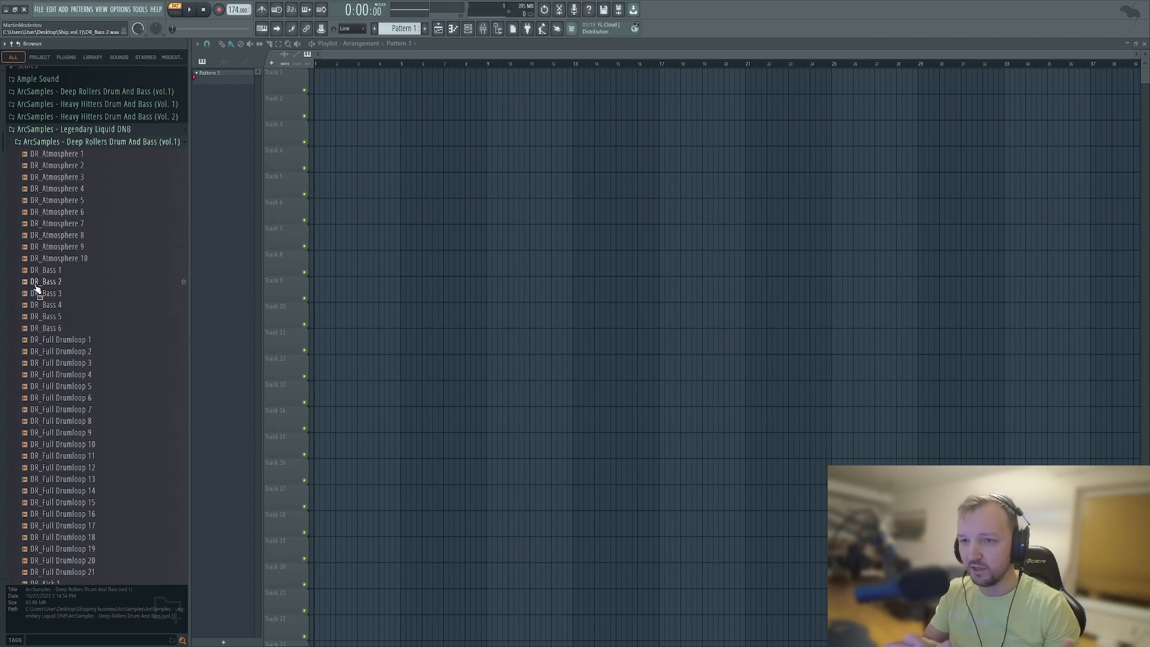
# Place DR_Full Drumloop 16 from the ArcSamples - Deep Rollers Drum And Bass (vol.1) folder at the start of Track 2
pyautogui.scroll(4, 38, 290)
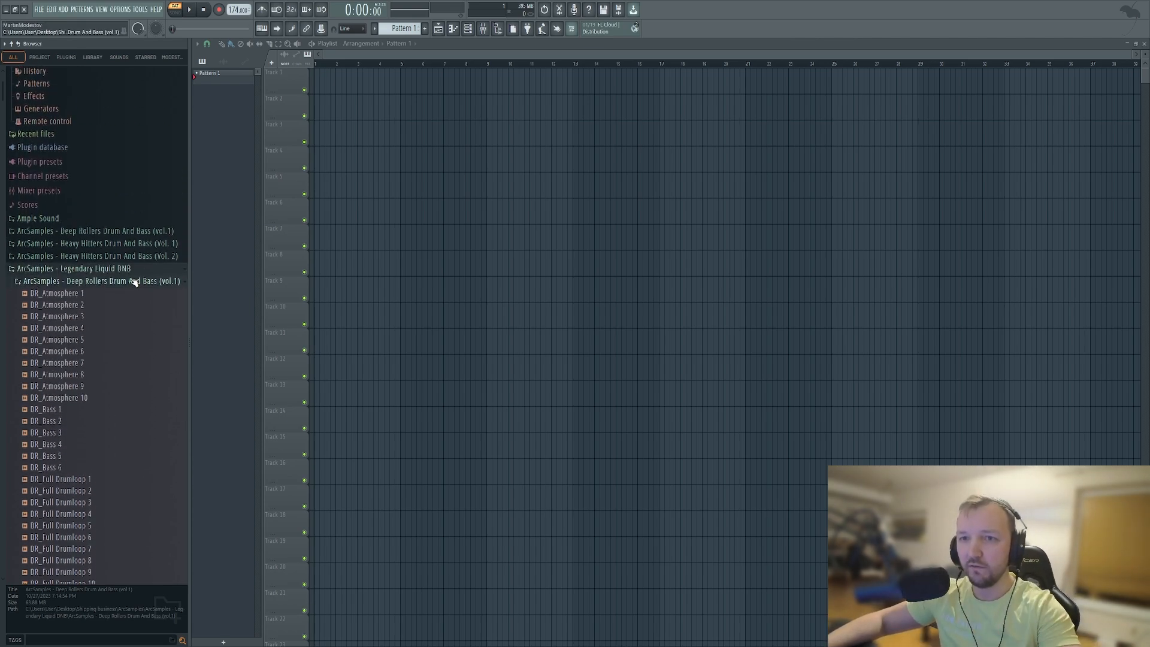
pyautogui.click(121, 284)
pyautogui.click(120, 271)
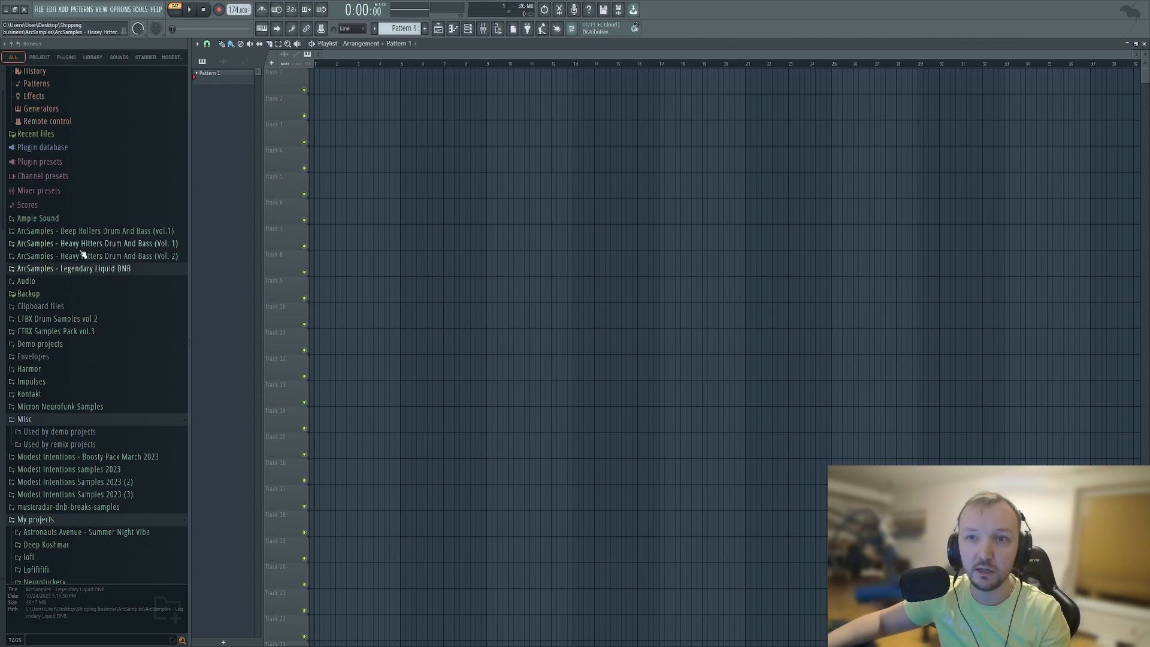
pyautogui.click(92, 233)
pyautogui.scroll(-5, 90, 263)
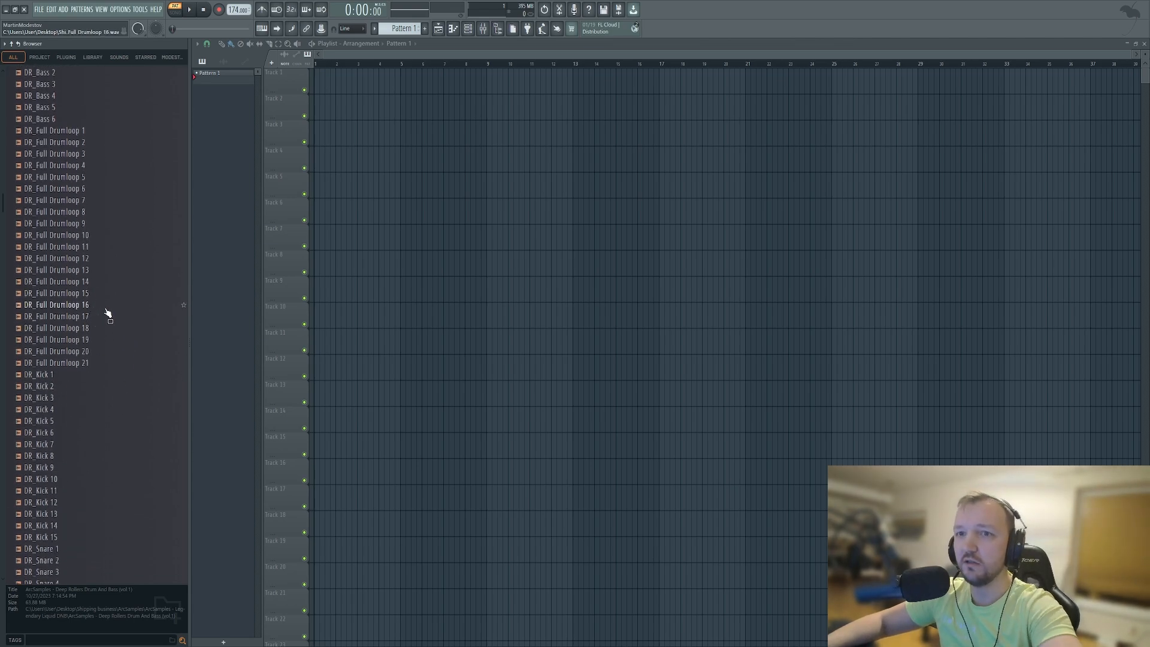
pyautogui.moveTo(93, 310); pyautogui.dragTo(316, 109)
pyautogui.scroll(3, 272, 104)
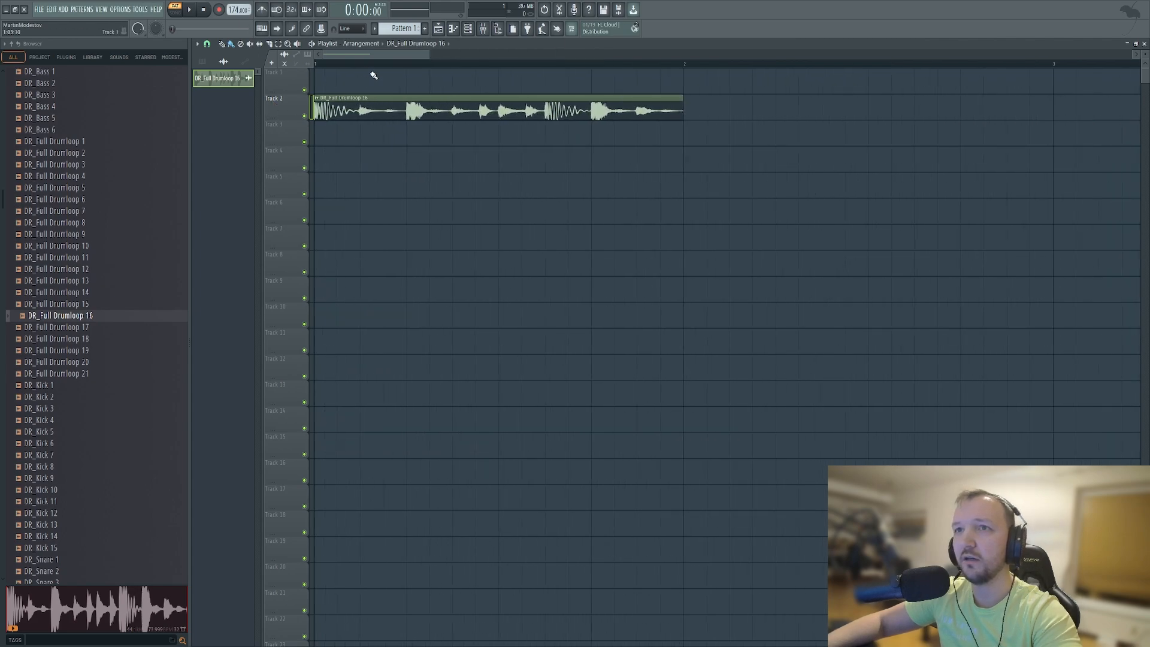
# Route the drum loop clip to mixer insert 1 and add Fruity parametric EQ 2 with the 20Hz - 18kHz cut preset
pyautogui.press('l')
pyautogui.press('space')
pyautogui.doubleClick(471, 106)
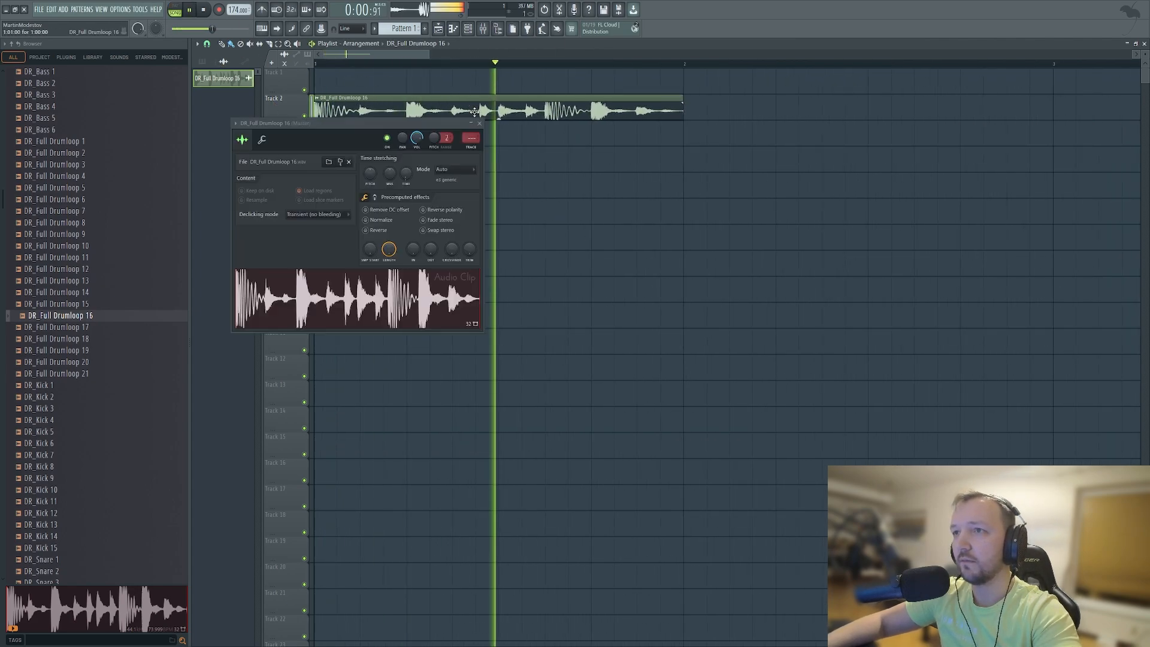
pyautogui.press('space')
pyautogui.click(473, 146)
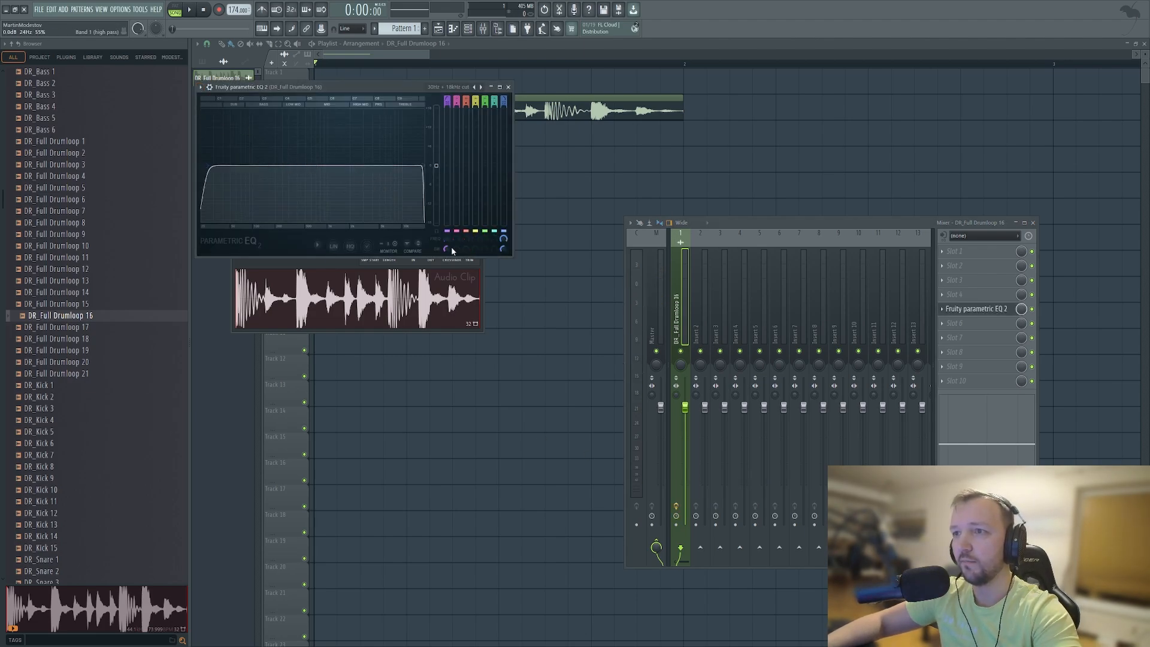
# Raise the drum loop EQ's high-pass frequency to about 413 Hz and play the filtered loop
pyautogui.moveTo(446, 239); pyautogui.dragTo(446, 186)
pyautogui.press('space')
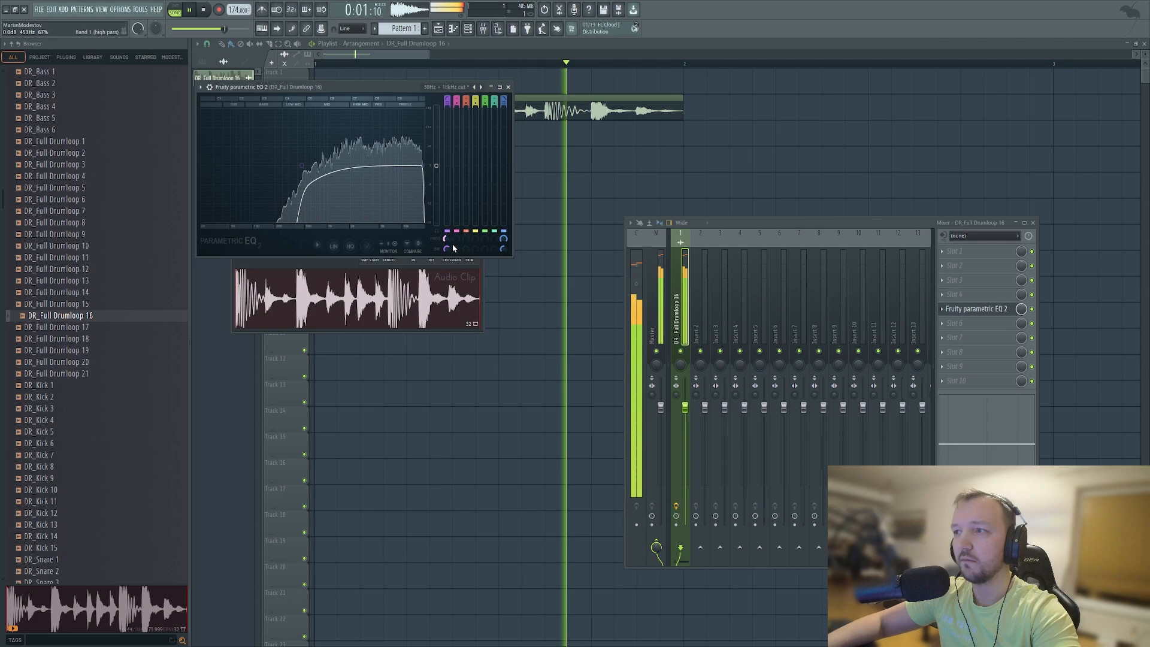
pyautogui.press('space')
# Add Fruity Limiter after the EQ on the drum loop's insert, lower its gain and play the loop
pyautogui.click(967, 325)
pyautogui.click(738, 405)
pyautogui.press('space')
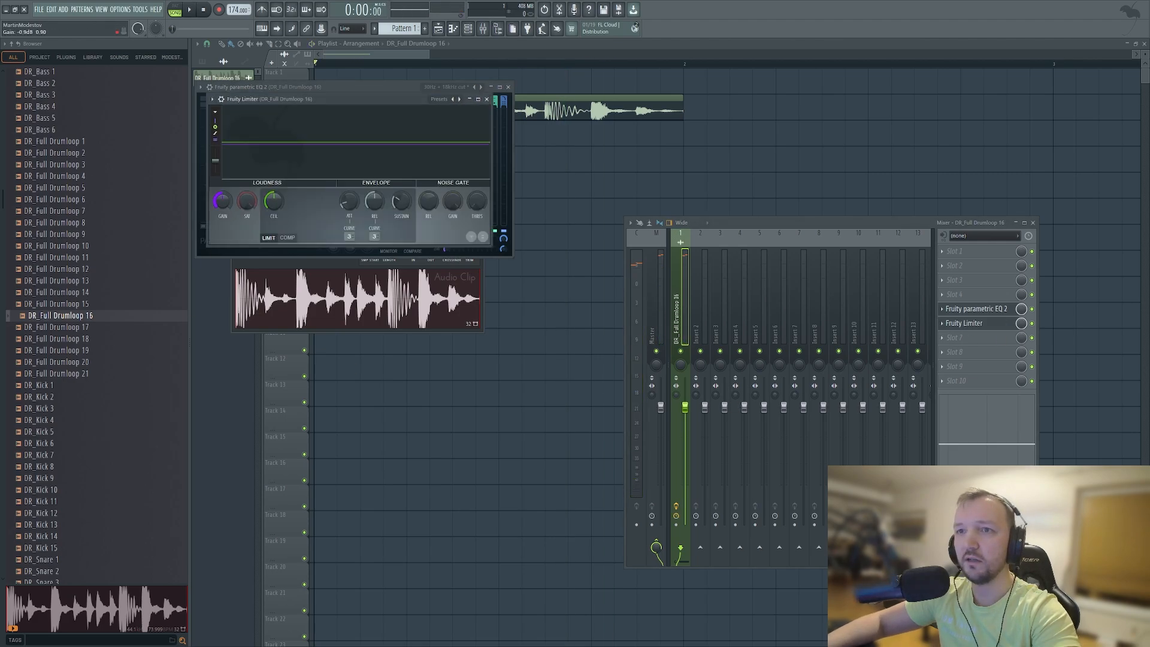
# Place DNB_BREAK_54 from the musicradar-dnb-breaks-samples folder at the start of Track 3
pyautogui.scroll(5, 176, 159)
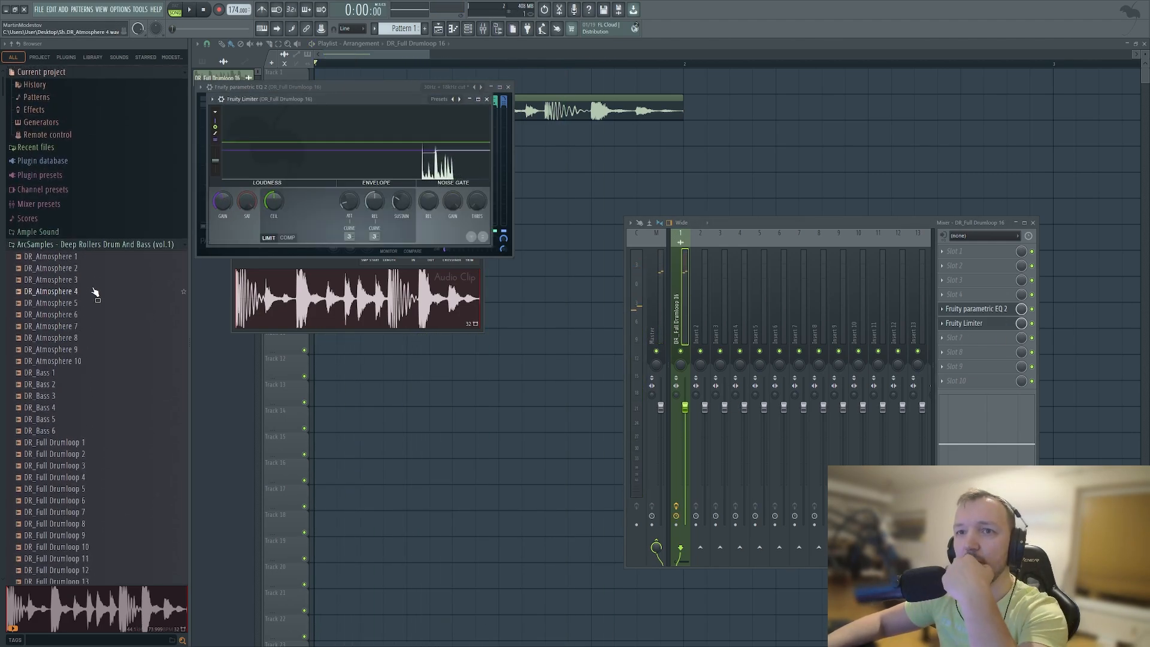
pyautogui.click(106, 244)
pyautogui.scroll(-1, 77, 484)
pyautogui.scroll(-4, 78, 478)
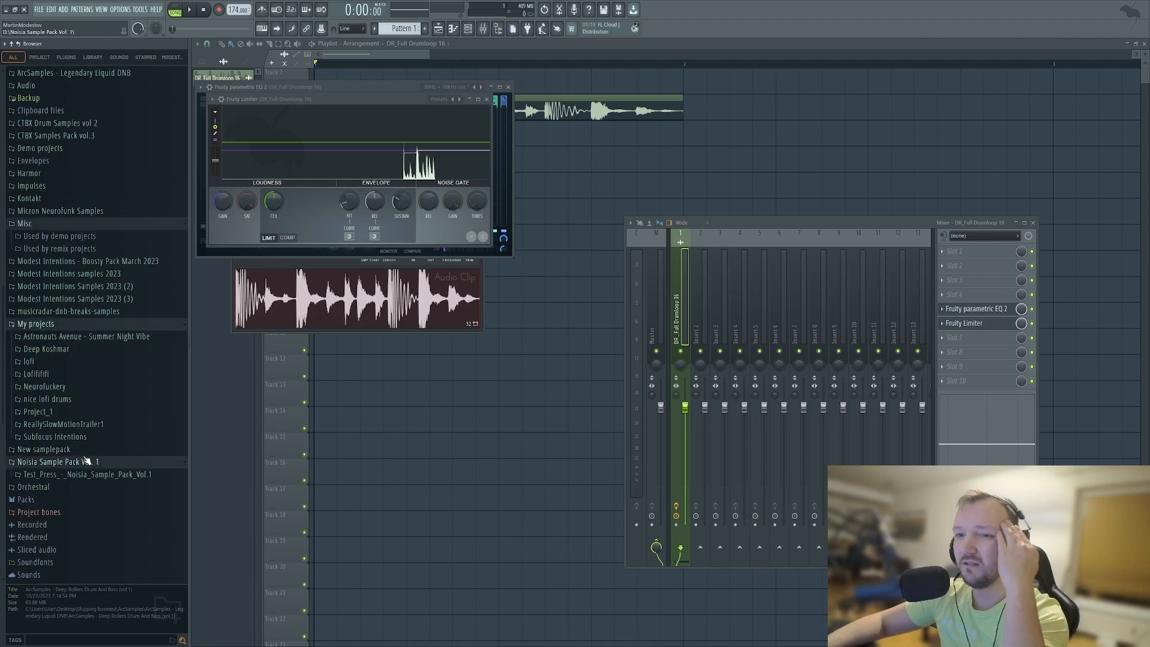
pyautogui.scroll(3, 97, 404)
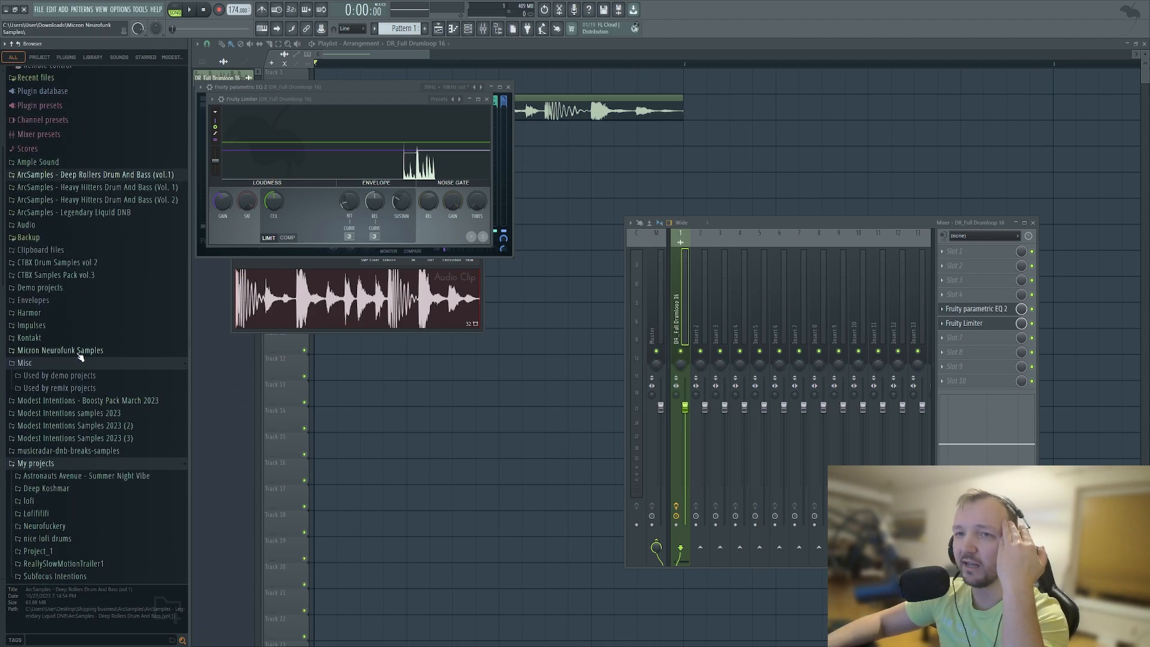
pyautogui.scroll(-4, 79, 396)
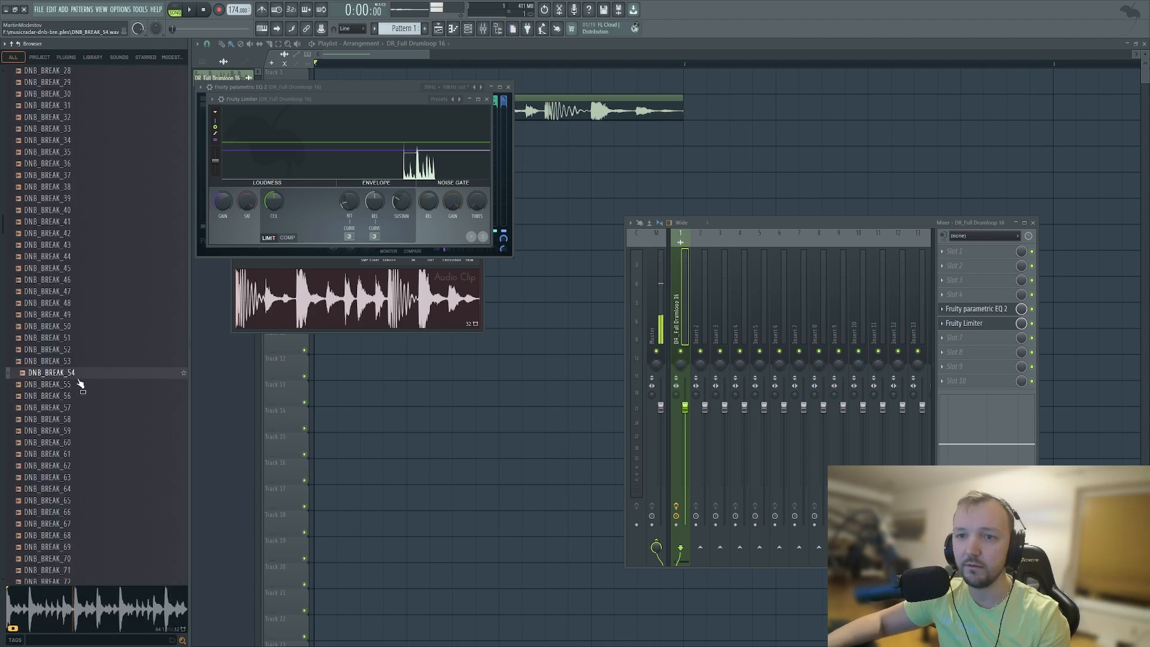
pyautogui.moveTo(79, 380); pyautogui.dragTo(214, 149)
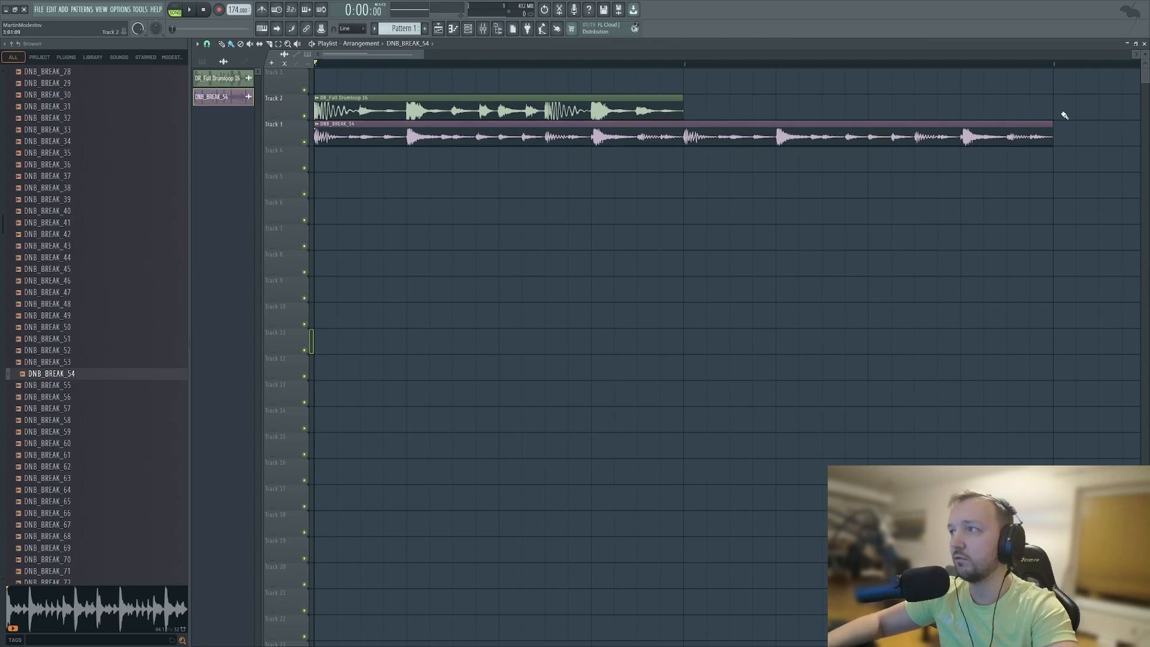
# Trim the DNB_BREAK_54 clip to one bar so it matches the drum loop above it
pyautogui.moveTo(1053, 127); pyautogui.dragTo(664, 144)
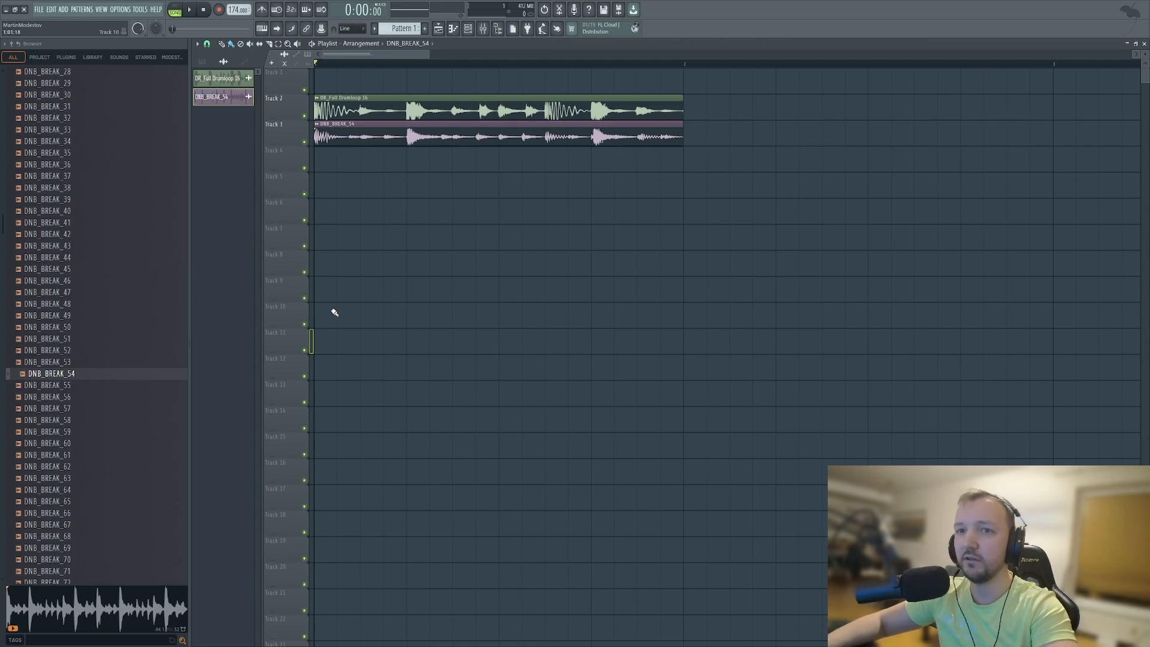
pyautogui.scroll(10, 87, 267)
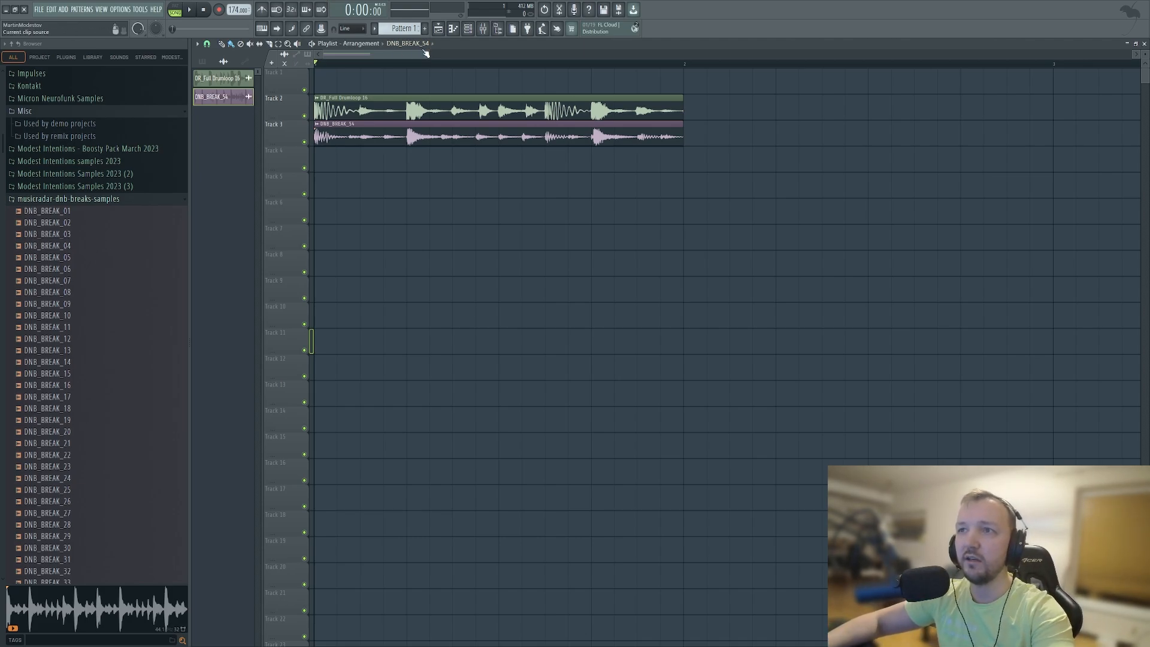
pyautogui.moveTo(428, 54)
pyautogui.mouseDown()
pyautogui.moveTo(395, 54)
pyautogui.moveTo(425, 55)
pyautogui.mouseUp()
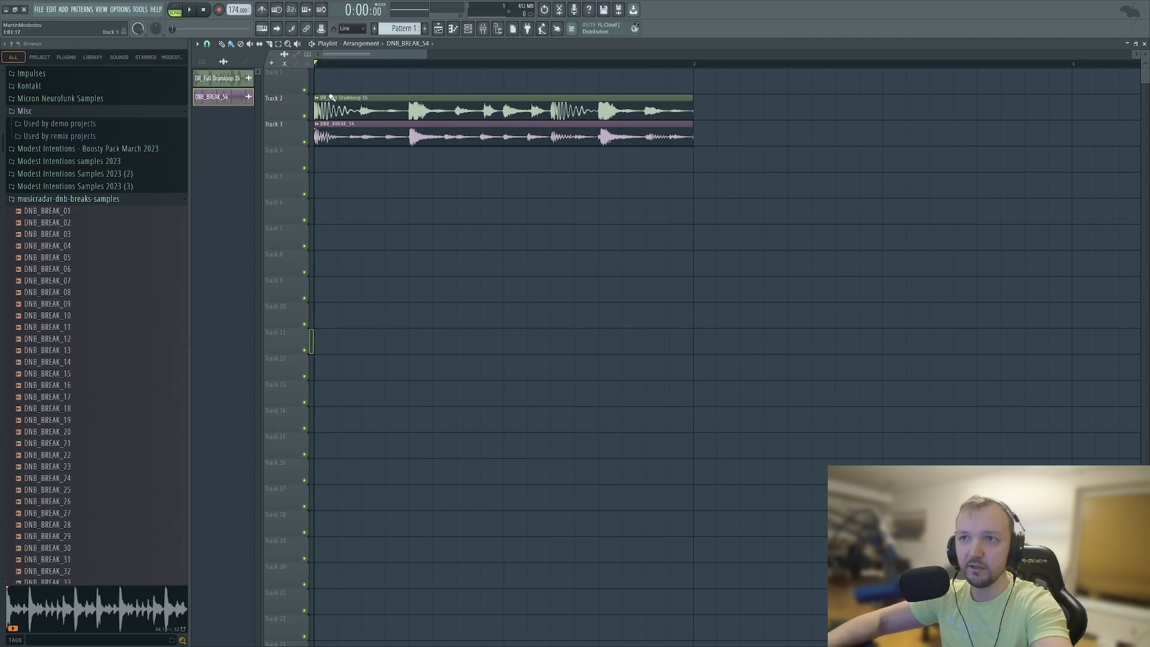
# Solo Track 2 to listen to the drum loop alone, and turn Track 3 back on
pyautogui.rightClick(309, 118)
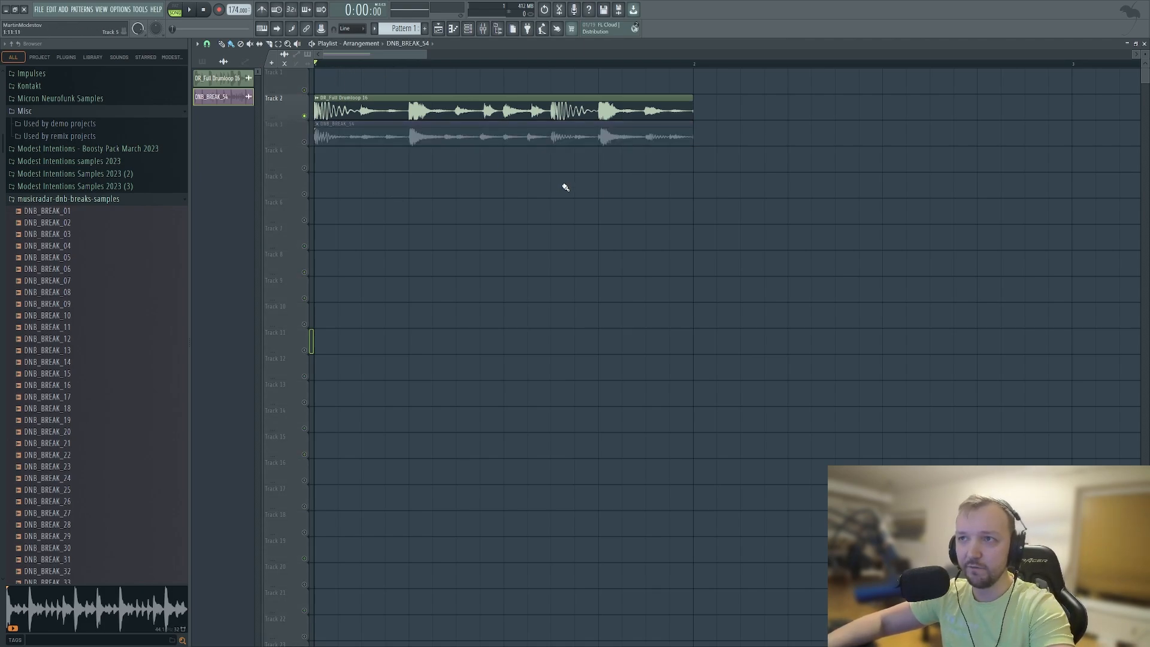
pyautogui.press('space')
pyautogui.press('space')
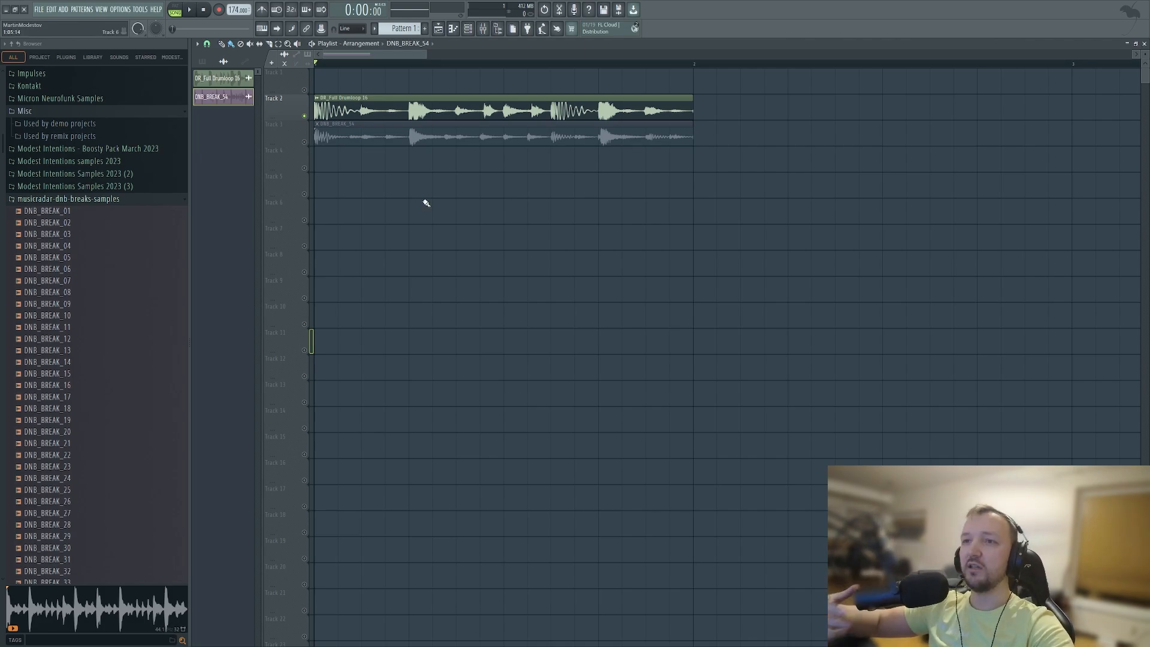
pyautogui.click(304, 142)
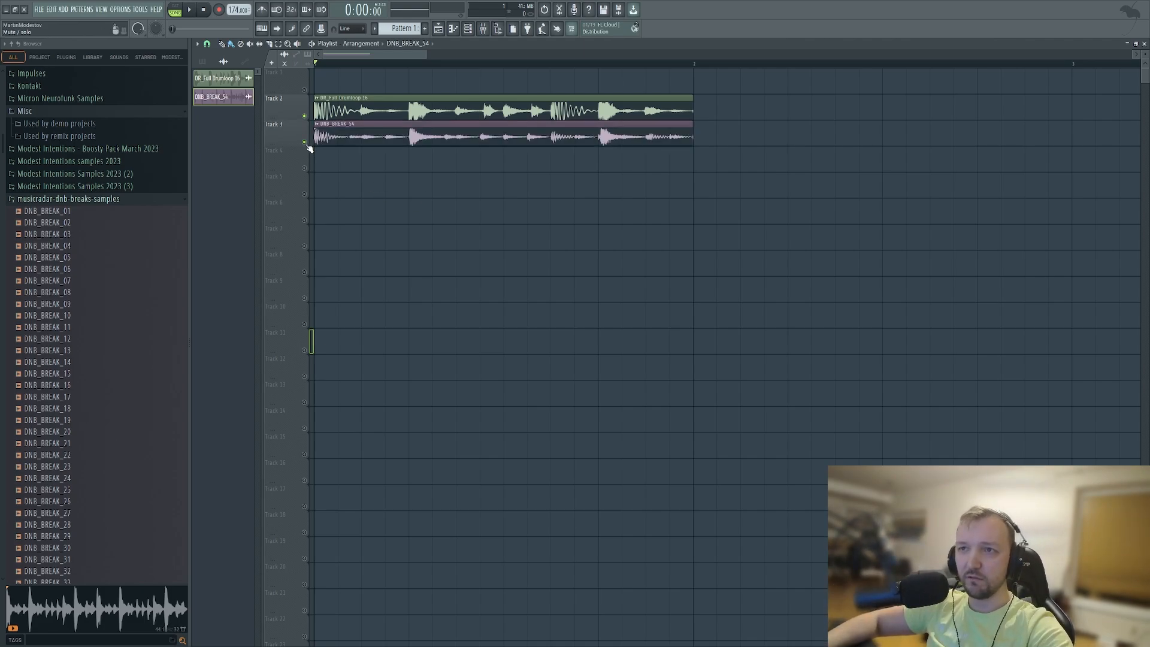
# Solo Track 3 and route the DNB_BREAK_54 clip to mixer insert 2
pyautogui.rightClick(305, 143)
pyautogui.doubleClick(351, 139)
pyautogui.doubleClick(485, 154)
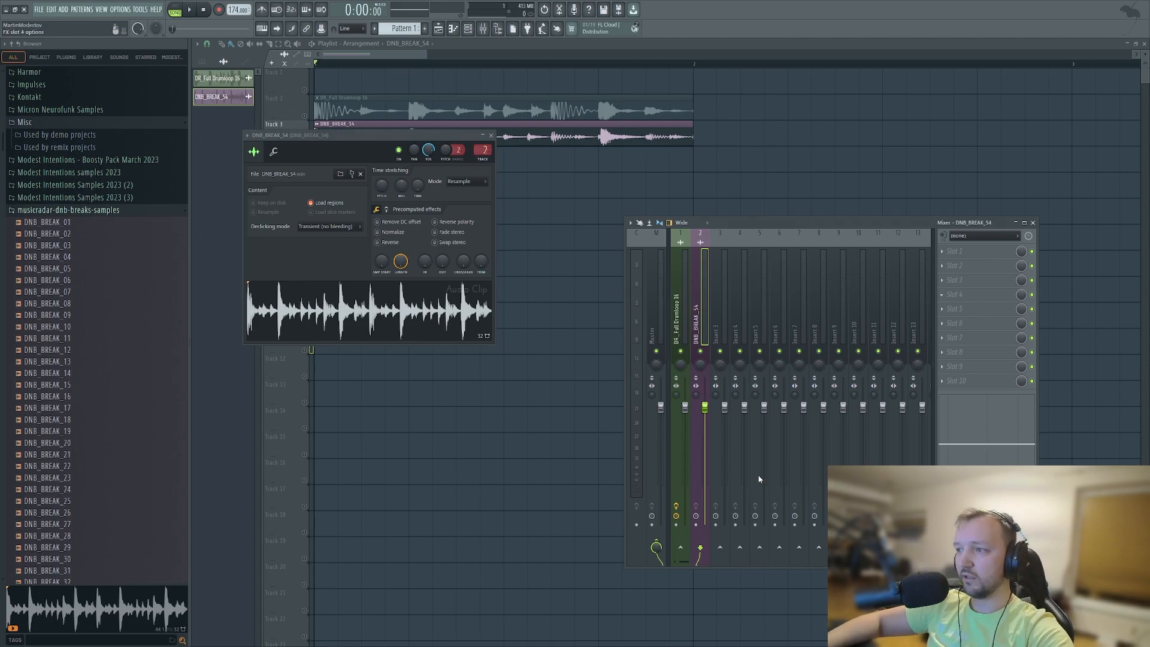
pyautogui.press('F12')
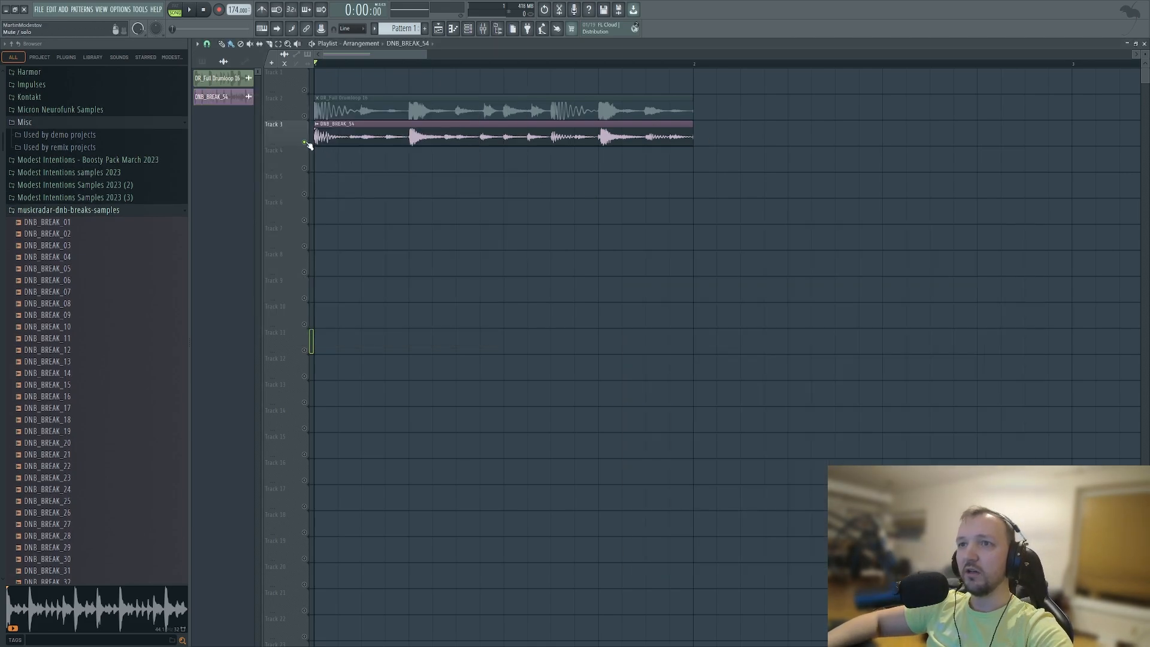
pyautogui.rightClick(305, 142)
pyautogui.rightClick(305, 143)
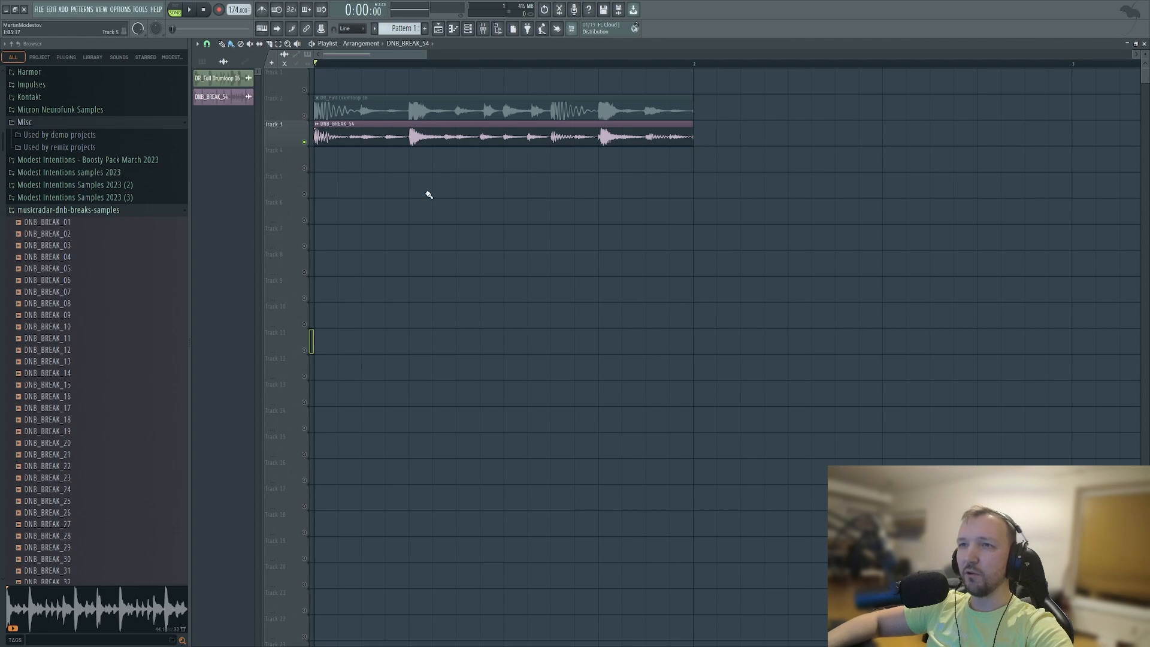
# Add Fruity parametric EQ 2 with the 40Hz - 18kHz cut preset to the DNB_BREAK_54 insert and raise its high-pass frequency during playback
pyautogui.doubleClick(527, 133)
pyautogui.press('space')
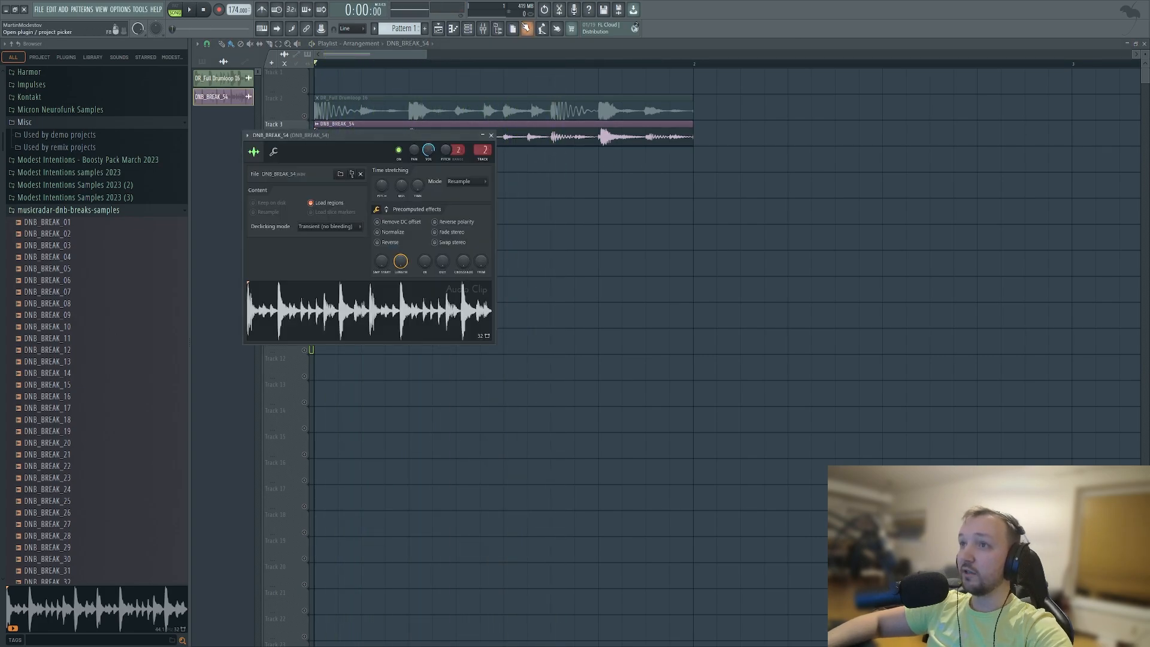
pyautogui.click(485, 31)
pyautogui.click(989, 294)
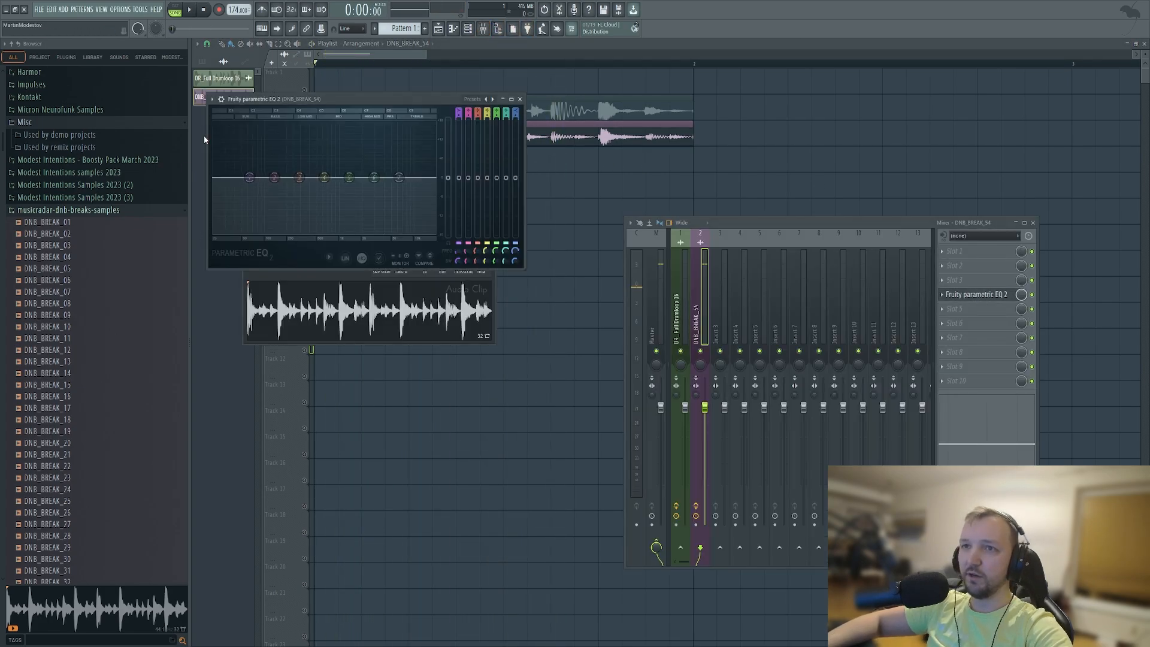
pyautogui.click(493, 99)
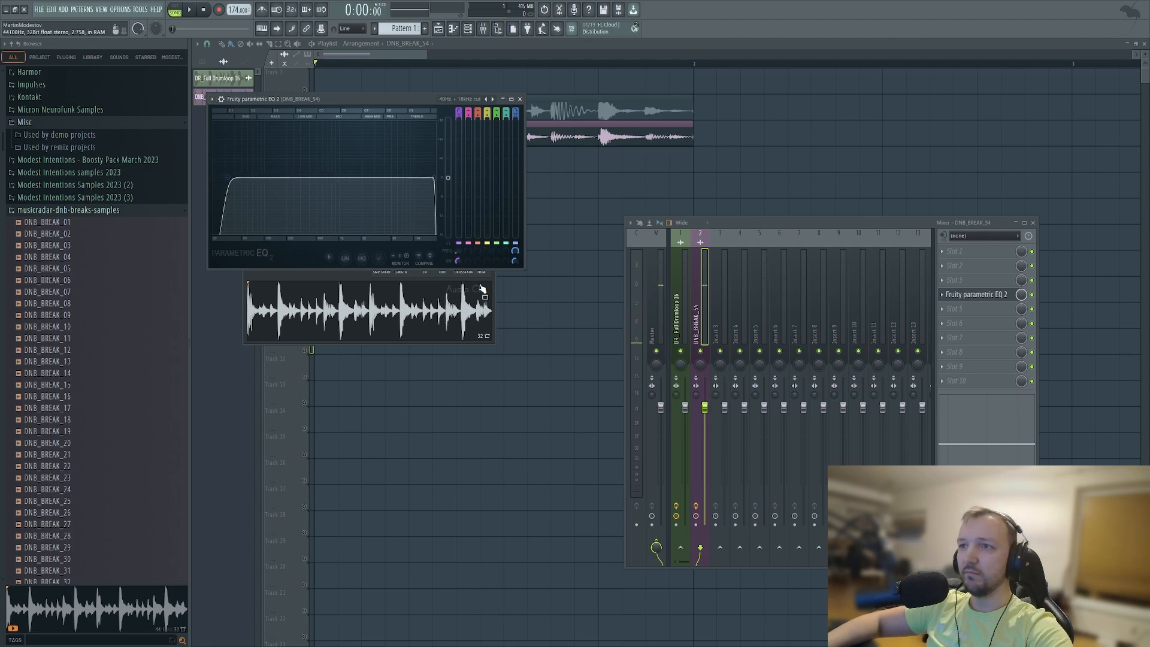
pyautogui.moveTo(459, 261)
pyautogui.mouseDown()
pyautogui.moveTo(458, 221)
pyautogui.moveTo(459, 255)
pyautogui.mouseUp()
pyautogui.press('space')
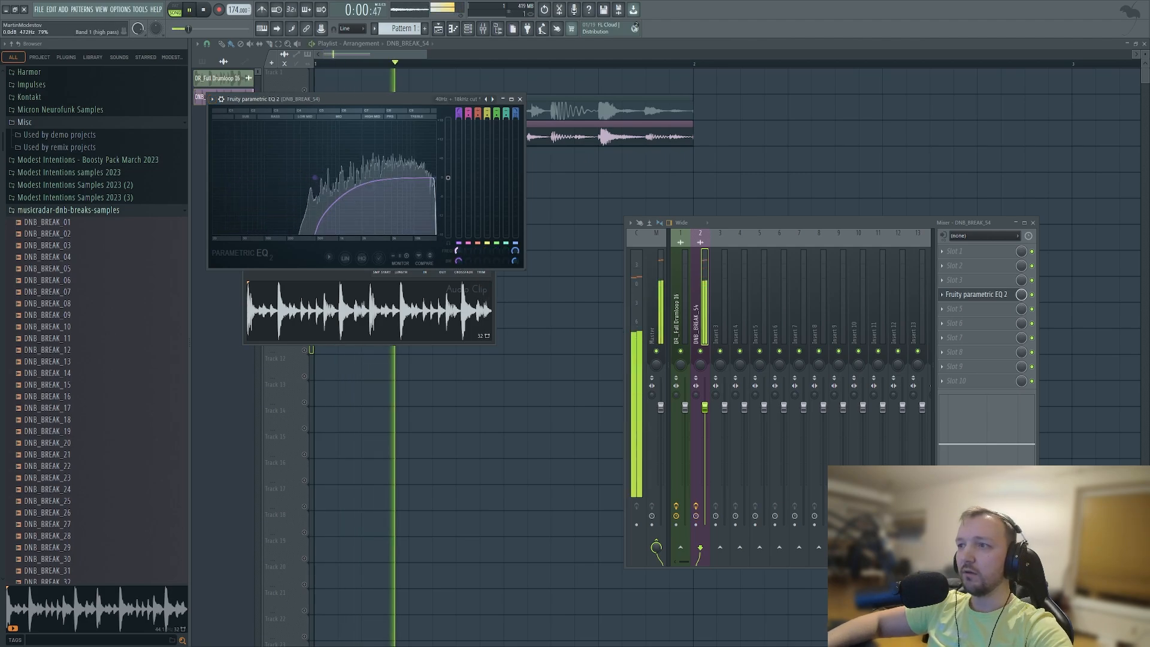
pyautogui.press('space')
# Add Fruity Limiter after the EQ on the DNB_BREAK_54 insert and set its gain to -3.7 dB
pyautogui.click(942, 309)
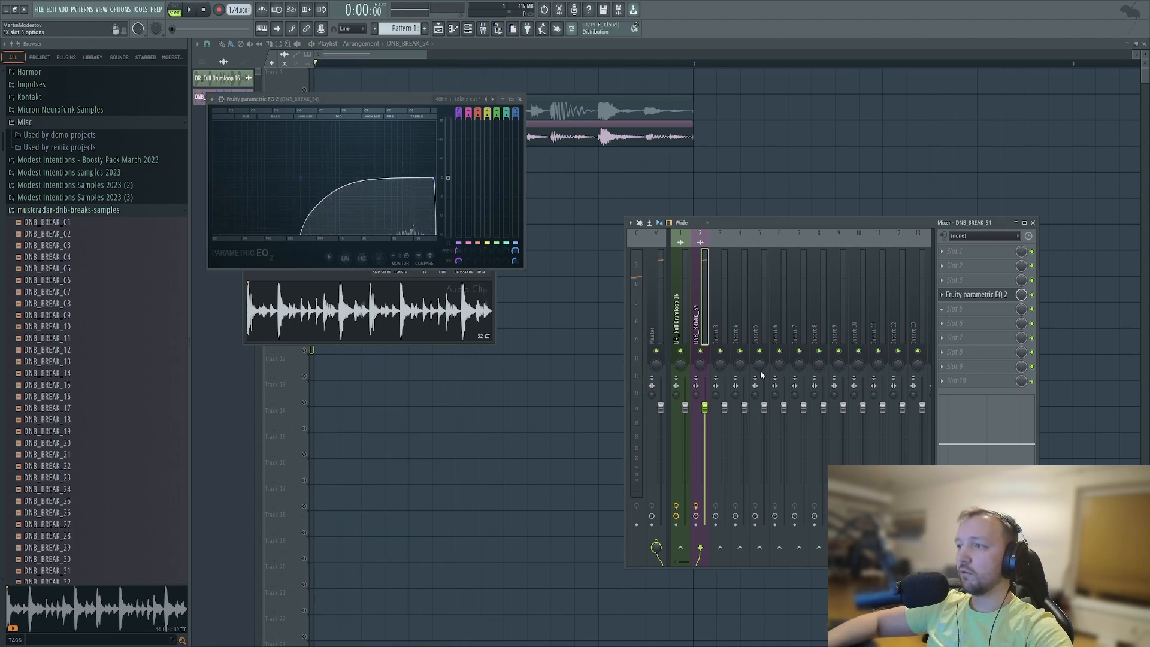
pyautogui.click(736, 406)
pyautogui.moveTo(234, 214); pyautogui.dragTo(234, 223)
pyautogui.press('space')
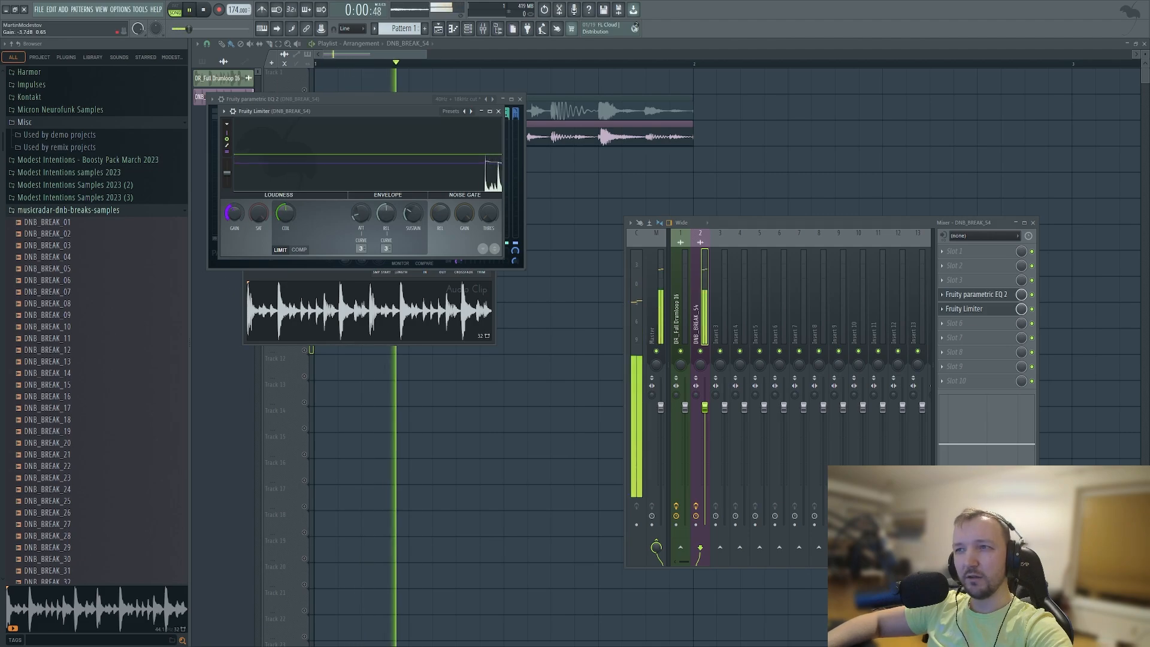
pyautogui.press('space')
# Close the plugin and mixer windows, unmute Track 2 and play both drum layers together
pyautogui.click(530, 214)
pyautogui.click(307, 117)
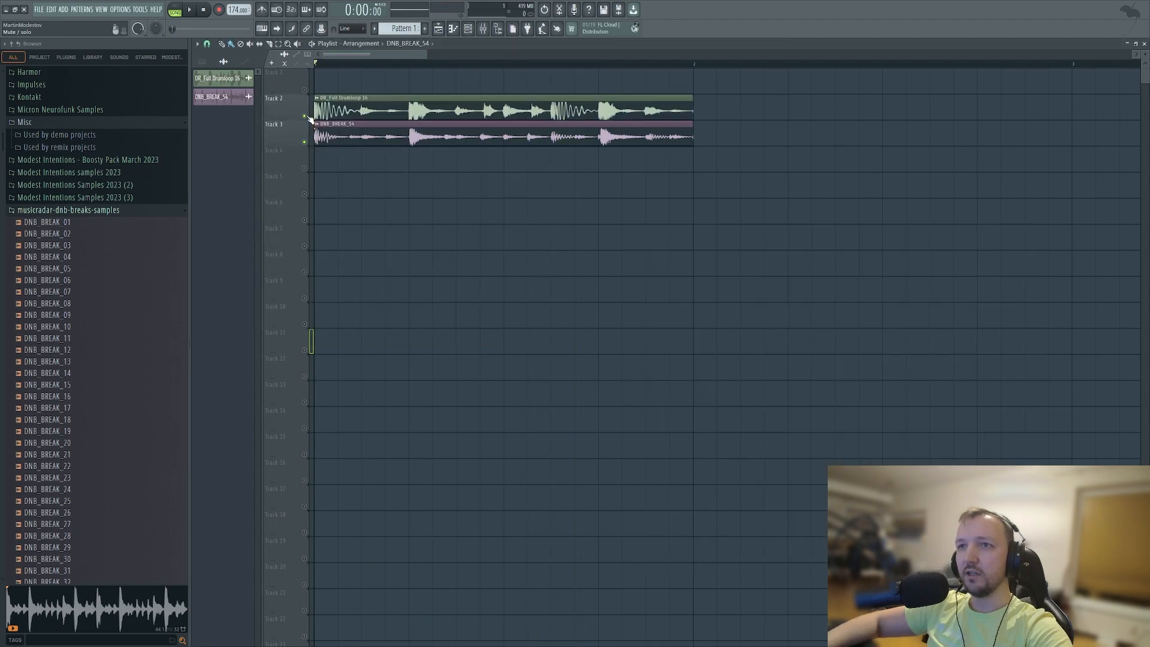
pyautogui.press('space')
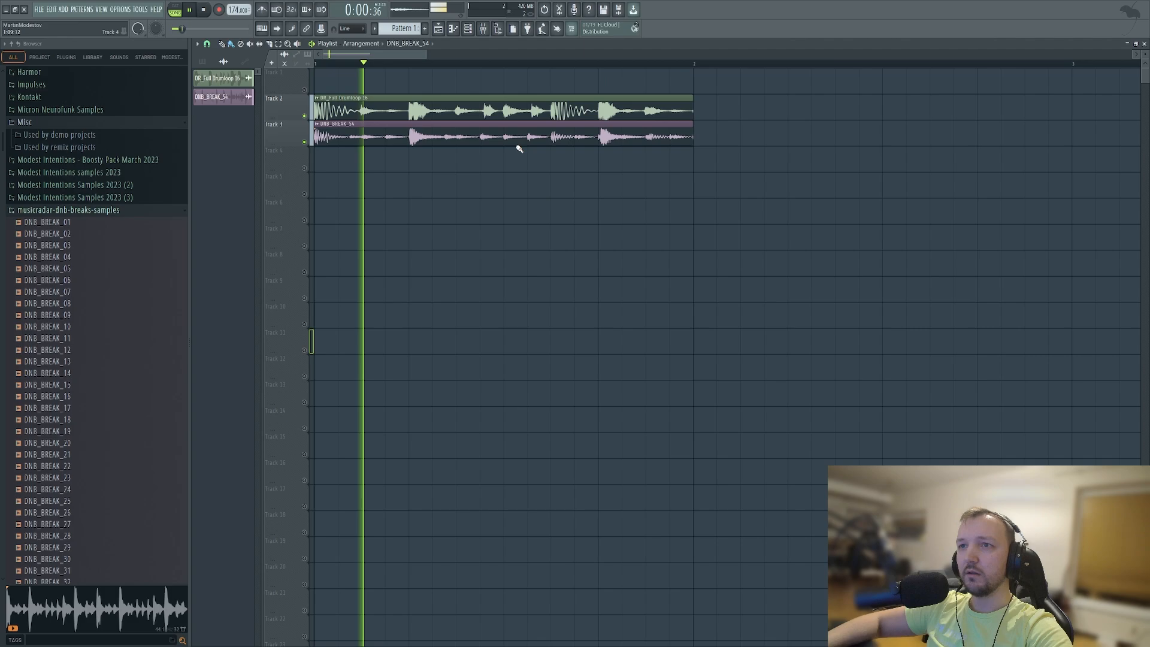
pyautogui.press('space')
# Audition kicks in the Modest Intentions samples 2023 folder and place Kick 11 at the start of Track 6
pyautogui.click(113, 213)
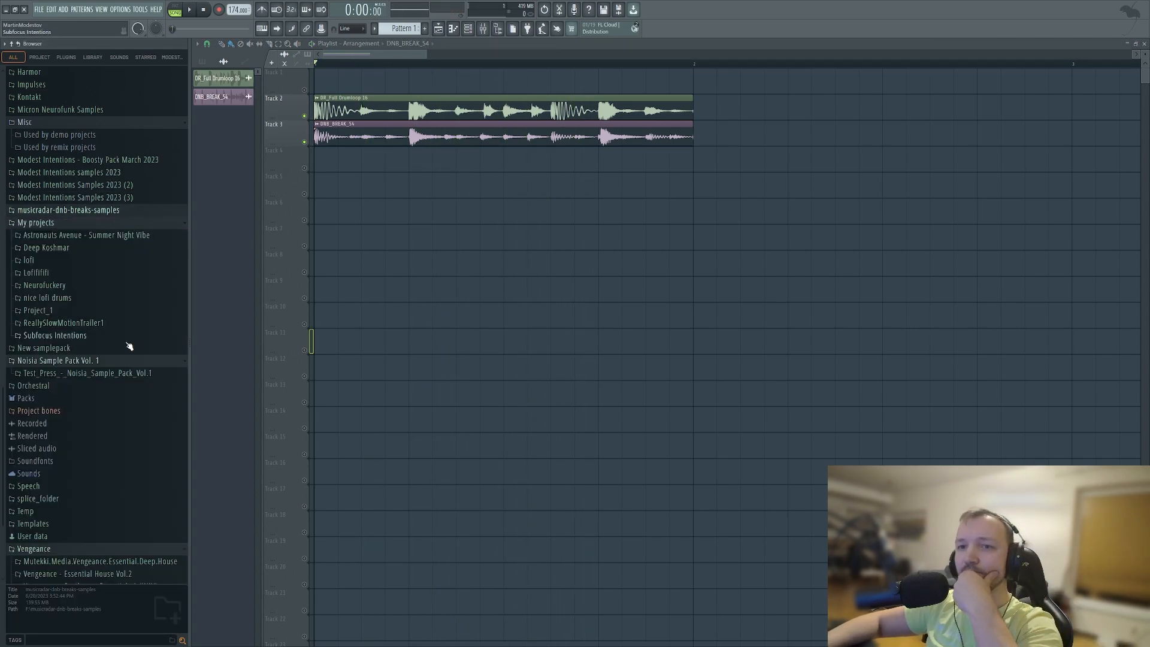
pyautogui.click(114, 179)
pyautogui.scroll(-6, 60, 393)
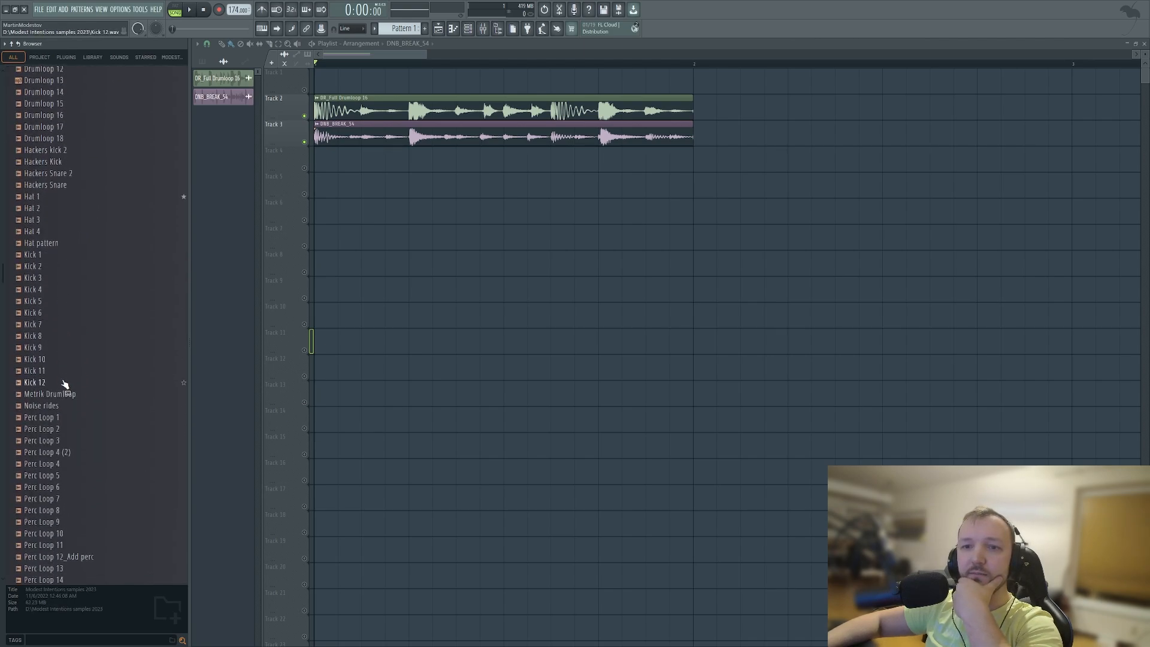
pyautogui.click(56, 327)
pyautogui.click(54, 341)
pyautogui.click(47, 359)
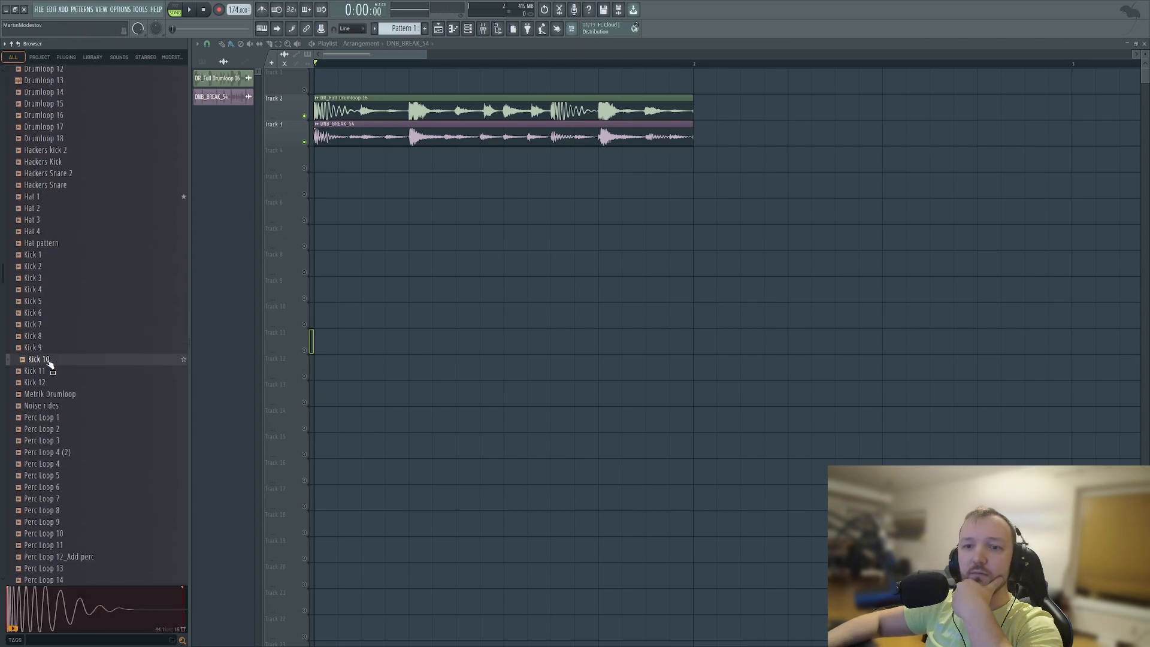
pyautogui.click(51, 372)
pyautogui.moveTo(51, 376); pyautogui.dragTo(324, 213)
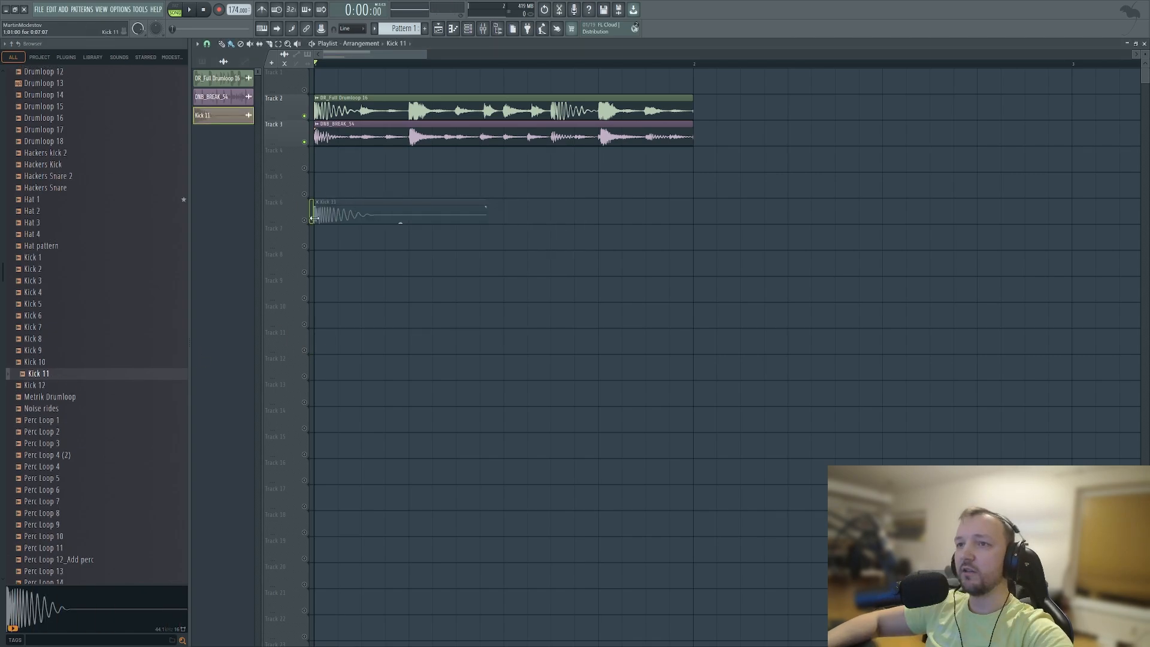
# Play the kick with the drum layers and trim the Kick 11 clip to two steps
pyautogui.press('space')
pyautogui.press('space')
pyautogui.moveTo(485, 210); pyautogui.dragTo(356, 214)
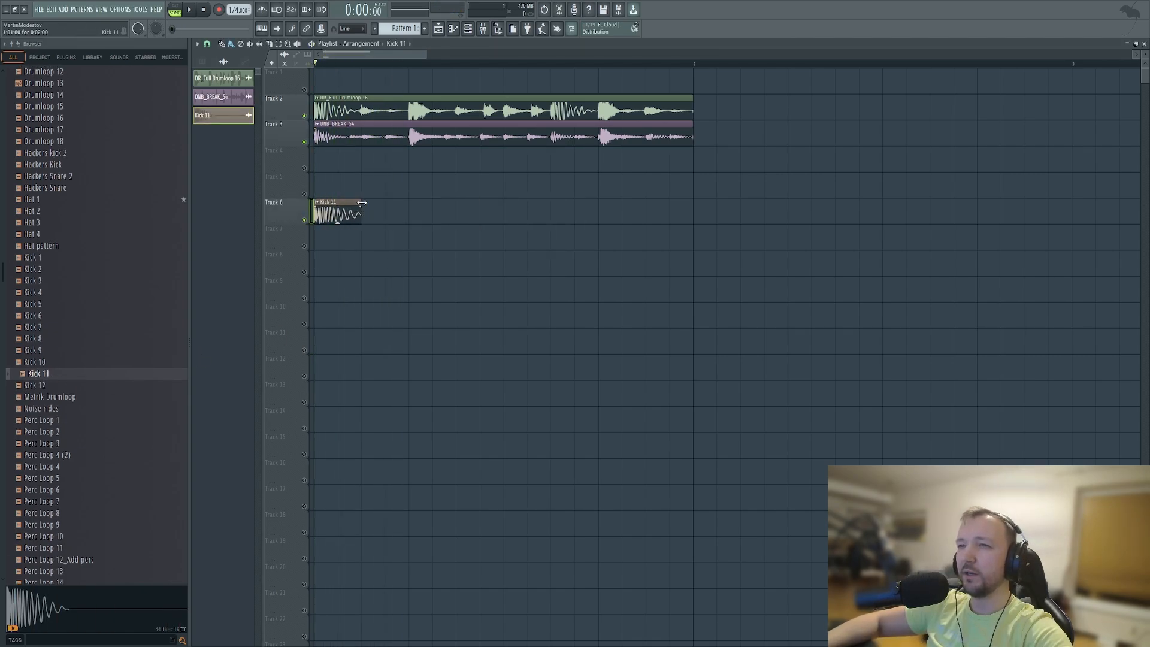
# Copy the Kick 11 clip on Track 6 to the drum loop's second kick hit and play the beat
pyautogui.doubleClick(353, 210)
pyautogui.click(286, 163)
pyautogui.press('space')
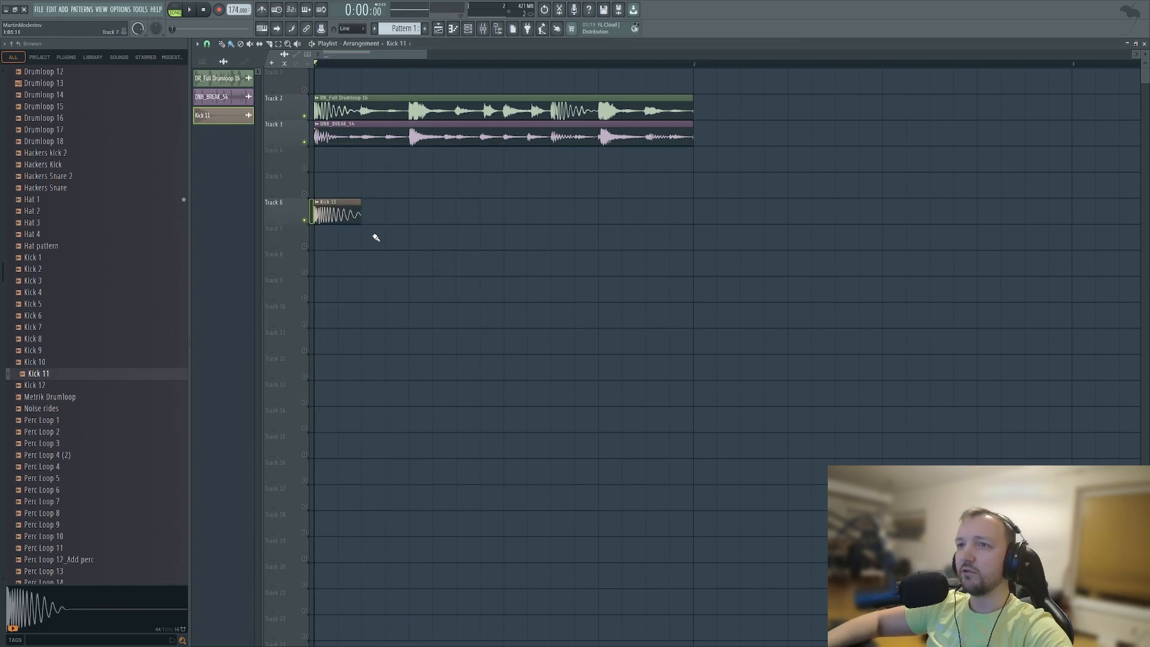
pyautogui.moveTo(335, 211)
pyautogui.mouseDown()
pyautogui.moveTo(614, 185)
pyautogui.moveTo(570, 202)
pyautogui.mouseUp()
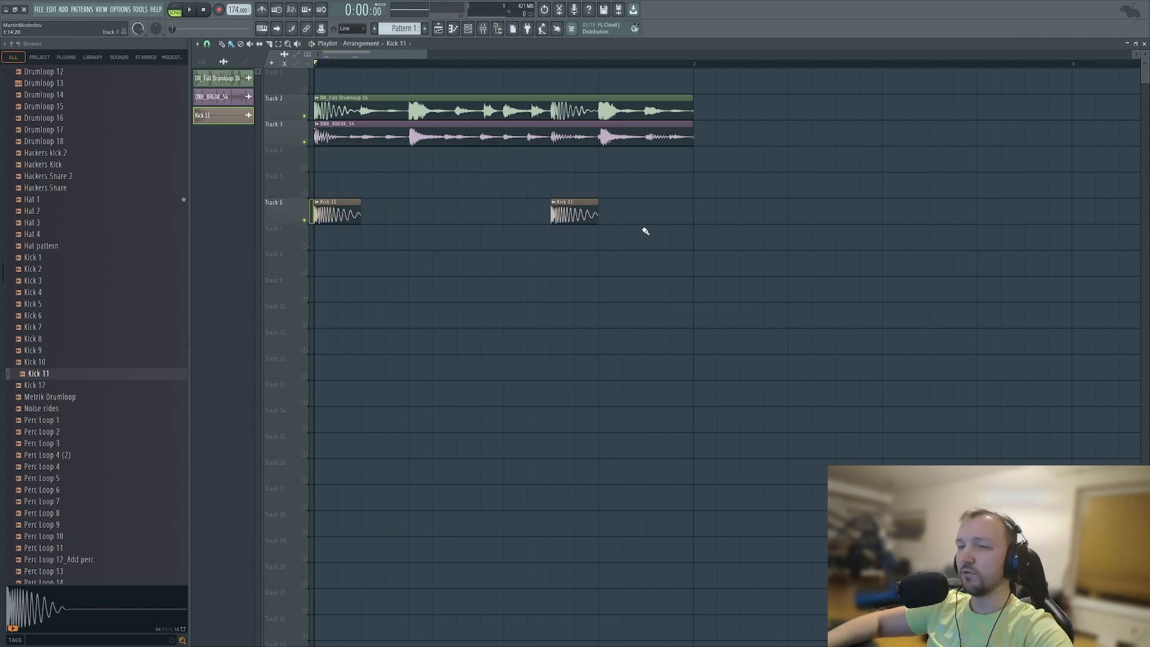
pyautogui.press('space')
pyautogui.doubleClick(345, 212)
pyautogui.click(287, 164)
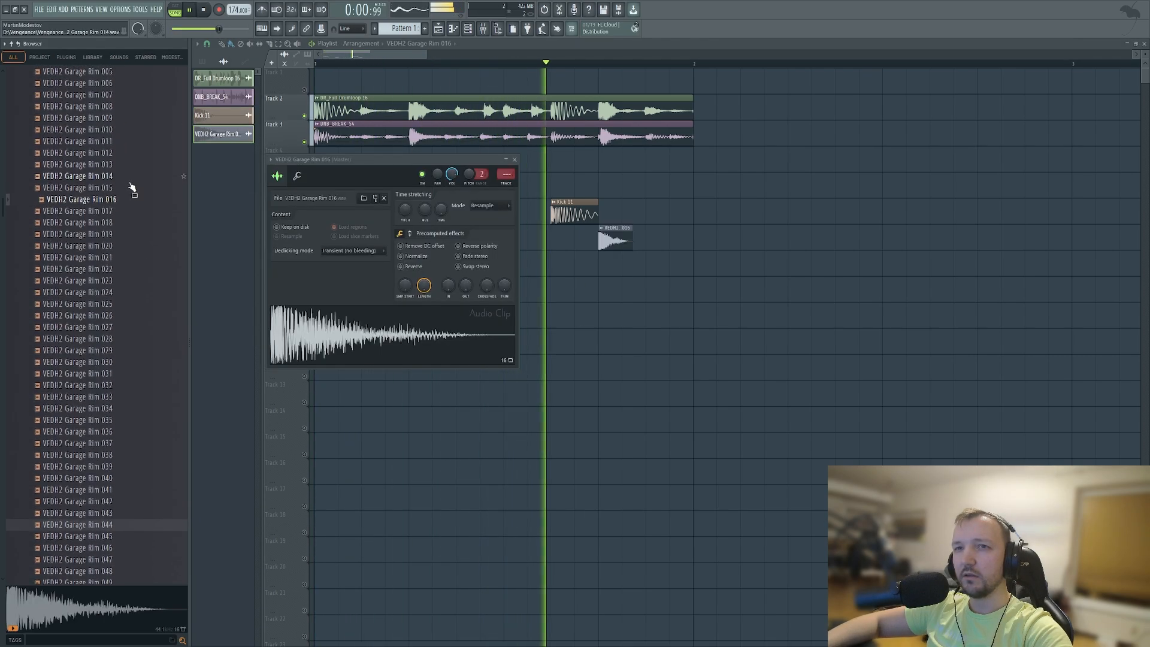
# Stop the beat, close the VEDH2 Garage Rim 016 settings and play Track 7 soloed
pyautogui.press('space')
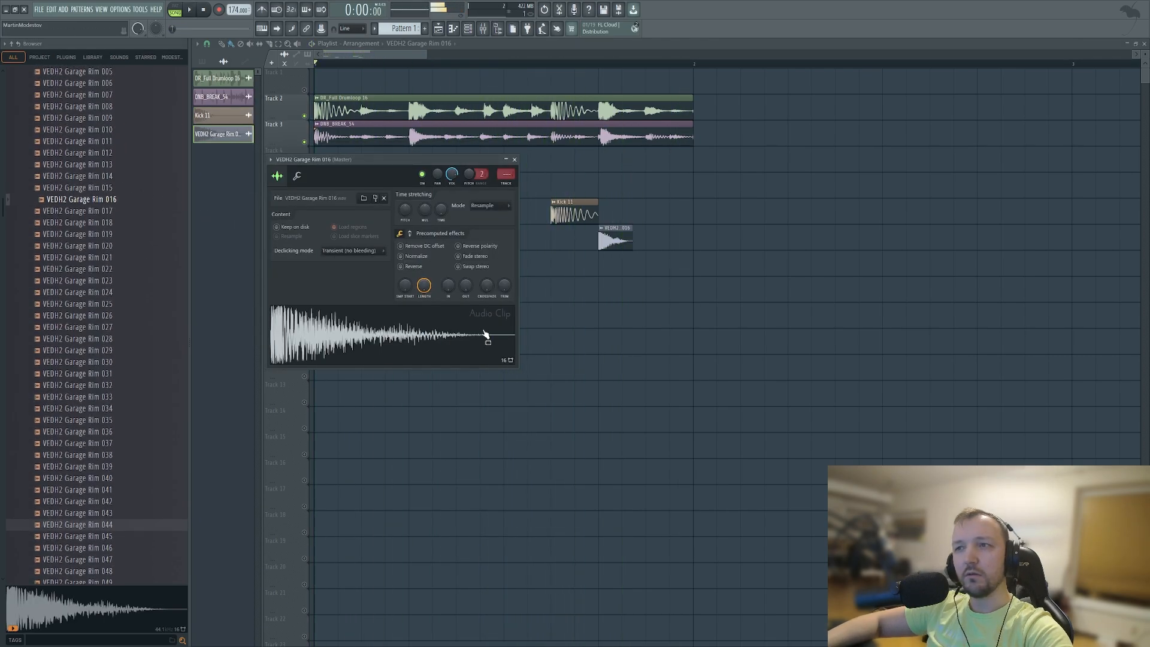
pyautogui.press('Escape')
pyautogui.rightClick(306, 247)
pyautogui.press('space')
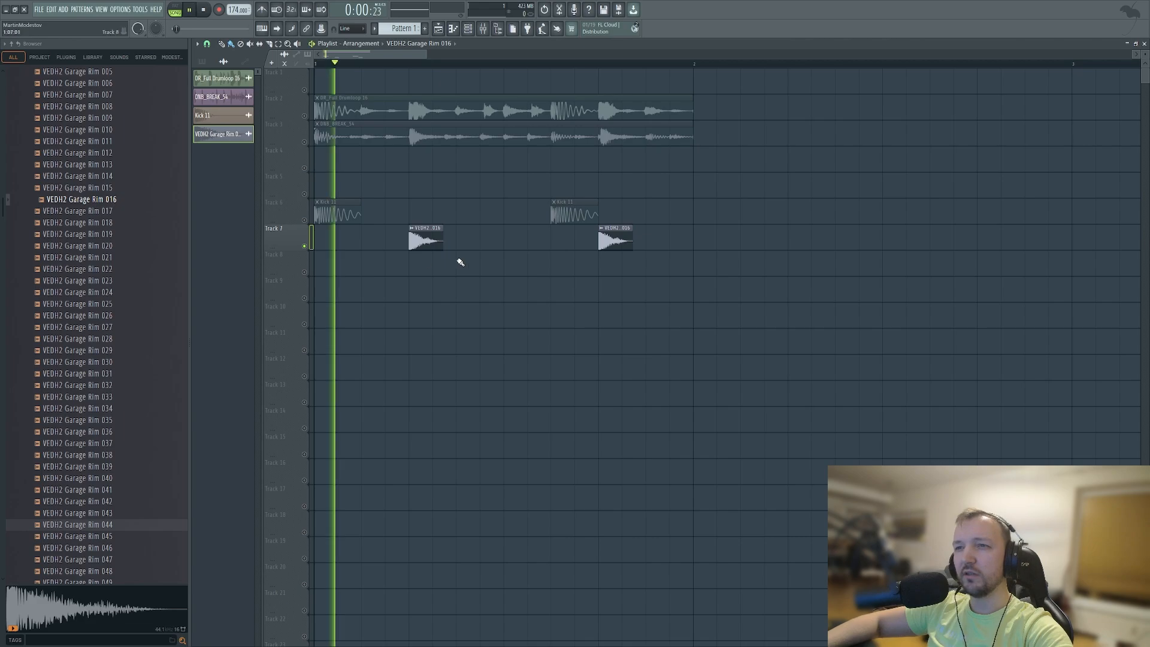
# Shorten the VEDH2 Garage Rim 016 tail with its fade-out setting and unsolo Track 7 to play it with the drums
pyautogui.press('space')
pyautogui.doubleClick(430, 241)
pyautogui.moveTo(470, 286); pyautogui.dragTo(470, 263)
pyautogui.press('space')
pyautogui.rightClick(579, 336)
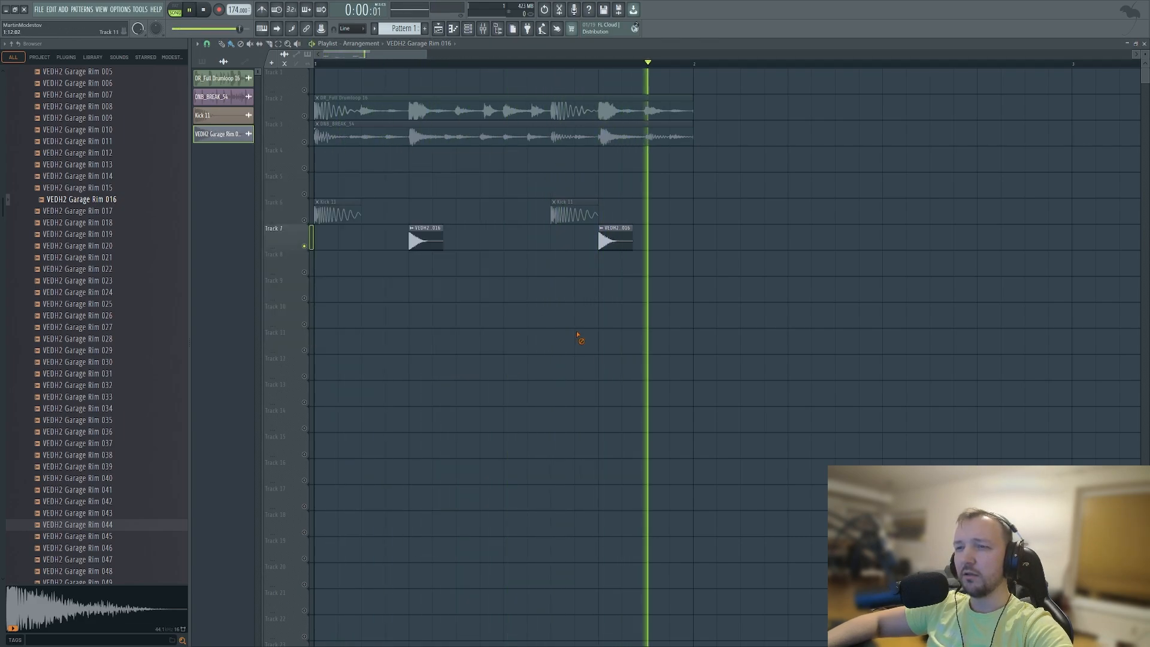
pyautogui.rightClick(305, 246)
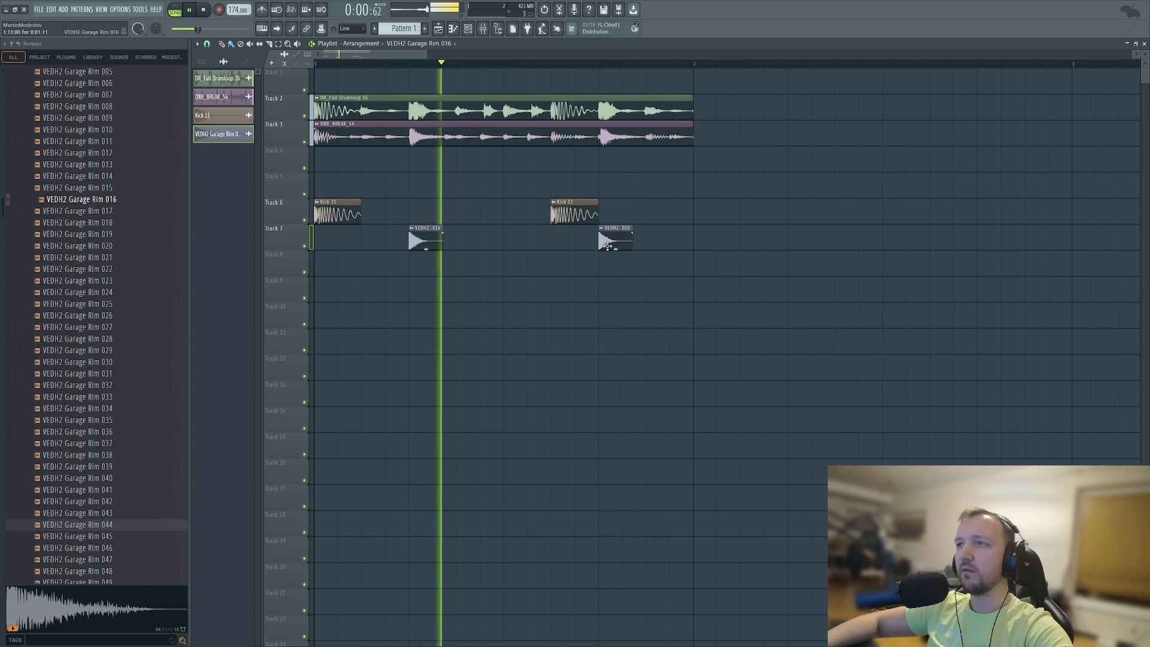
pyautogui.press('space')
# Route the Kick 11 sample to mixer track 3 and VEDH2 Garage Rim 016 to mixer track 4
pyautogui.click(580, 205)
pyautogui.doubleClick(580, 205)
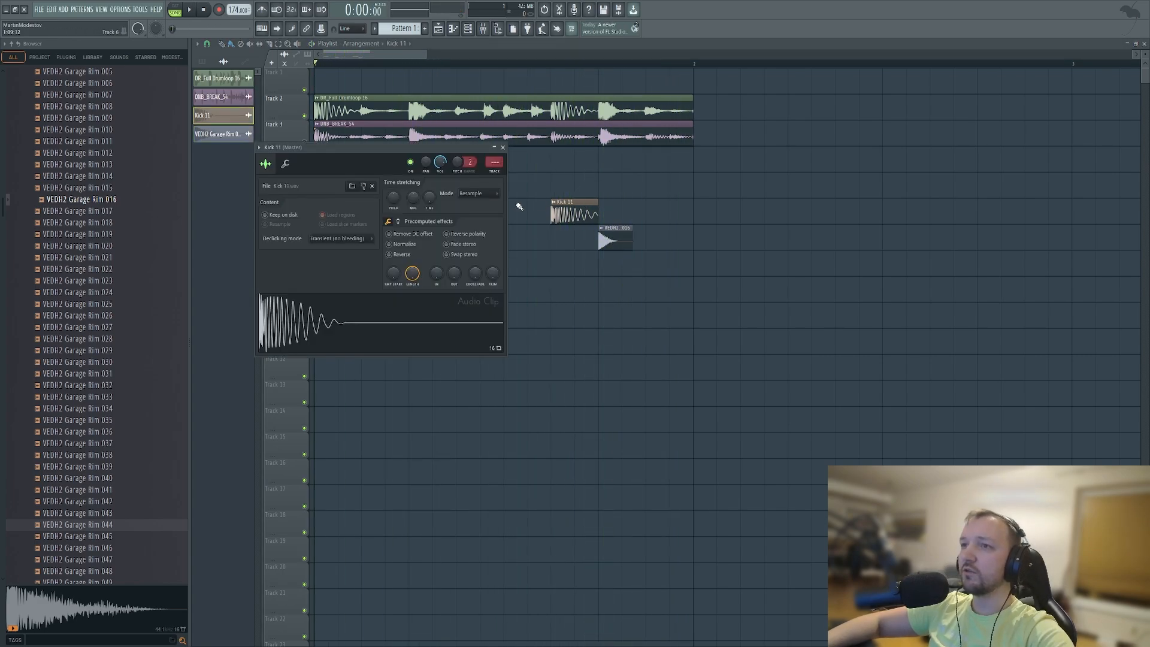
pyautogui.click(496, 172)
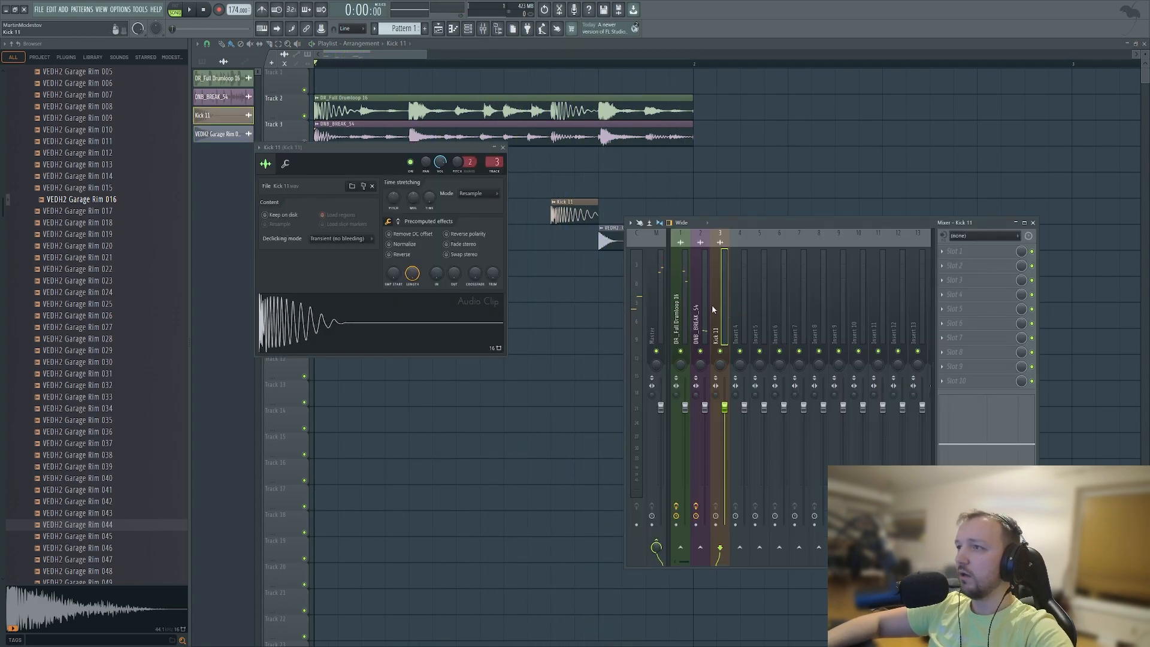
pyautogui.doubleClick(606, 238)
pyautogui.click(507, 186)
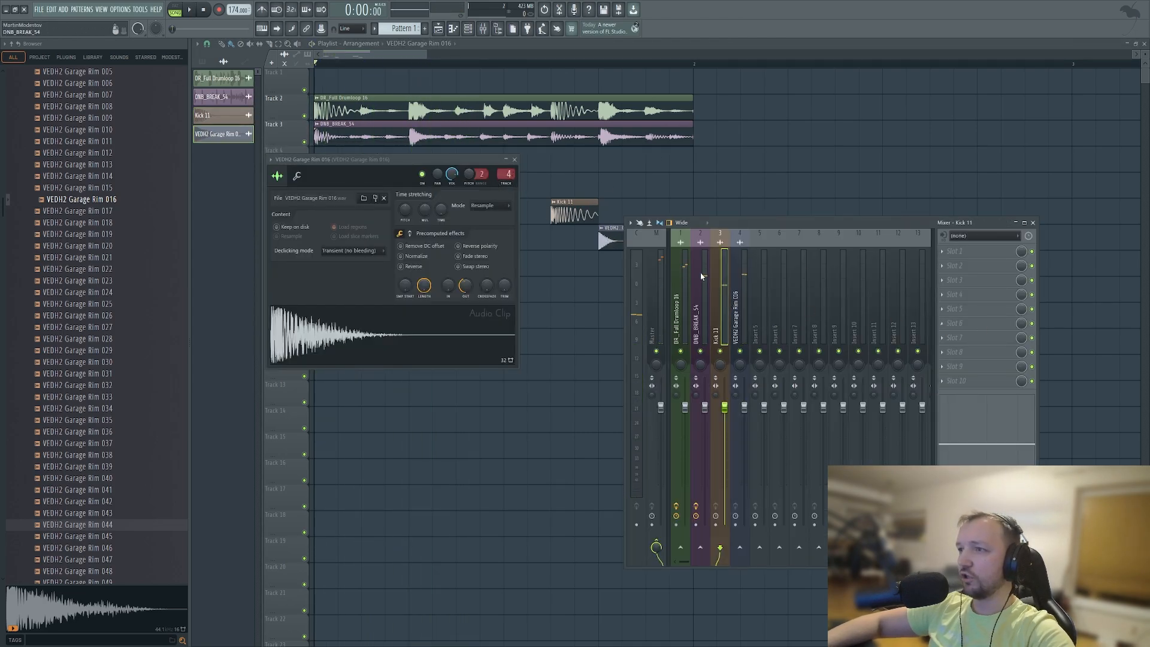
# Add Fruity soft clipper to slot 6 of the Master insert and play the beat through it
pyautogui.click(655, 296)
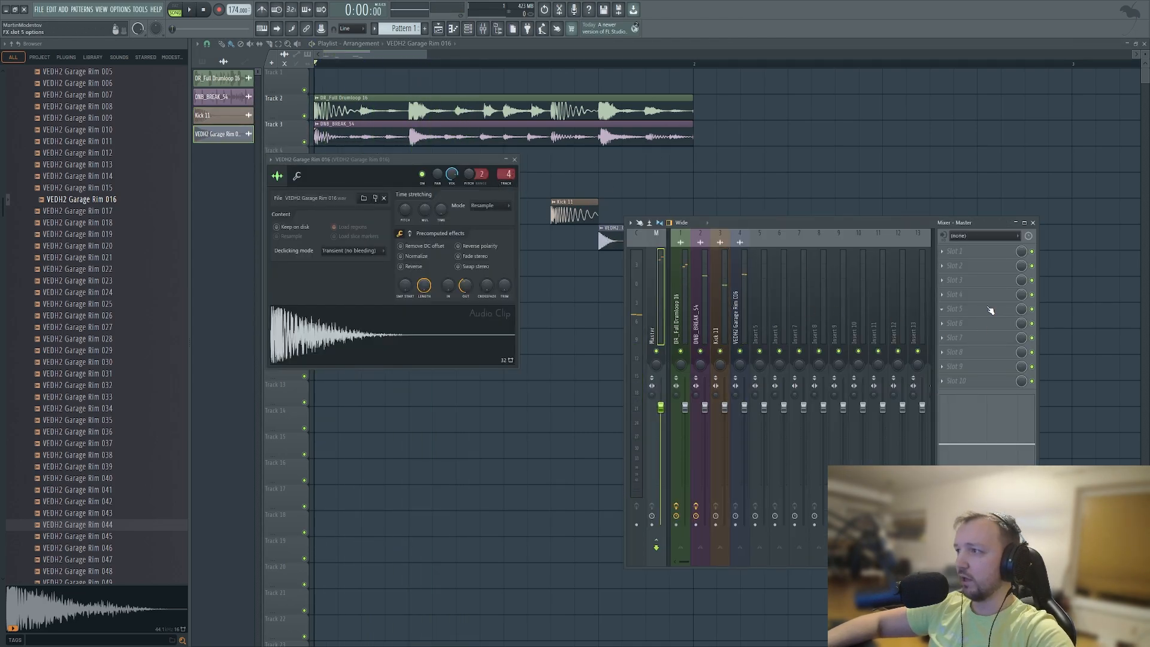
pyautogui.click(761, 526)
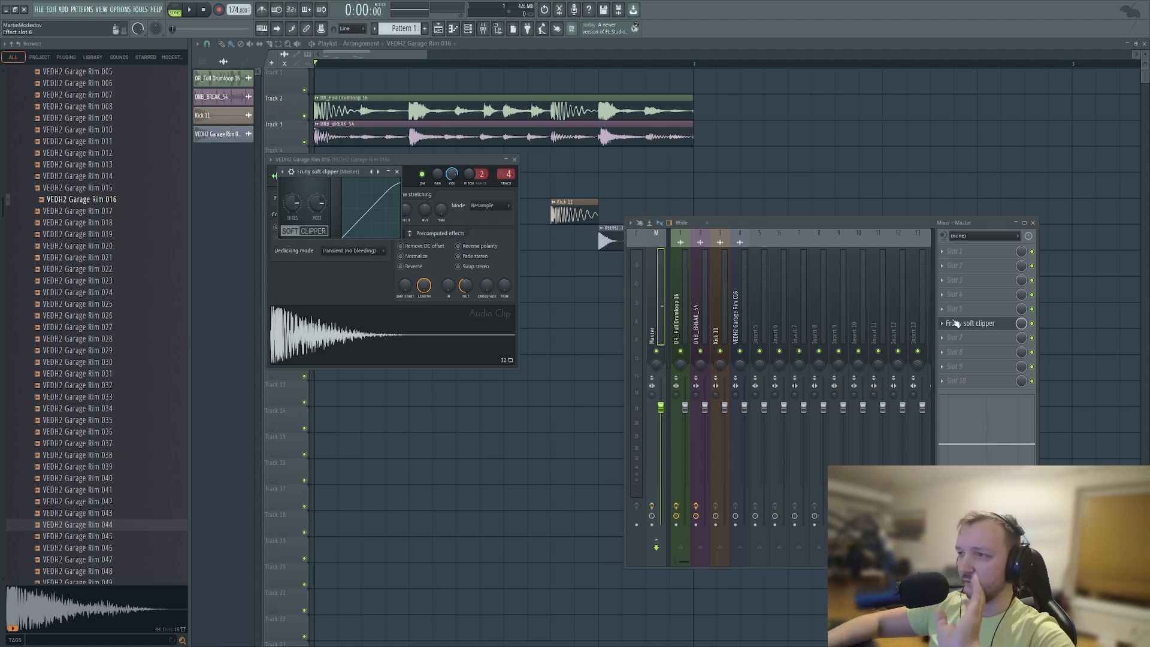
pyautogui.press('space')
pyautogui.press('space')
pyautogui.click(974, 343)
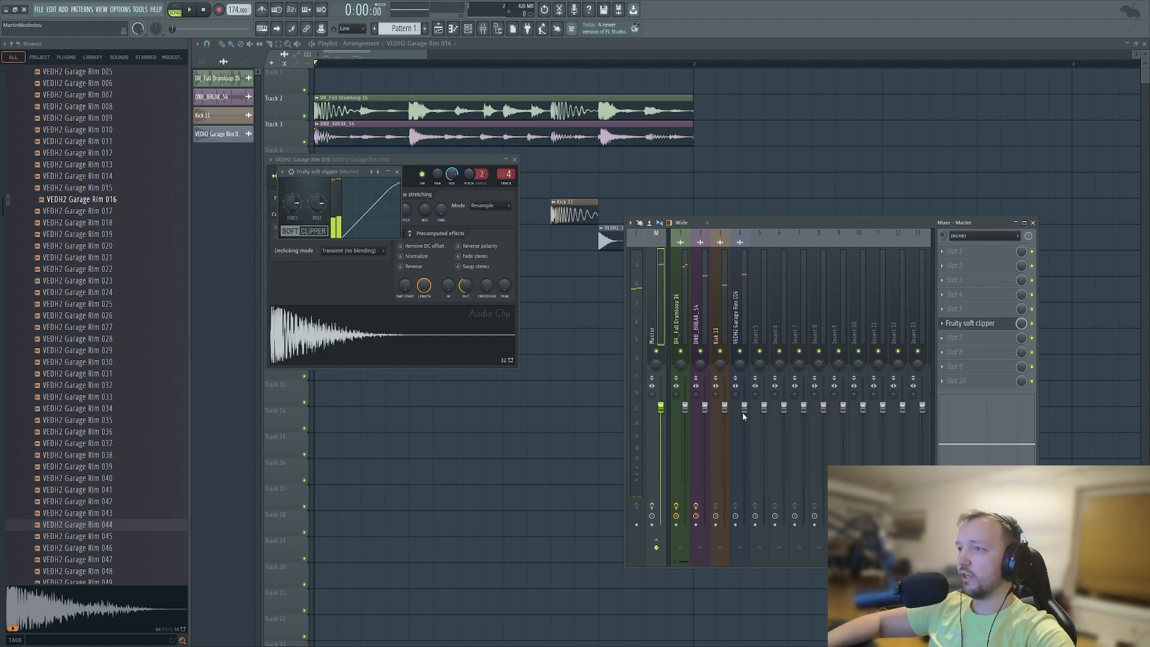
pyautogui.click(742, 413)
pyautogui.press('space')
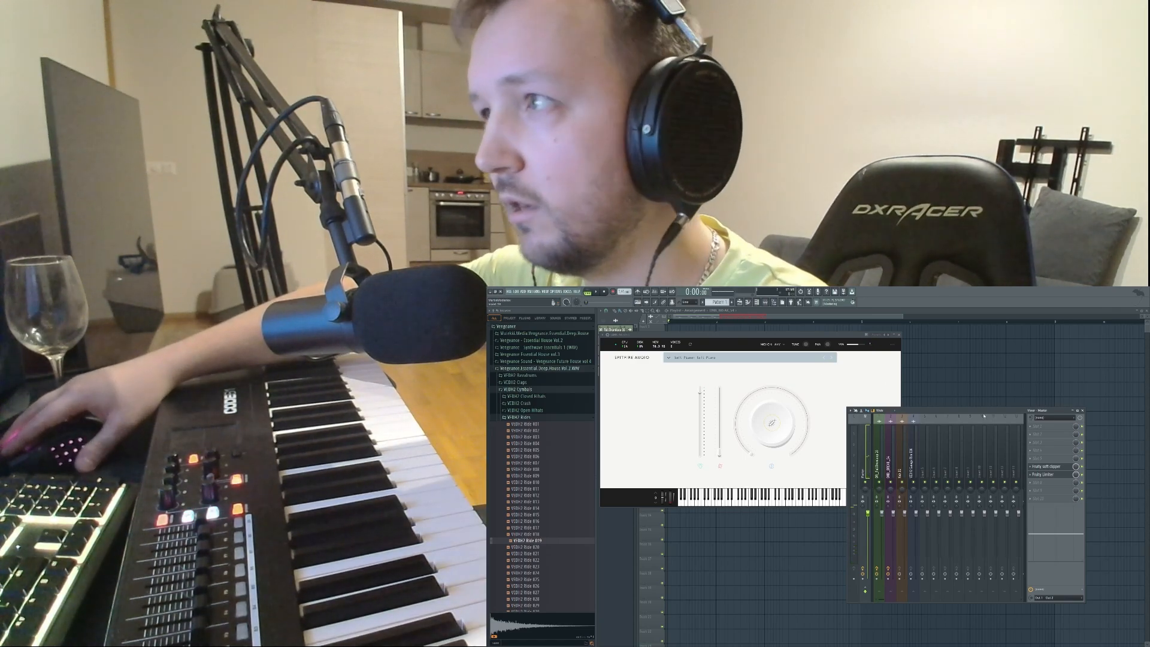
# Link the LABS piano to mixer insert 5 and load ValhallaShimmer on that insert
pyautogui.click(929, 457)
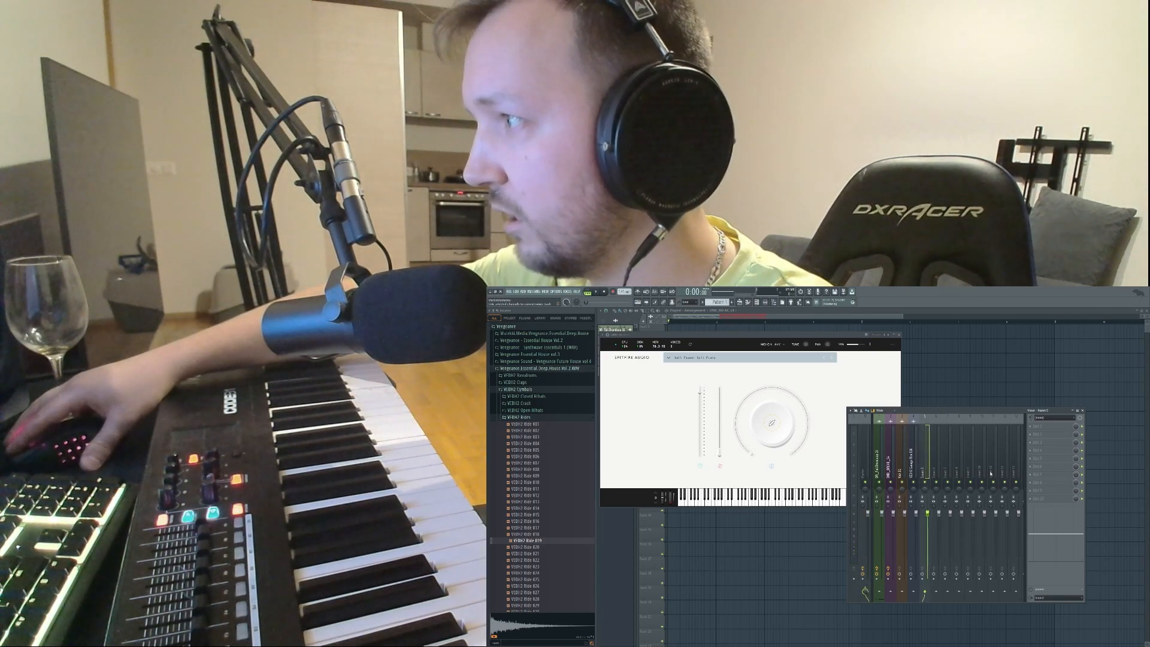
pyautogui.hotkey('ctrl', 'l')
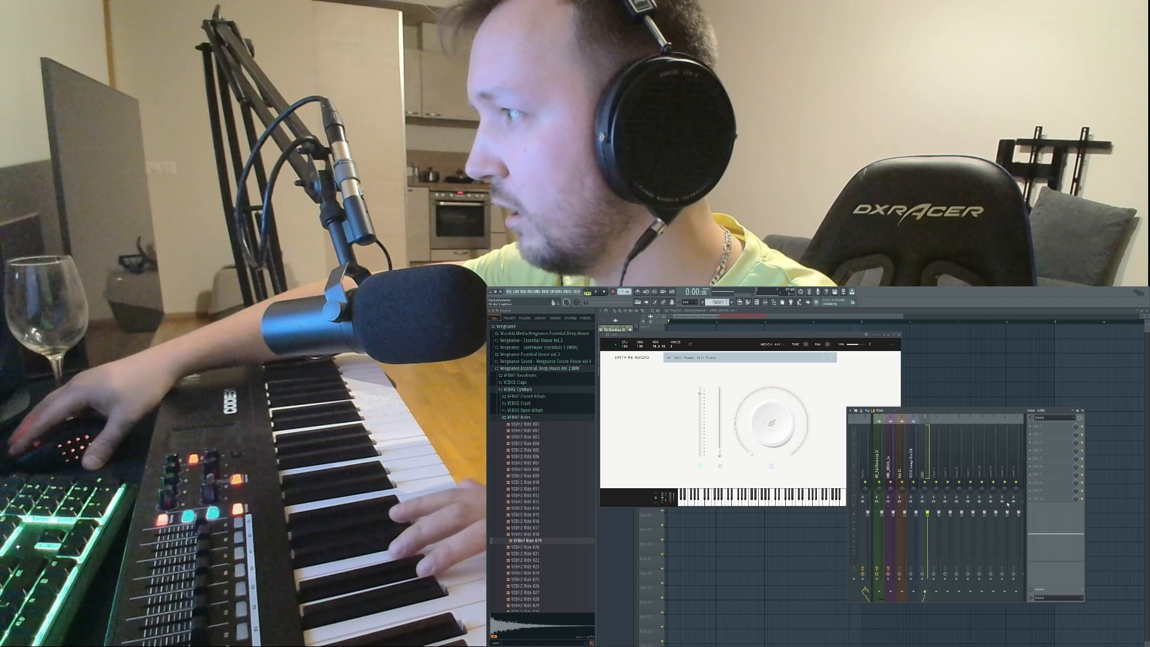
pyautogui.click(1008, 505)
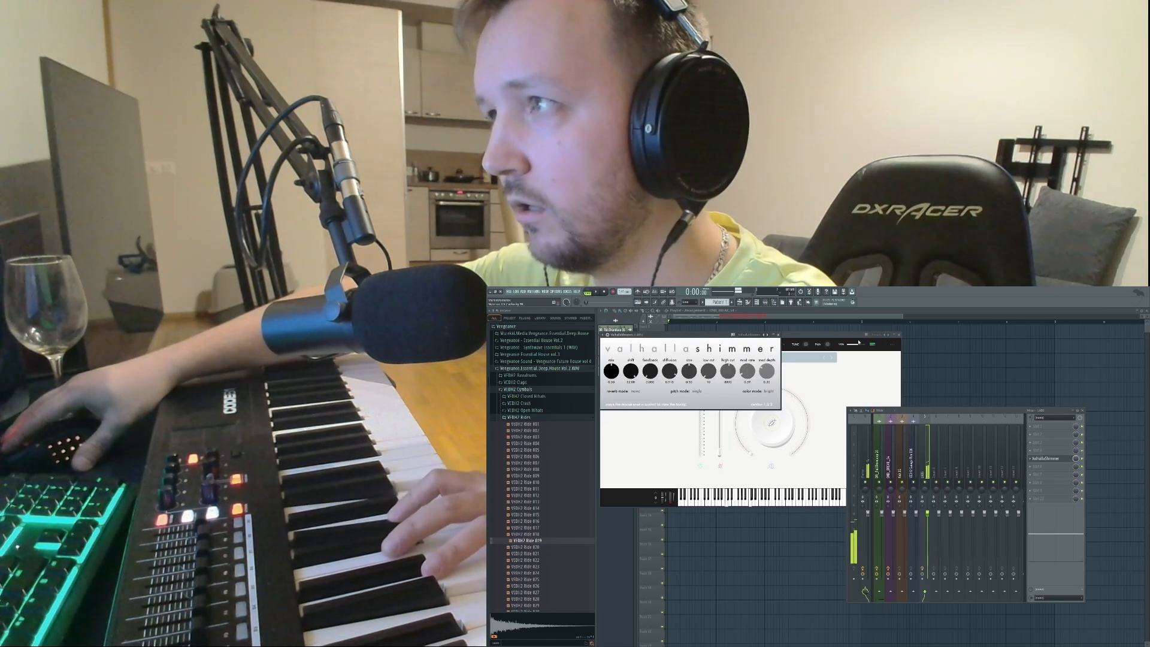
pyautogui.click(859, 343)
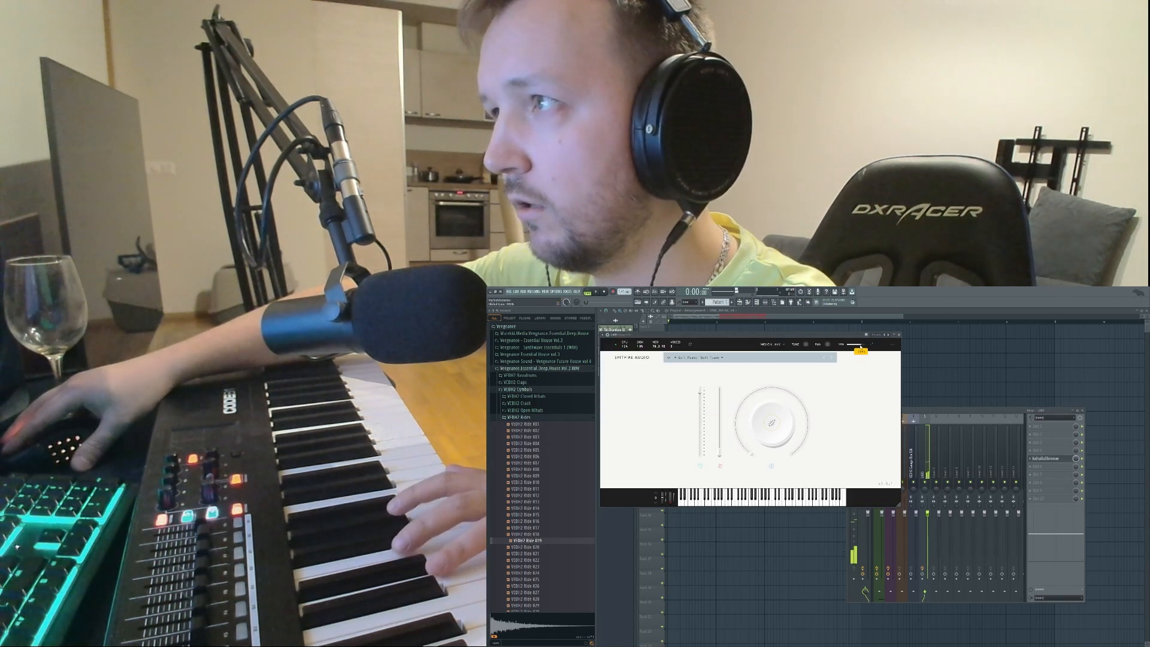
# Add Edison after ValhallaShimmer on the piano insert and arm it for recording
pyautogui.click(1073, 440)
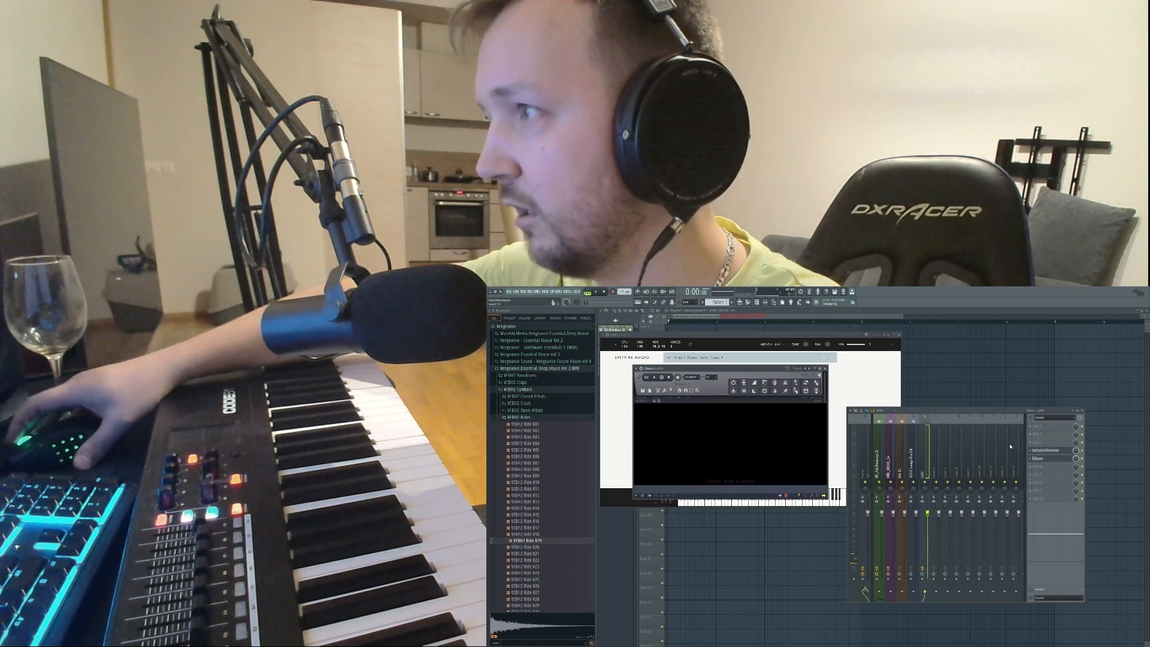
pyautogui.click(678, 377)
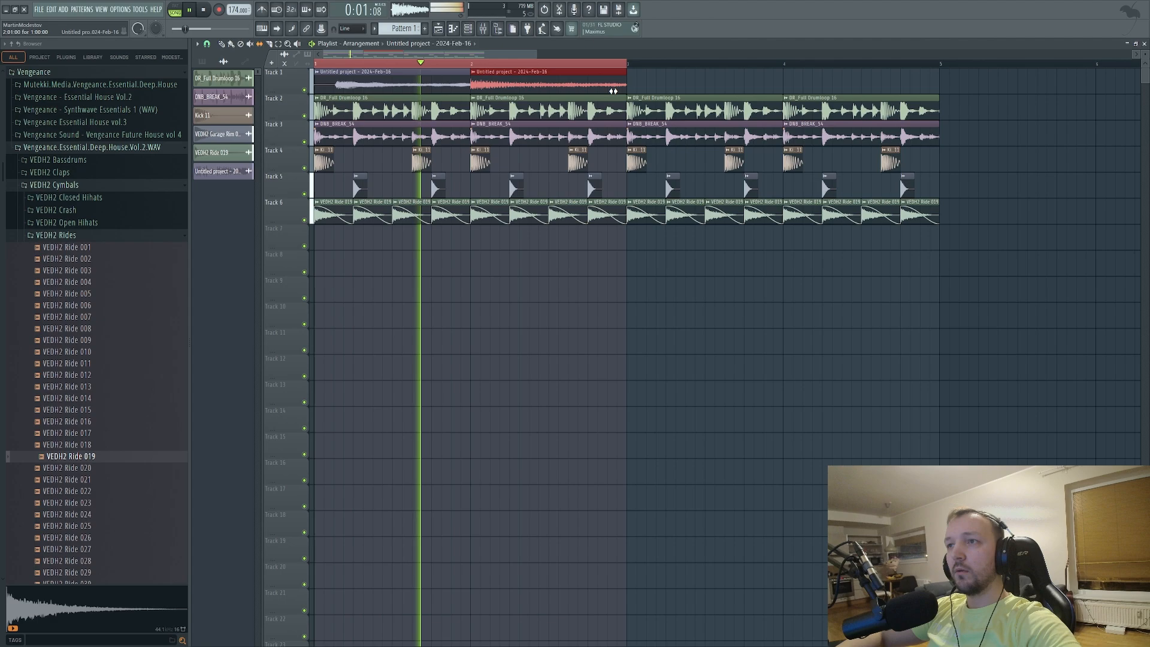
# Route the recorded piano clip on Track 1 to mixer track 6 and adjust an effect in slot 4 during playback
pyautogui.press('space')
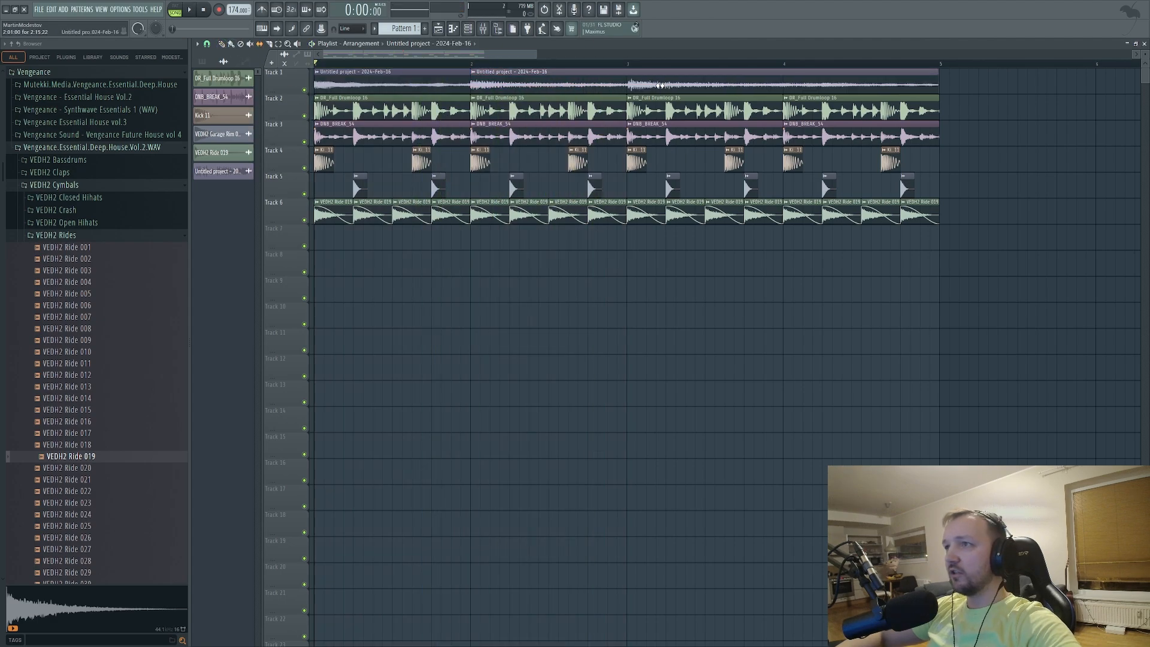
pyautogui.doubleClick(374, 74)
pyautogui.click(453, 126)
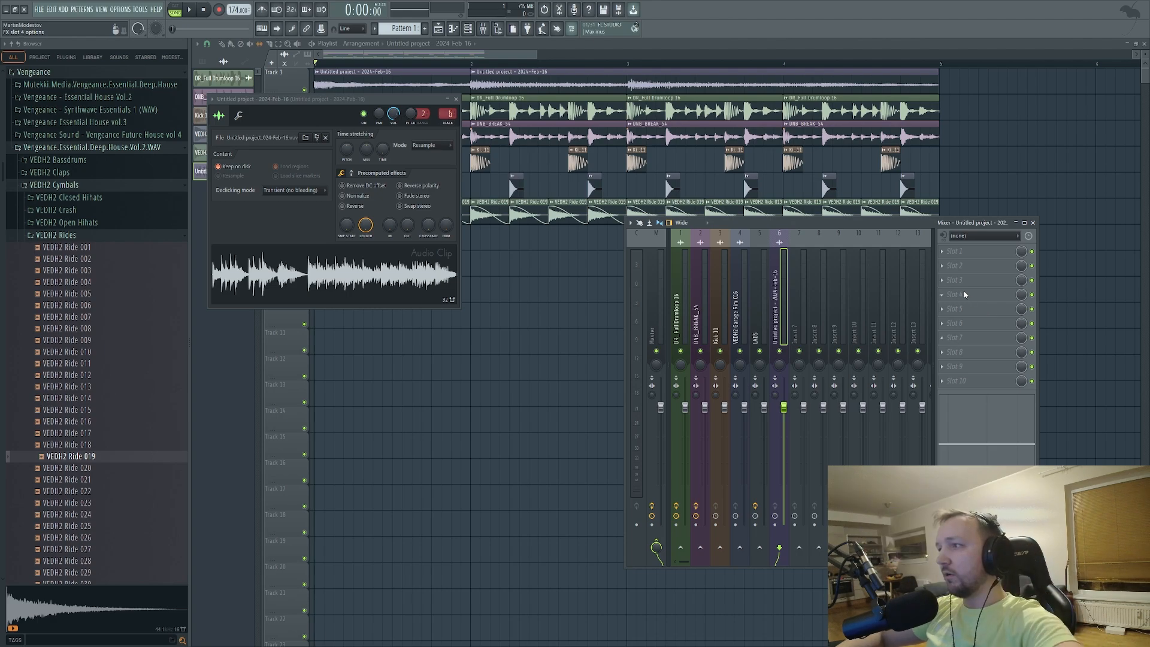
pyautogui.click(755, 503)
pyautogui.press('space')
pyautogui.moveTo(247, 179); pyautogui.dragTo(268, 242)
pyautogui.rightClick(421, 326)
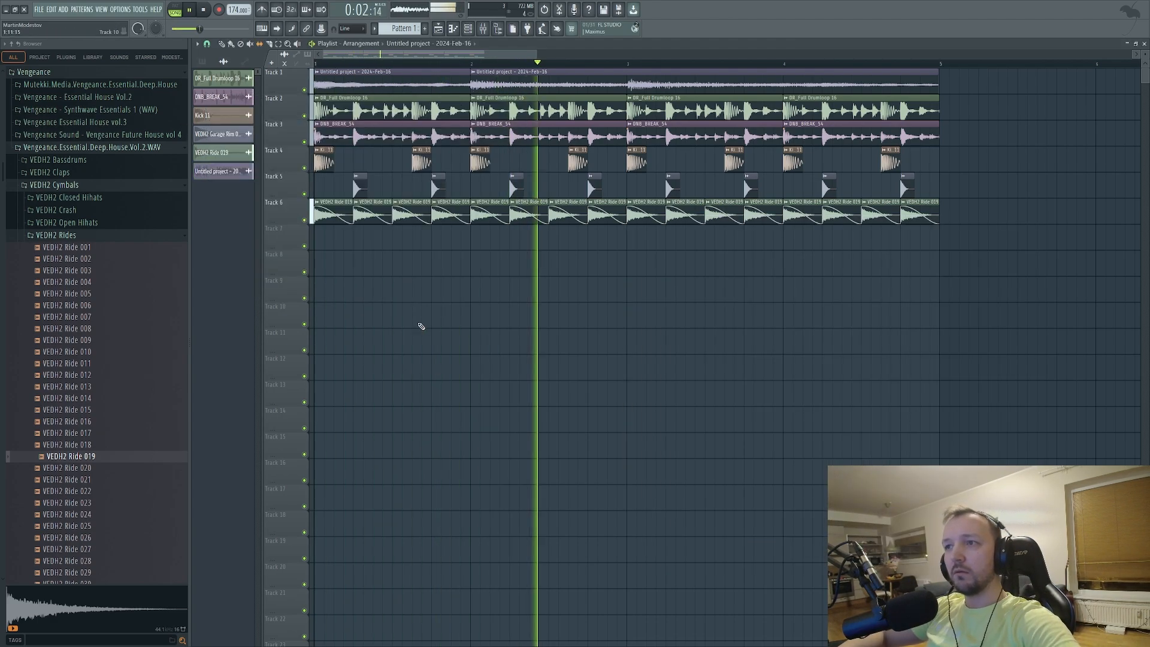
# Duplicate the four bars of clips on Tracks 1 to 6 into bars 5 to 8 and deselect the copies
pyautogui.scroll(-3, 421, 326)
pyautogui.moveTo(692, 249); pyautogui.dragTo(609, 97)
pyautogui.press('space')
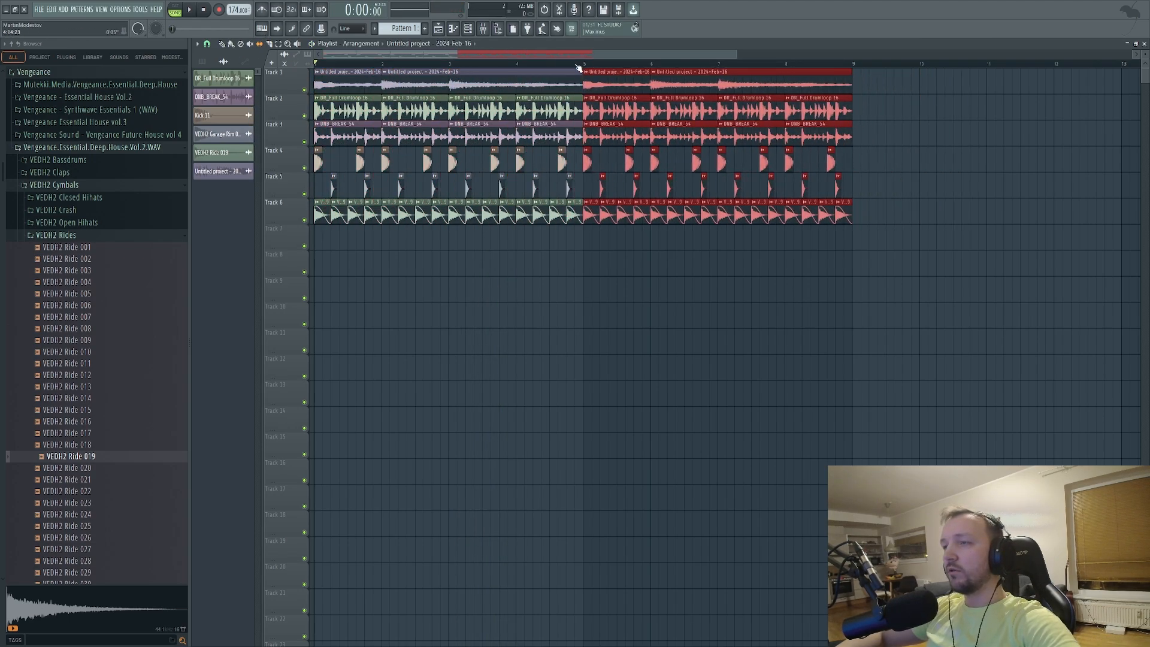
pyautogui.scroll(3, 564, 171)
pyautogui.keyDown('ctrl'); pyautogui.click(639, 359); pyautogui.keyUp('ctrl')
pyautogui.scroll(3, 605, 315)
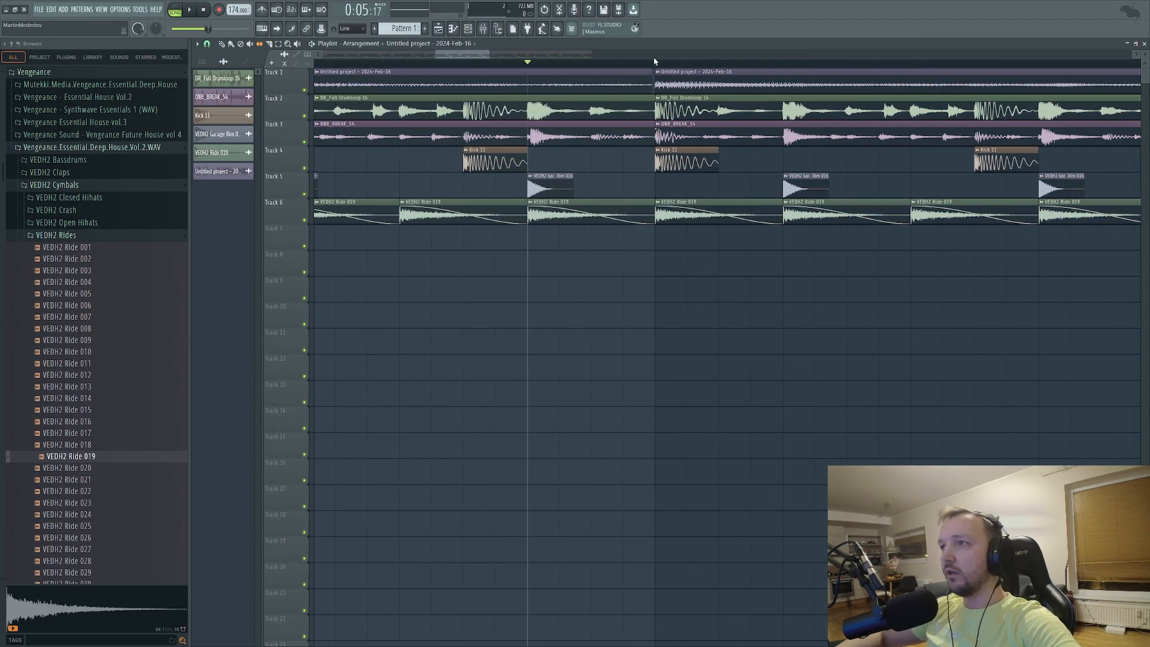
pyautogui.scroll(-4, 556, 211)
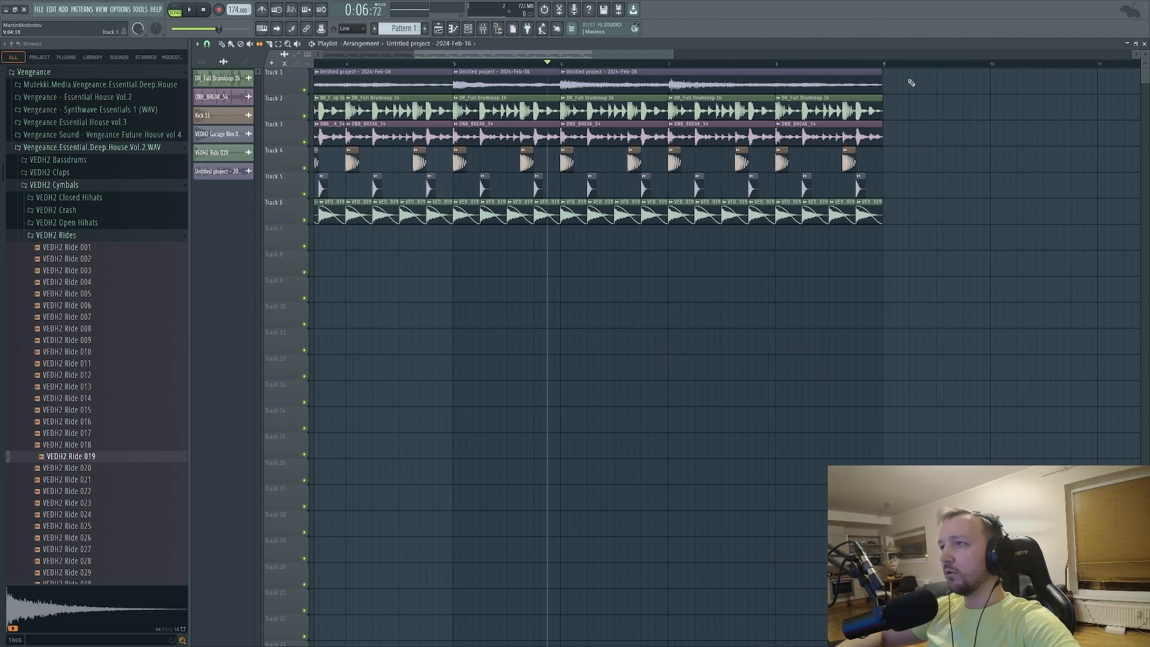
# Split the repeated piano clip on Track 1 at bar 8 and play bar 8 as a loop
pyautogui.press('space')
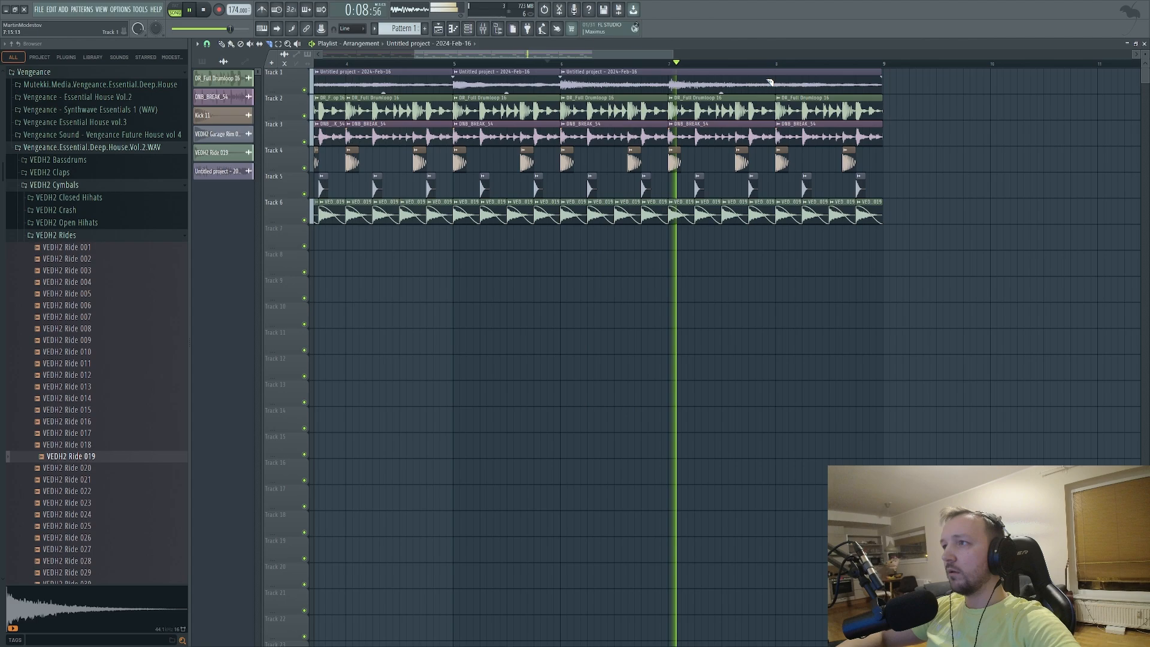
pyautogui.press('space')
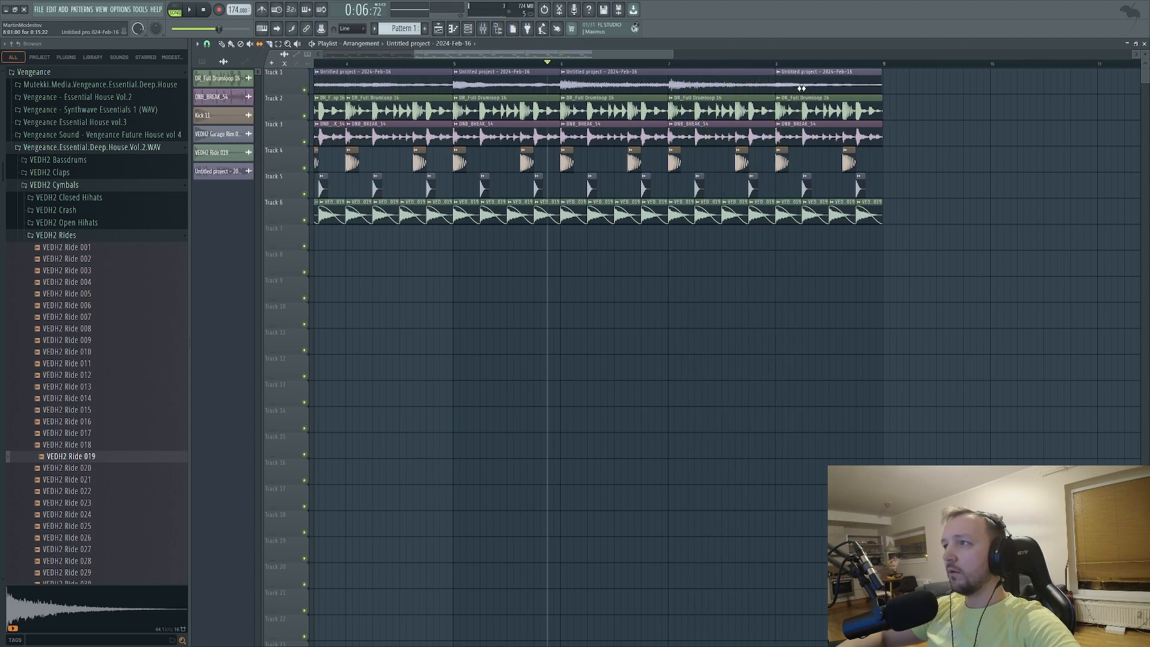
pyautogui.moveTo(802, 88); pyautogui.dragTo(888, 76)
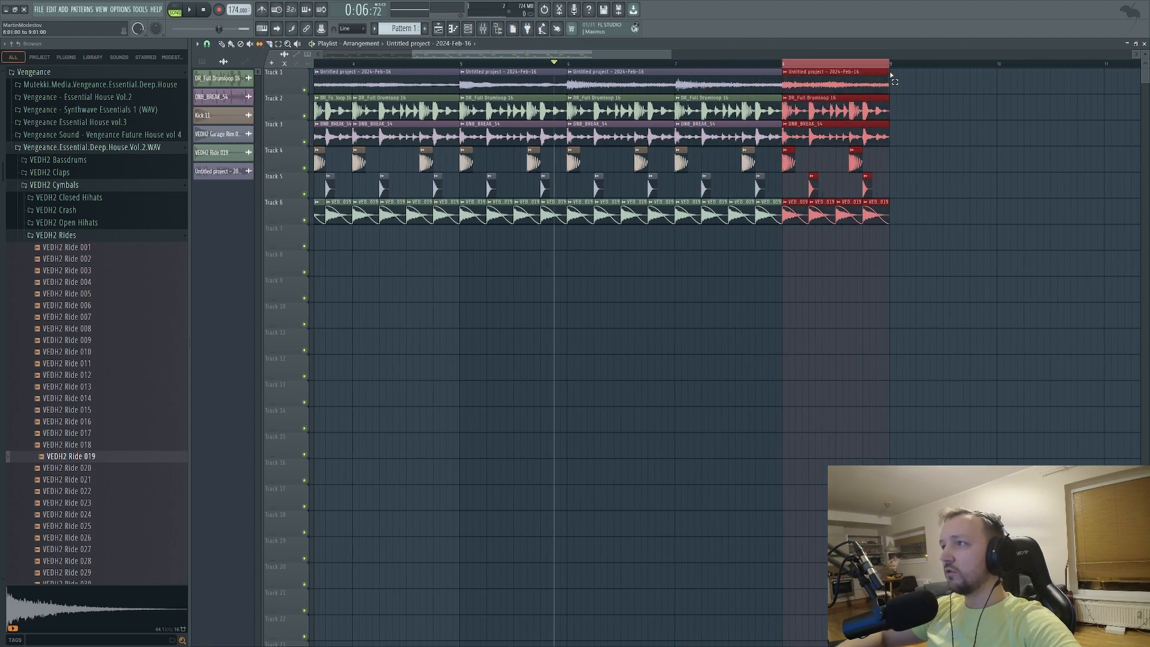
pyautogui.press('space')
# Extend the last piano clip on Track 1 to fill all of bar 8 and play the loop again
pyautogui.scroll(3, 941, 131)
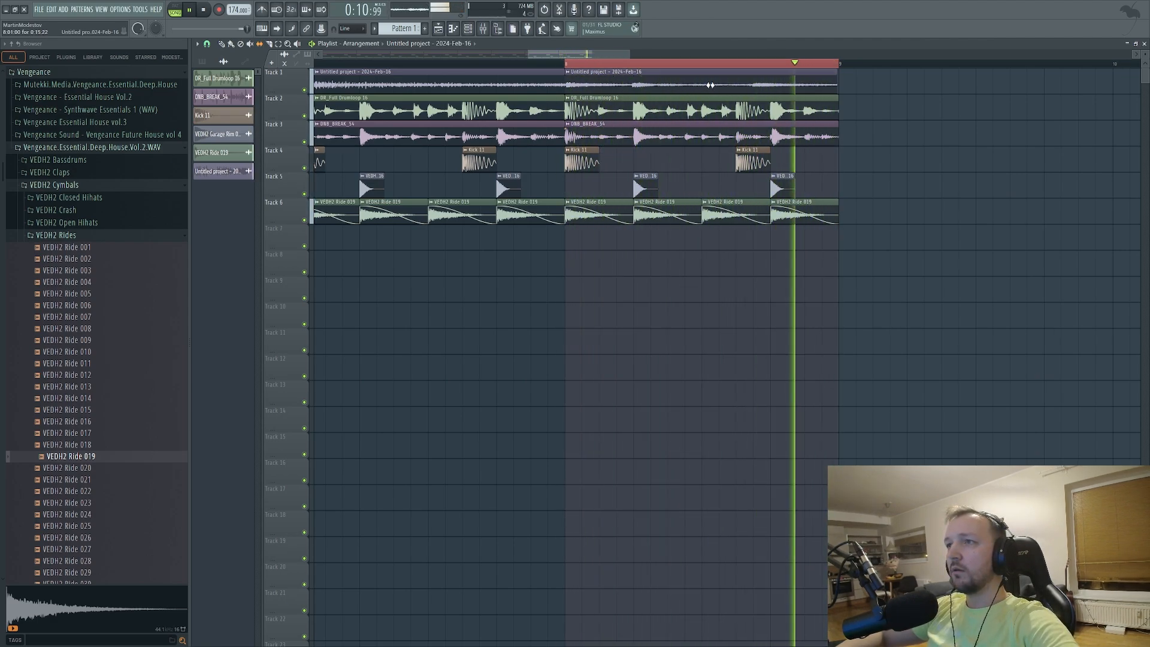
pyautogui.click(223, 44)
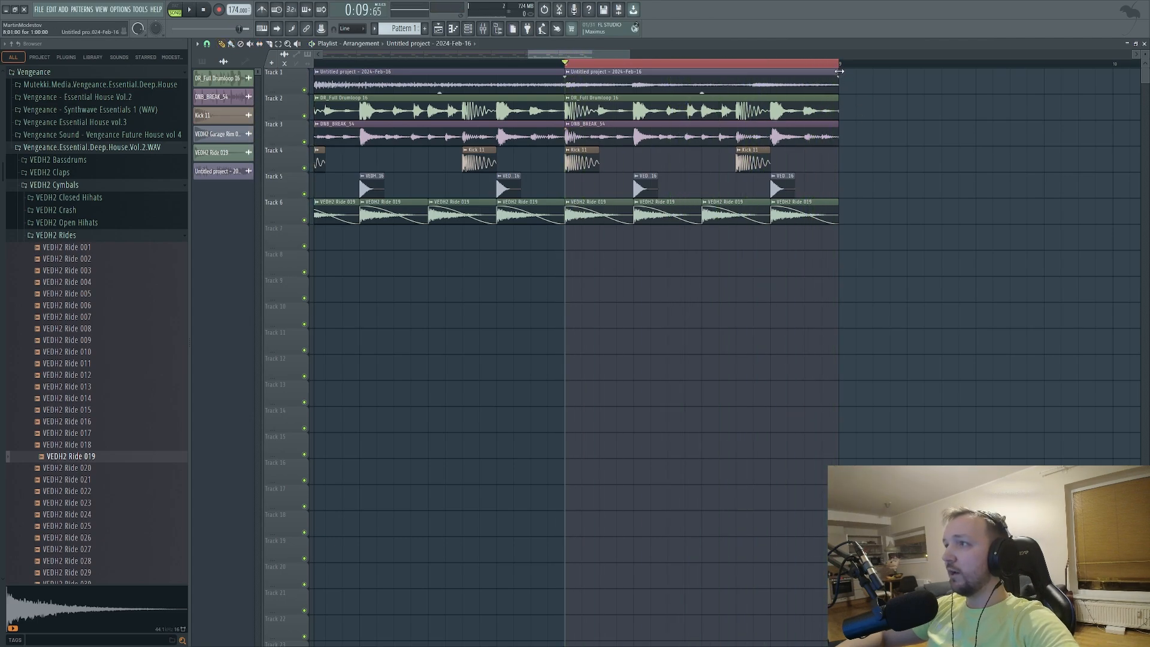
pyautogui.press('space')
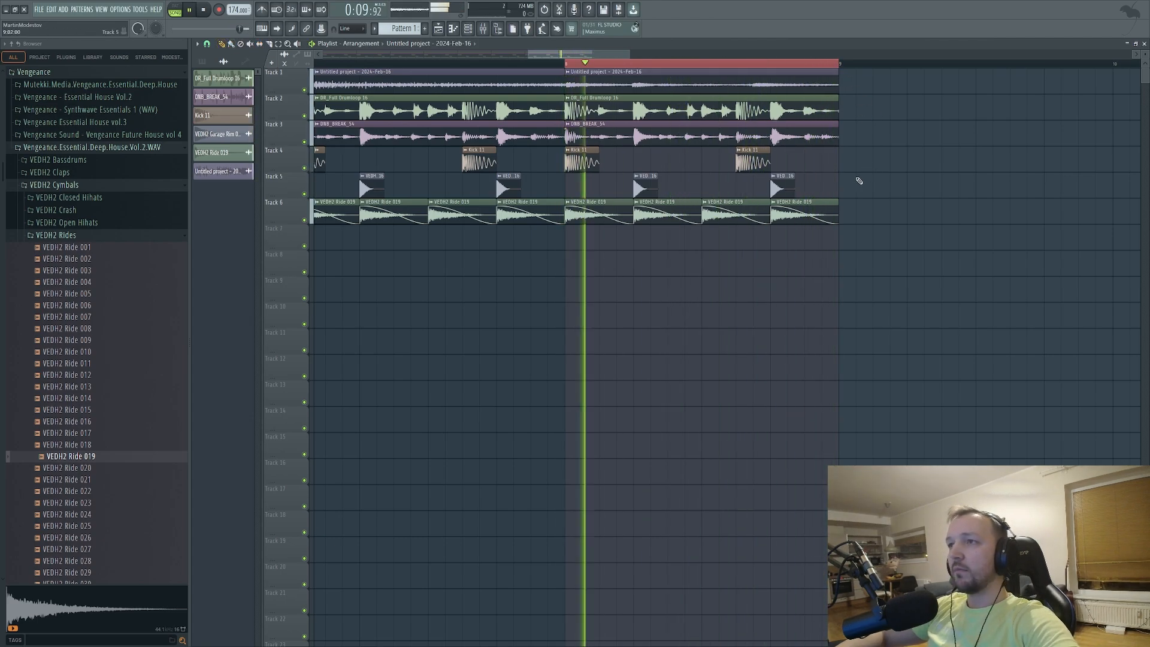
# Set the playback selection to bars 1 to 8 and play the whole arrangement
pyautogui.scroll(-5, 858, 180)
pyautogui.moveTo(633, 69); pyautogui.dragTo(315, 65)
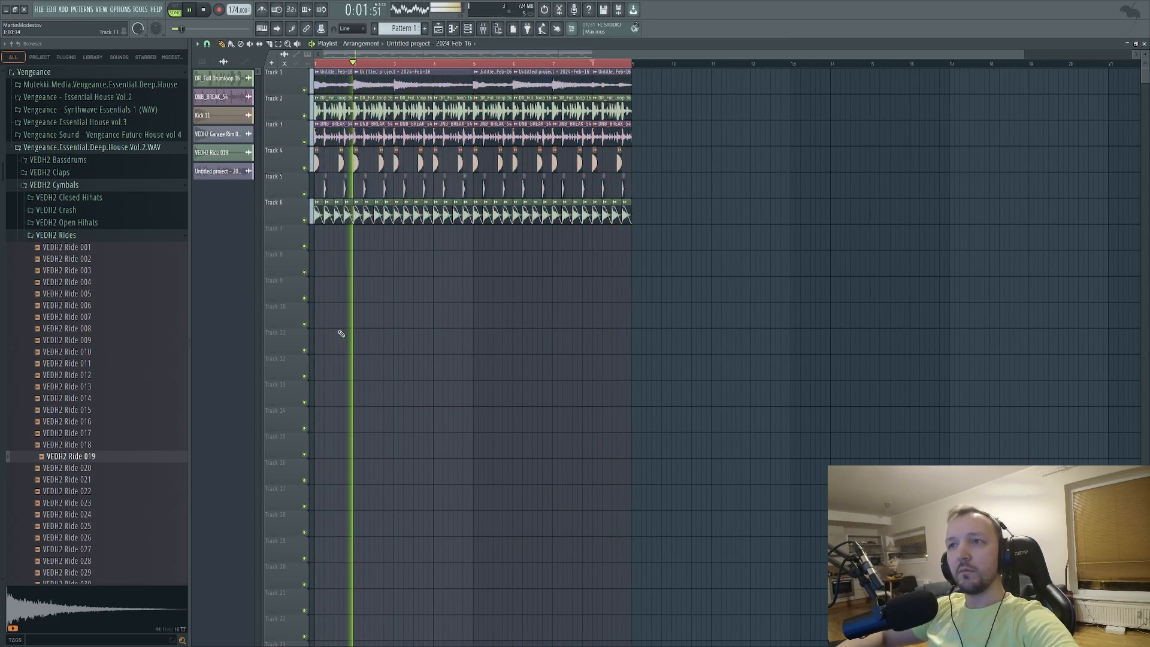
pyautogui.scroll(5, 326, 318)
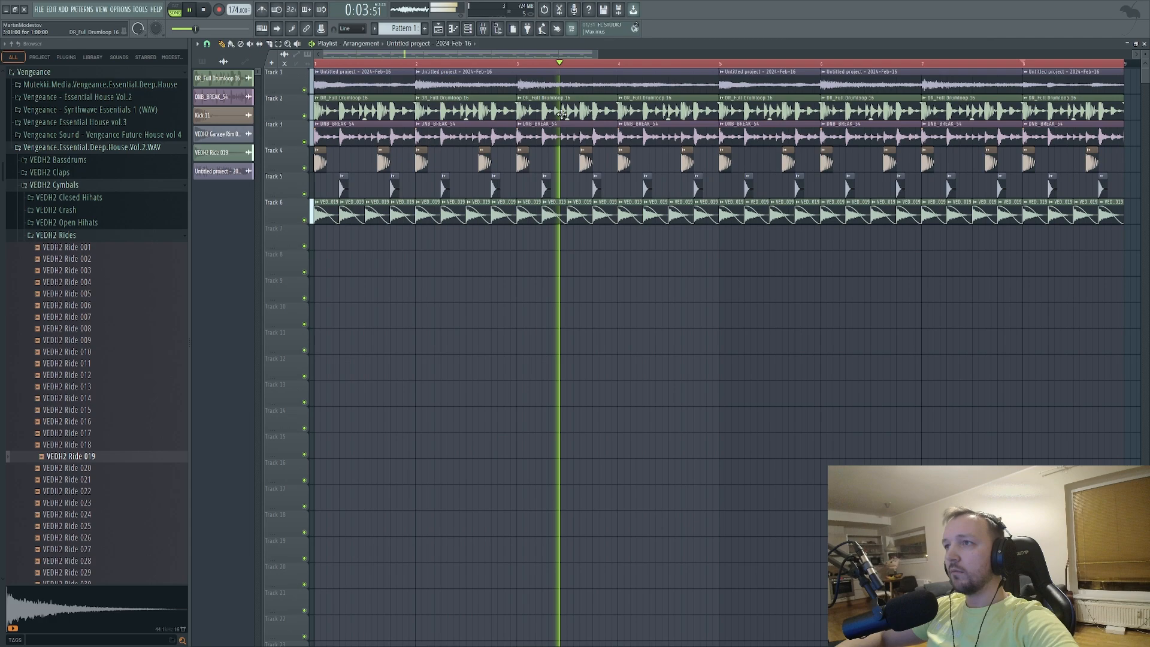
pyautogui.scroll(-2, 725, 70)
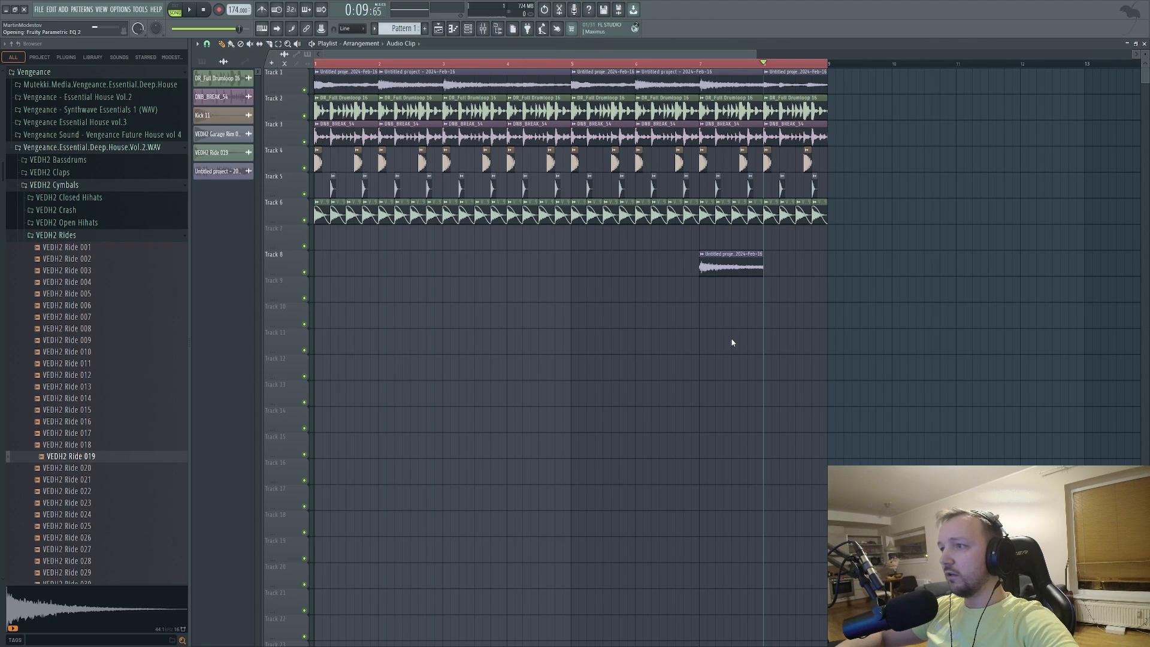
# Move the spare piano clip from Track 8 to bar 8 on Track 7, make it a reversed fade-in swell, and play the arrangement
pyautogui.moveTo(732, 258); pyautogui.dragTo(798, 229)
pyautogui.press('space')
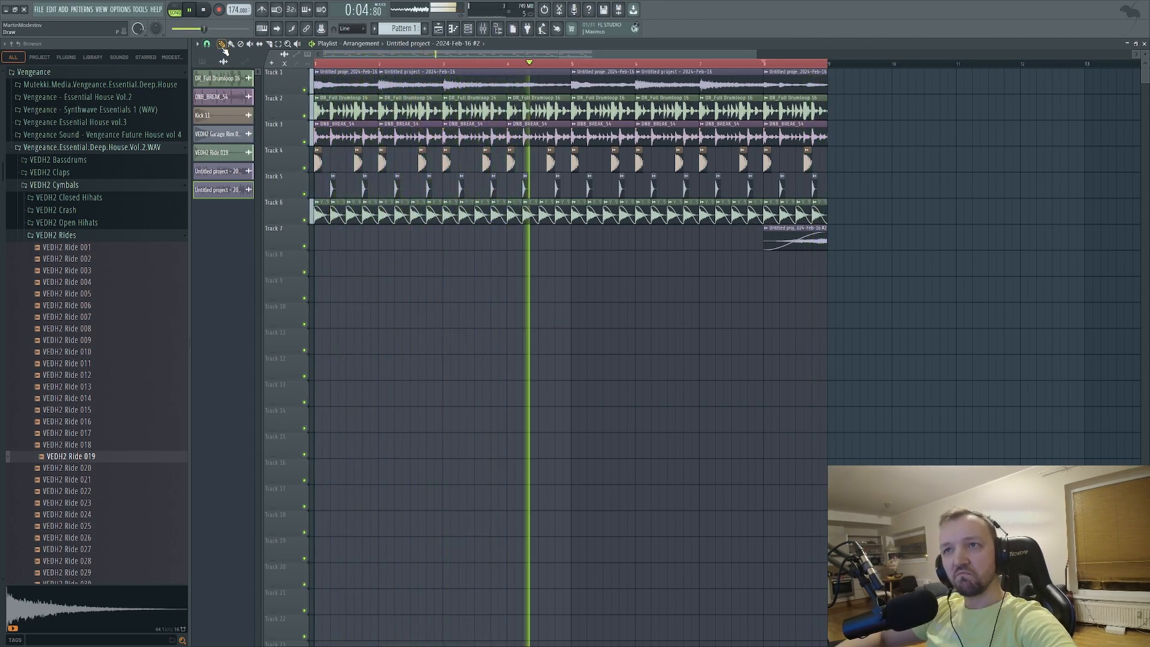
# Duplicate all clips in bars 1 to 8 into bars 9 to 16, clear the selection and stop playback
pyautogui.hotkey('ctrl', 'a')
pyautogui.scroll(-2, 380, 119)
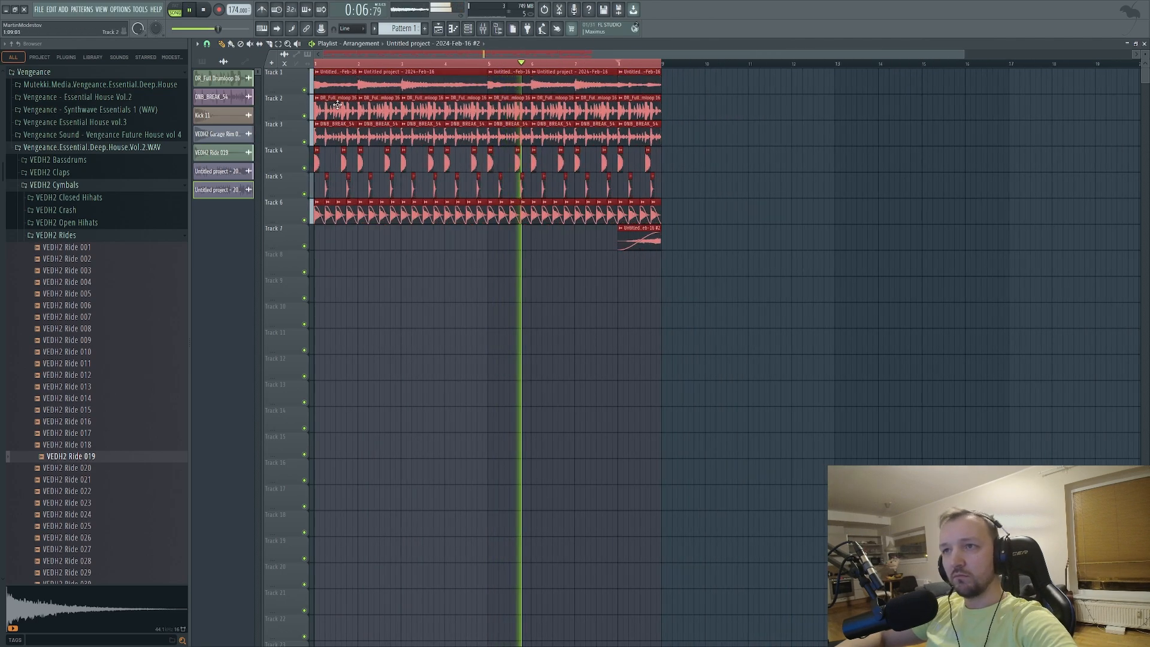
pyautogui.hotkey('ctrl', 'b')
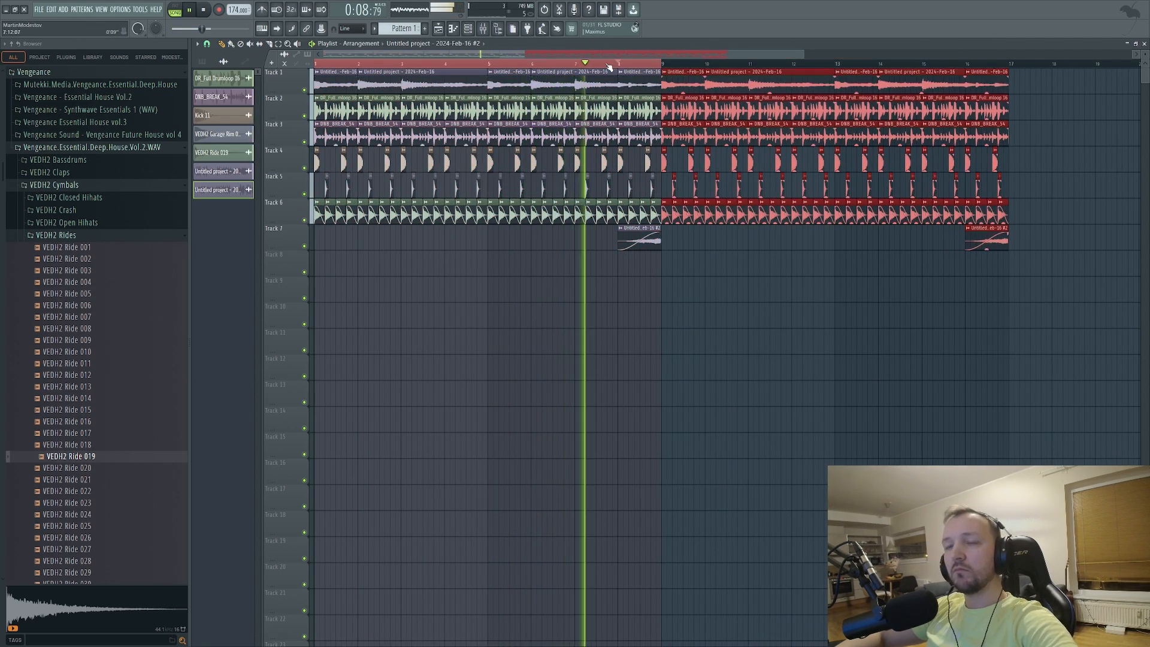
pyautogui.keyDown('ctrl'); pyautogui.click(607, 64); pyautogui.keyUp('ctrl')
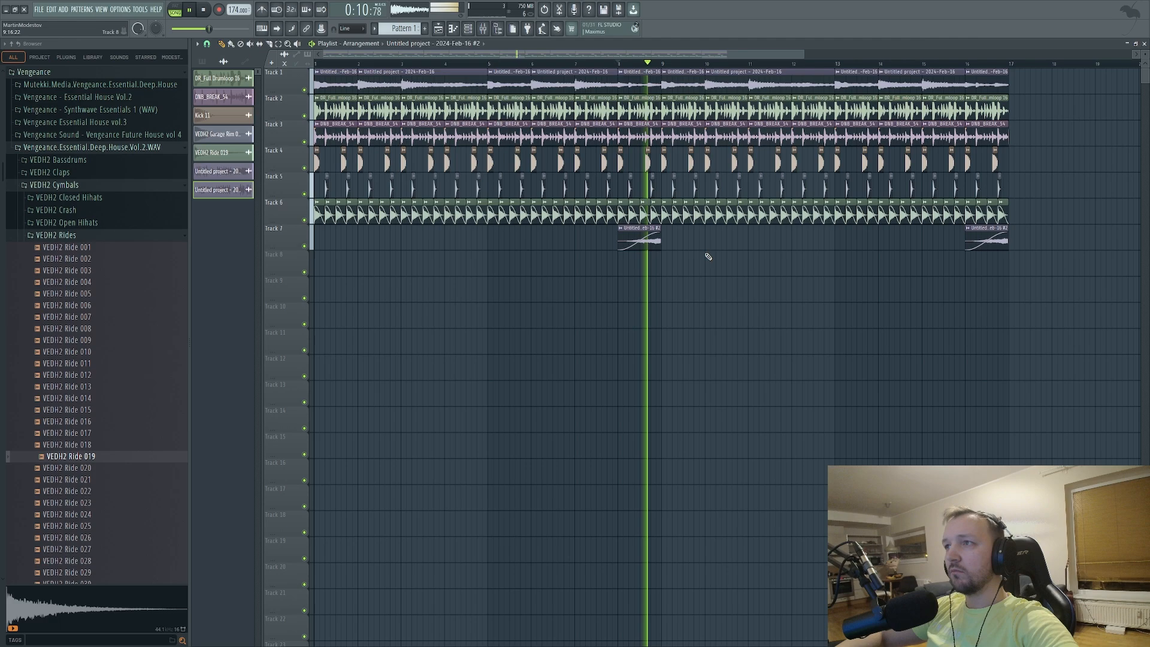
pyautogui.press('space')
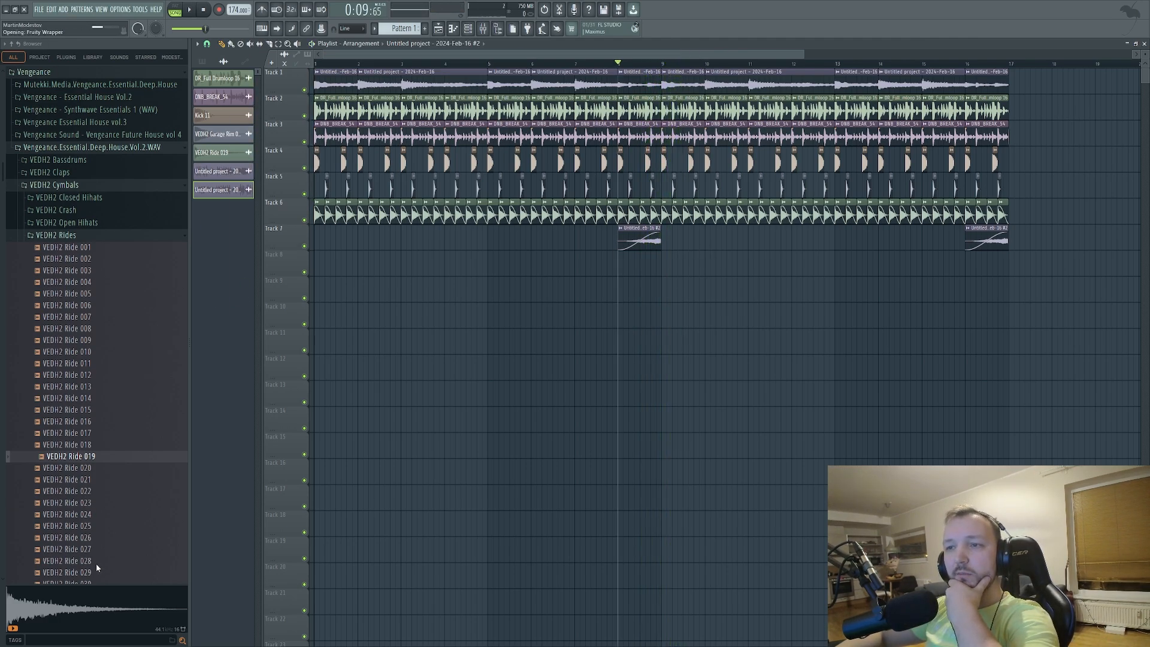
# Add a Serum channel named Bass and load the Analog_BD_Sin wavetable into oscillator A
pyautogui.press('F6')
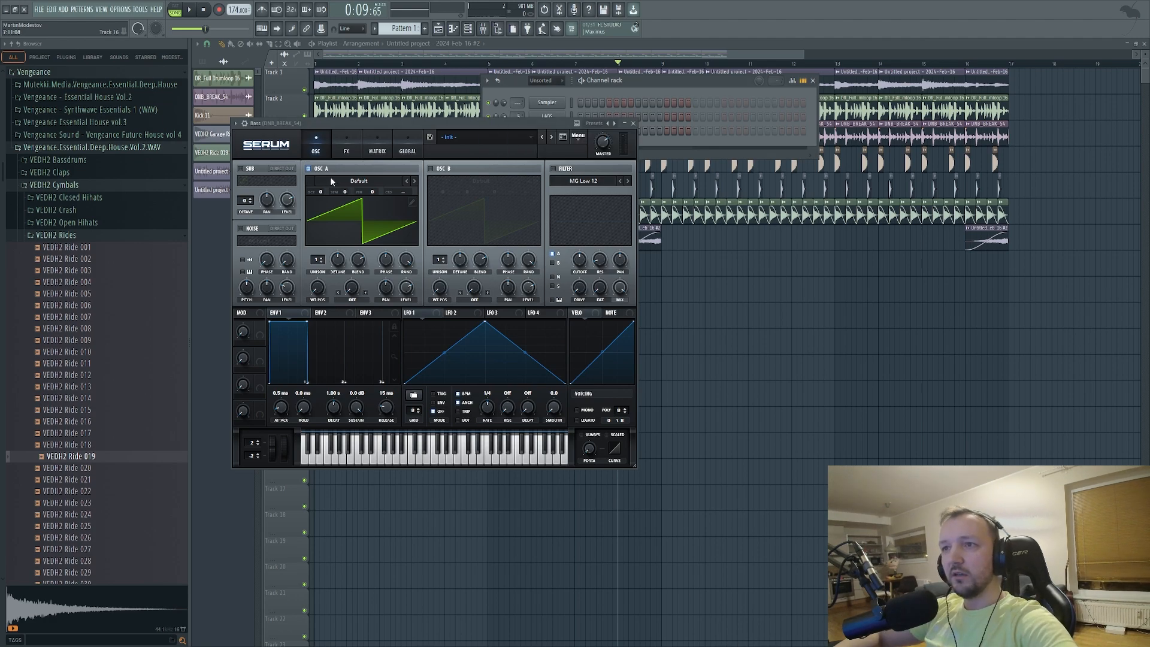
pyautogui.press('space')
pyautogui.press('F6')
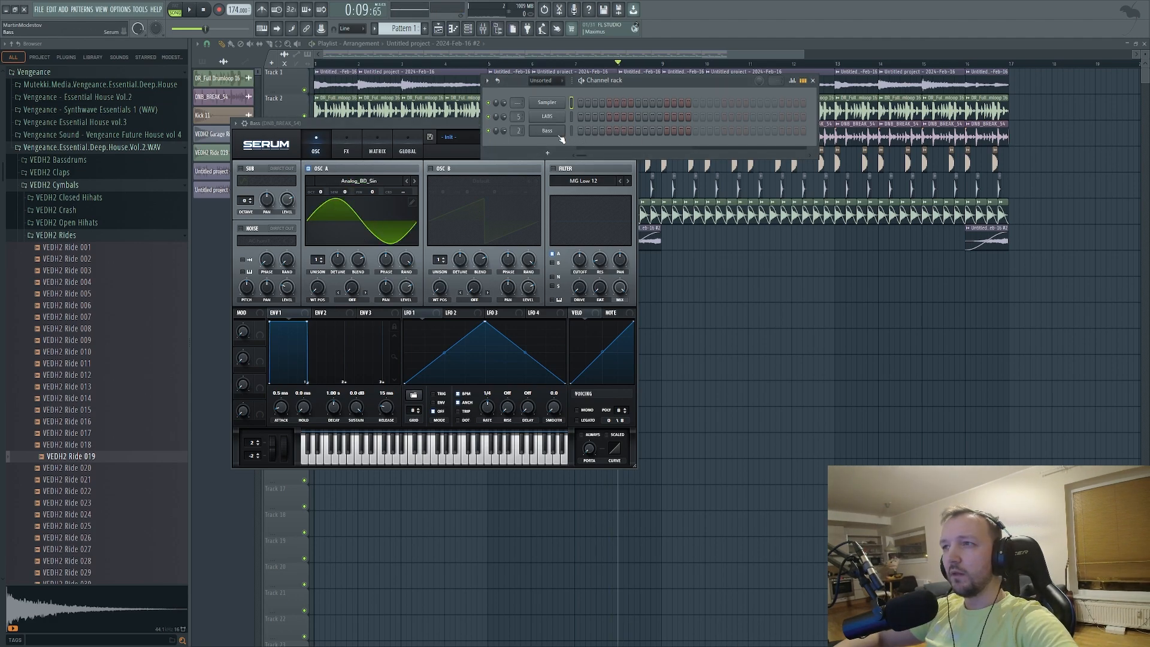
# Place a one-bar F4 note at bar 1 in the Bass channel's piano roll and audition it in pattern mode
pyautogui.press('F7')
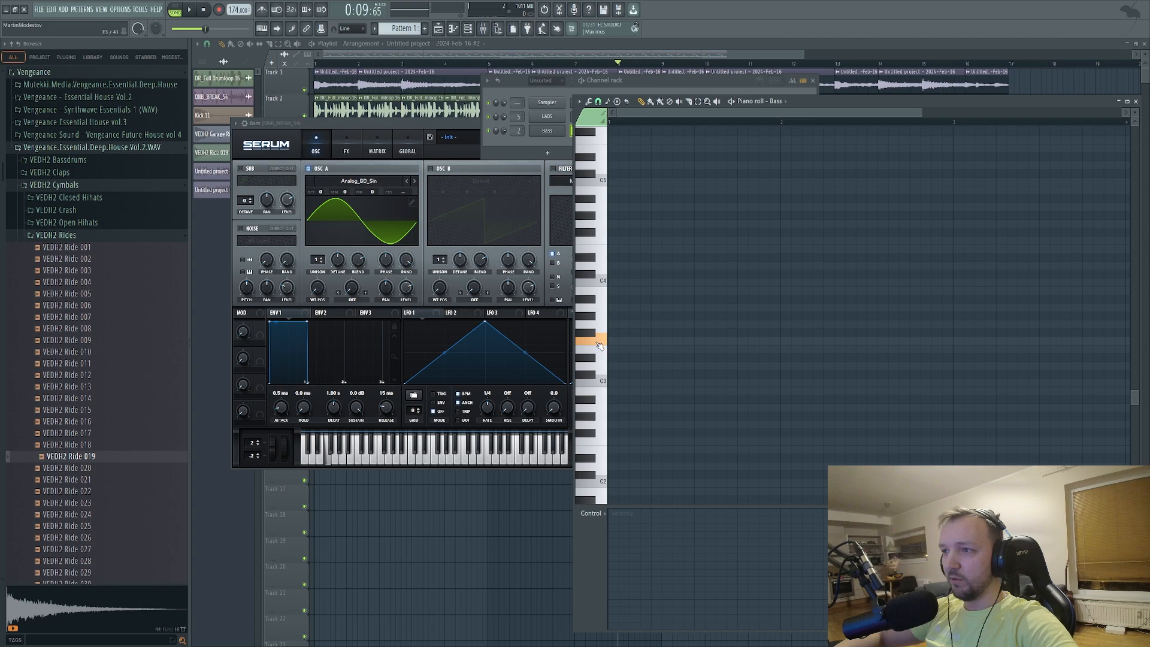
pyautogui.click(601, 243)
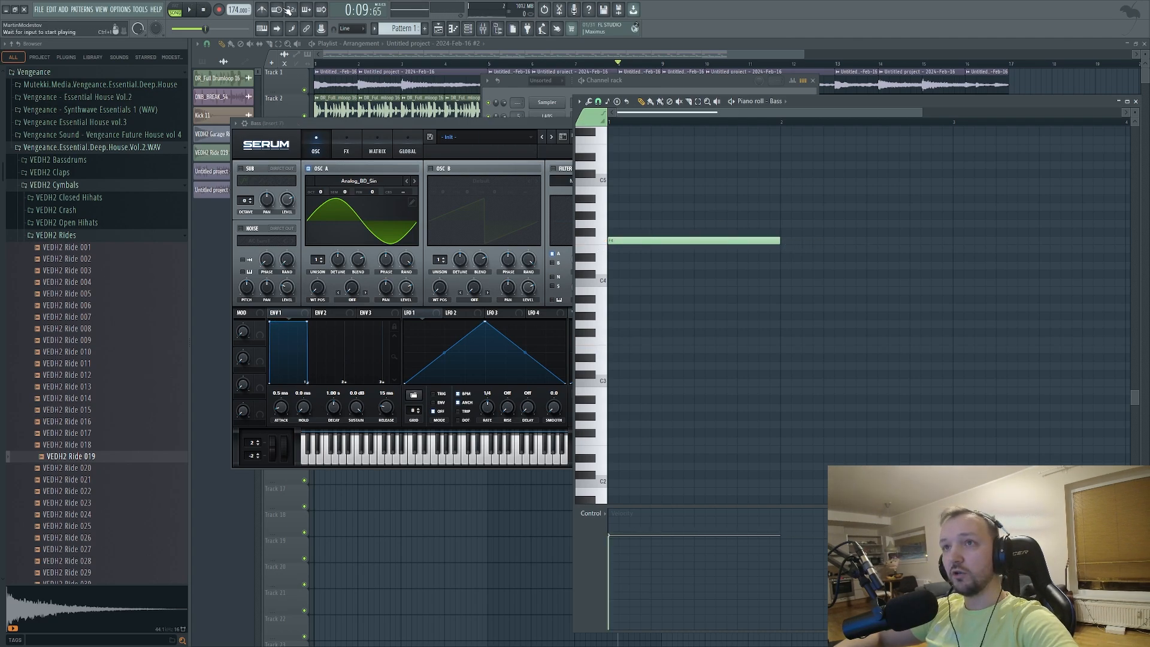
pyautogui.click(178, 11)
pyautogui.press('space')
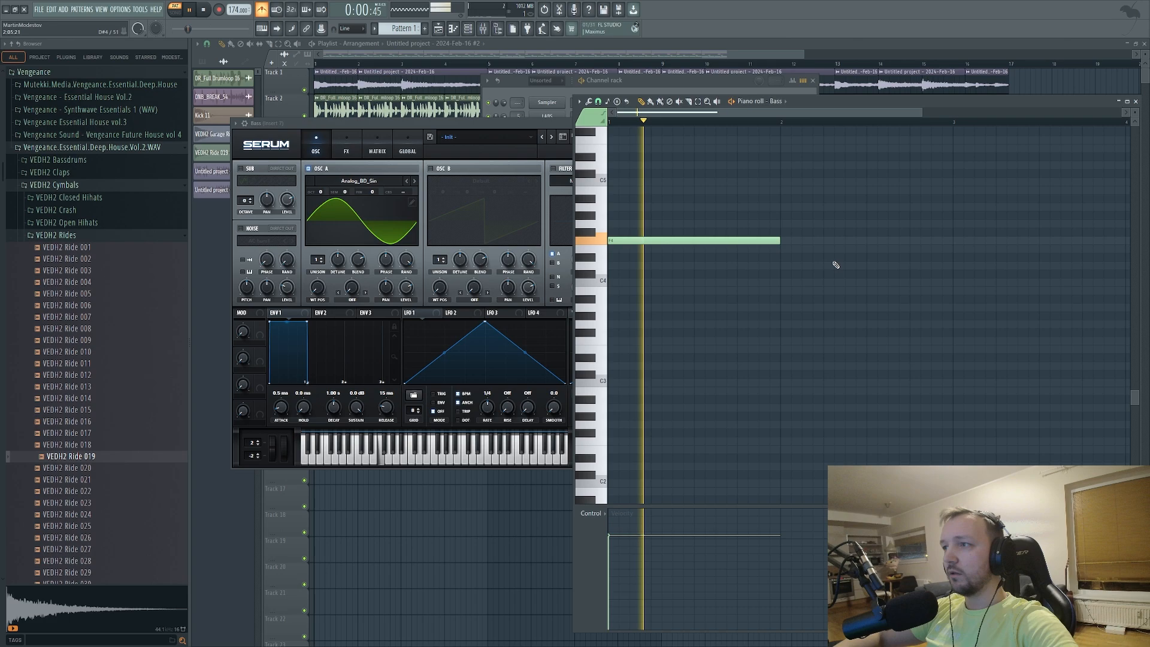
pyautogui.press('space')
# Continue the bass line with a one-bar A4 note at bar 2 and a two-bar A#4 note from bar 3
pyautogui.click(783, 282)
pyautogui.moveTo(783, 282); pyautogui.dragTo(780, 308)
pyautogui.moveTo(897, 256); pyautogui.dragTo(792, 198)
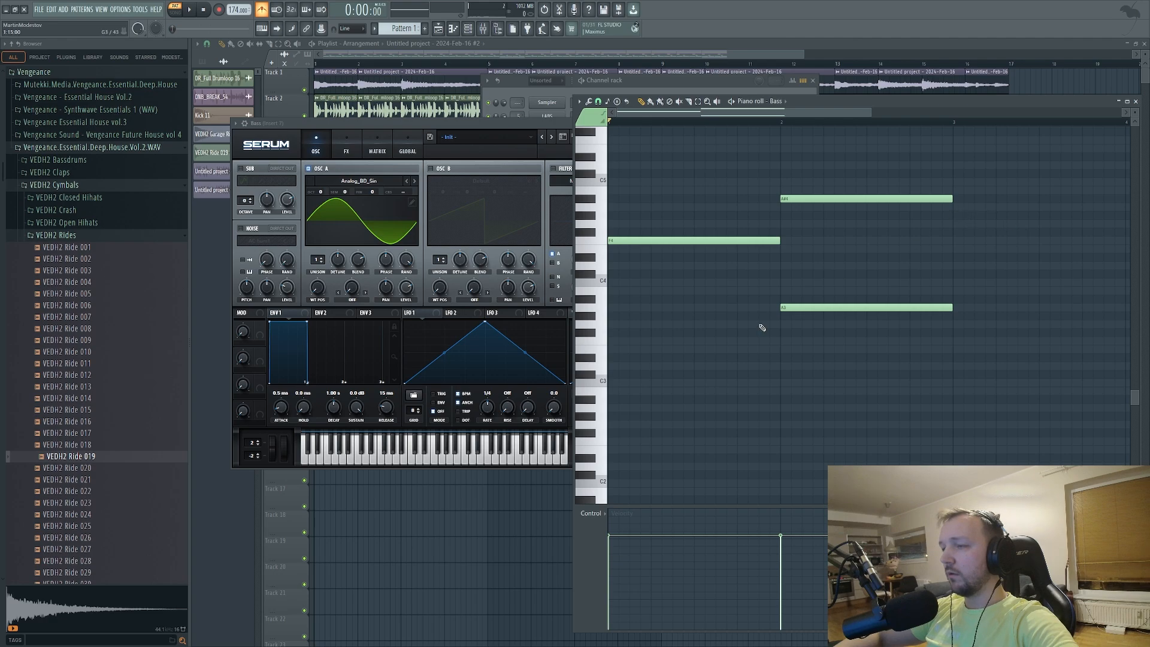
pyautogui.moveTo(791, 199); pyautogui.dragTo(791, 216)
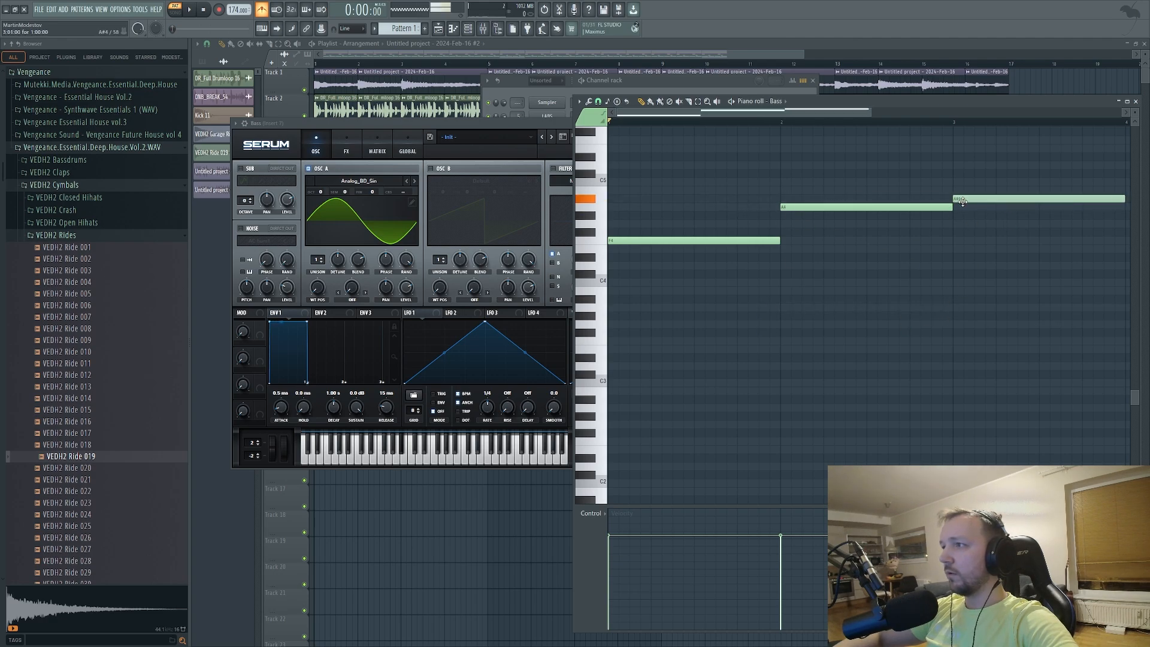
pyautogui.scroll(-2, 963, 201)
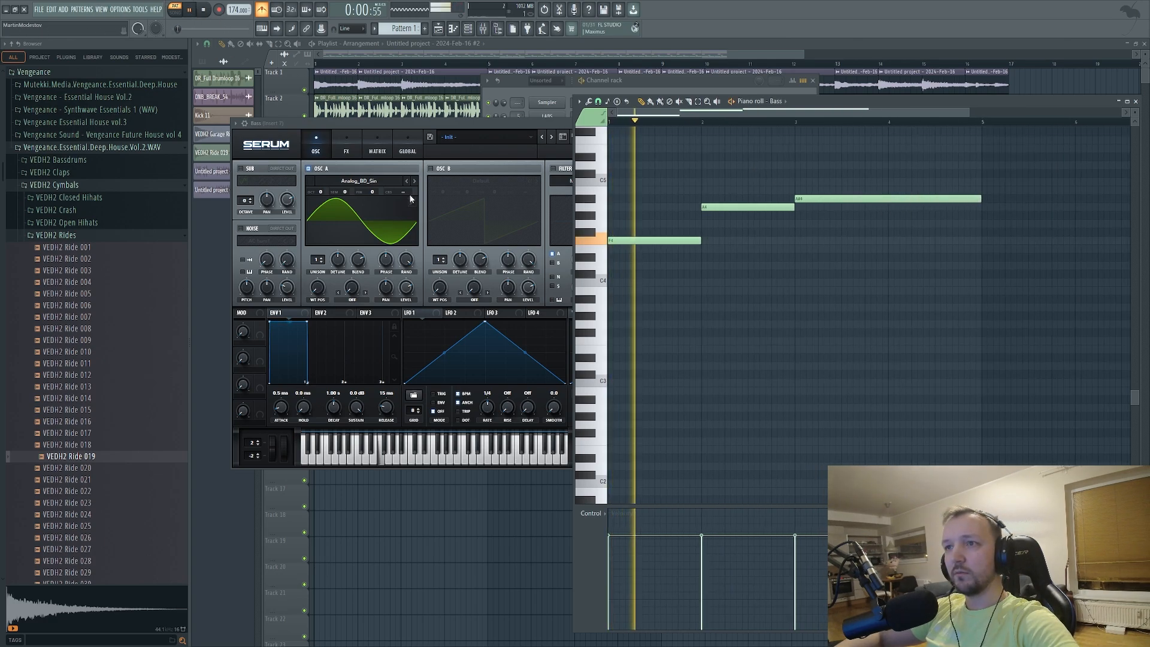
# Enable oscillator B with the Analog_BD_Sin wavetable and tune it to +1 octave and +7 semitones
pyautogui.click(430, 168)
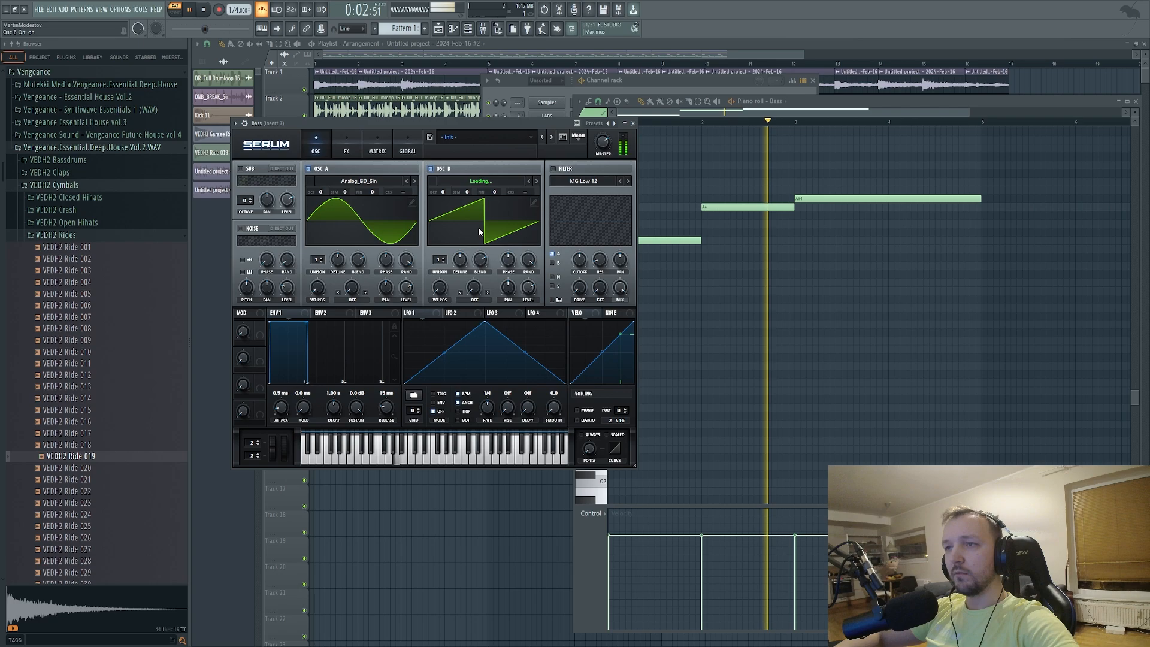
pyautogui.click(536, 181)
pyautogui.moveTo(468, 191); pyautogui.dragTo(442, 186)
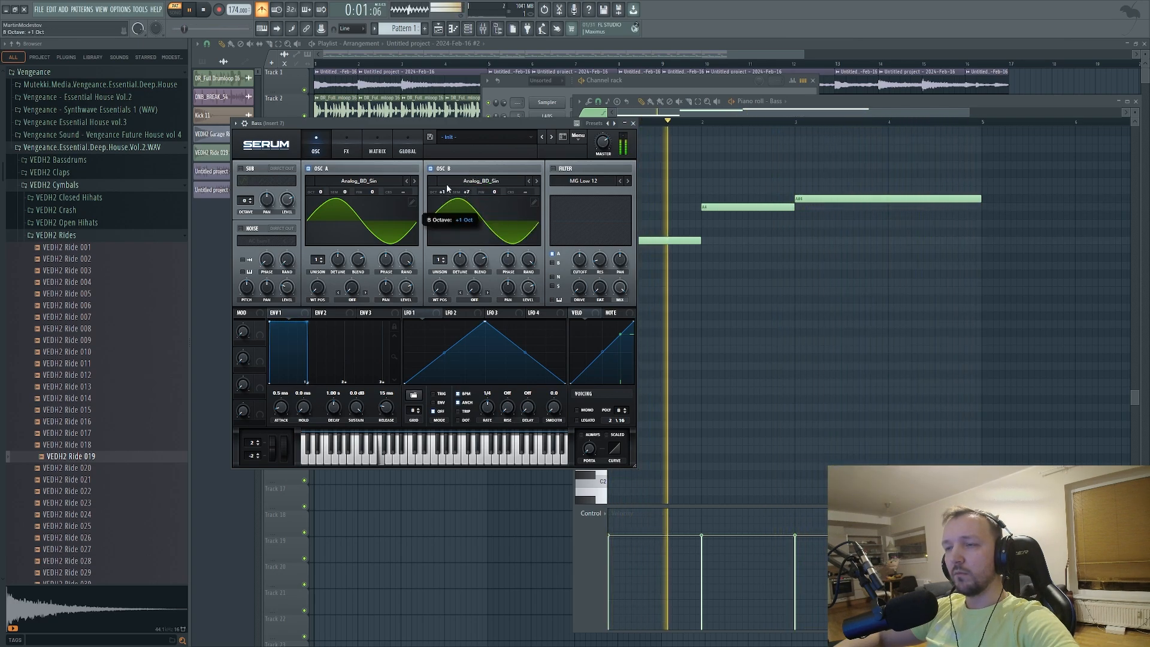
# Set oscillator A to -2 octaves and oscillator B to -1 octave with 10 unison voices
pyautogui.moveTo(319, 194); pyautogui.dragTo(320, 221)
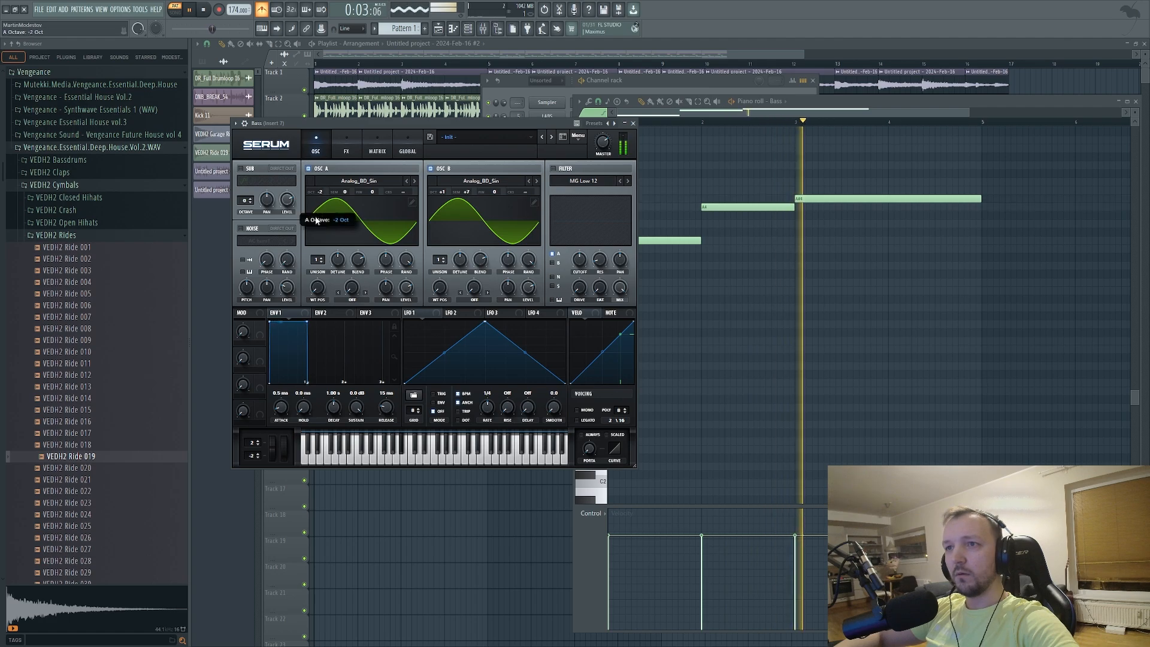
pyautogui.moveTo(441, 192); pyautogui.dragTo(441, 207)
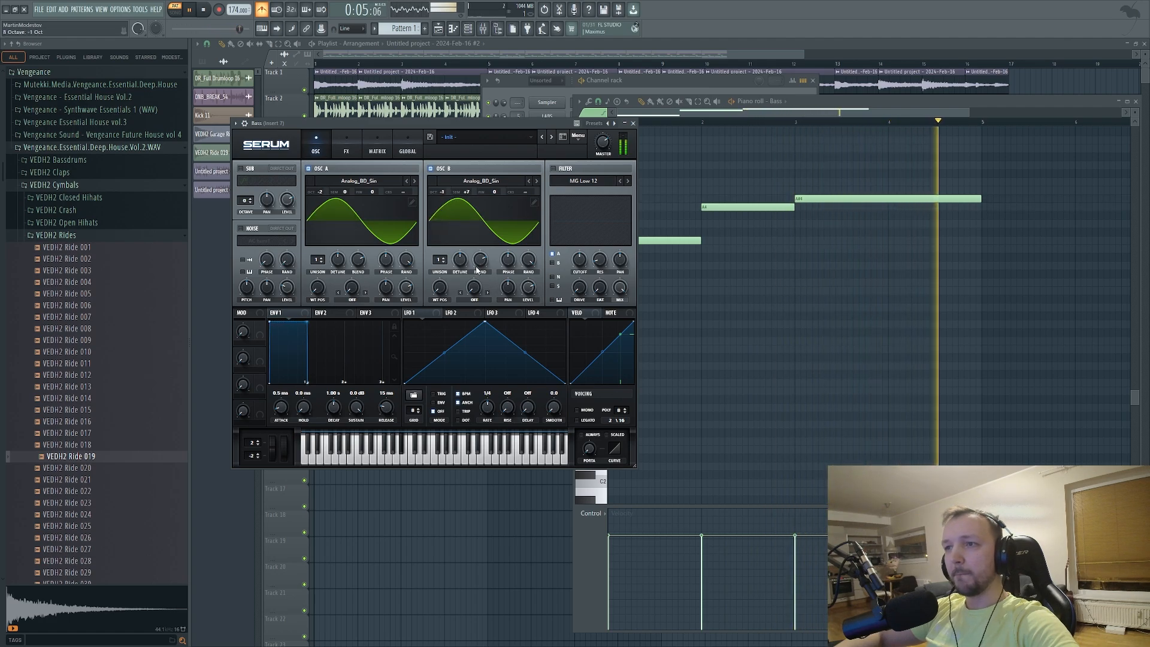
pyautogui.moveTo(440, 259); pyautogui.dragTo(440, 243)
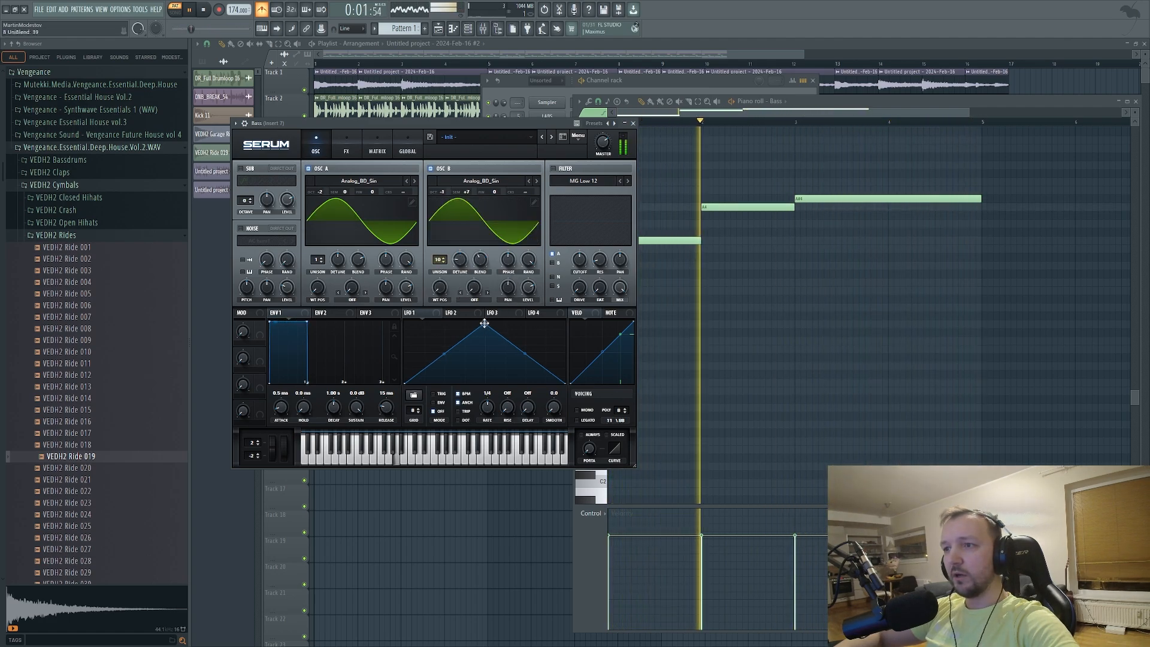
# Shape LFO 1 with an early peak, assign it to oscillator B's level at 75, and set a dotted 1/8 rate
pyautogui.moveTo(485, 322); pyautogui.dragTo(529, 342)
pyautogui.moveTo(522, 280); pyautogui.dragTo(522, 251)
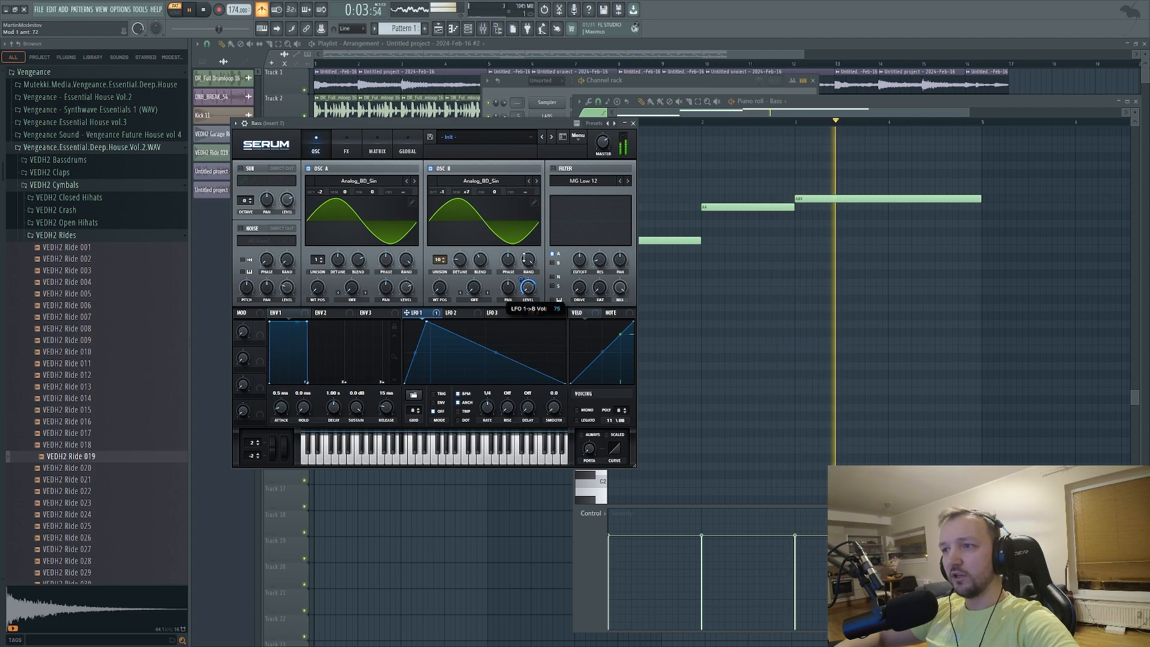
pyautogui.click(459, 420)
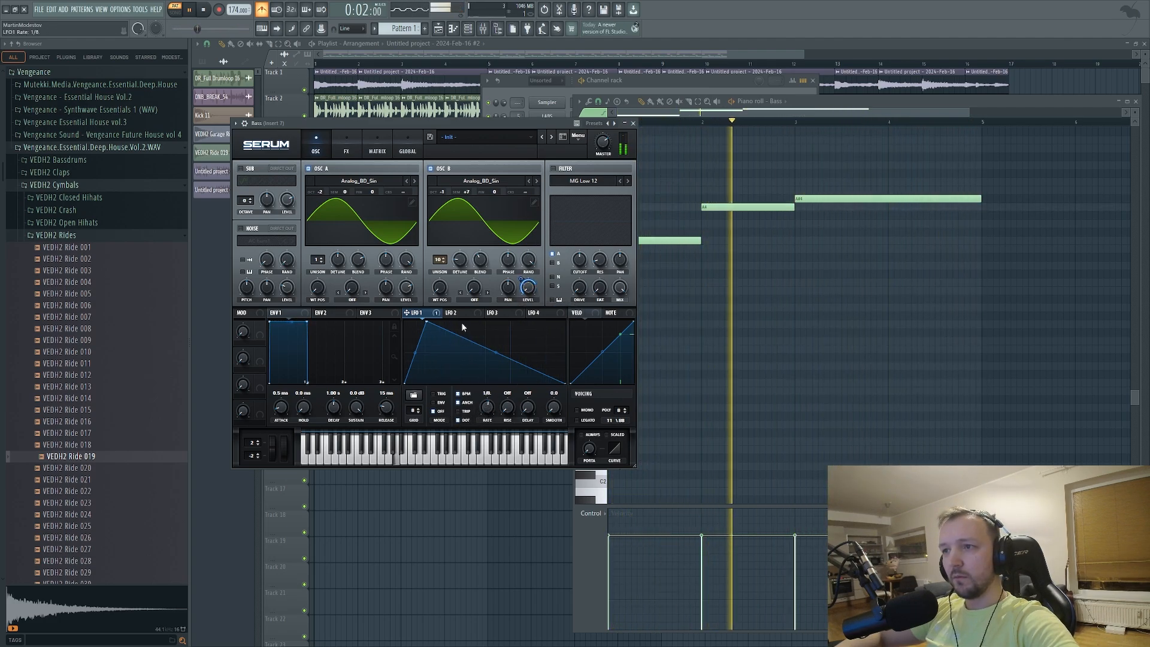
# Raise the start and end points of LFO 1's curve and set its modulation of oscillator B's level to 37
pyautogui.moveTo(405, 383); pyautogui.dragTo(405, 359)
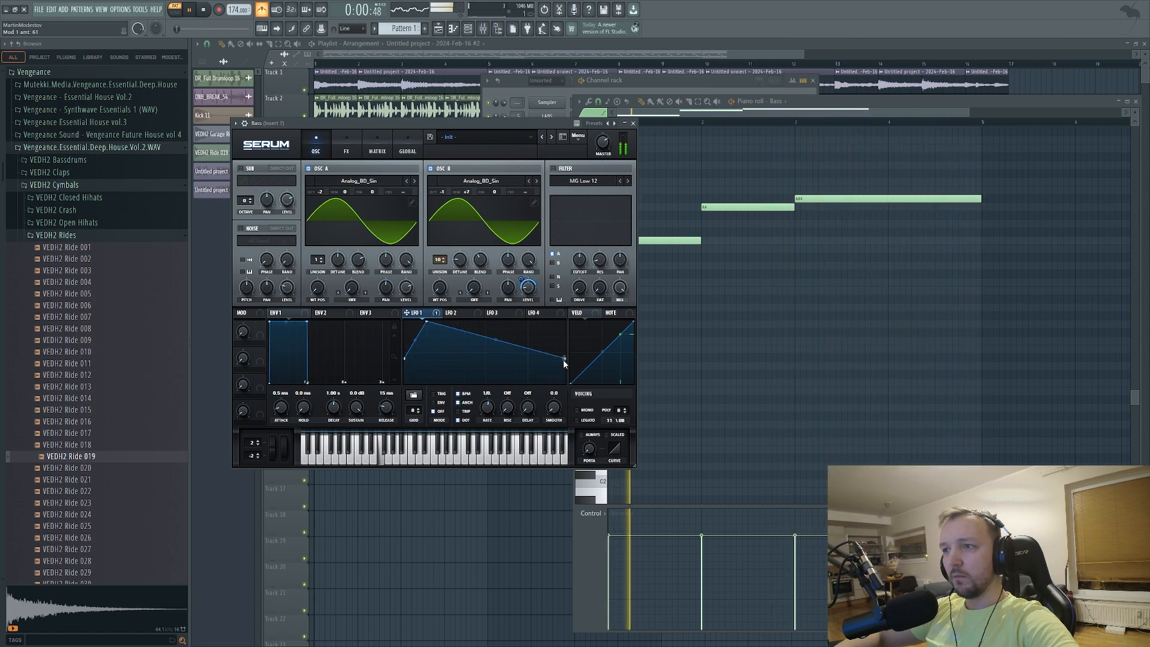
pyautogui.moveTo(565, 358); pyautogui.dragTo(565, 340)
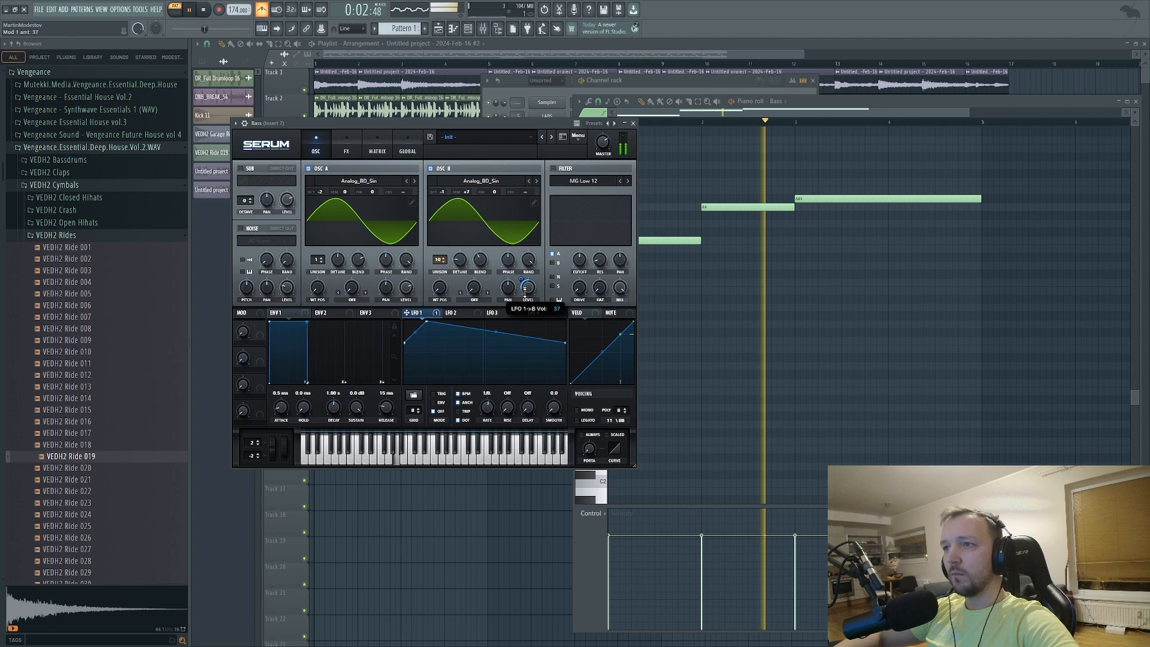
# Enable the MG Low 18 filter for oscillators A and B and modulate its cutoff with LFO 1
pyautogui.click(553, 169)
pyautogui.press('space')
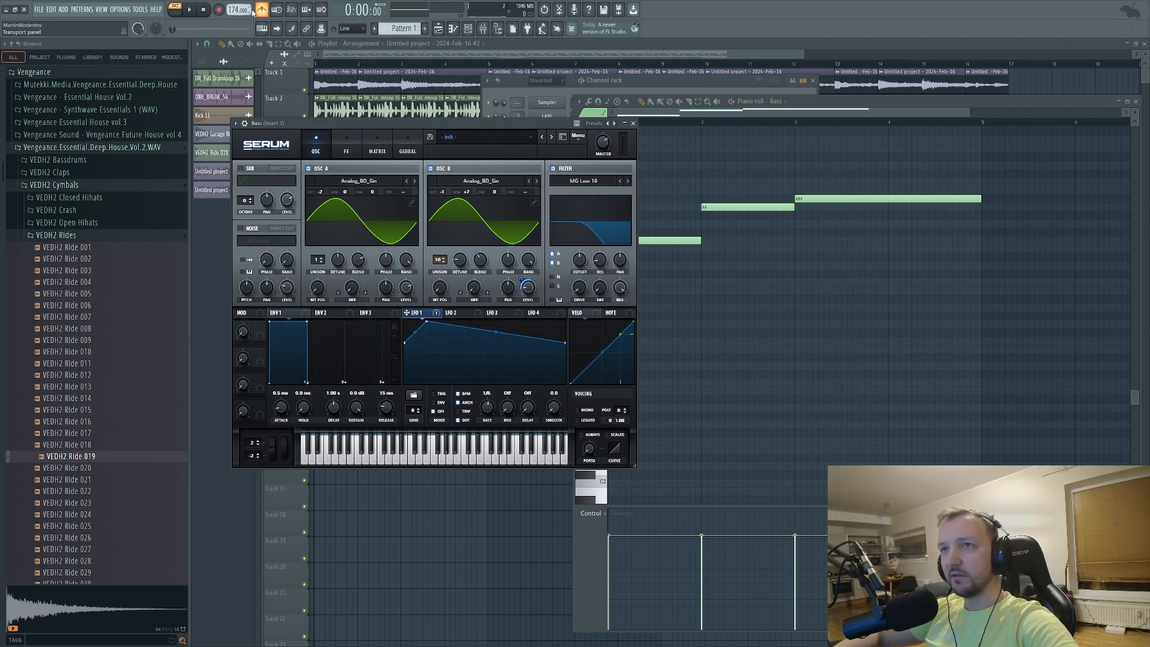
pyautogui.press('space')
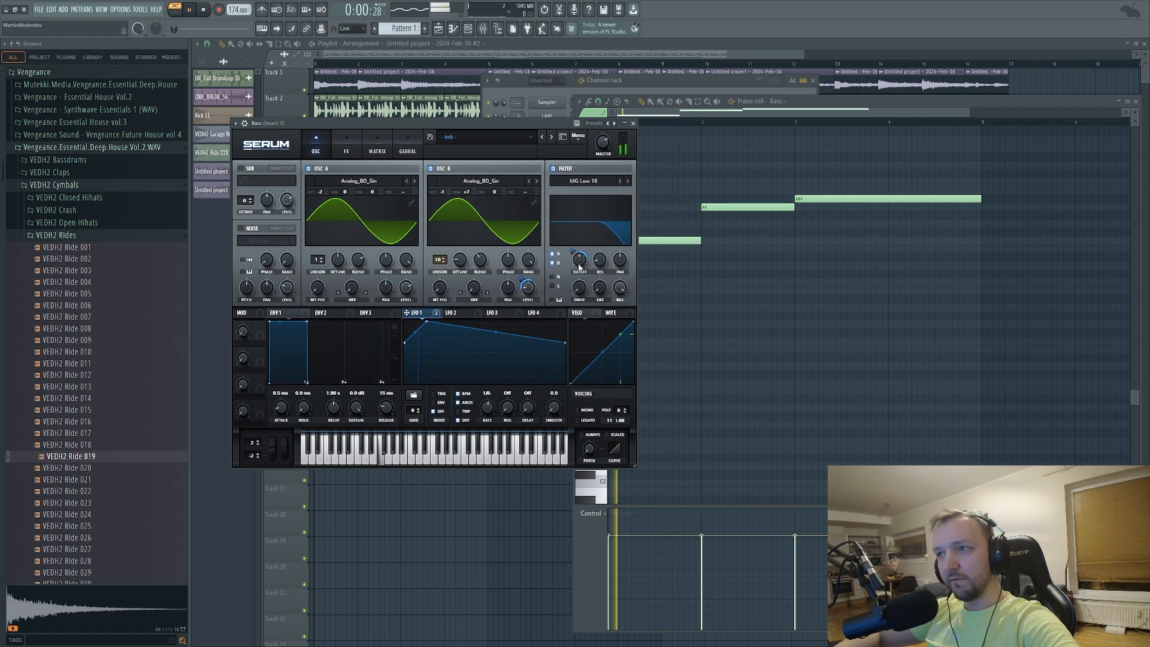
pyautogui.moveTo(579, 265); pyautogui.dragTo(578, 275)
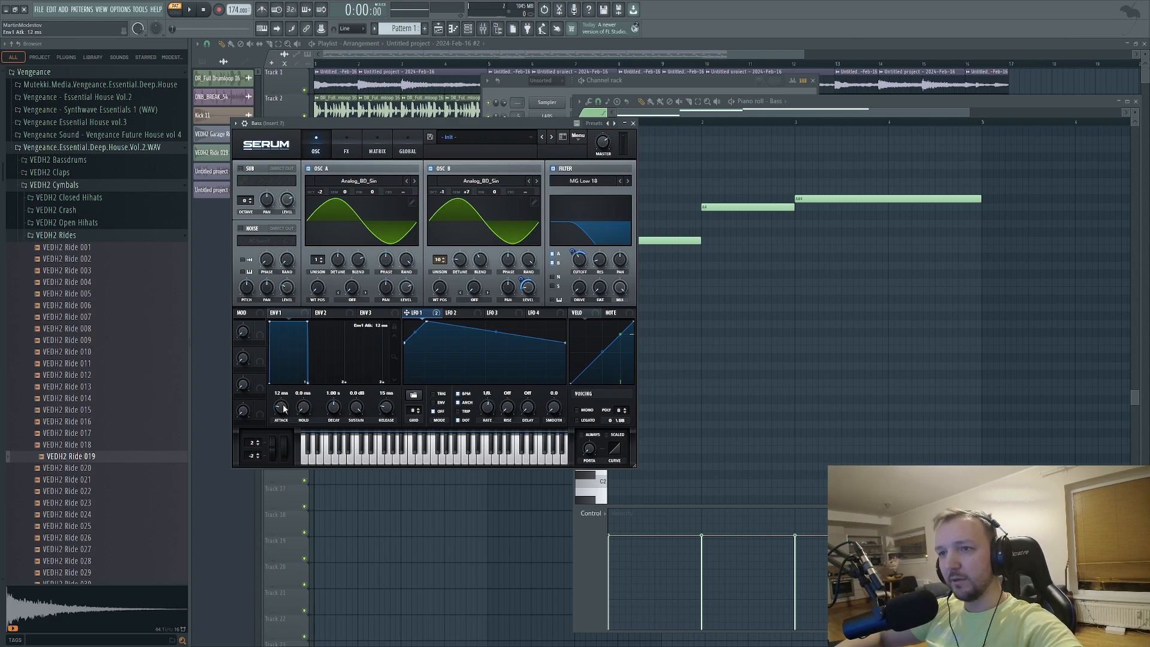
# Set Envelope 1's attack to 16 ms and add Tube distortion at 30% drive, modulated by LFO 1
pyautogui.click(346, 152)
pyautogui.click(244, 184)
pyautogui.press('space')
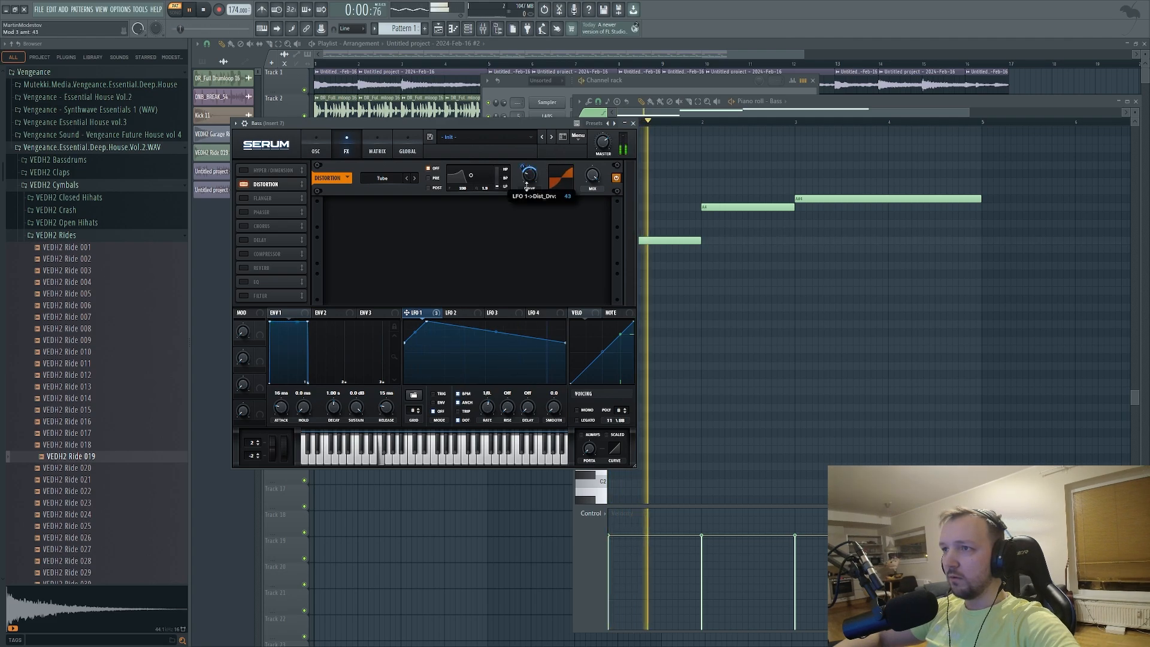
pyautogui.moveTo(533, 175); pyautogui.dragTo(531, 180)
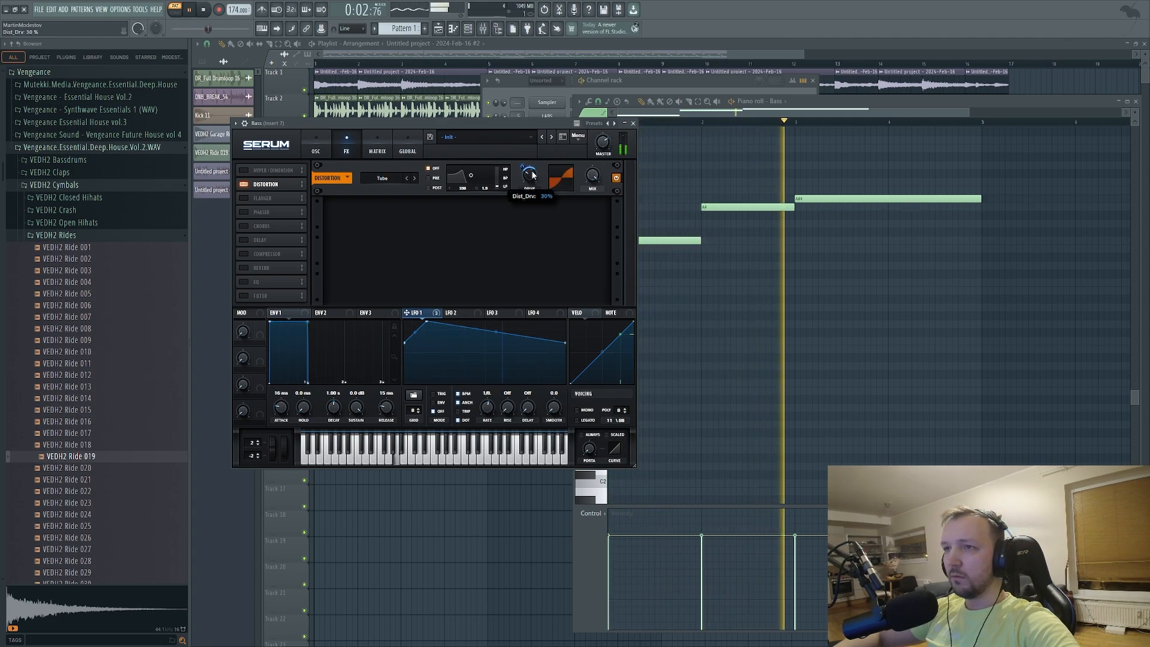
# Raise LFO 1's modulation of oscillator B's level to 71 while listening, and stop playback
pyautogui.click(316, 152)
pyautogui.moveTo(524, 281); pyautogui.dragTo(527, 271)
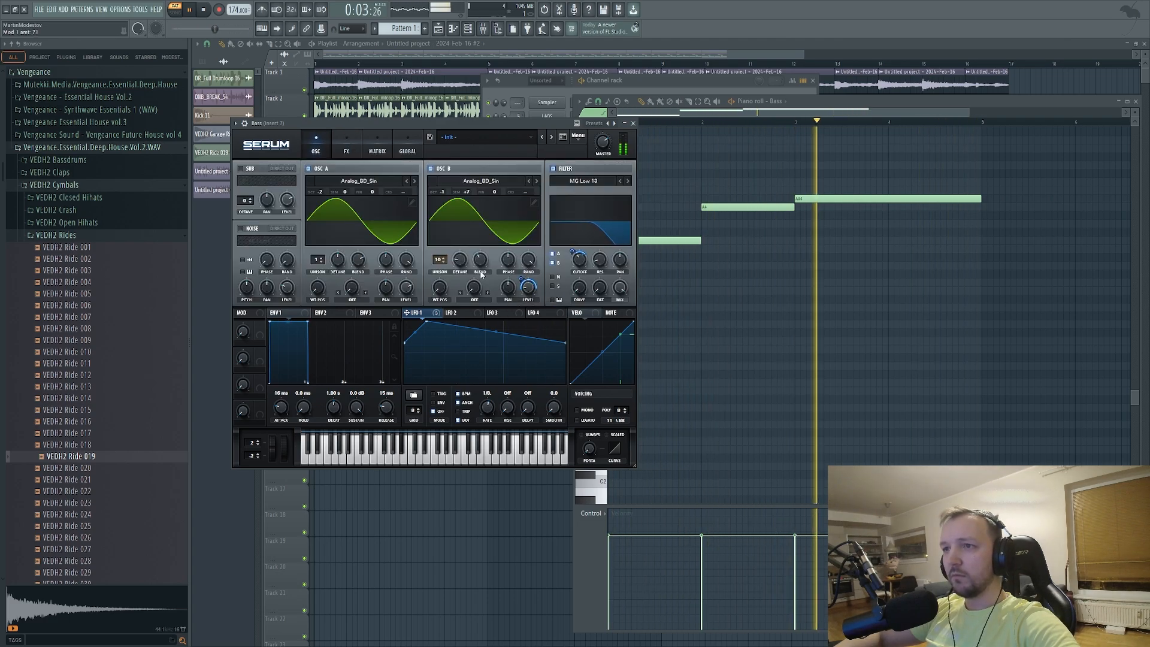
pyautogui.press('space')
# Name mixer Insert 7 Bass and add Pro-Q 3 to it with a stereo low cut at about 20 Hz
pyautogui.press('F9')
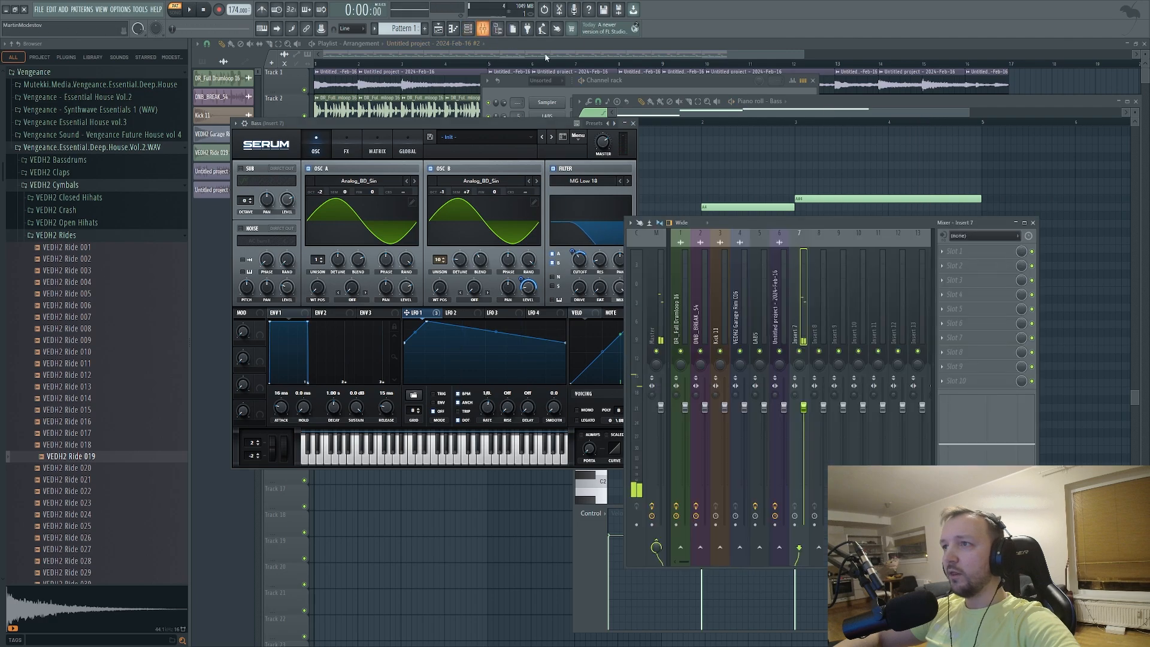
pyautogui.click(704, 93)
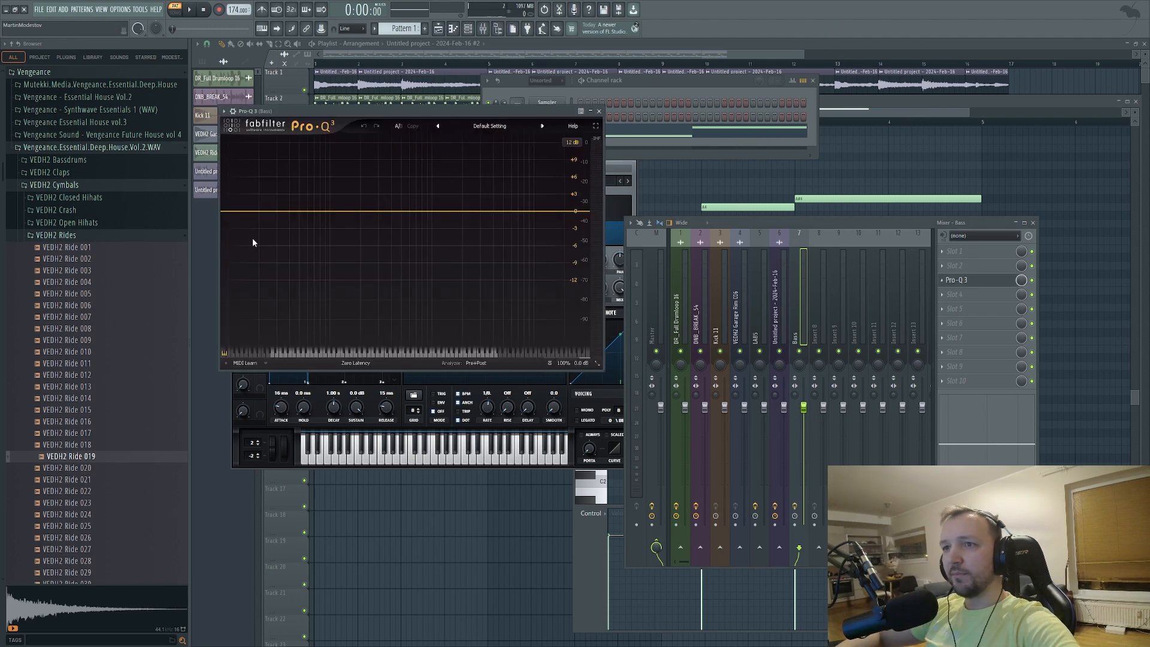
pyautogui.click(224, 214)
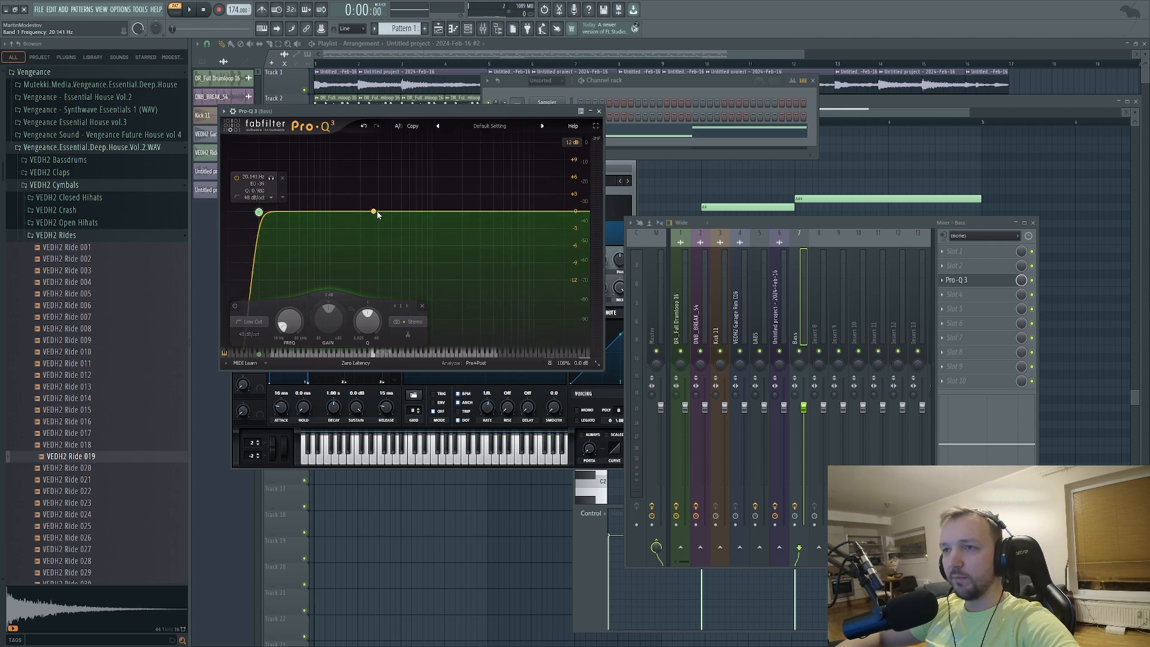
# Add a second low cut band that affects only the side signal, with a 30 dB/oct slope and a higher cutoff
pyautogui.click(231, 212)
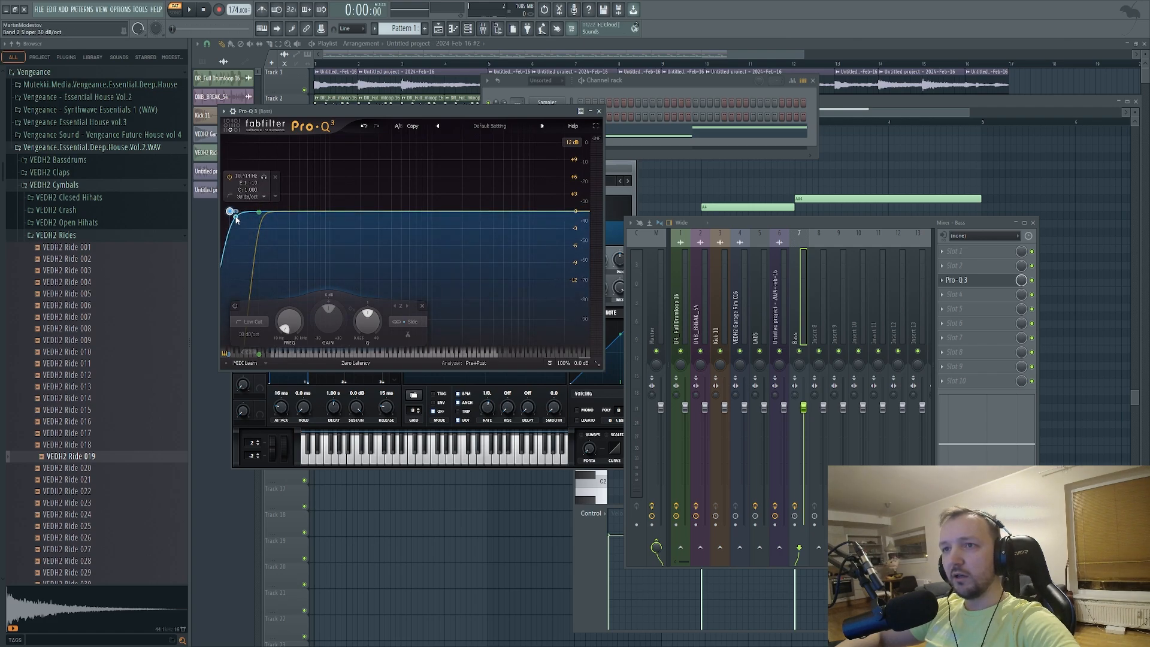
pyautogui.moveTo(244, 217); pyautogui.dragTo(354, 222)
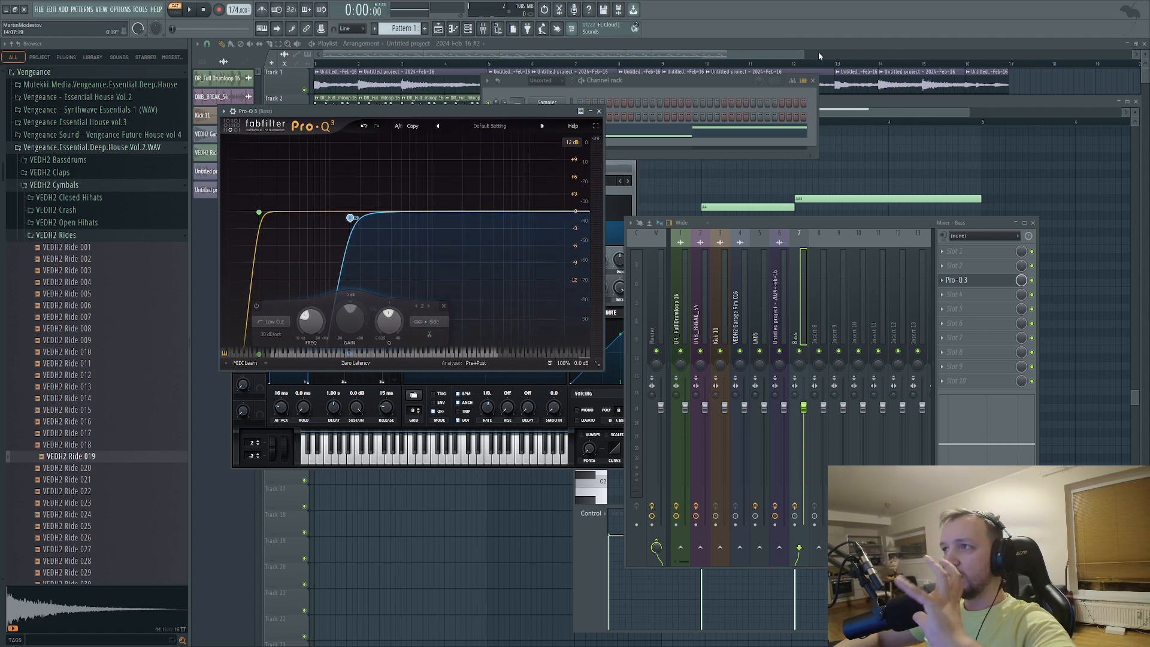
# Close all plugin and editor windows and create a new empty pattern, Pattern 2
pyautogui.press('F12')
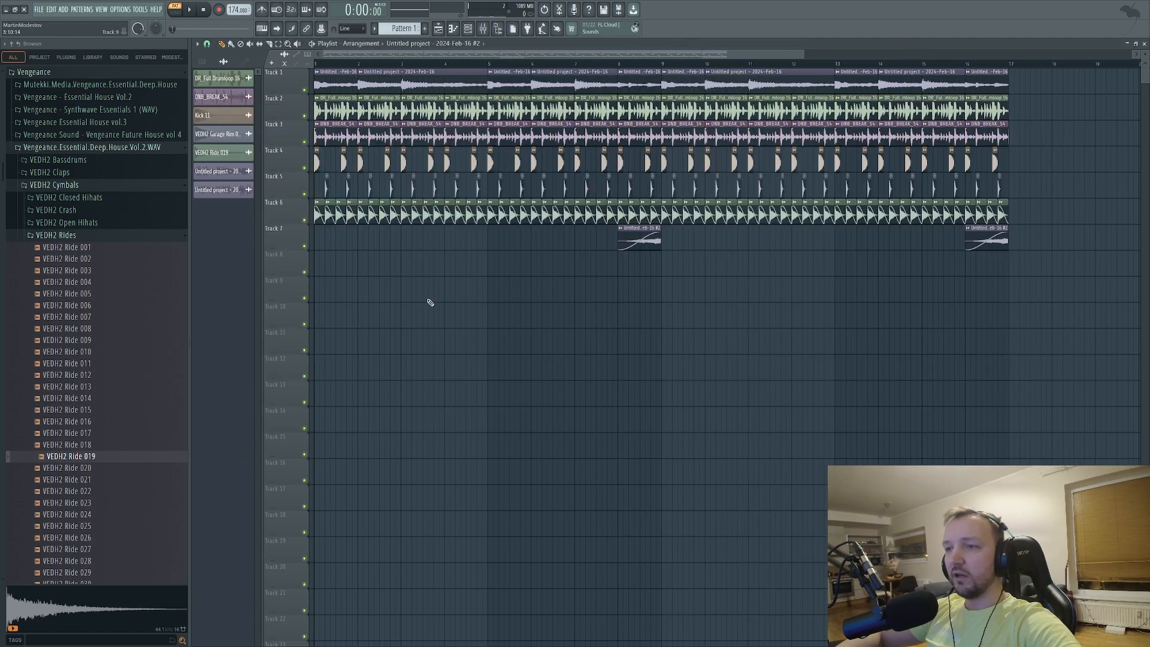
pyautogui.click(425, 29)
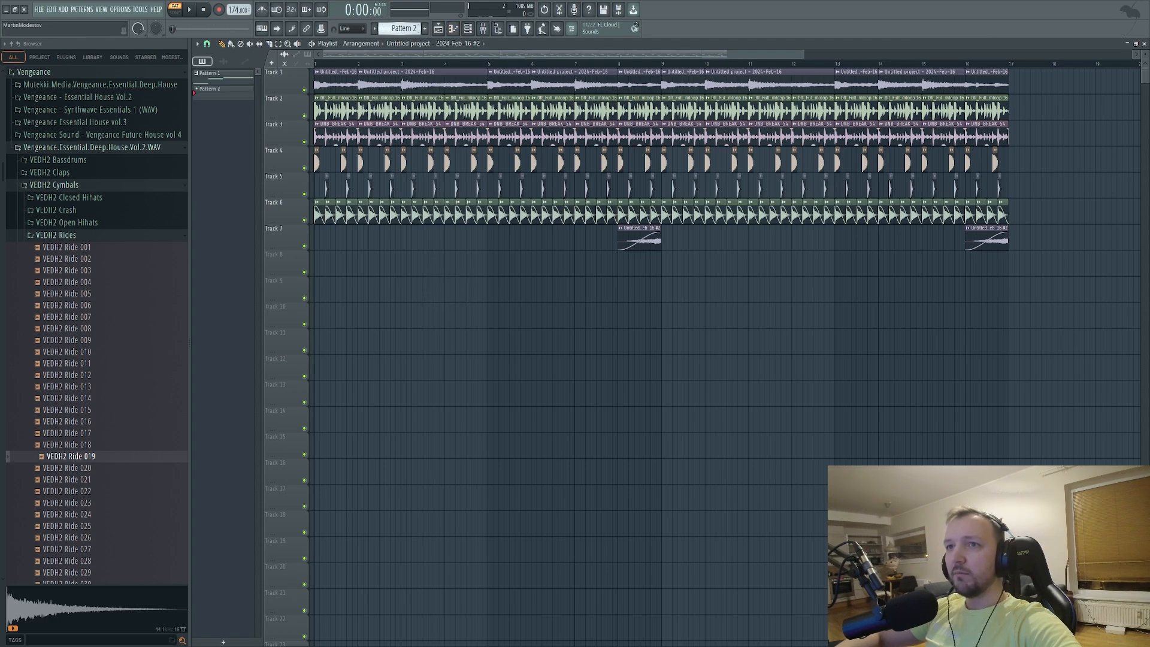
# Place Pattern 1 on Track 9 and repeat it four times end to end, up to bar 17
pyautogui.moveTo(223, 76); pyautogui.dragTo(381, 298)
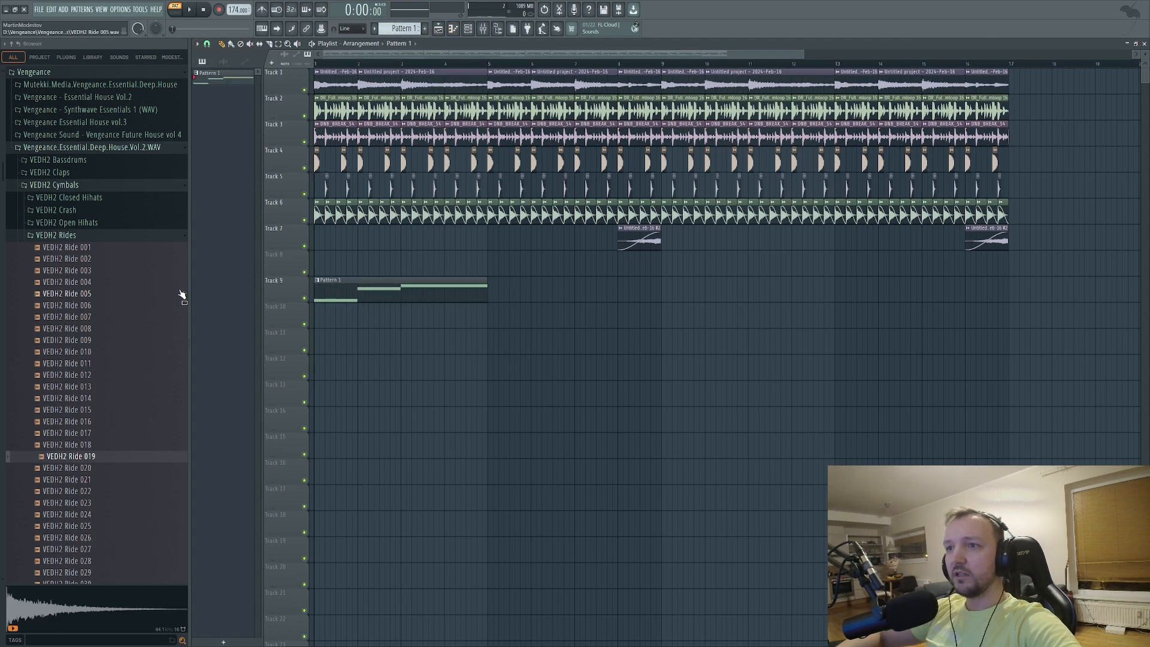
pyautogui.click(516, 300)
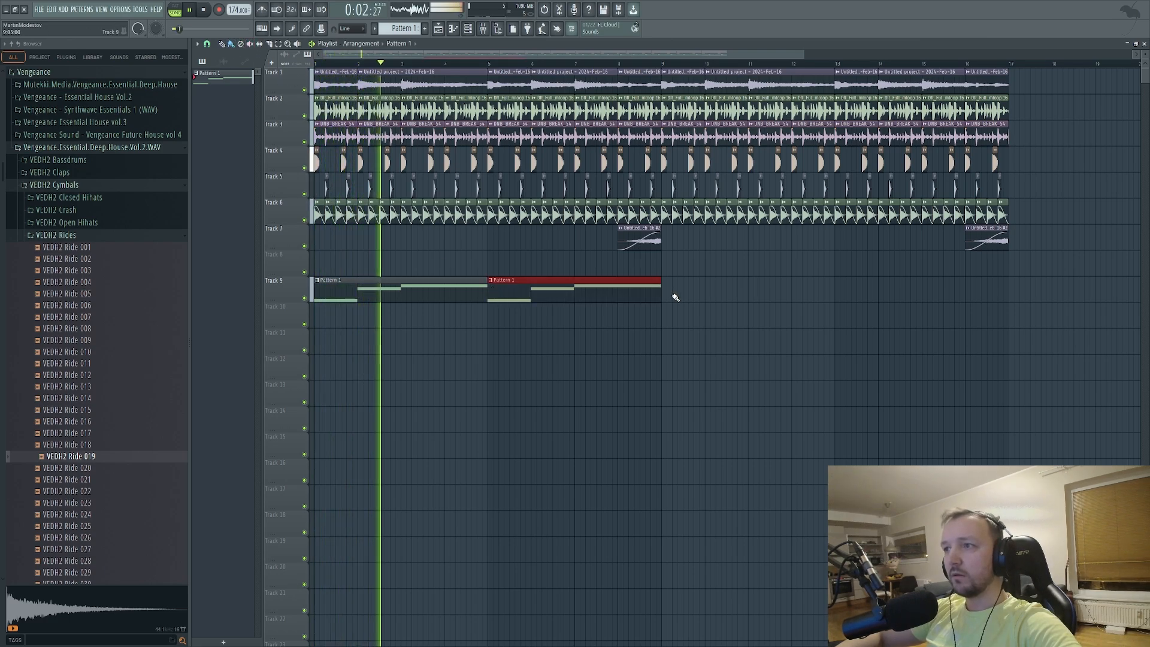
pyautogui.moveTo(676, 298); pyautogui.dragTo(945, 308)
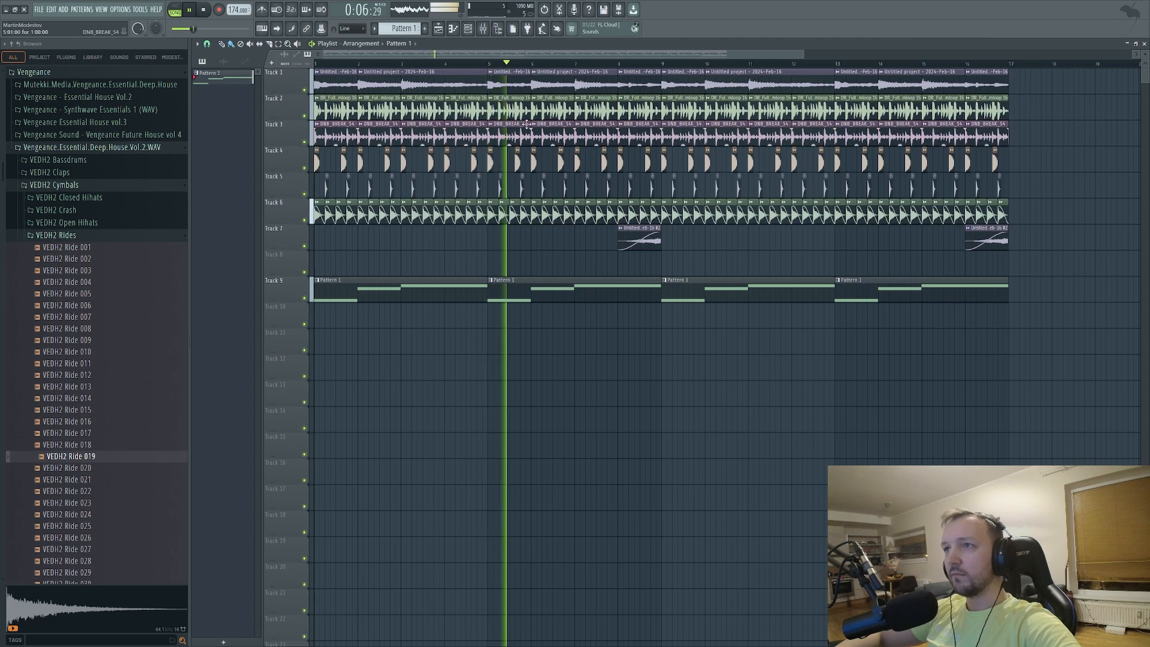
# Inspect the piano audio clip's settings while listening to the full arrangement, and stop playback
pyautogui.doubleClick(991, 83)
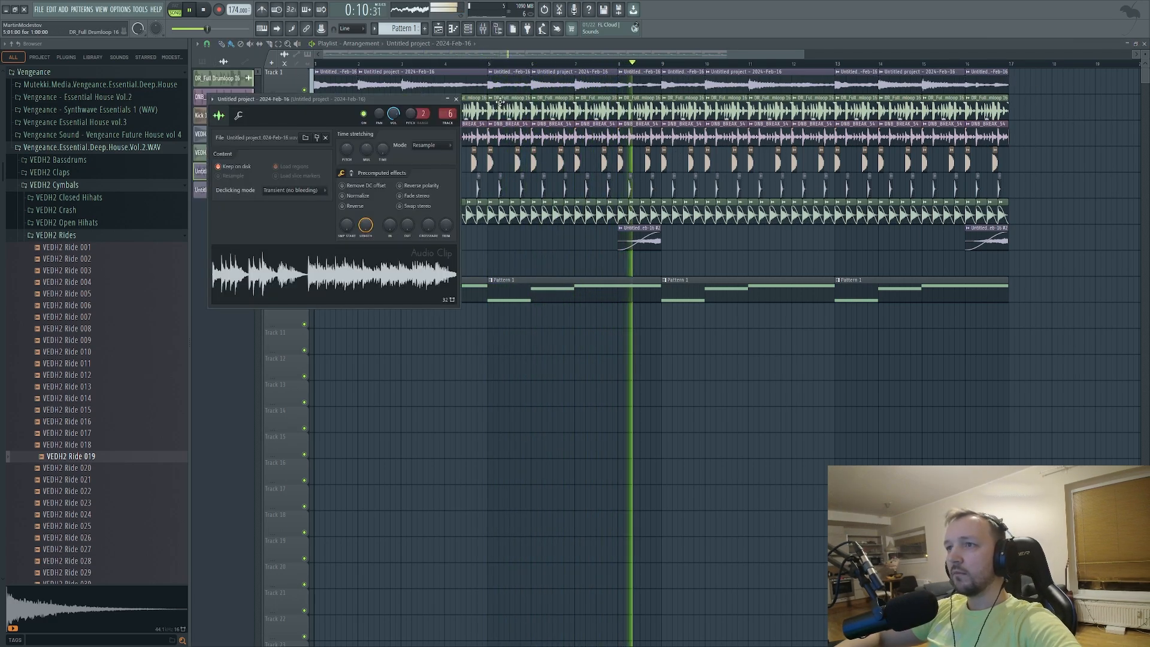
pyautogui.rightClick(732, 416)
pyautogui.scroll(-2, 523, 234)
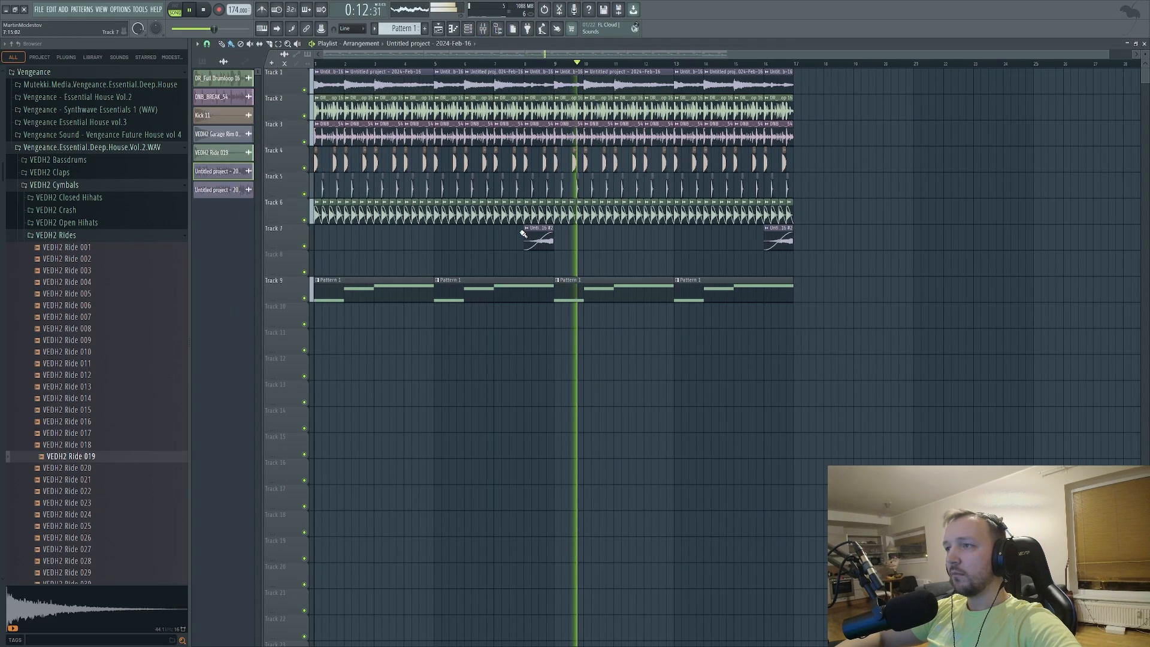
pyautogui.scroll(-1, 523, 233)
pyautogui.press('space')
# Add Pro-L 2 to the Master channel with the Aggressive style, about +3.4 dB gain and a higher release
pyautogui.press('F9')
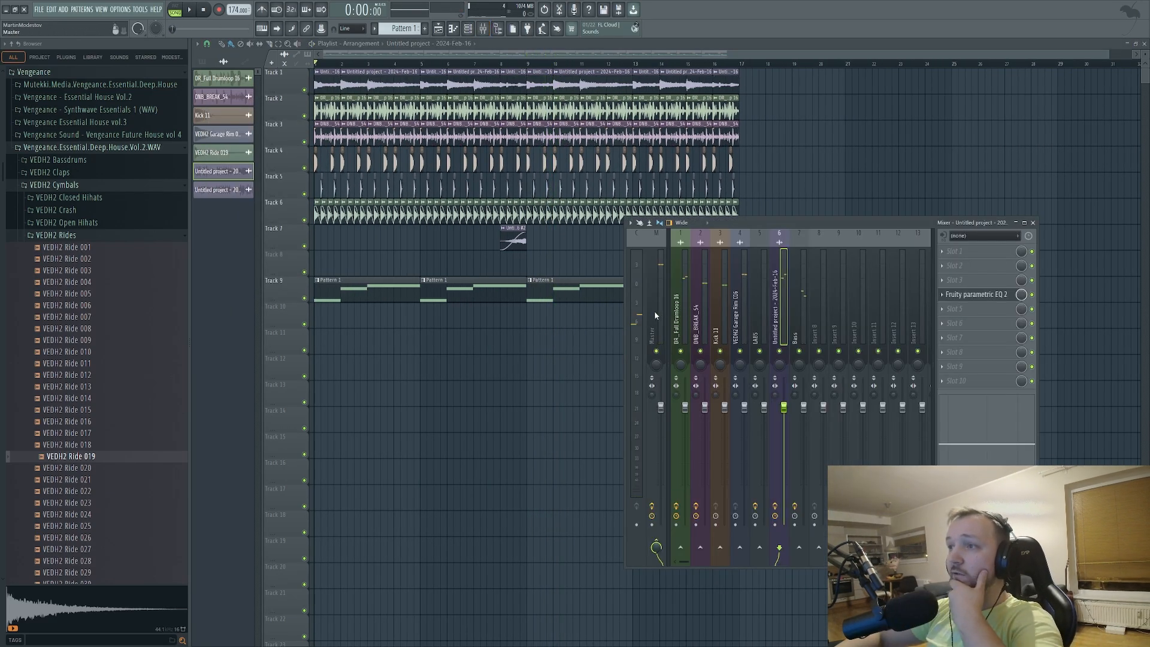
pyautogui.click(656, 316)
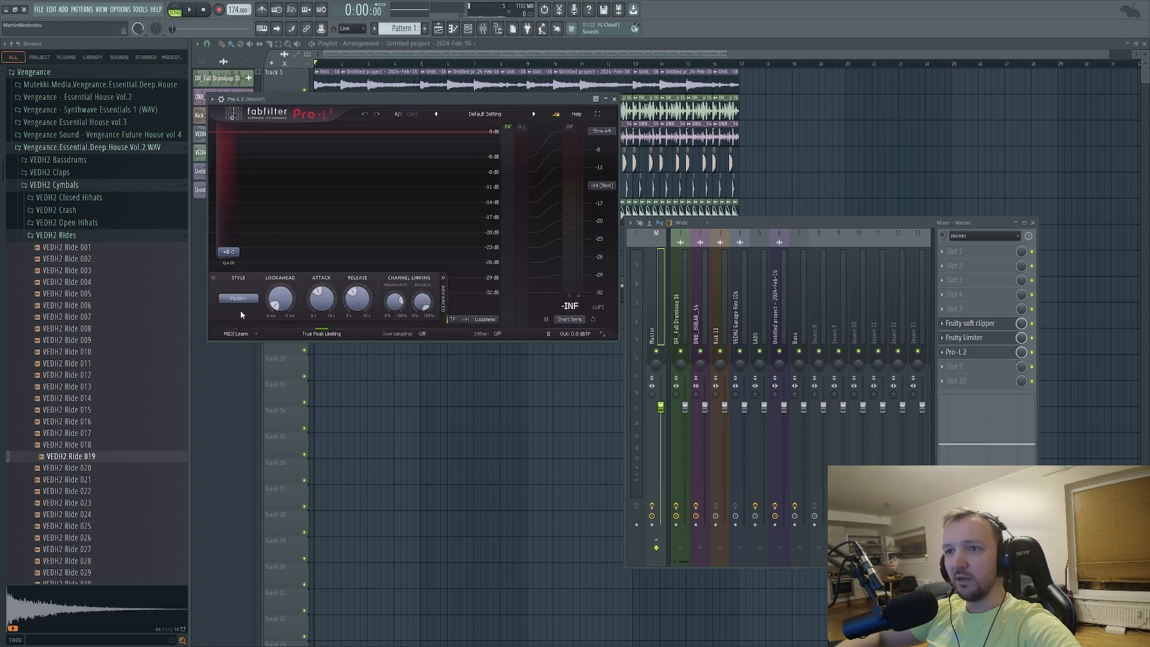
pyautogui.click(250, 349)
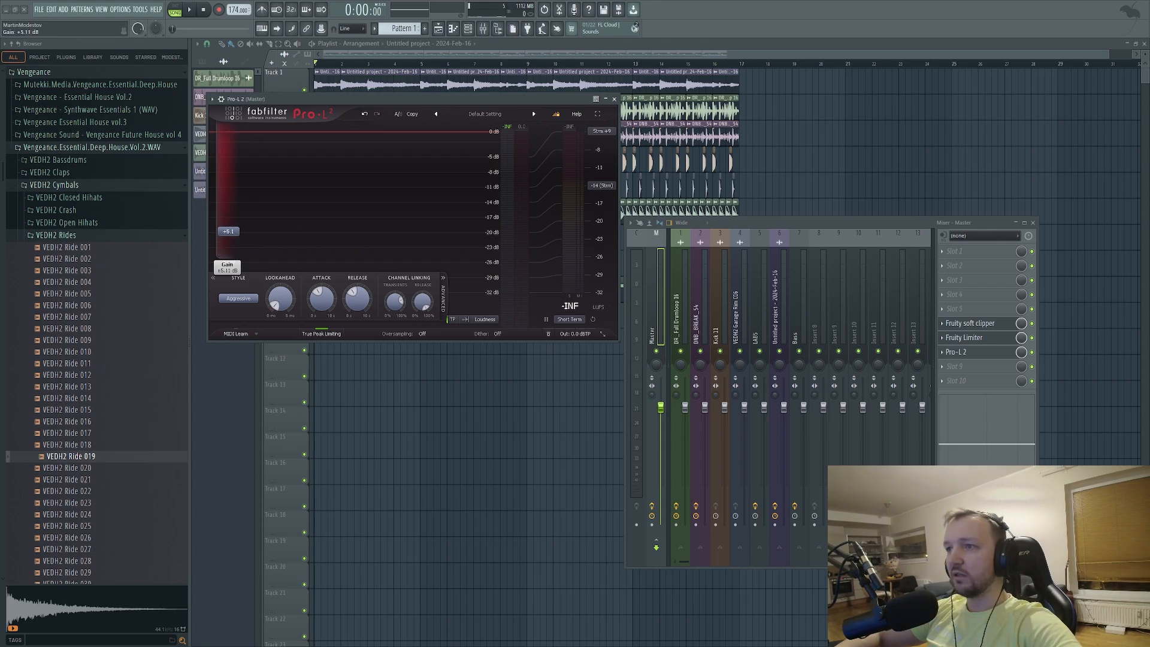
pyautogui.moveTo(232, 231); pyautogui.dragTo(233, 239)
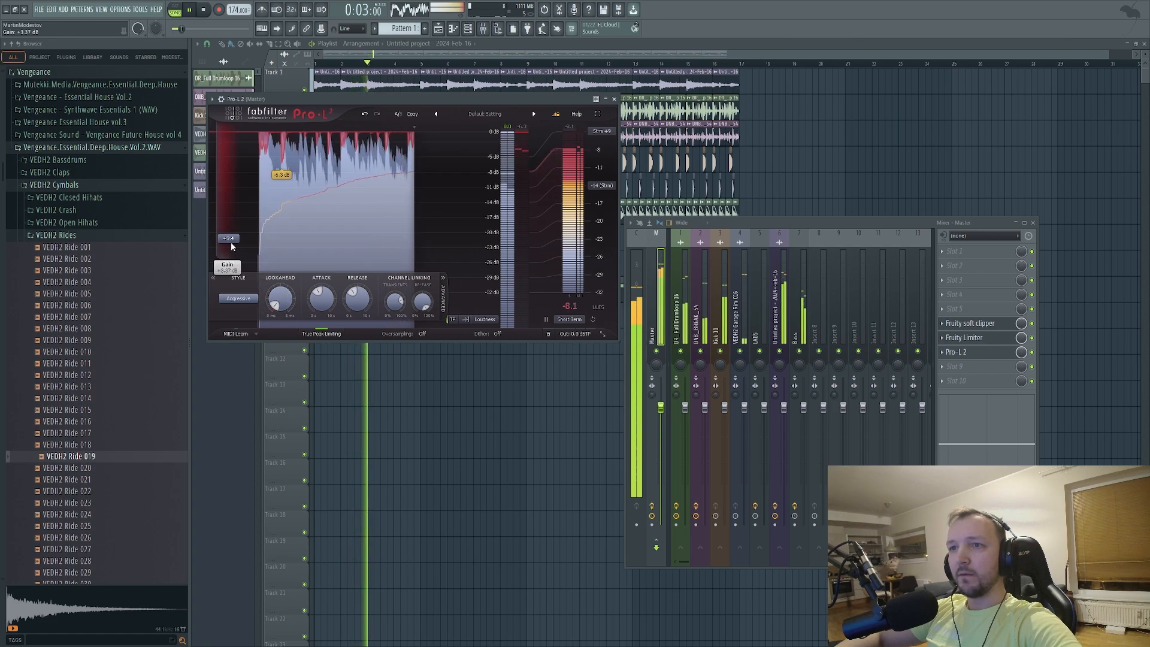
pyautogui.moveTo(358, 299); pyautogui.dragTo(367, 289)
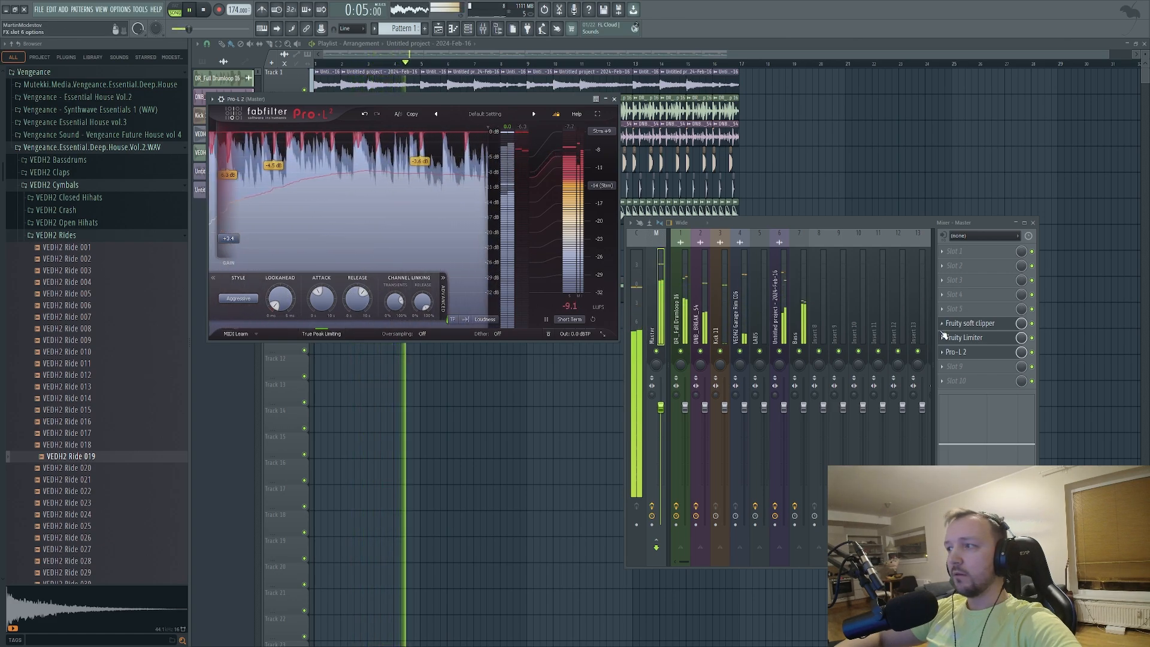
# Set the ceiling of the Master's Fruity Limiter to about 2.6 dB and stop playback
pyautogui.click(965, 338)
pyautogui.moveTo(262, 192); pyautogui.dragTo(206, 192)
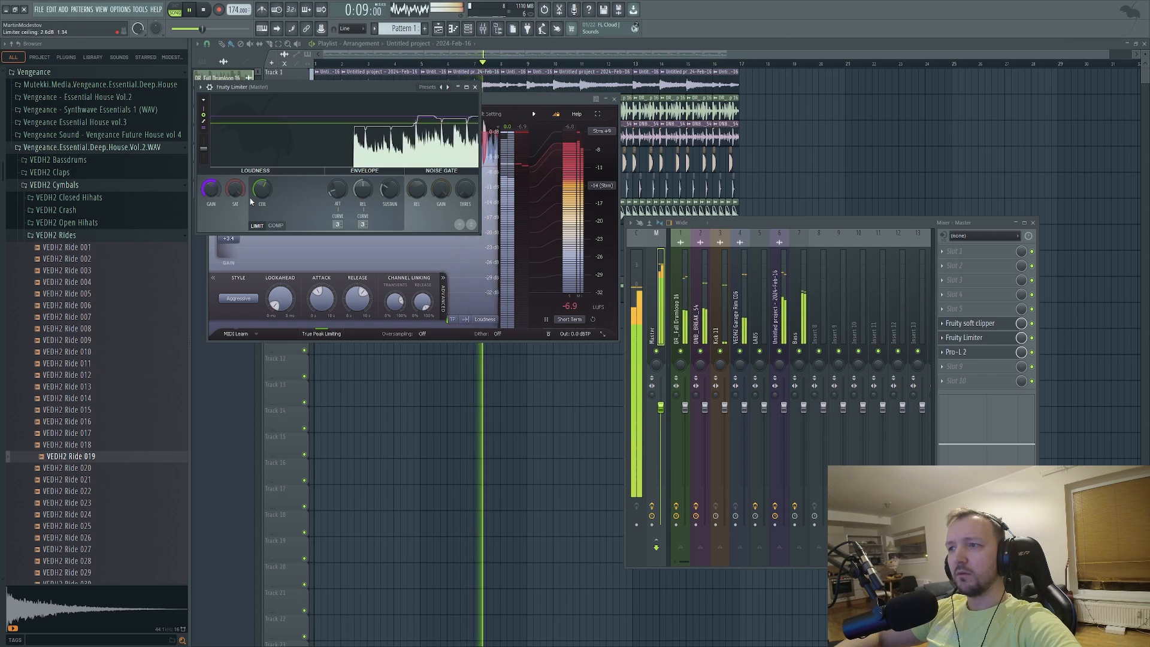
pyautogui.press('space')
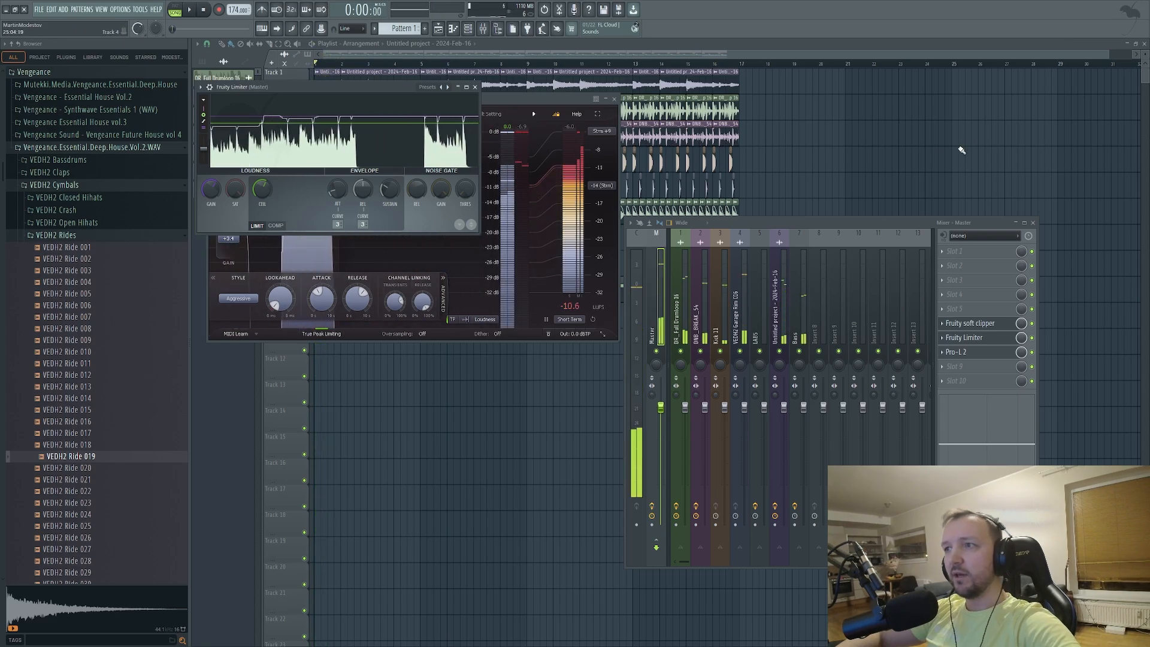
# Add a MIDI Out channel on port 0, program trigger steps for it in Pattern 2, and repeat that pattern along Track 11
pyautogui.press('F12')
pyautogui.scroll(5, 208, 198)
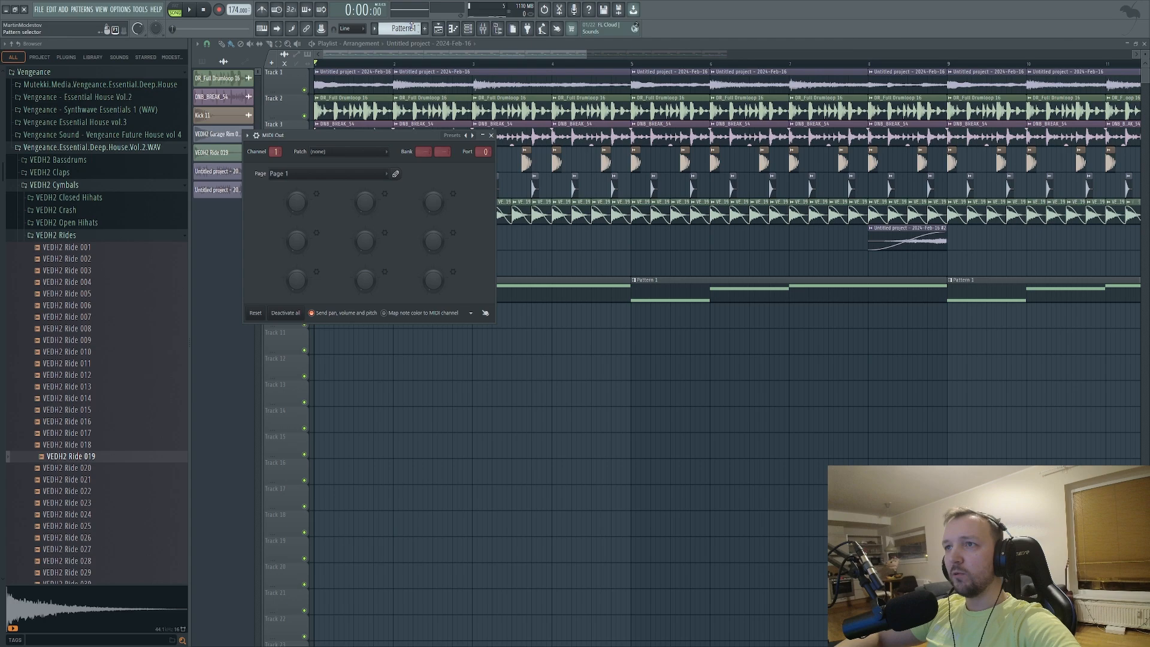
pyautogui.click(469, 31)
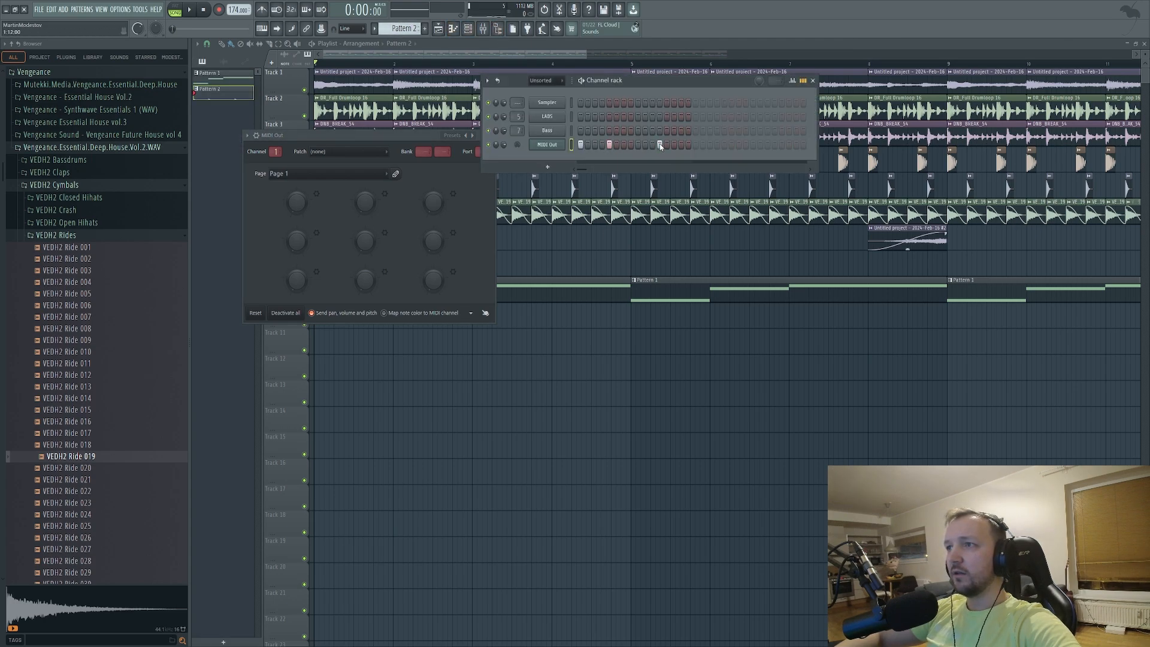
pyautogui.click(643, 435)
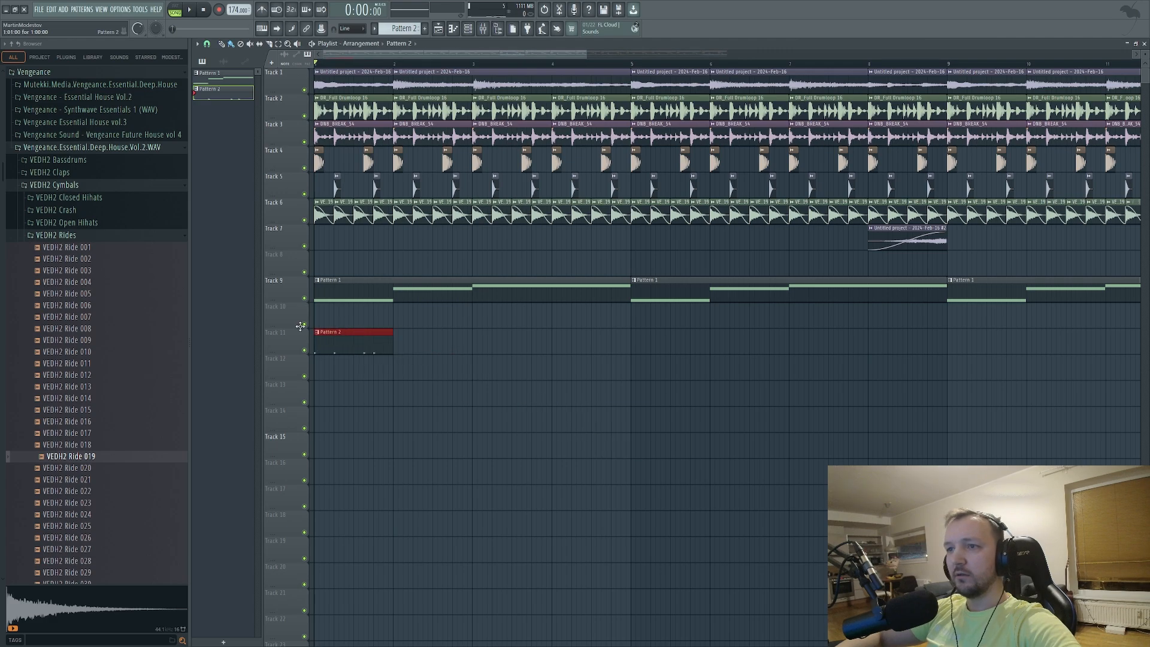
pyautogui.moveTo(399, 345); pyautogui.dragTo(1138, 344)
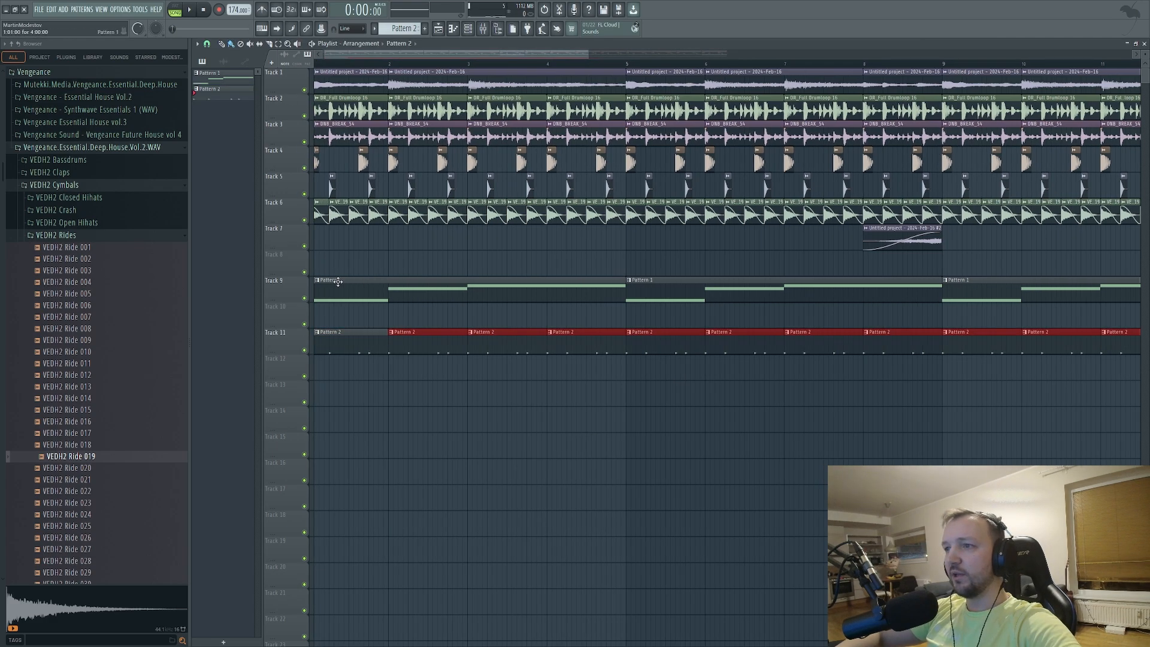
# Solo the bass on Track 9 together with the trigger pattern on Track 11, and start playback
pyautogui.rightClick(304, 298)
pyautogui.click(305, 351)
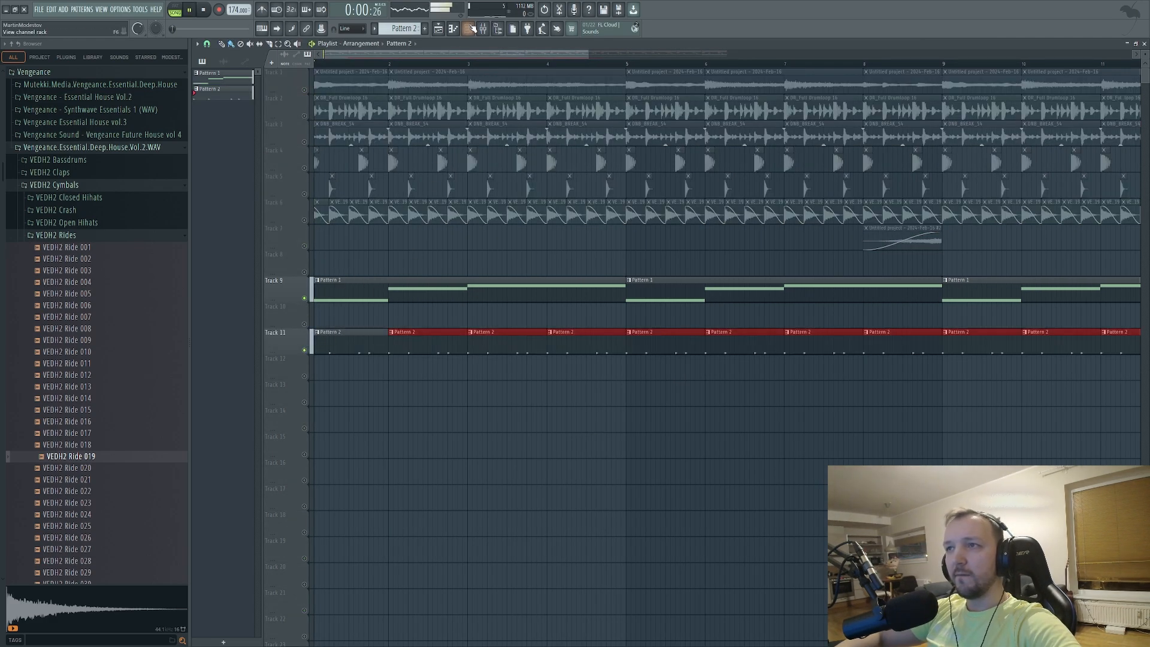
pyautogui.press('space')
# Add Kickstart 2 to the Bass insert after Pro-Q 3, and set it to MIDI triggering with input port 0
pyautogui.click(483, 28)
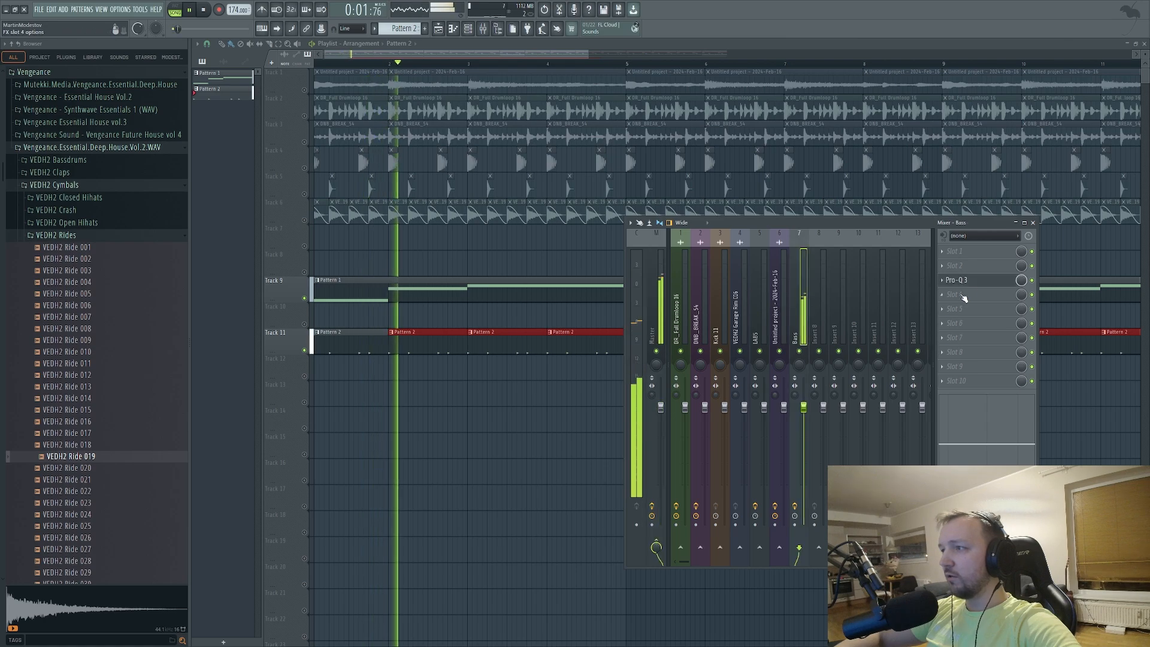
pyautogui.click(956, 252)
pyautogui.click(959, 219)
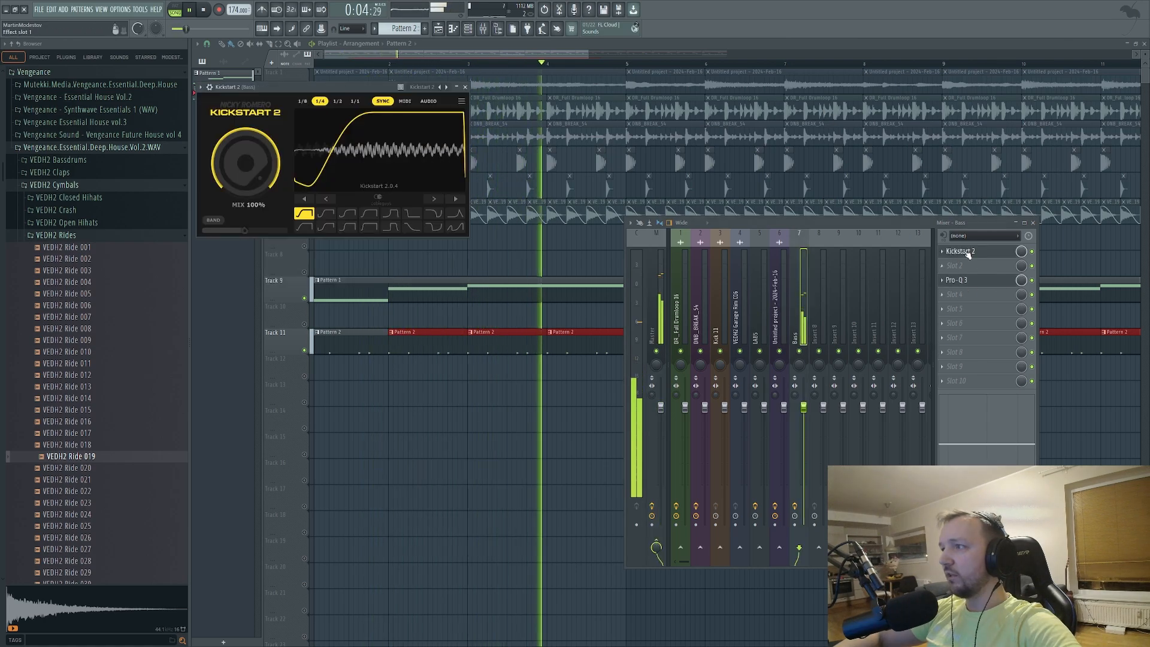
pyautogui.click(210, 87)
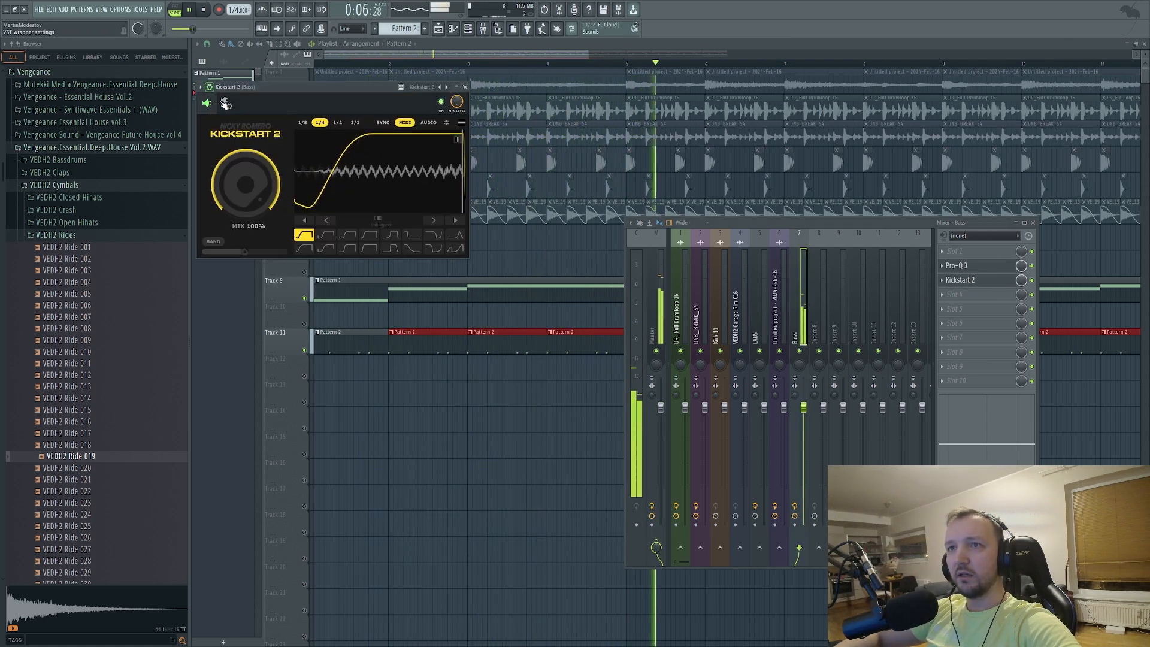
pyautogui.click(225, 103)
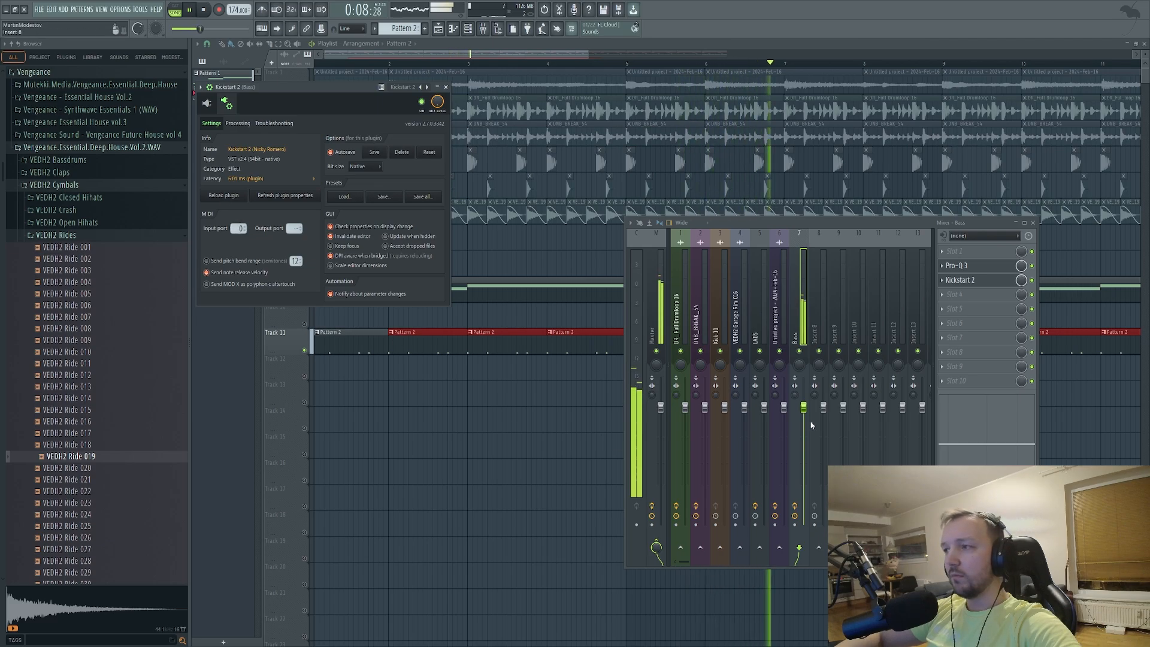
# Unsolo the tracks, extend the Pattern 2 repeats on Track 11 to bar 17, and stop playback
pyautogui.rightClick(493, 412)
pyautogui.rightClick(305, 350)
pyautogui.scroll(-2, 497, 285)
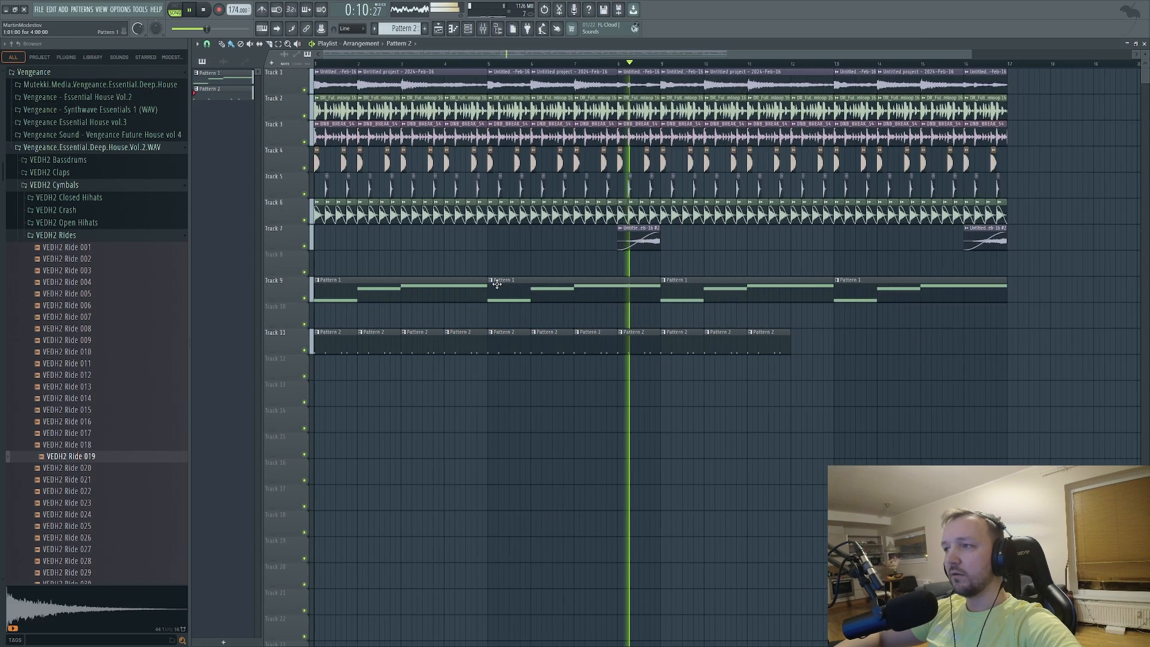
pyautogui.moveTo(627, 335); pyautogui.dragTo(763, 340)
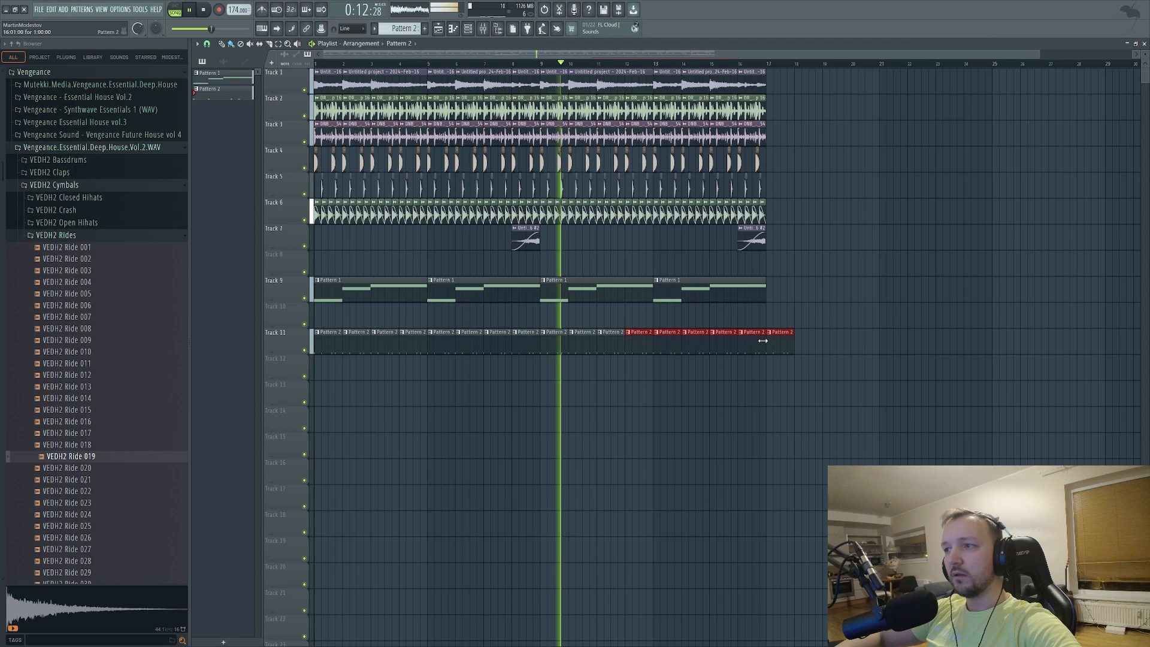
pyautogui.press('space')
# Solo the piano on Track 1 together with the trigger pattern on Track 11, and check the piano clip's mixer insert
pyautogui.rightClick(303, 90)
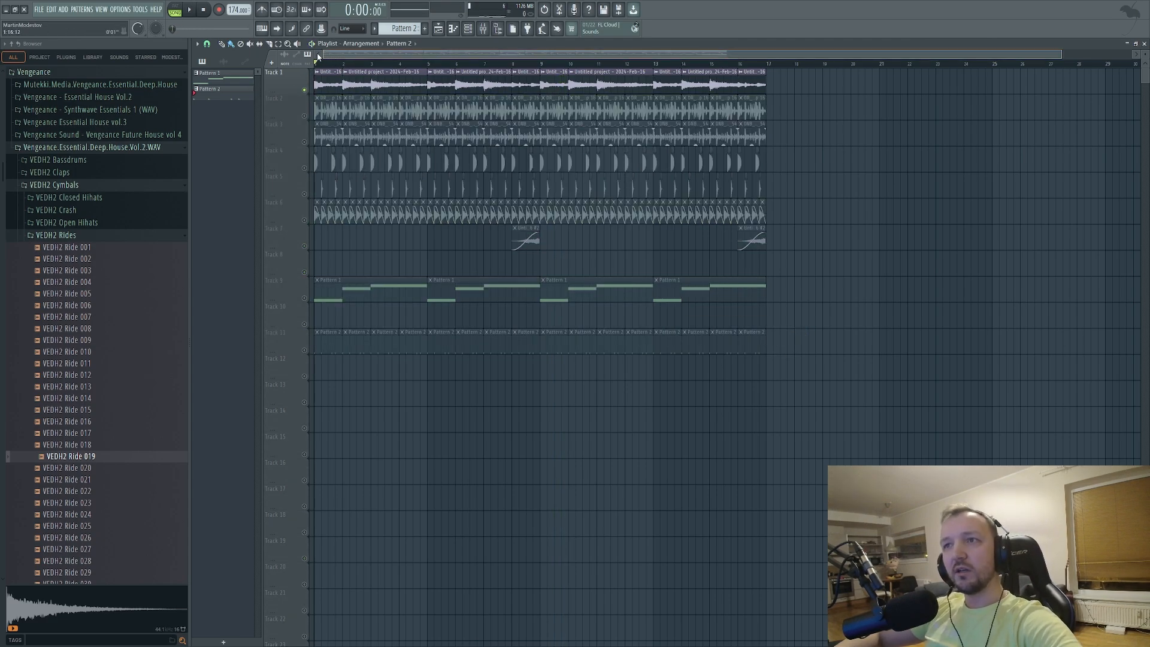
pyautogui.doubleClick(383, 85)
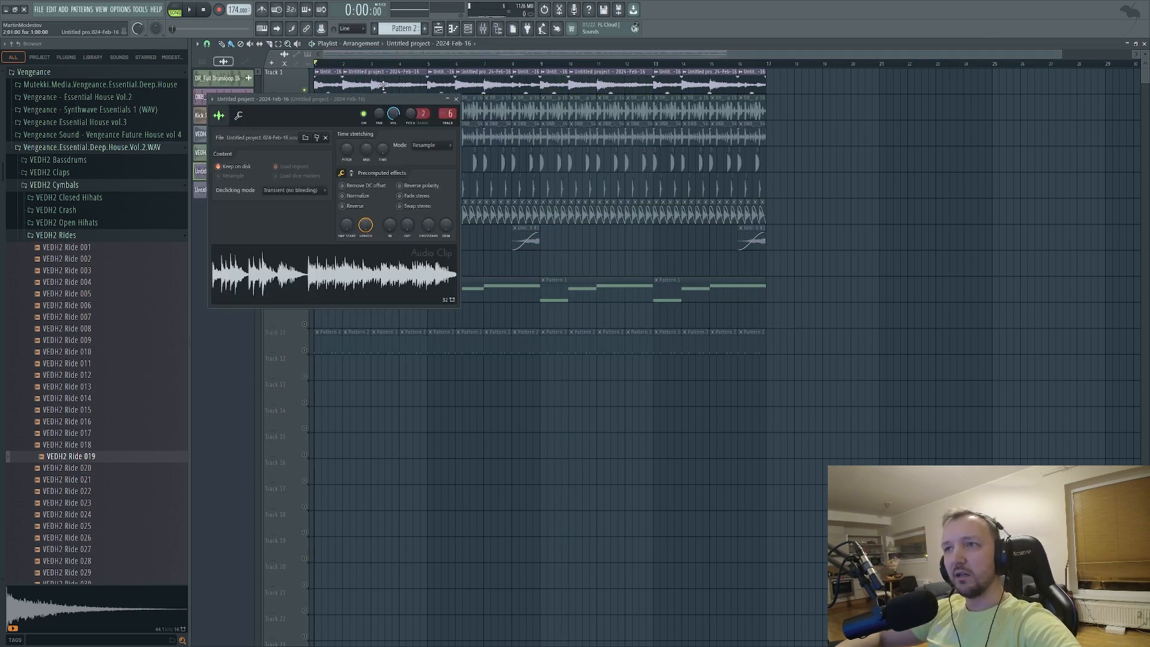
pyautogui.click(484, 28)
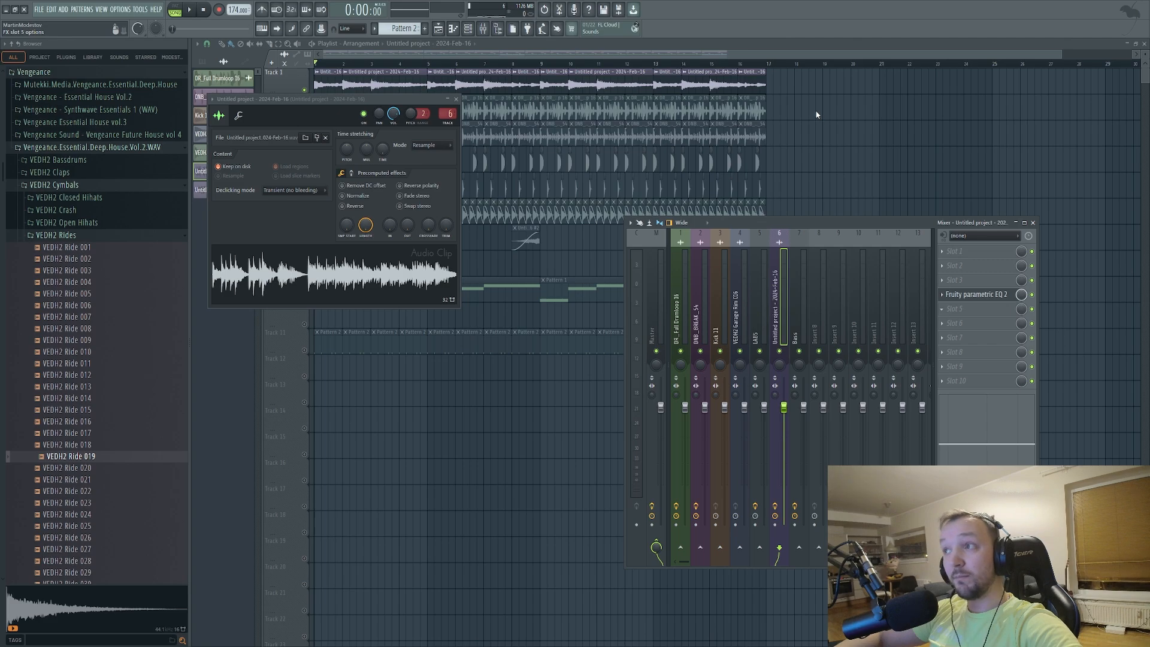
pyautogui.press('F12')
pyautogui.click(305, 353)
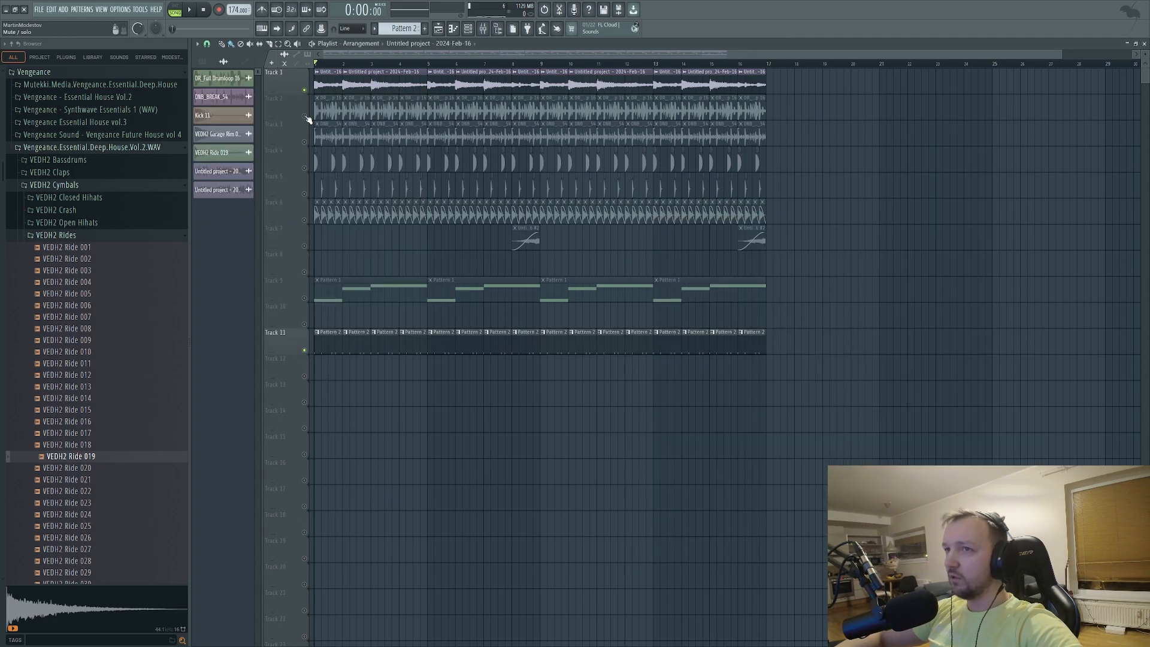
# Add Kickstart 2 to the piano's mixer insert after the EQ, and set up MIDI triggering and its input port
pyautogui.click(468, 29)
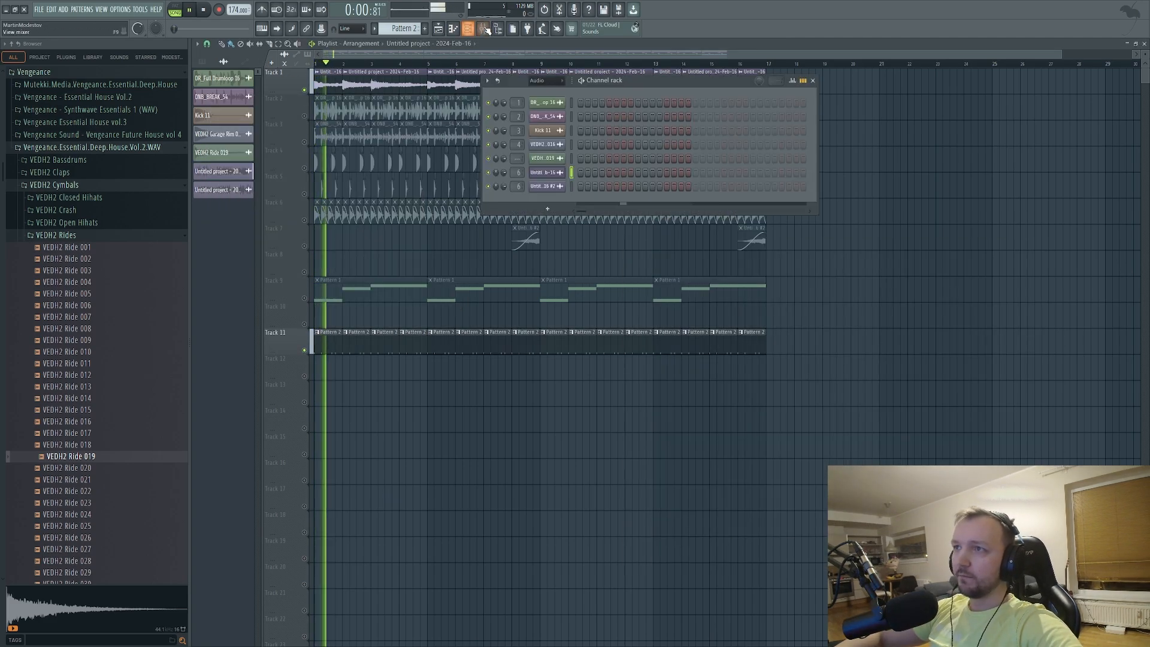
pyautogui.click(483, 28)
pyautogui.click(984, 309)
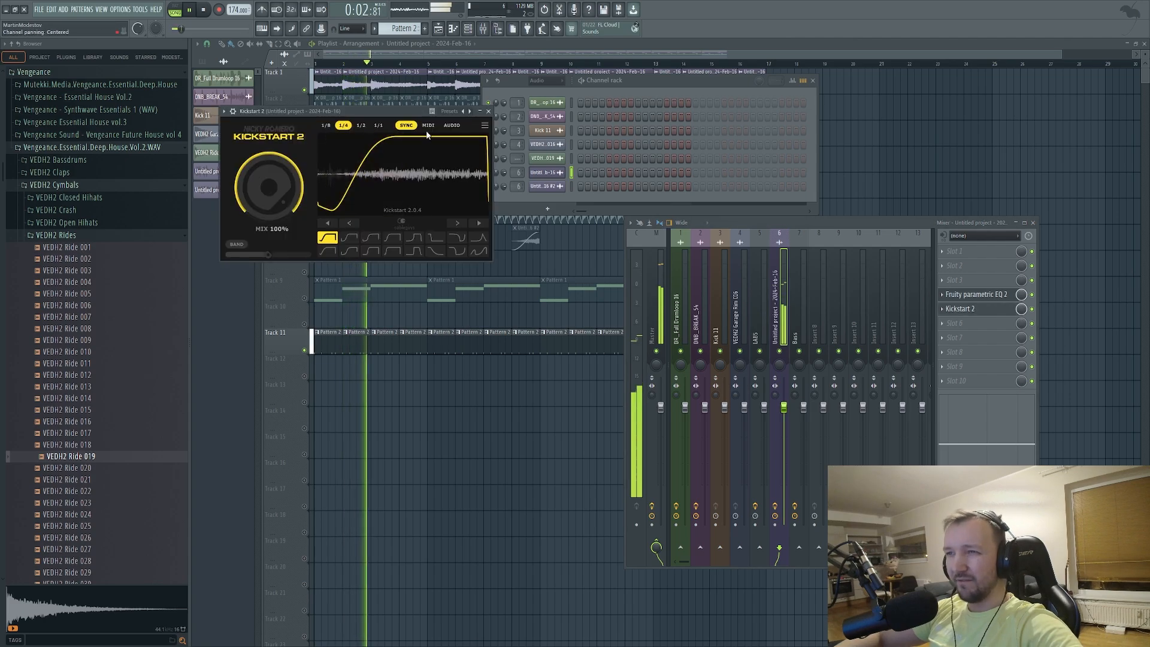
pyautogui.click(233, 111)
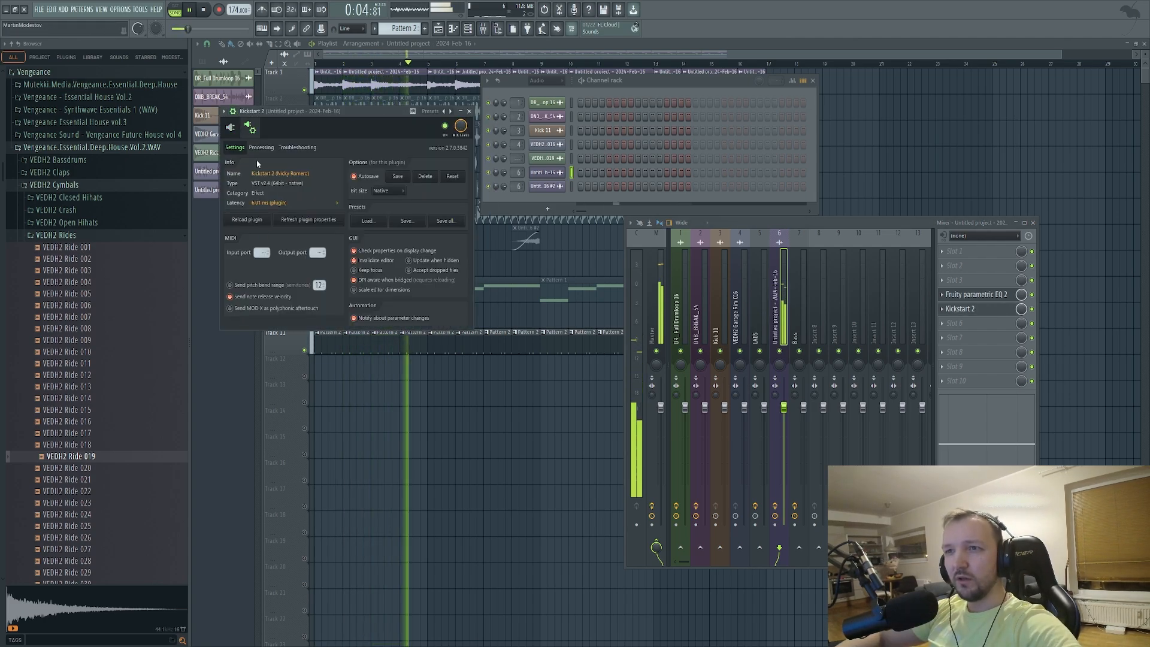
pyautogui.click(230, 128)
# Limit the piano's Kickstart 2 ducking to the band below about 1.15 kHz, close the windows and stop playback
pyautogui.click(237, 266)
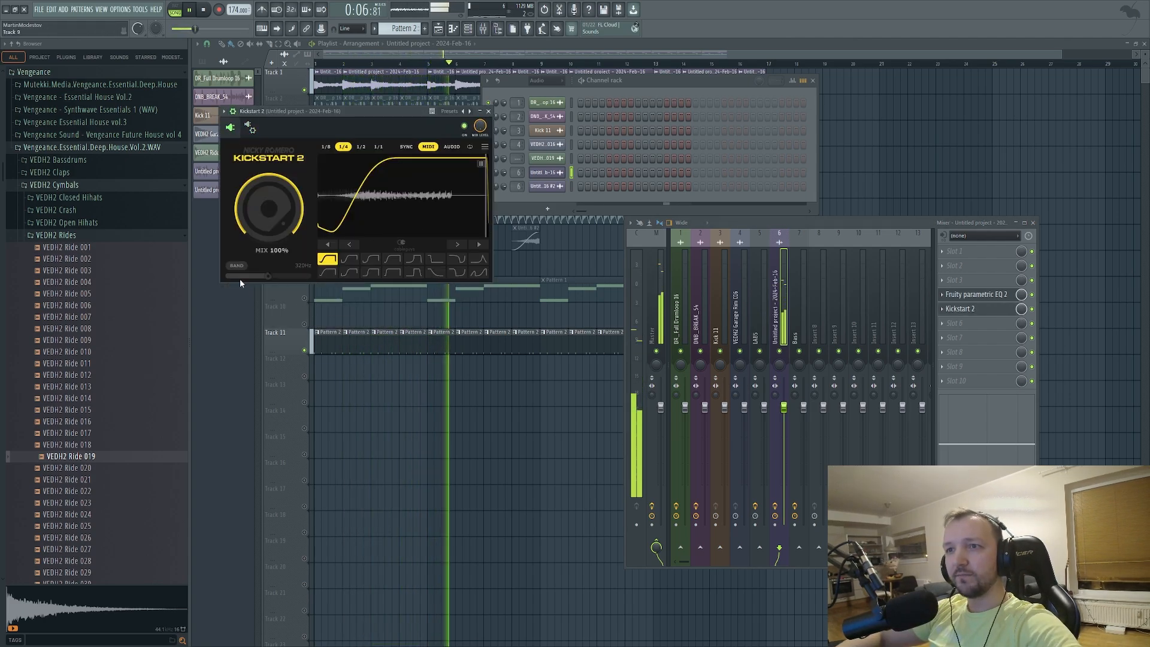
pyautogui.moveTo(271, 276); pyautogui.dragTo(287, 276)
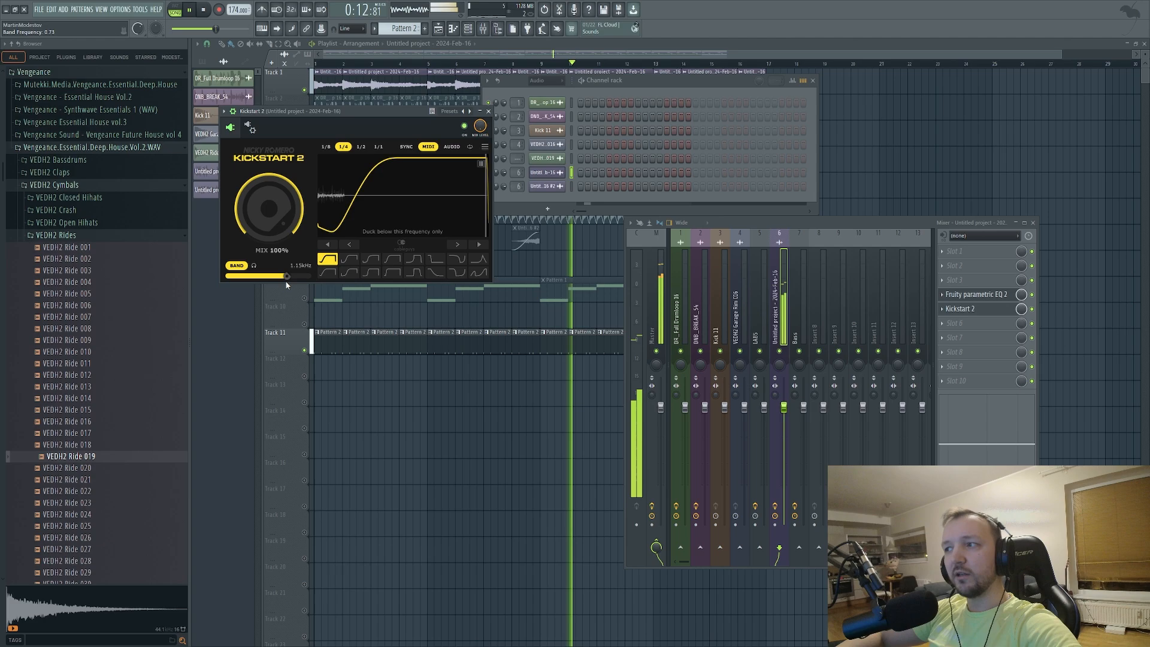
pyautogui.press('F12')
pyautogui.press('space')
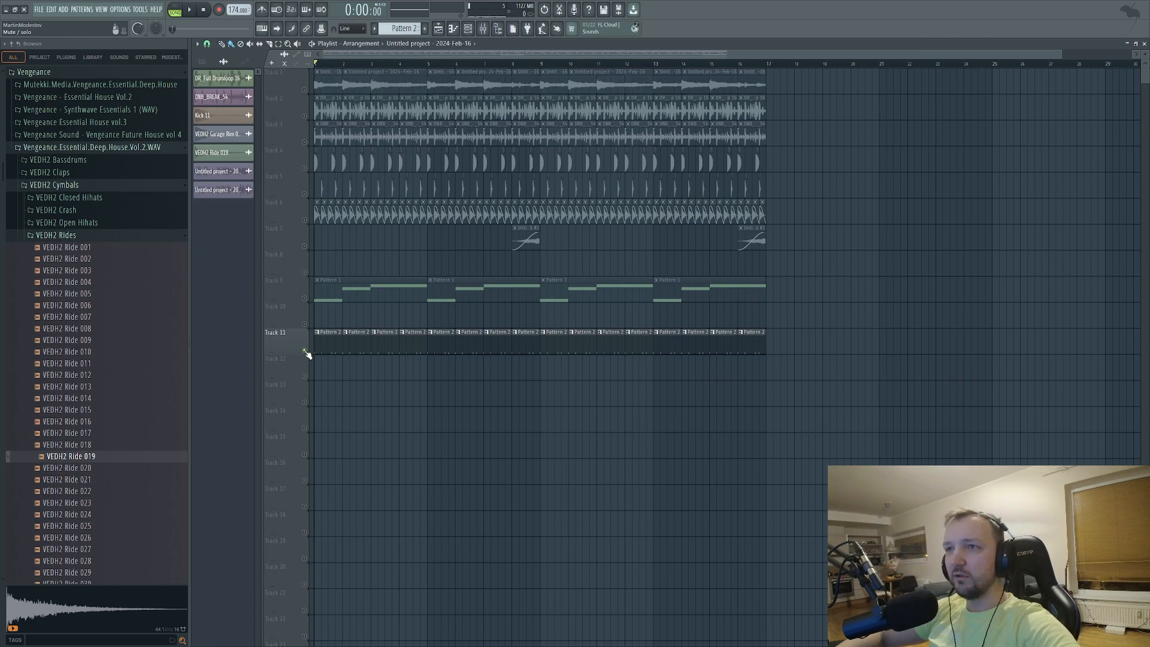
# Unsolo the tracks and add a Fruity Limiter to the piano's mixer insert after Kickstart 2
pyautogui.rightClick(304, 351)
pyautogui.click(483, 29)
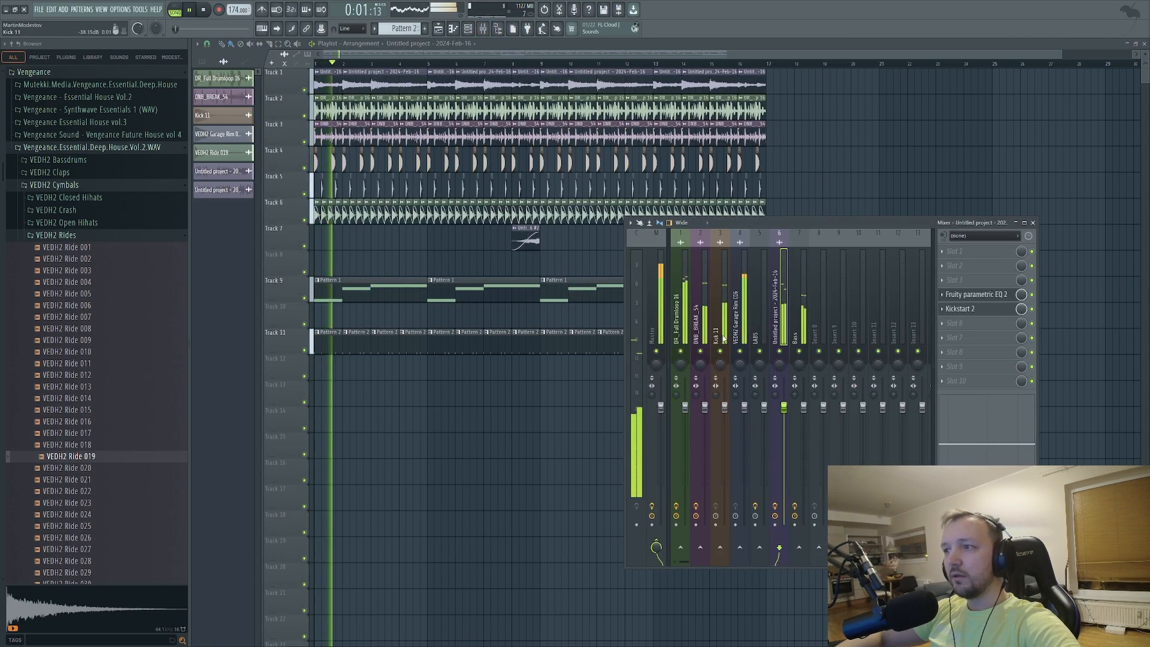
pyautogui.press('space')
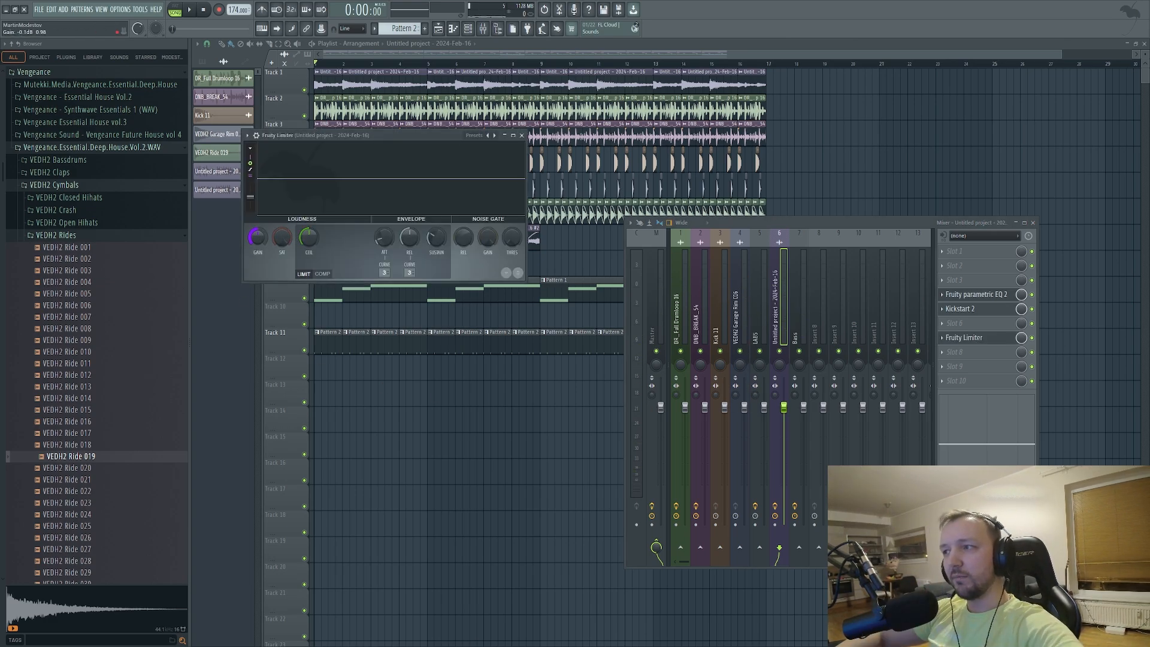
# Lower the gain on the piano's Fruity Limiter slightly during playback, and close its window
pyautogui.press('space')
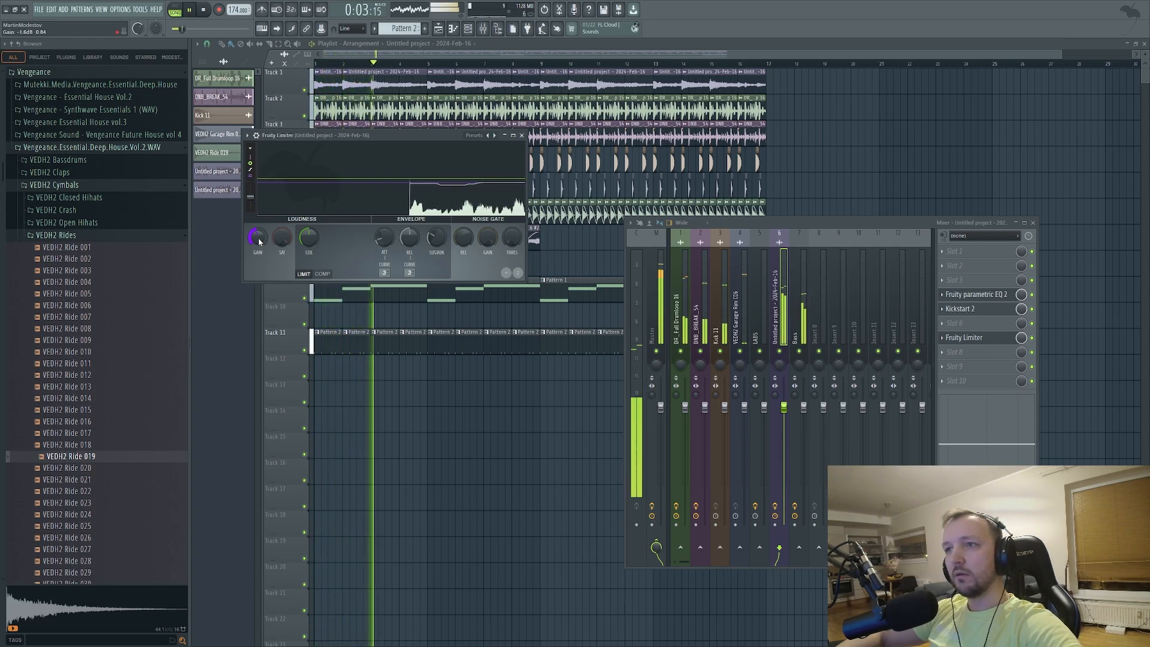
pyautogui.press('F12')
pyautogui.scroll(3, 347, 398)
# Add Fruity parametric EQ 2 to the Kick 11 insert with a high-pass at about 50 Hz, and open Pro-L 2 on the master
pyautogui.press('F9')
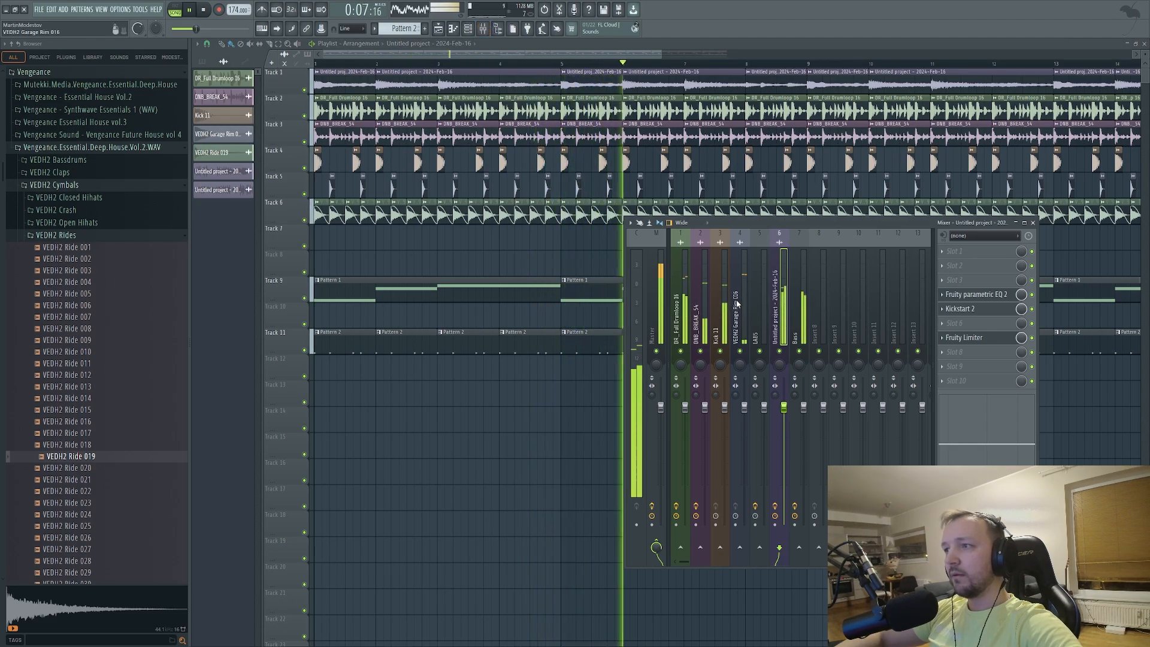
pyautogui.click(719, 312)
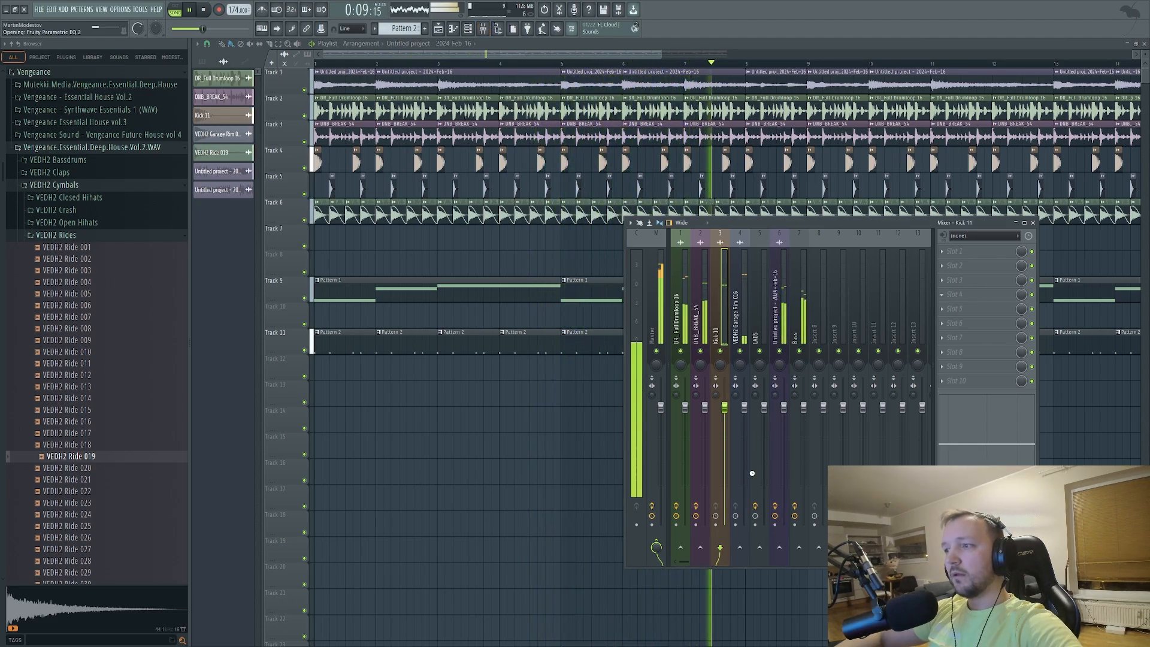
pyautogui.press('space')
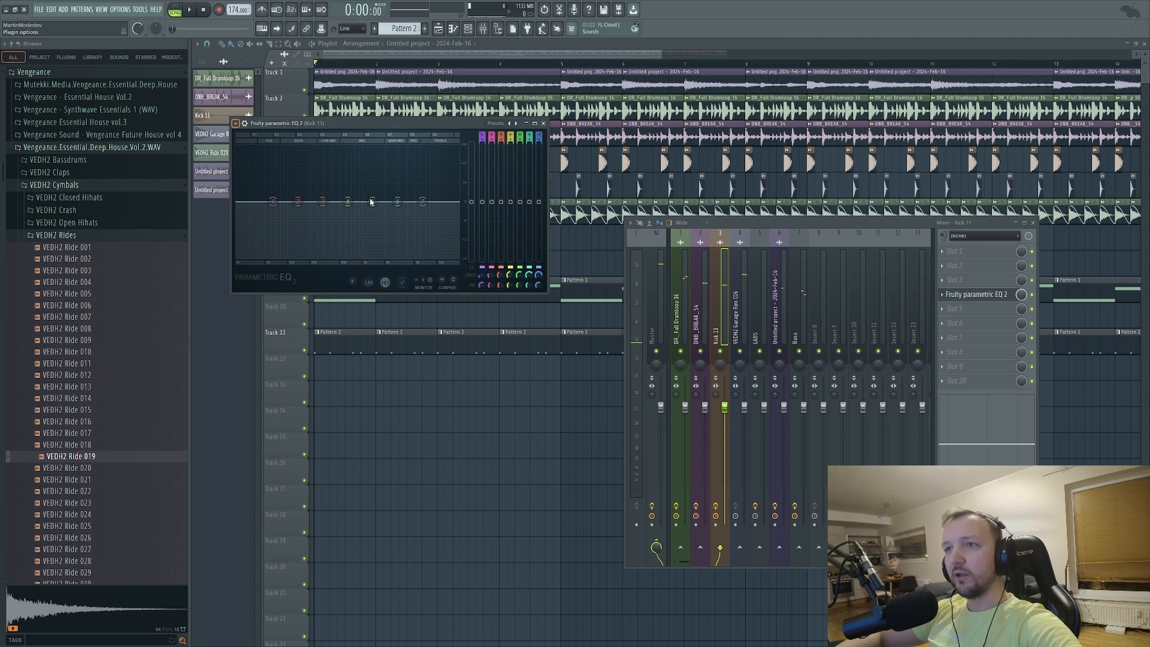
pyautogui.press('space')
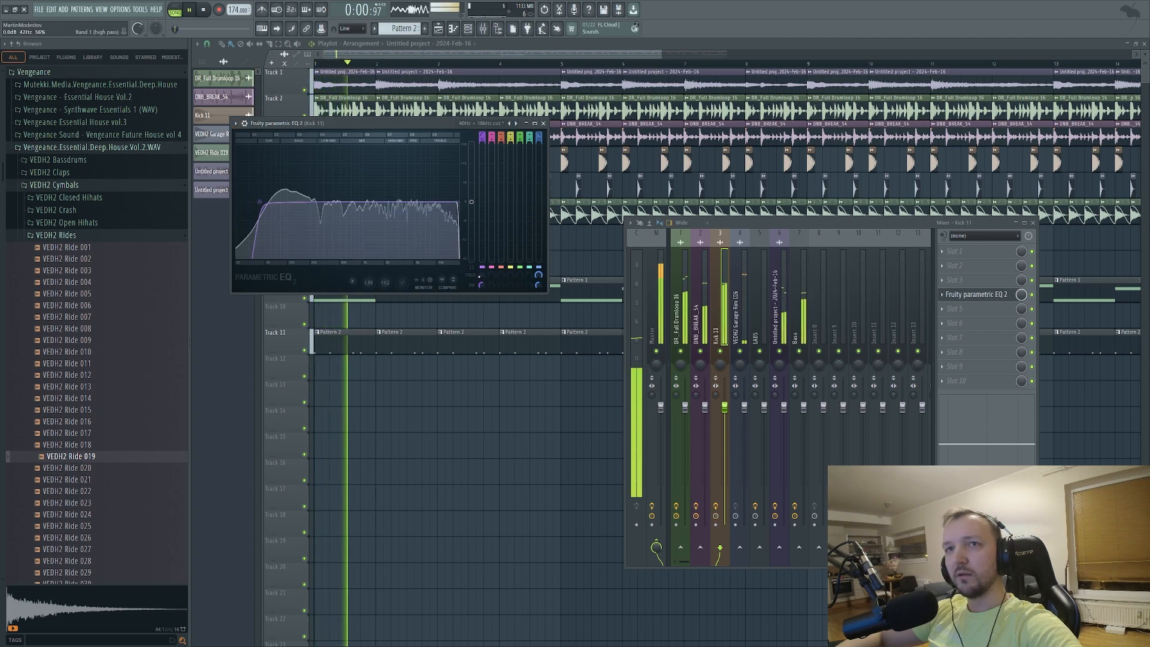
pyautogui.moveTo(482, 276); pyautogui.dragTo(482, 265)
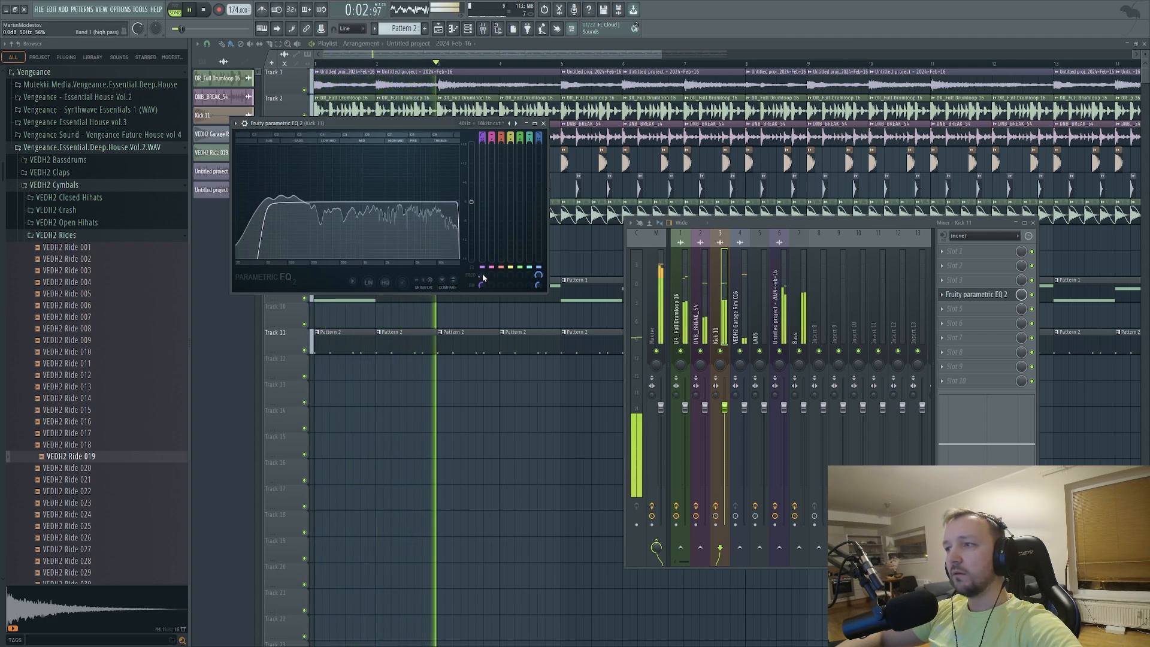
pyautogui.click(654, 312)
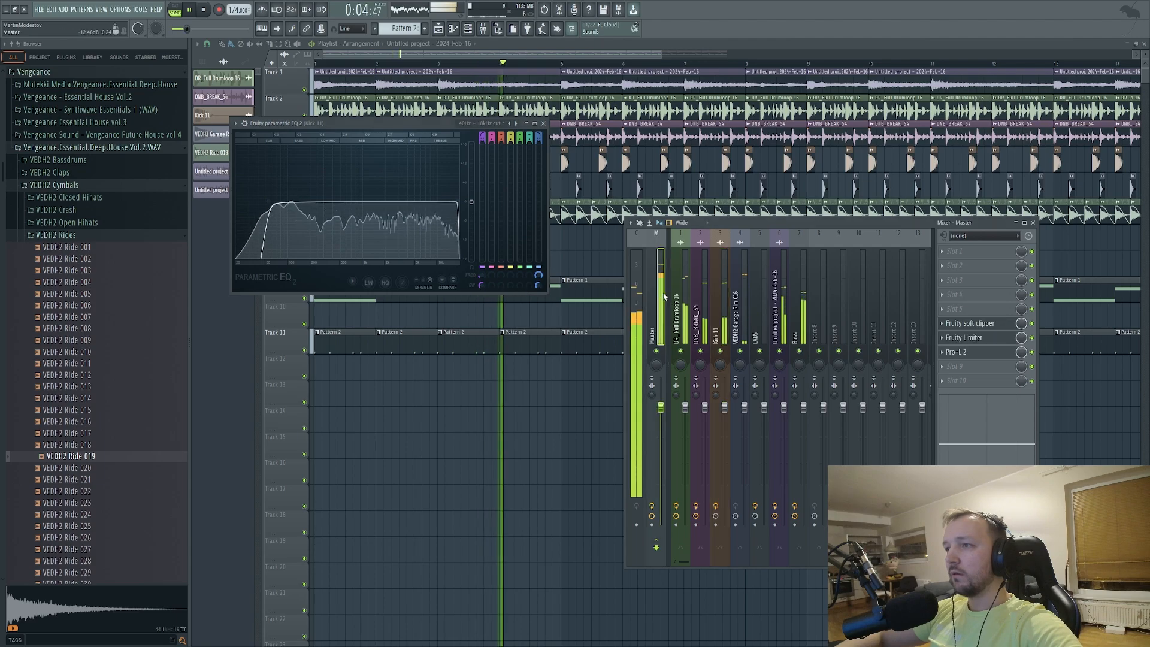
pyautogui.click(965, 351)
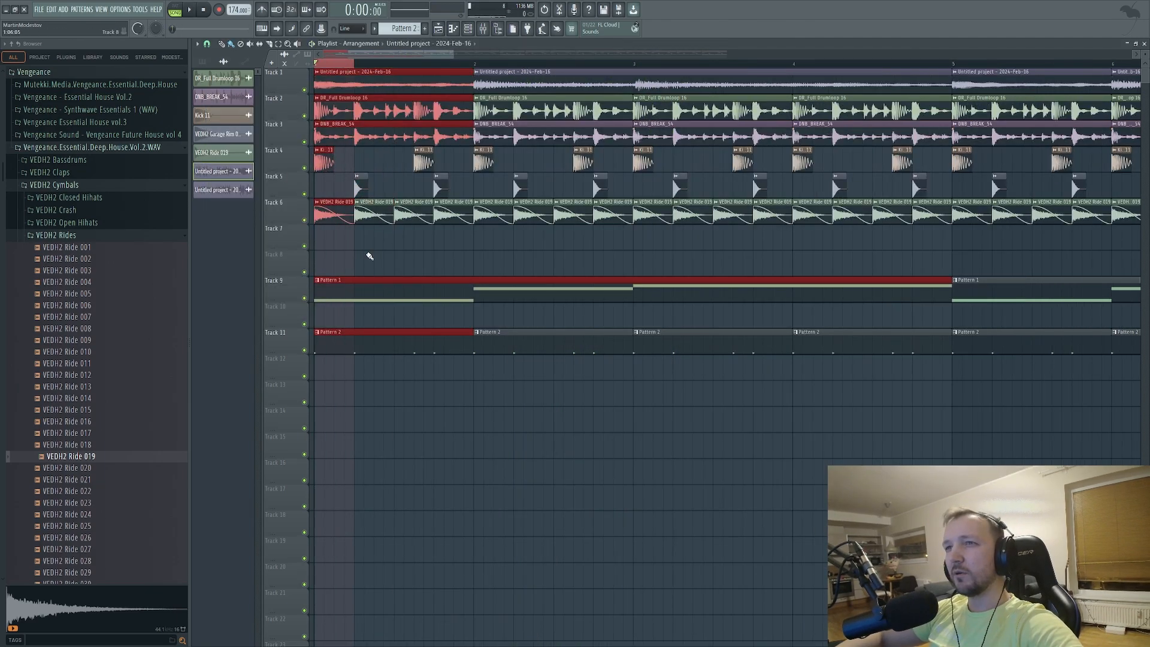
# Deselect the clips and lower the volume in the Track 1 piano clip's levels adjustment, checking it during playback
pyautogui.keyDown('ctrl'); pyautogui.click(368, 256); pyautogui.keyUp('ctrl')
pyautogui.doubleClick(322, 82)
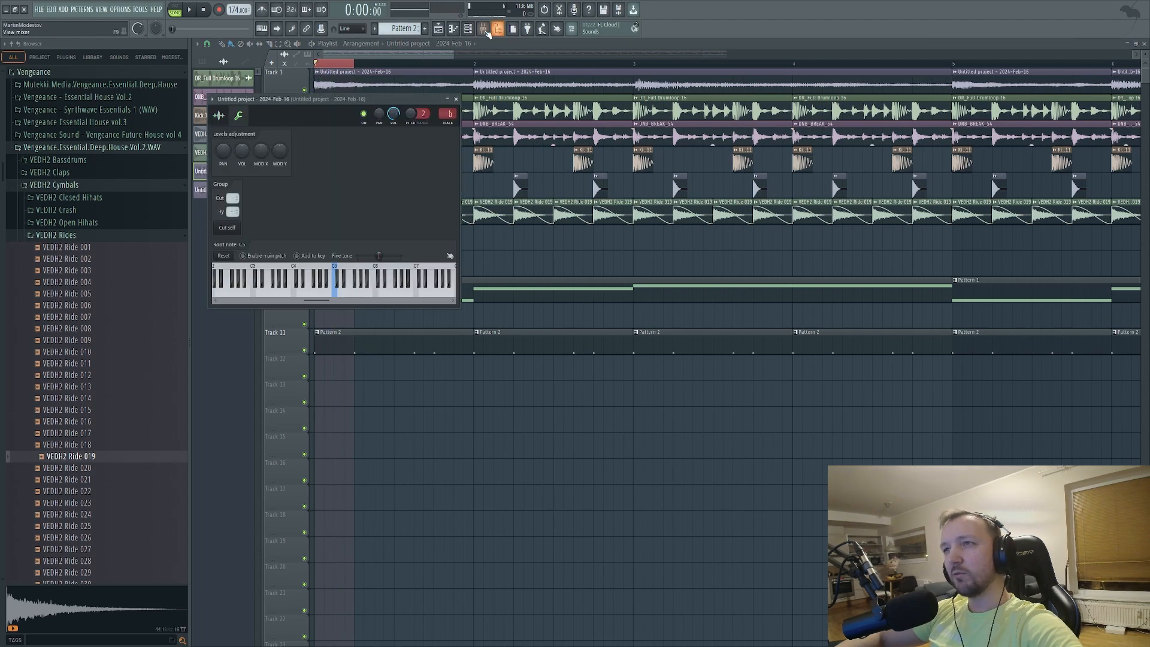
pyautogui.moveTo(242, 156); pyautogui.dragTo(243, 158)
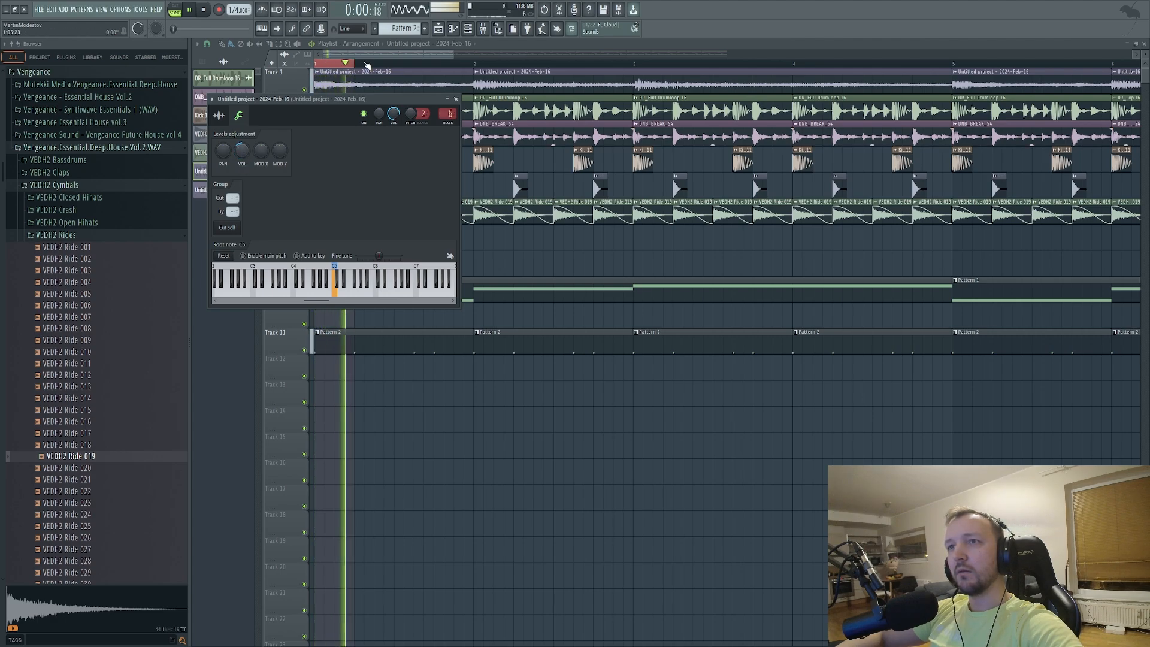
pyautogui.moveTo(347, 54)
pyautogui.mouseDown()
pyautogui.moveTo(354, 67)
pyautogui.moveTo(348, 54)
pyautogui.mouseUp()
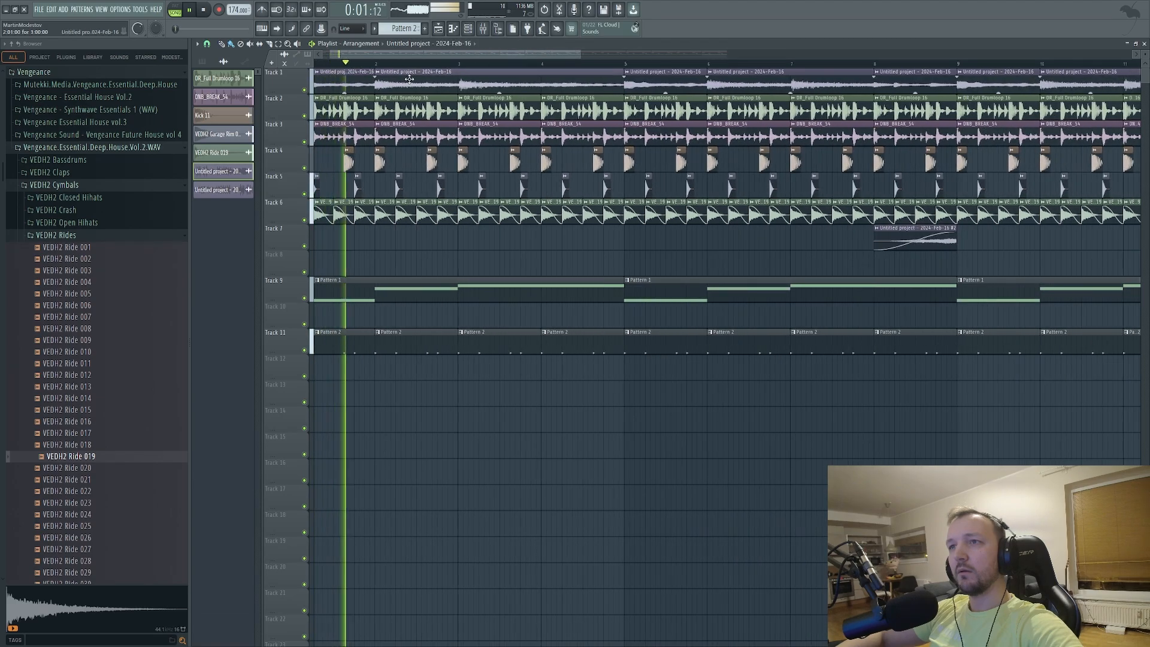
pyautogui.doubleClick(337, 83)
pyautogui.click(239, 115)
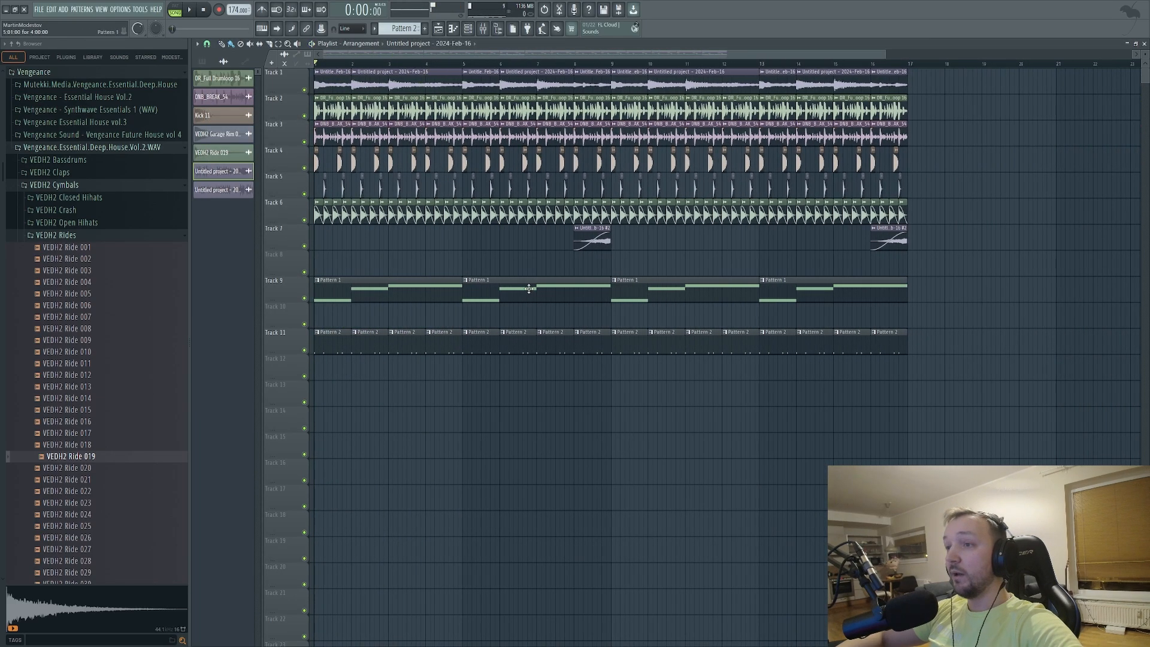
# Transpose all bass notes in Pattern 1 up one semitone and close the piano roll
pyautogui.press('F7')
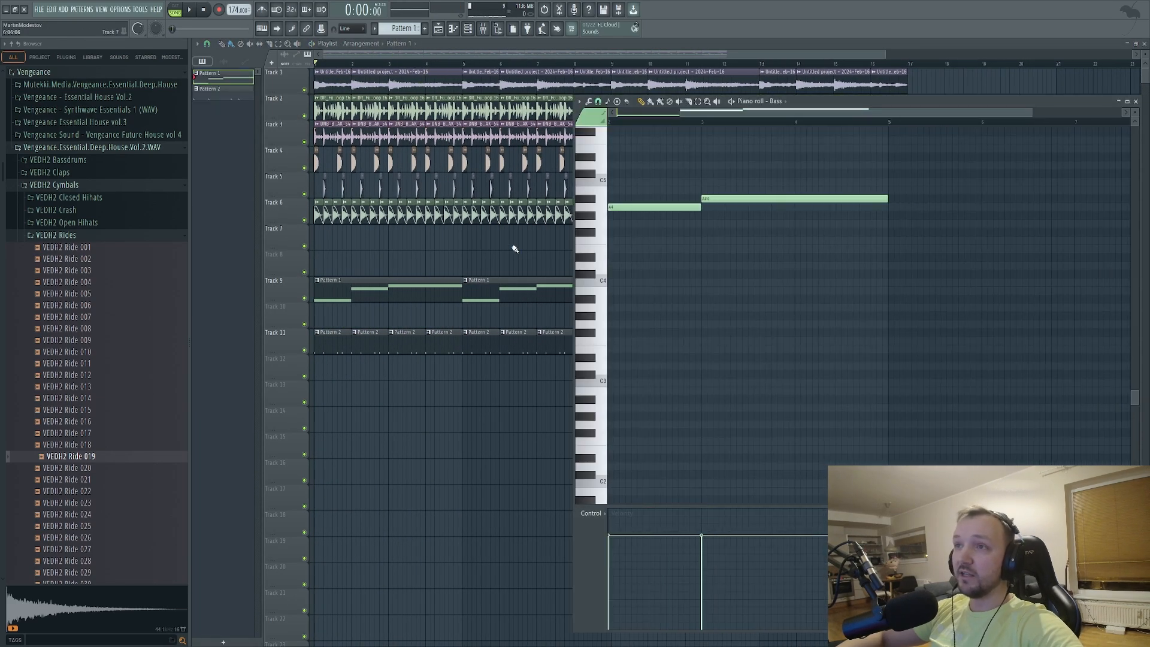
pyautogui.hotkey('ctrl', 'a')
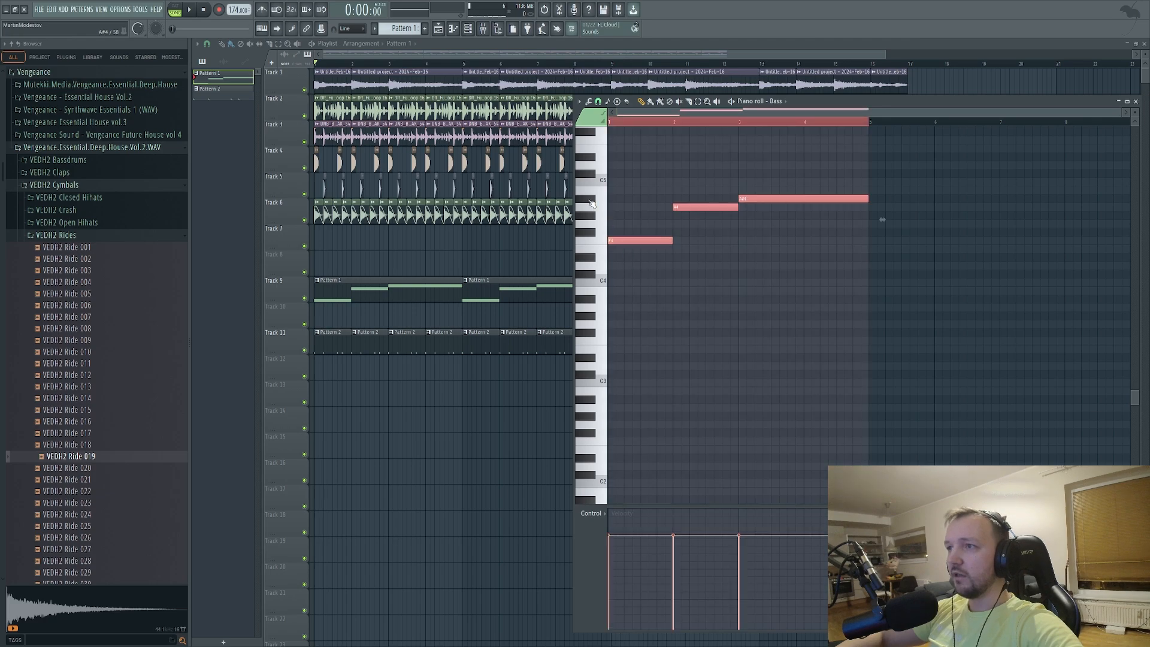
pyautogui.click(484, 30)
pyautogui.click(484, 30)
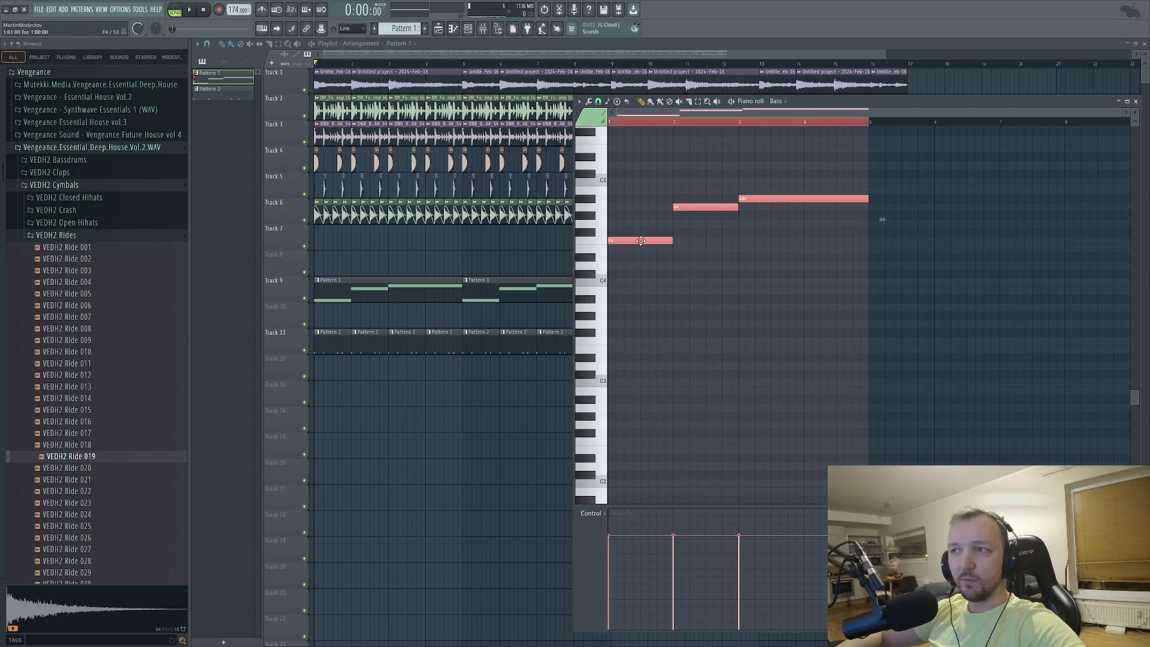
pyautogui.moveTo(634, 242); pyautogui.dragTo(626, 231)
pyautogui.rightClick(455, 401)
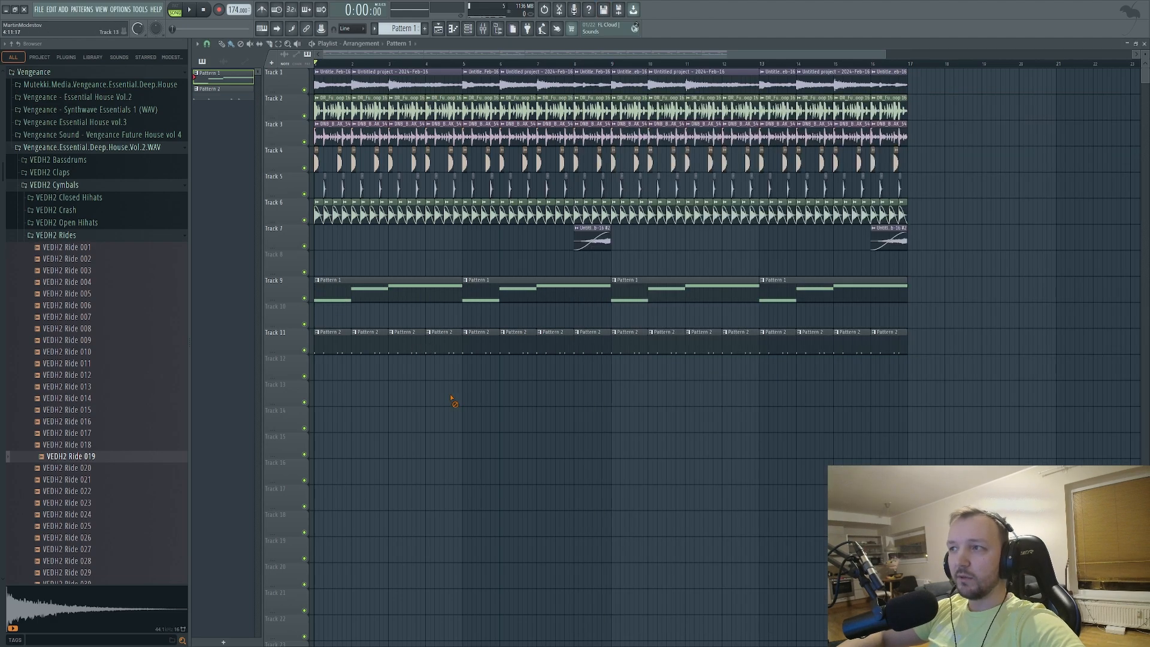
# Check the sample settings of the Track 1 piano clip and the reversed piano clip on Track 7
pyautogui.scroll(10, 326, 87)
pyautogui.doubleClick(366, 82)
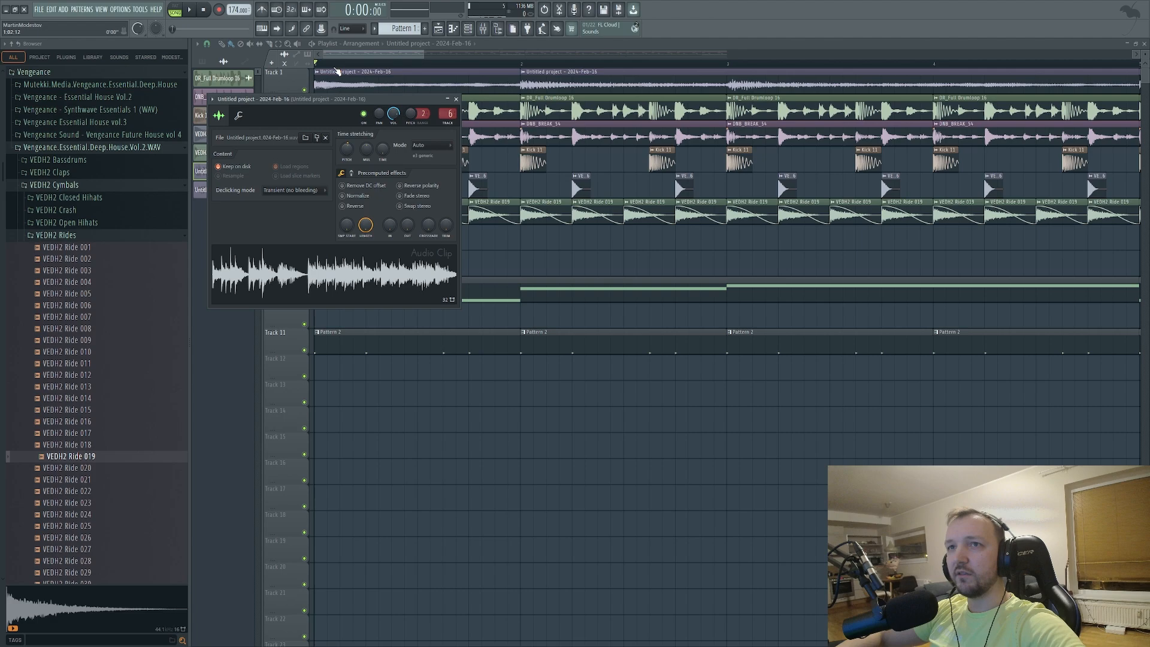
pyautogui.press('Escape')
pyautogui.scroll(-5, 516, 272)
pyautogui.doubleClick(784, 229)
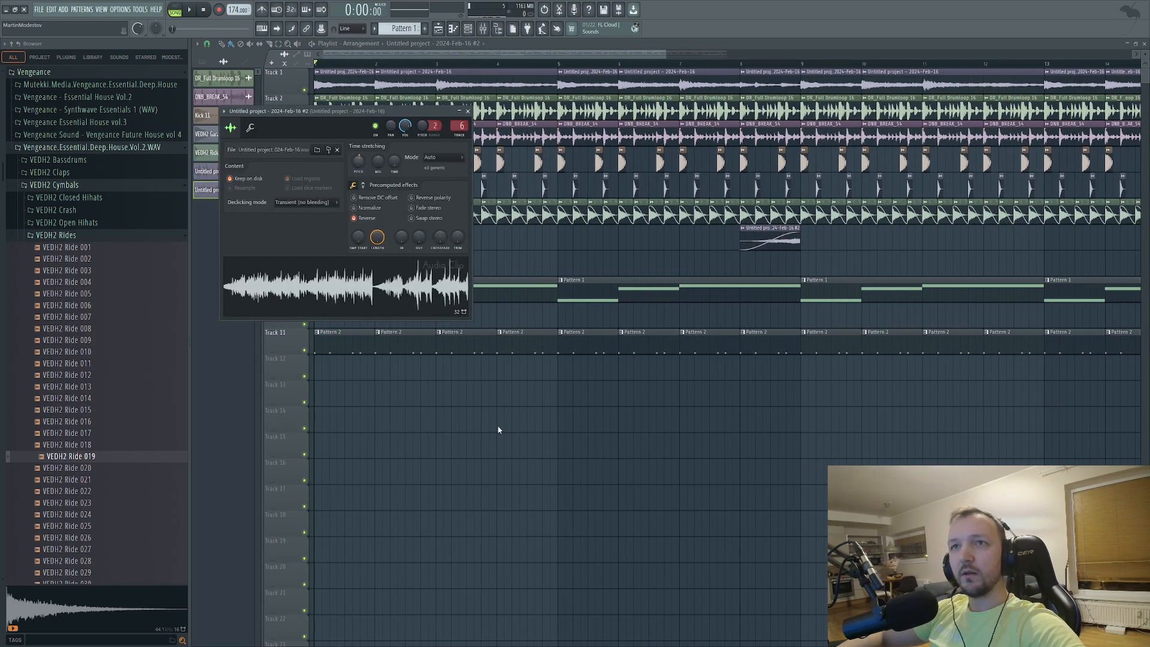
pyautogui.press('Escape')
# Set the gain of the Fruity Limiter on the Bass insert to about 2.6 dB during playback, and close the windows
pyautogui.press('space')
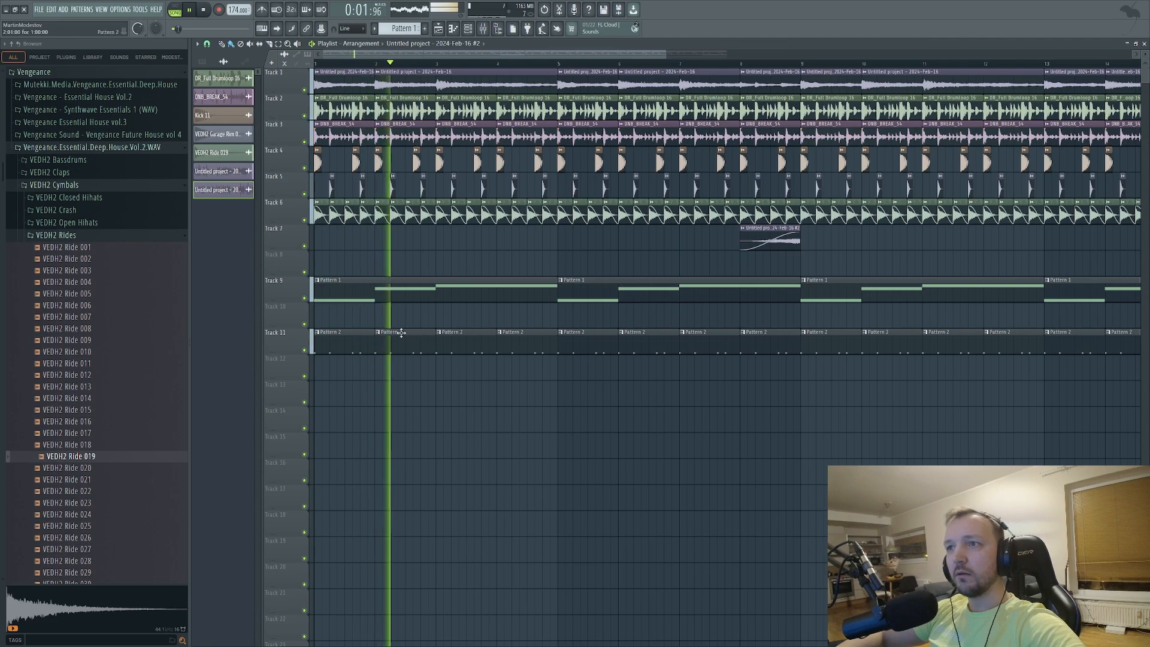
pyautogui.scroll(-1, 402, 333)
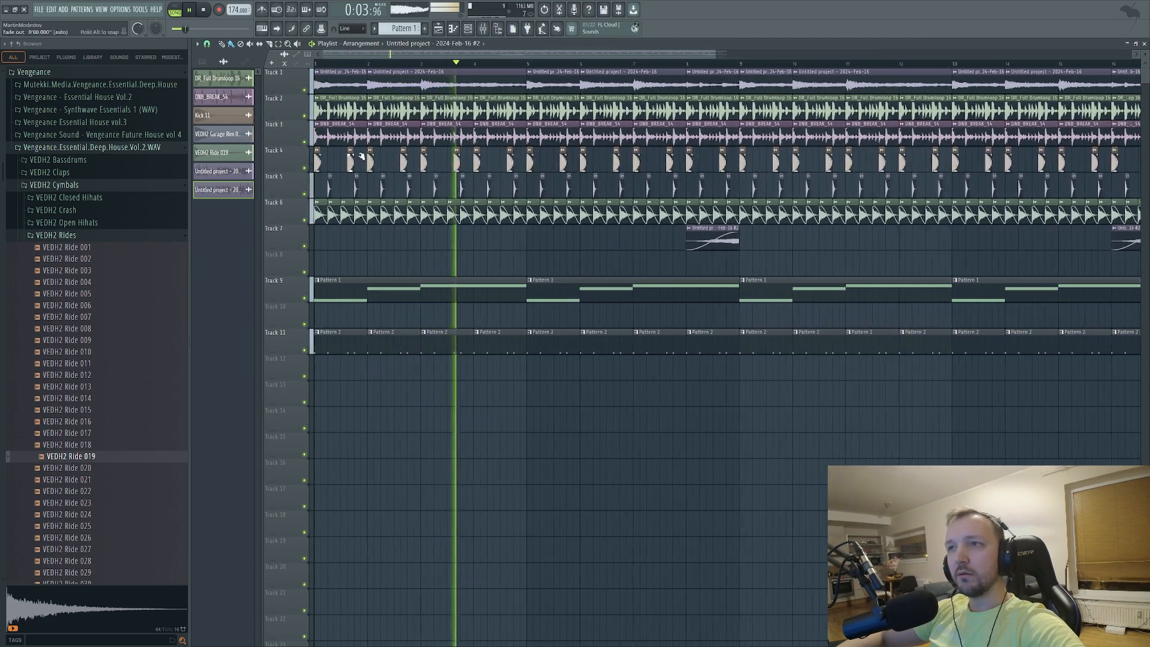
pyautogui.doubleClick(543, 299)
pyautogui.click(483, 30)
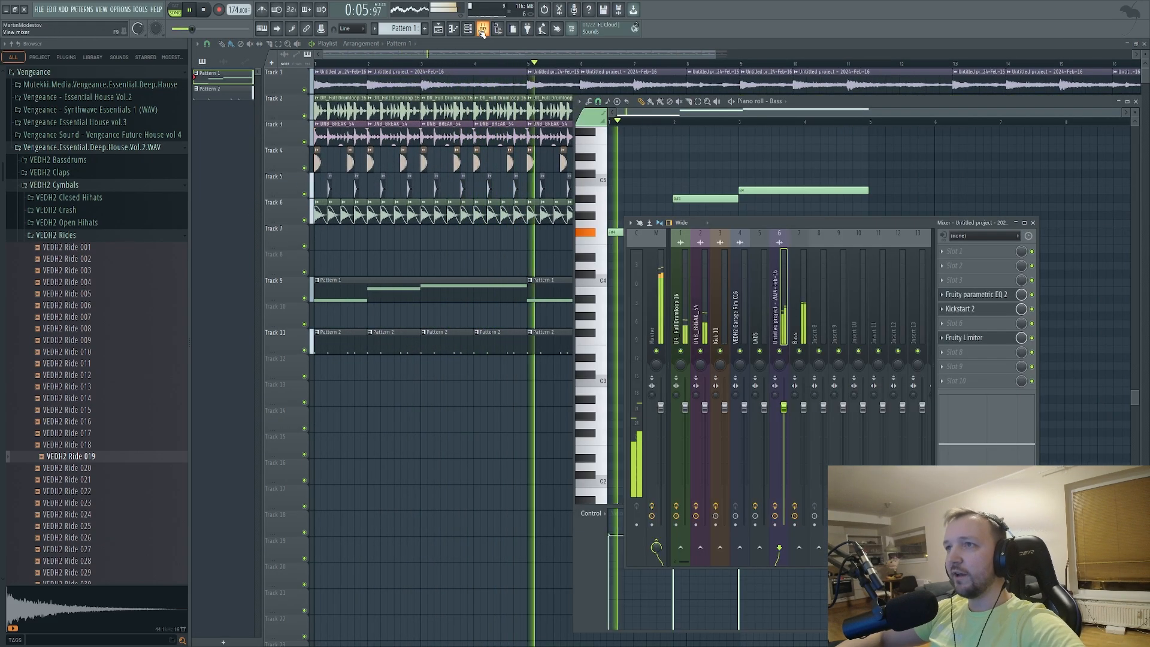
pyautogui.click(815, 326)
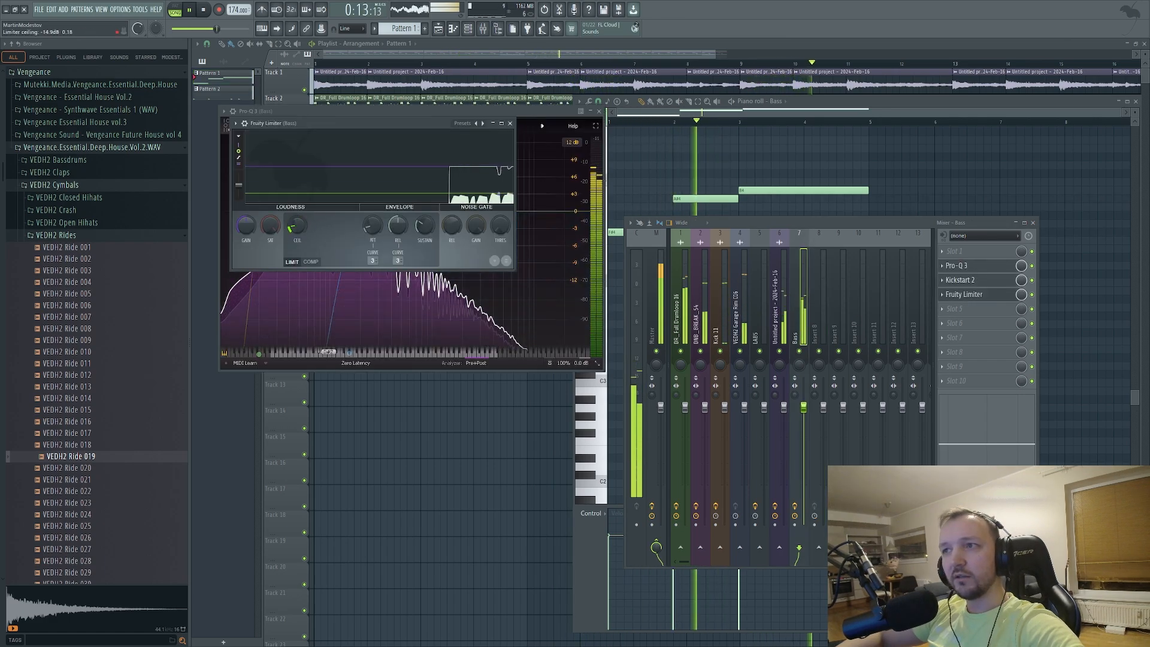
pyautogui.moveTo(245, 228); pyautogui.dragTo(245, 231)
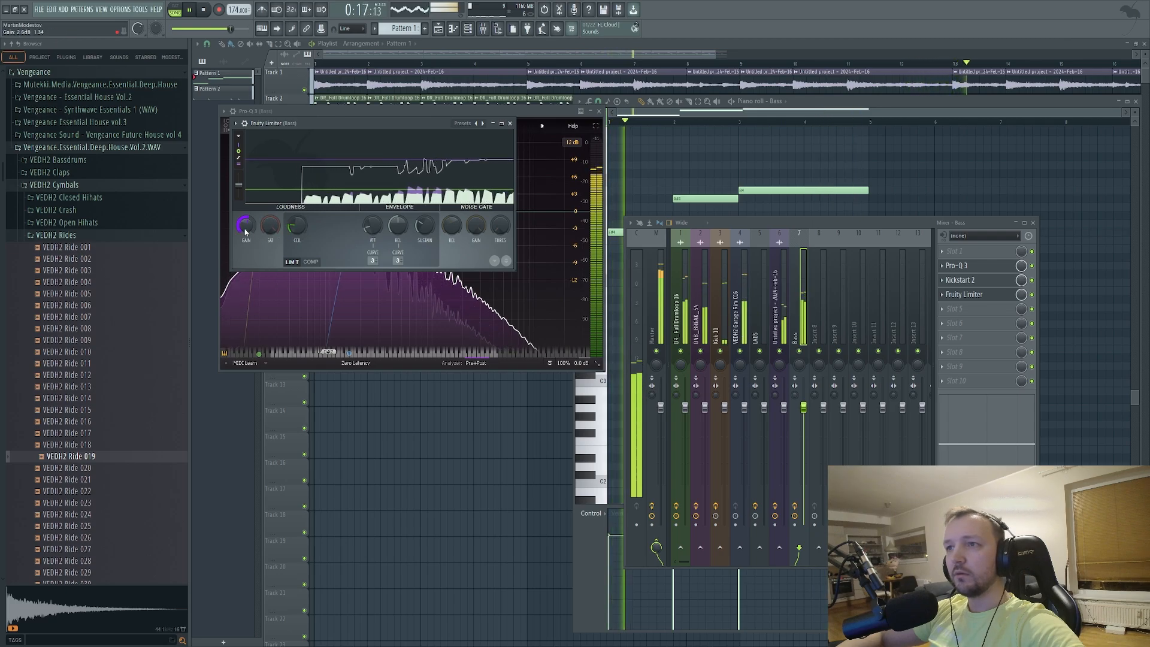
pyautogui.press('F12')
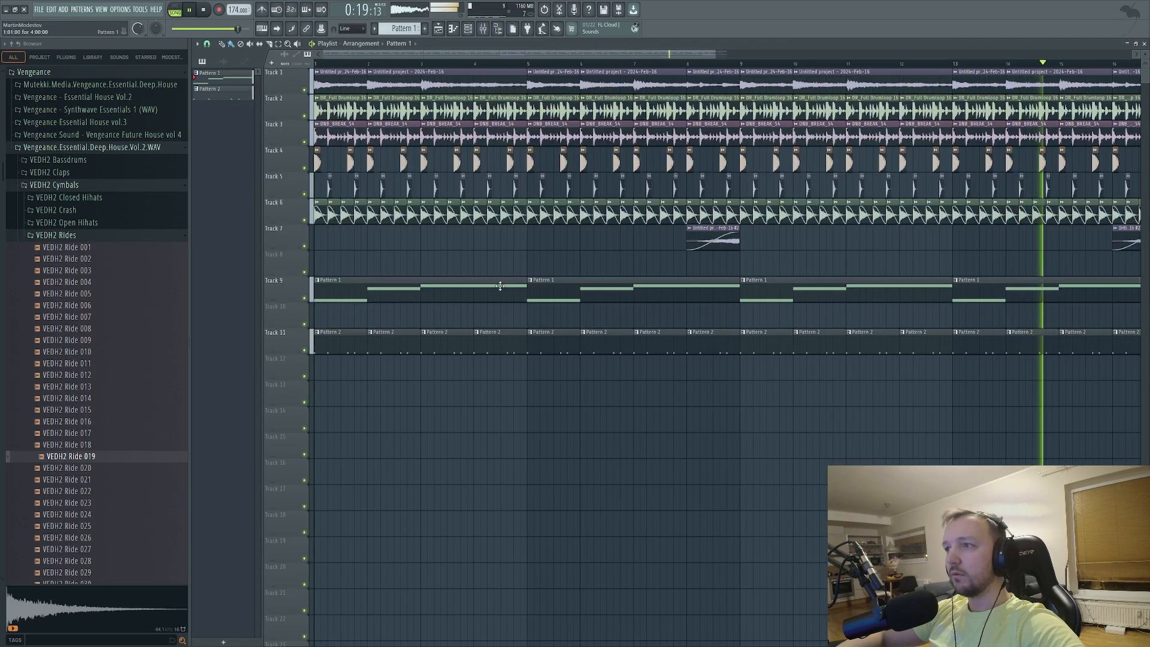
# Inspect the bass's Serum patch during playback, close all windows and stop the song
pyautogui.scroll(-4, 420, 273)
pyautogui.doubleClick(376, 290)
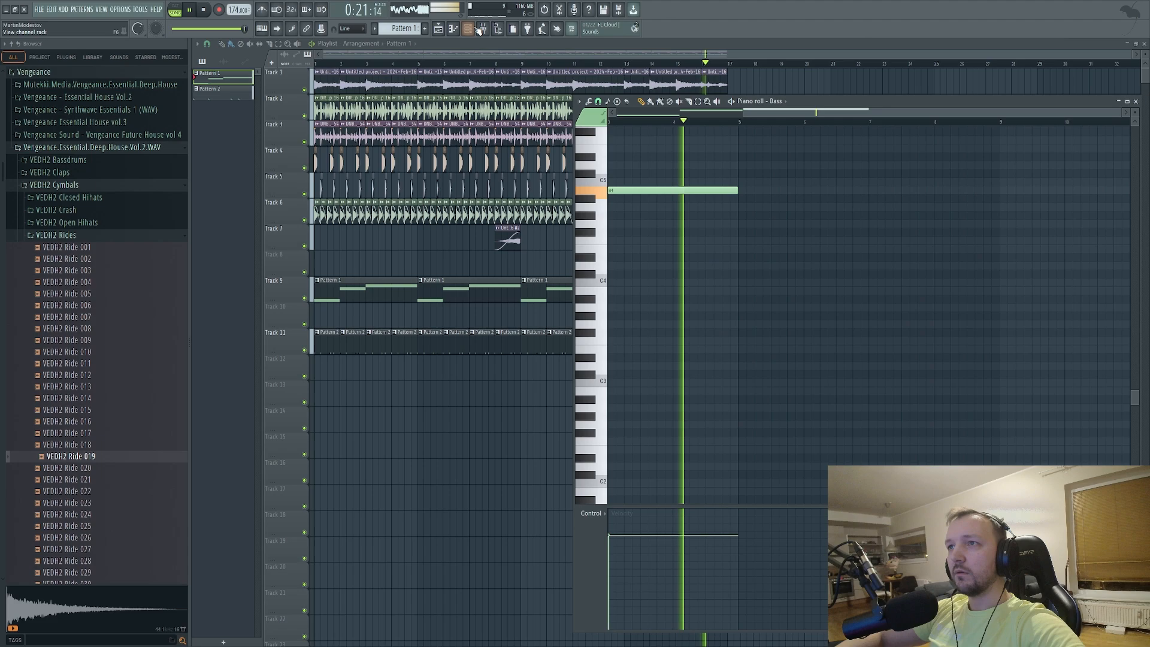
pyautogui.press('F6')
pyautogui.click(547, 131)
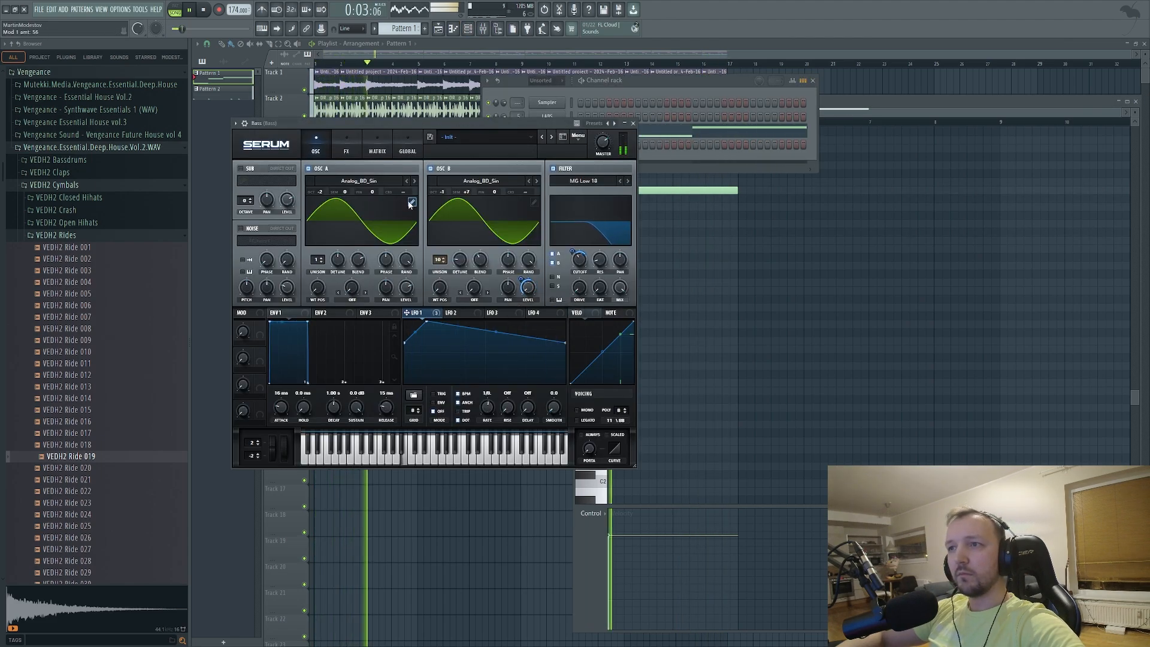
pyautogui.press('F12')
pyautogui.press('space')
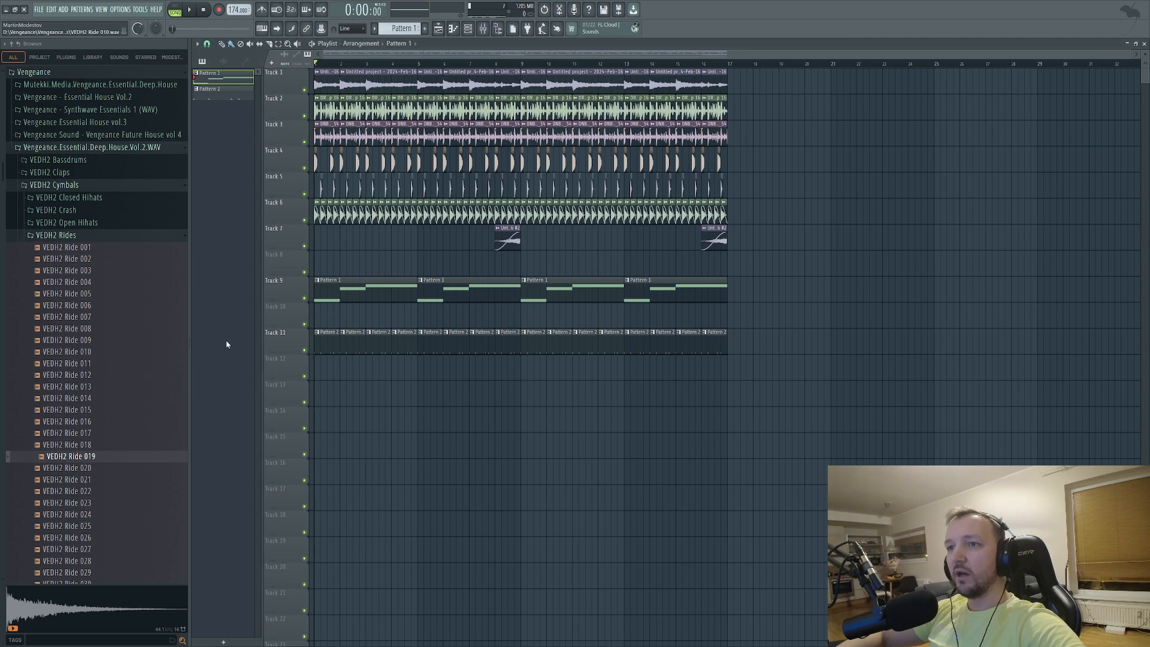
# Add Synapse Dune 3 as a new instrument channel and switch to a new Pattern 3
pyautogui.scroll(3, 227, 345)
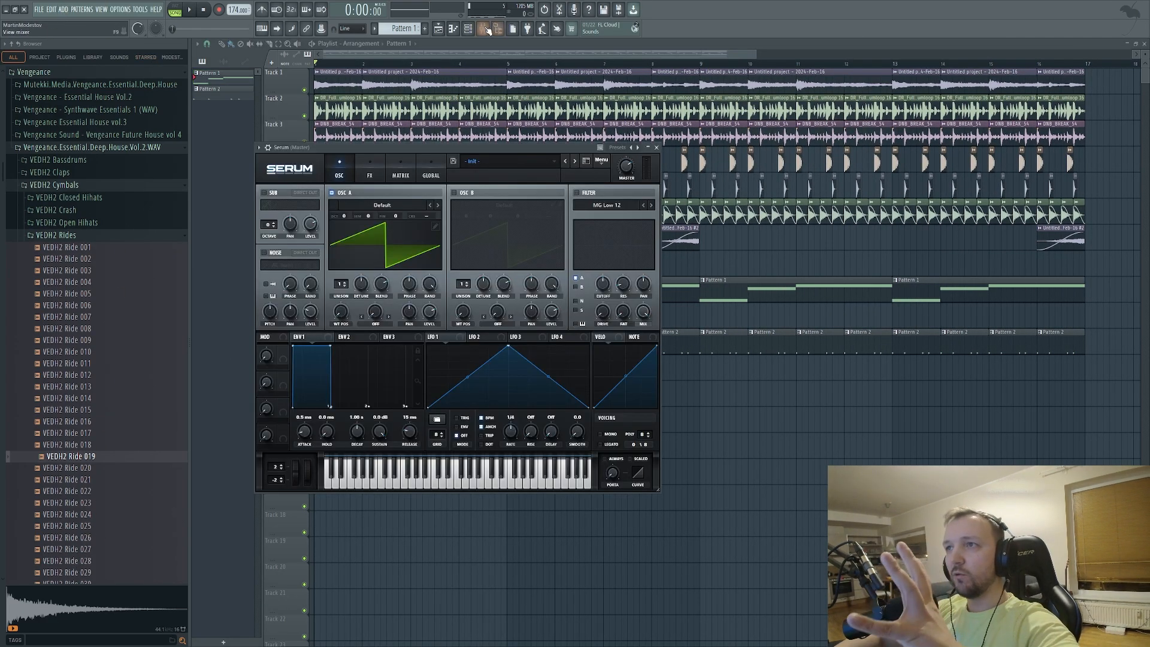
pyautogui.click(468, 29)
pyautogui.scroll(-1, 404, 28)
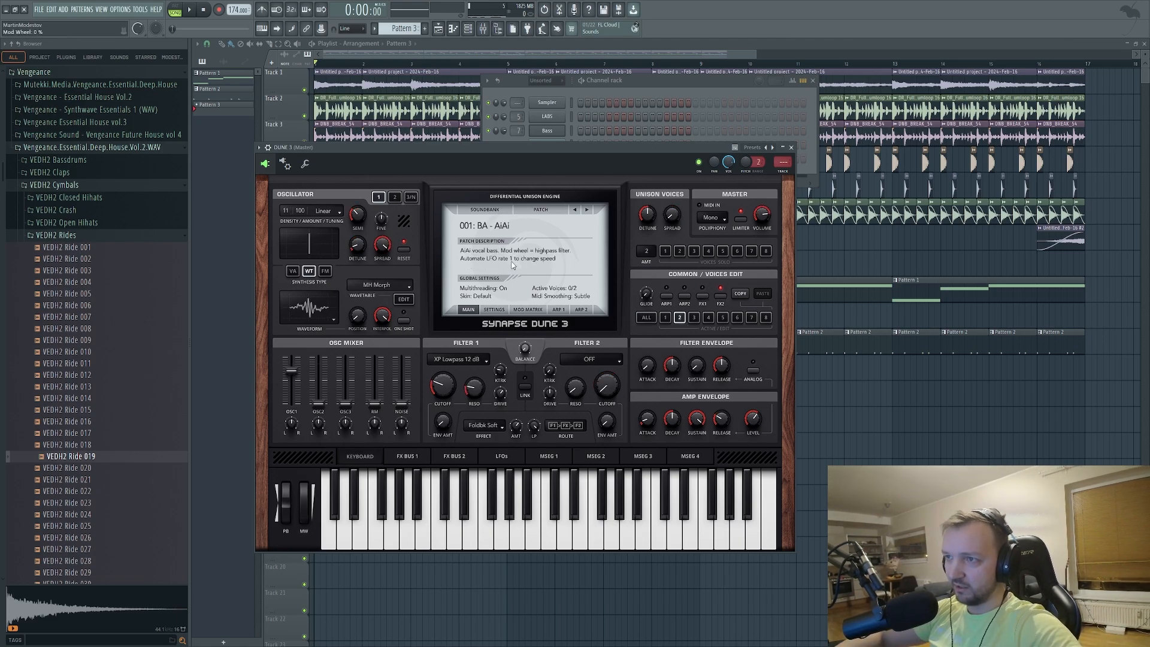
# Enable typing-keyboard note input and audition Dune 3 patches from Contrast Keys MR to Rainbow MR, Ten Strings RH and Synth Pluck RH
pyautogui.click(616, 313)
pyautogui.click(265, 30)
pyautogui.press('q')
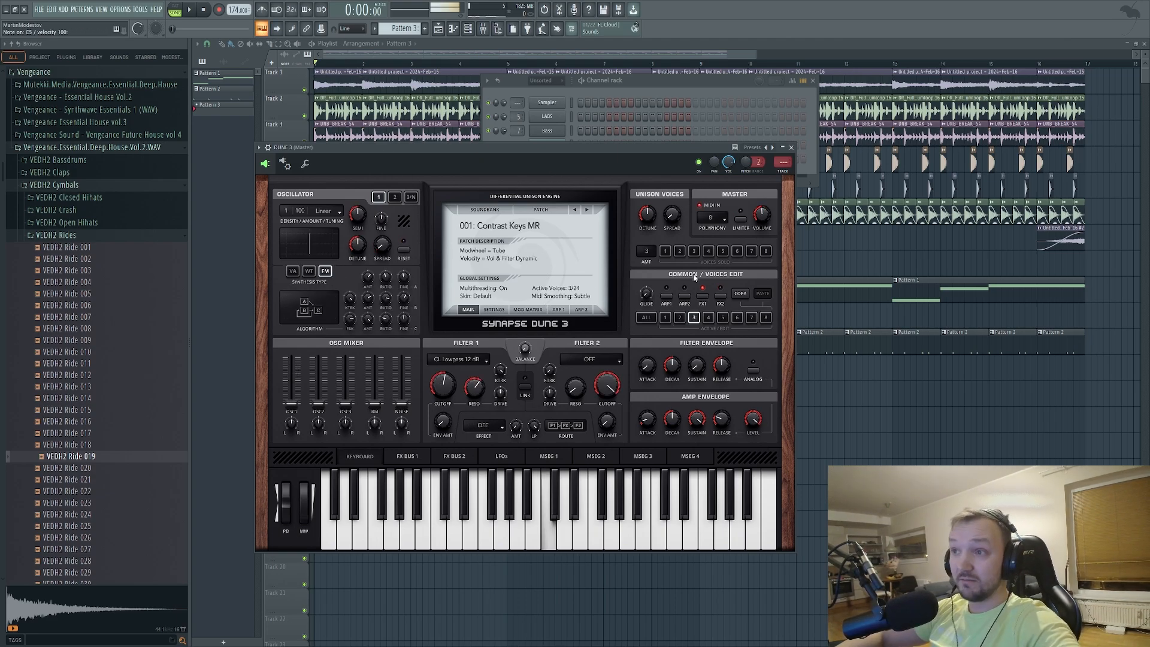
pyautogui.press('e')
pyautogui.click(587, 209)
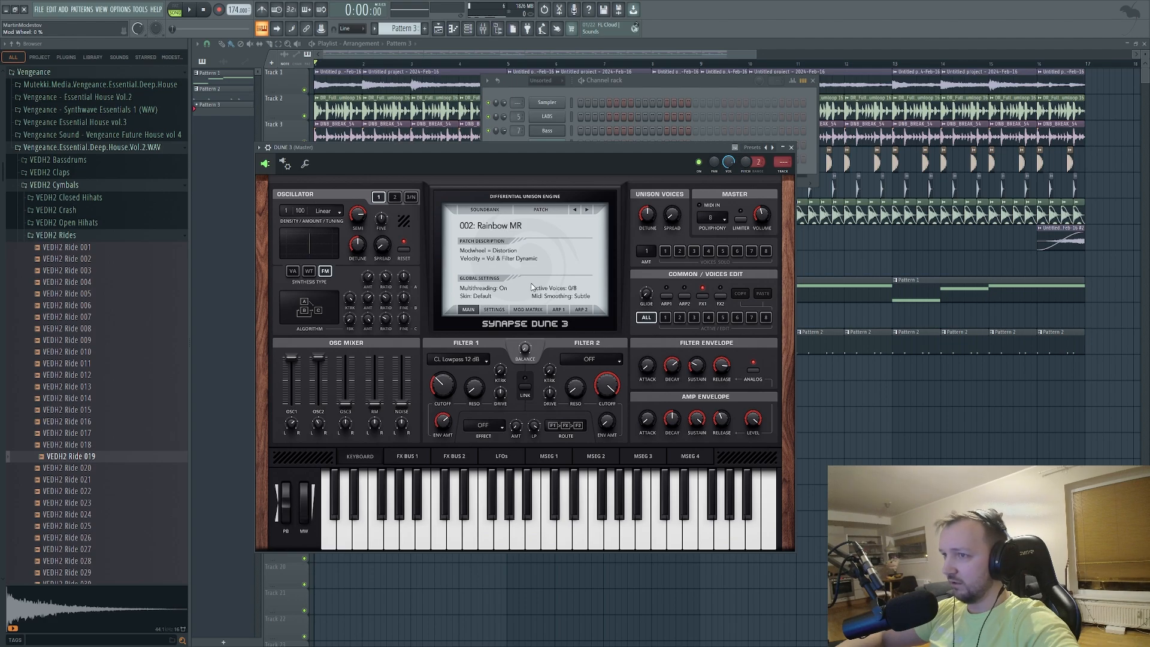
pyautogui.click(577, 210)
pyautogui.press('r')
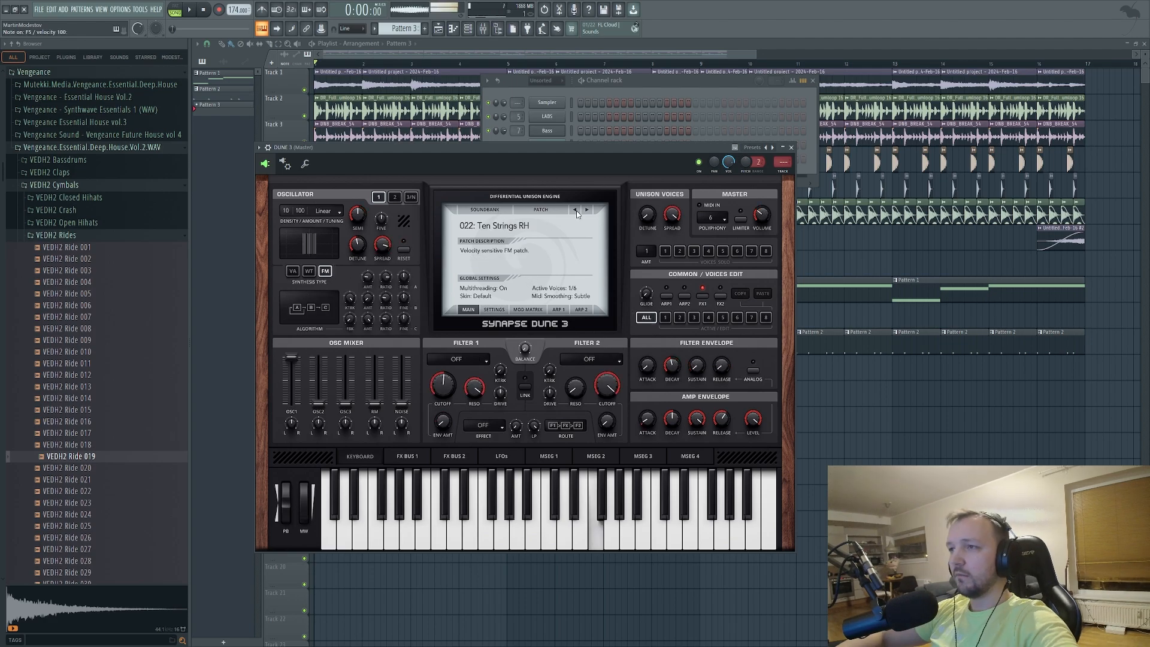
pyautogui.click(577, 210)
pyautogui.press('r')
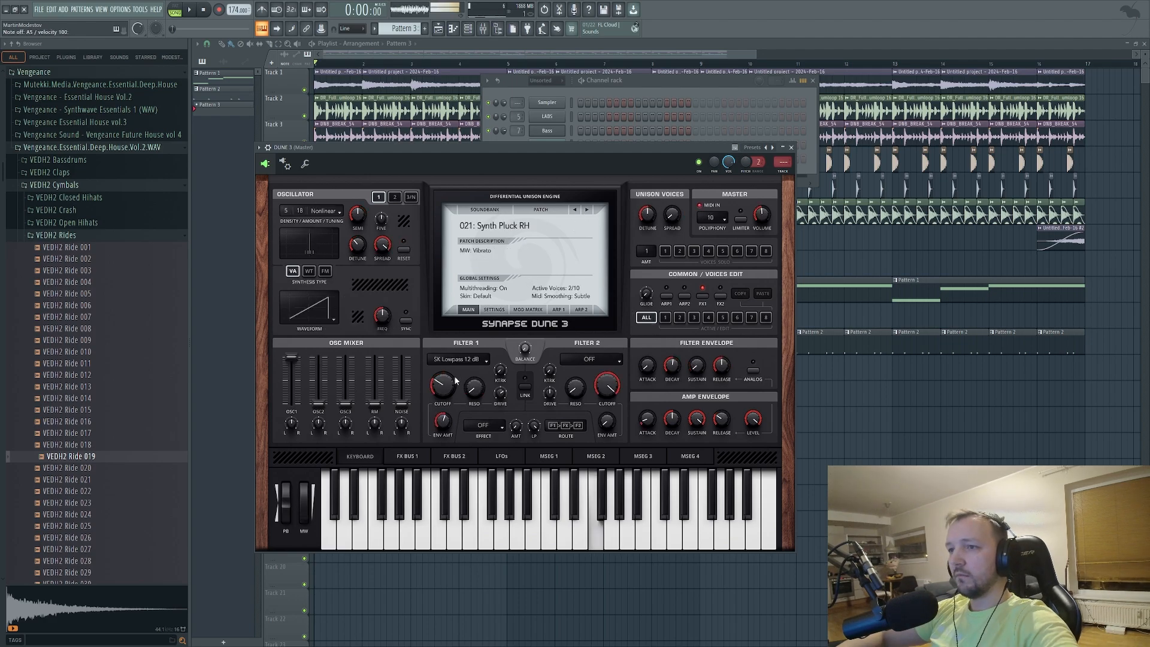
# Lower the Filter 1 cutoff of the Synth Pluck RH patch while playing test notes
pyautogui.press('r')
pyautogui.press('y')
pyautogui.moveTo(451, 381); pyautogui.dragTo(448, 392)
pyautogui.press('y')
pyautogui.press('r')
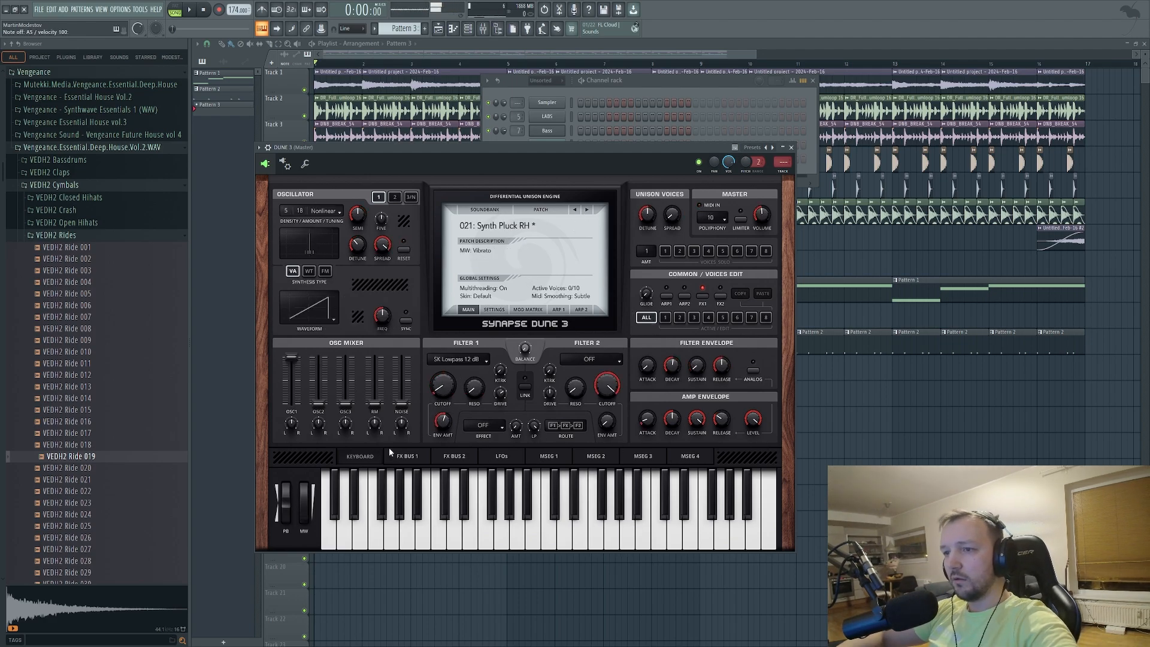
# Enable Delay 2 on FX Bus 1 of the Synth Pluck RH patch and adjust its dry/wet mix
pyautogui.click(399, 456)
pyautogui.click(681, 481)
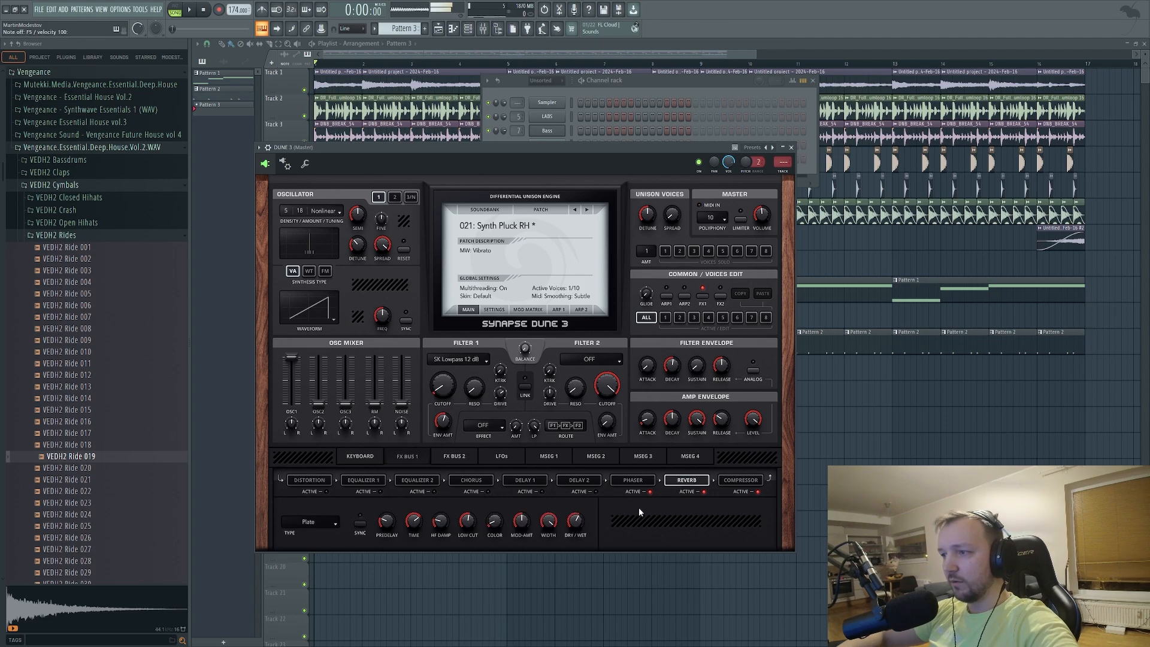
pyautogui.click(575, 481)
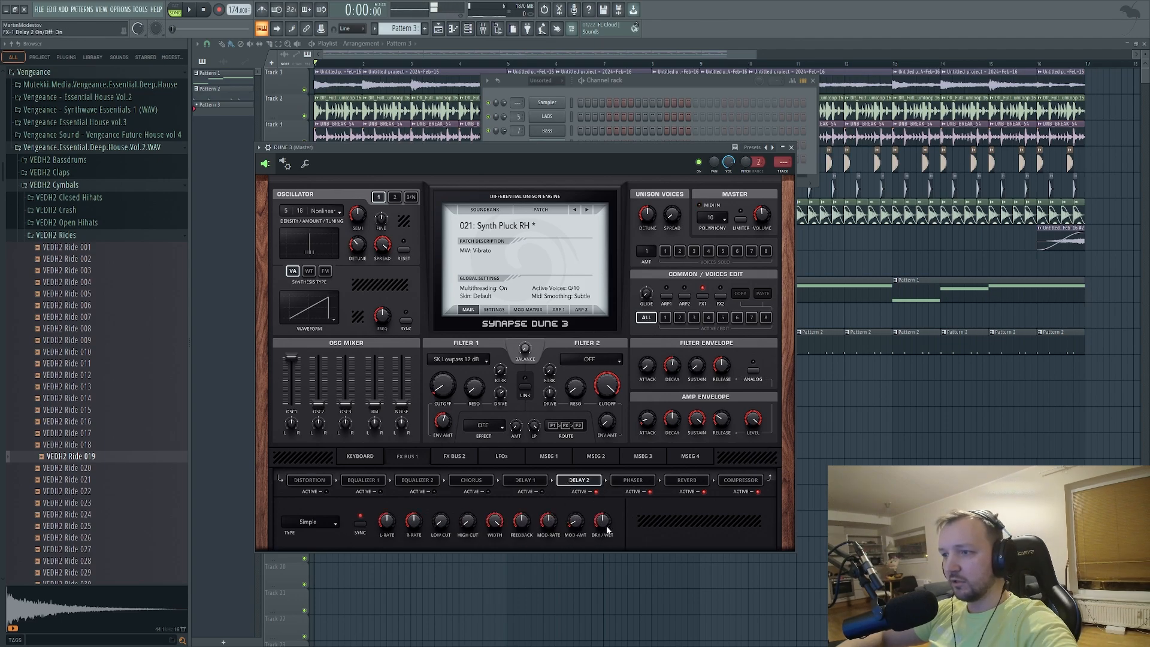
pyautogui.moveTo(607, 529); pyautogui.dragTo(607, 521)
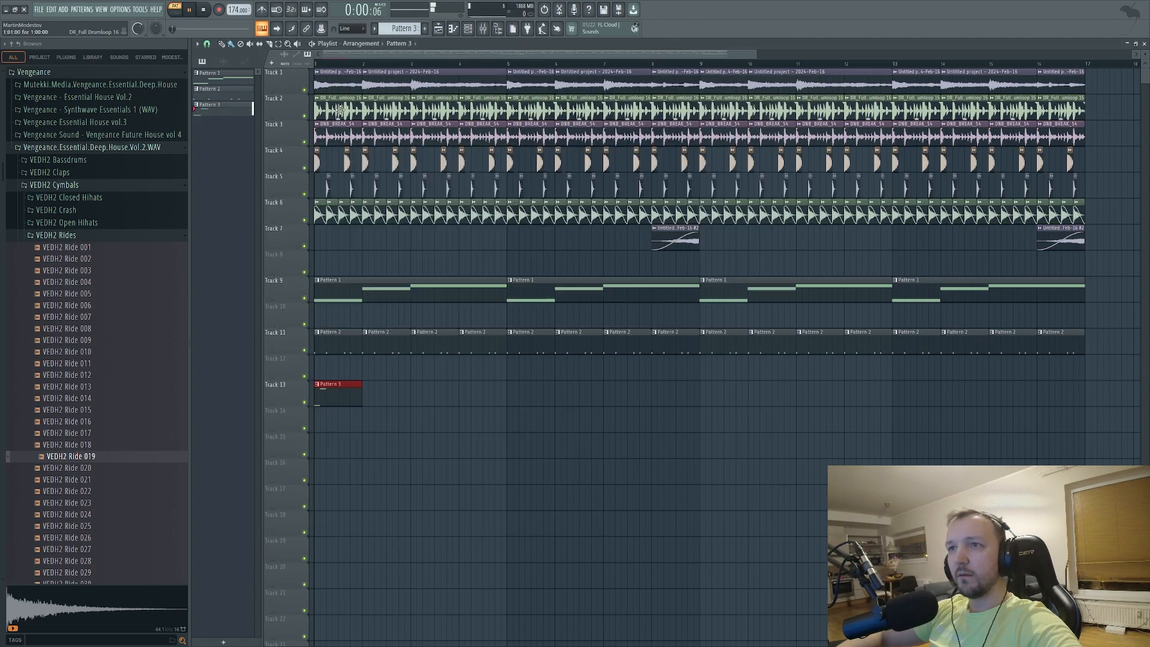
# Write an eight-note pluck melody in the piano roll of the Pattern 3 clip on Track 13
pyautogui.press('l')
pyautogui.scroll(4, 377, 385)
pyautogui.press('space')
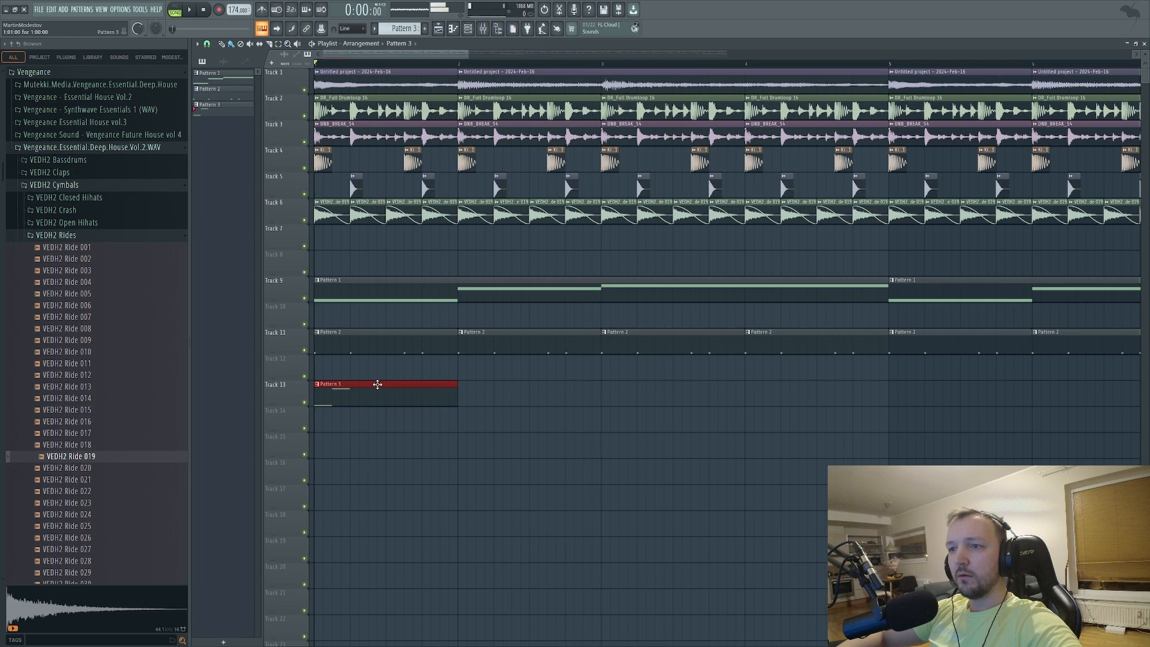
pyautogui.doubleClick(378, 385)
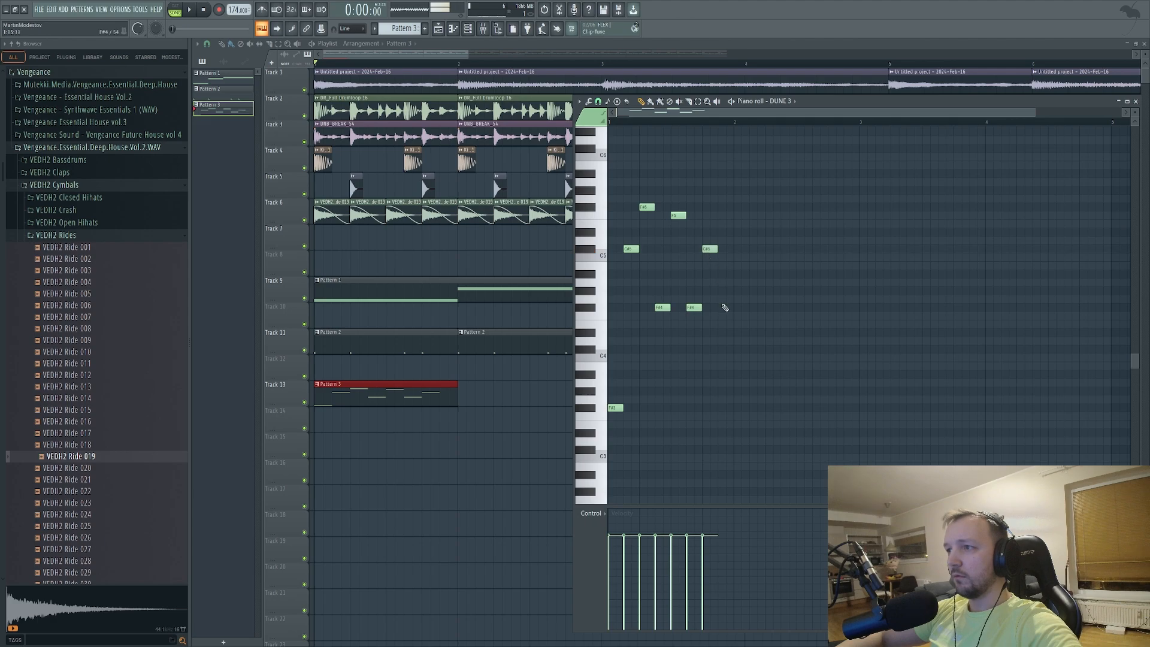
pyautogui.hotkey('ctrl', 'a')
pyautogui.rightClick(414, 424)
# Repeat the Pattern 3 clip along Track 13 until it fills the first eight bars
pyautogui.hotkey('ctrl', 'b')
pyautogui.hotkey('ctrl', 'b')
pyautogui.hotkey('ctrl', 'b')
pyautogui.press('space')
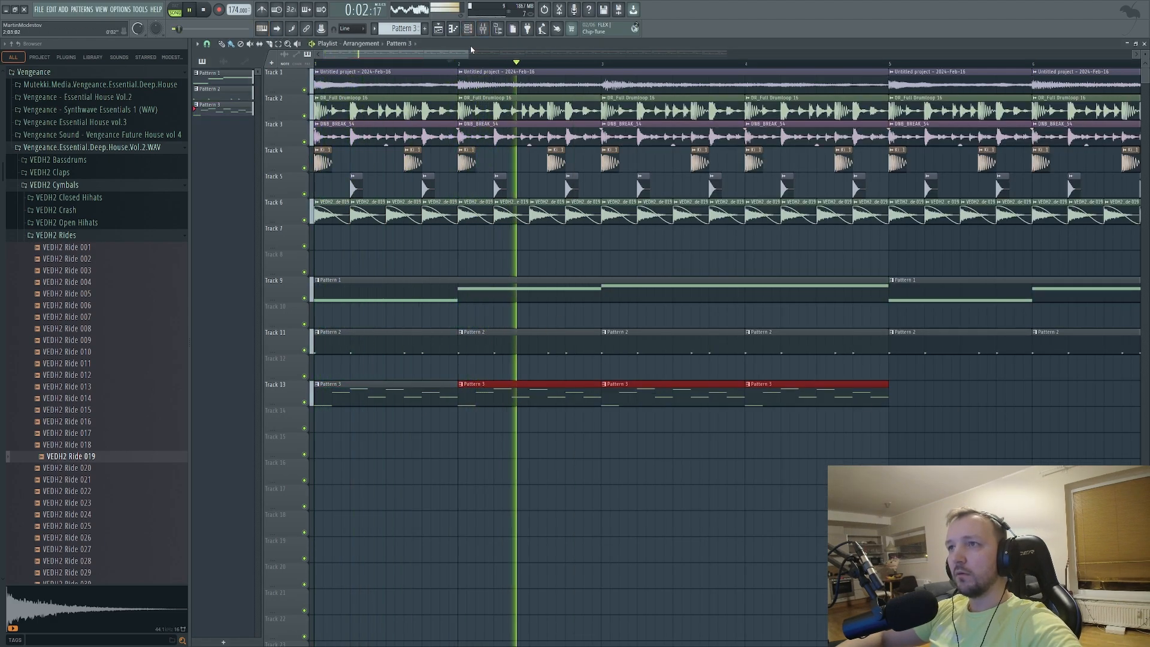
pyautogui.scroll(-3, 489, 63)
pyautogui.hotkey('ctrl', 'b')
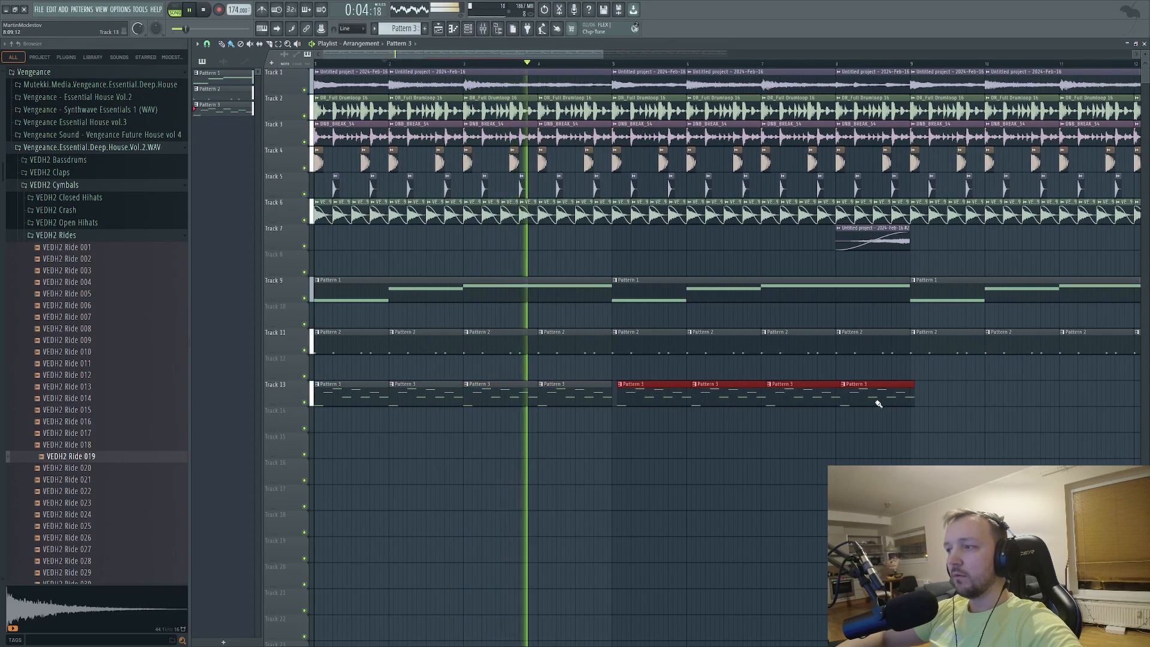
# Open the Dune 3 channel and the mixer, and route Dune 3 to the free mixer insert 8
pyautogui.doubleClick(655, 400)
pyautogui.press('F6')
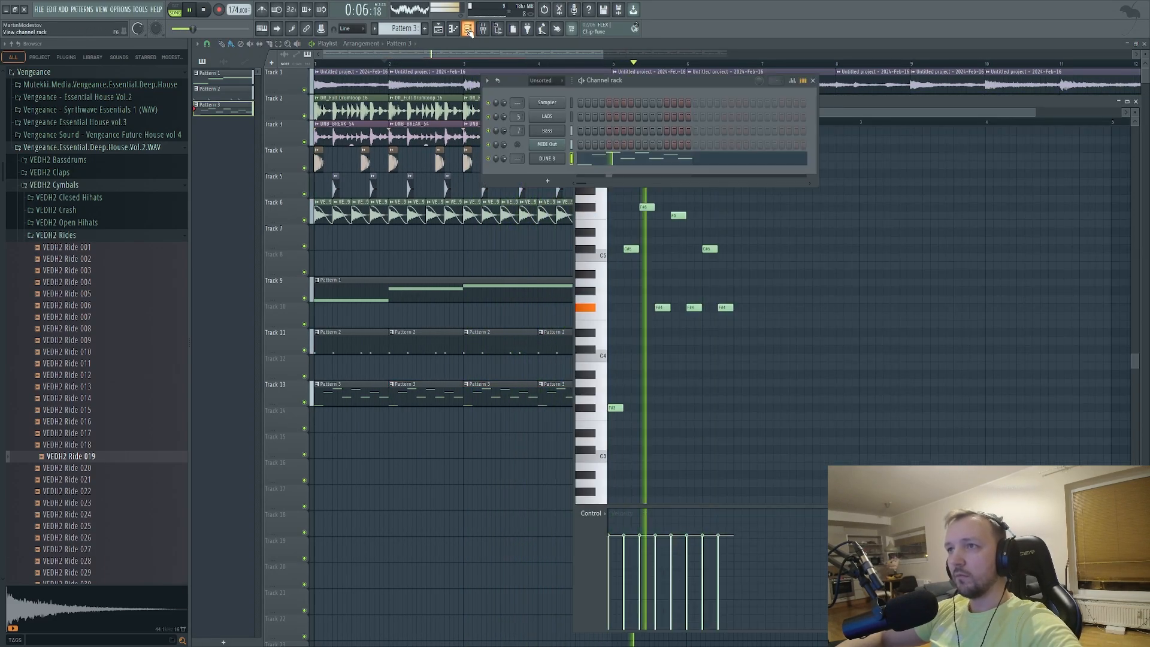
pyautogui.click(548, 159)
pyautogui.press('space')
pyautogui.click(483, 29)
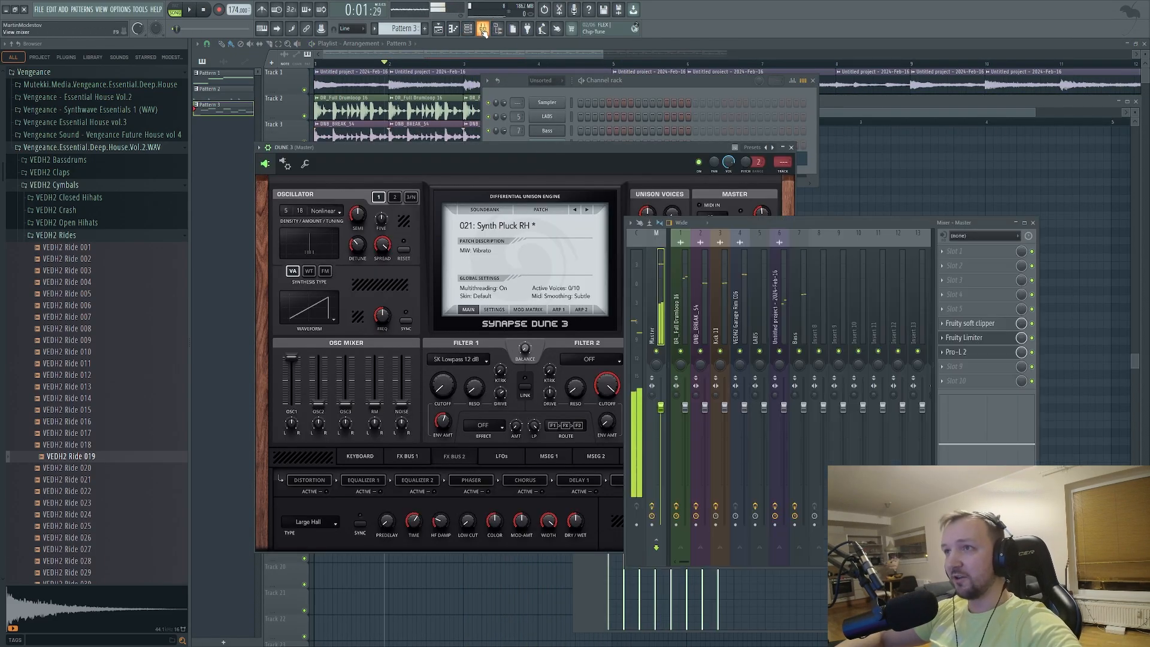
pyautogui.click(819, 302)
pyautogui.hotkey('ctrl', 'l')
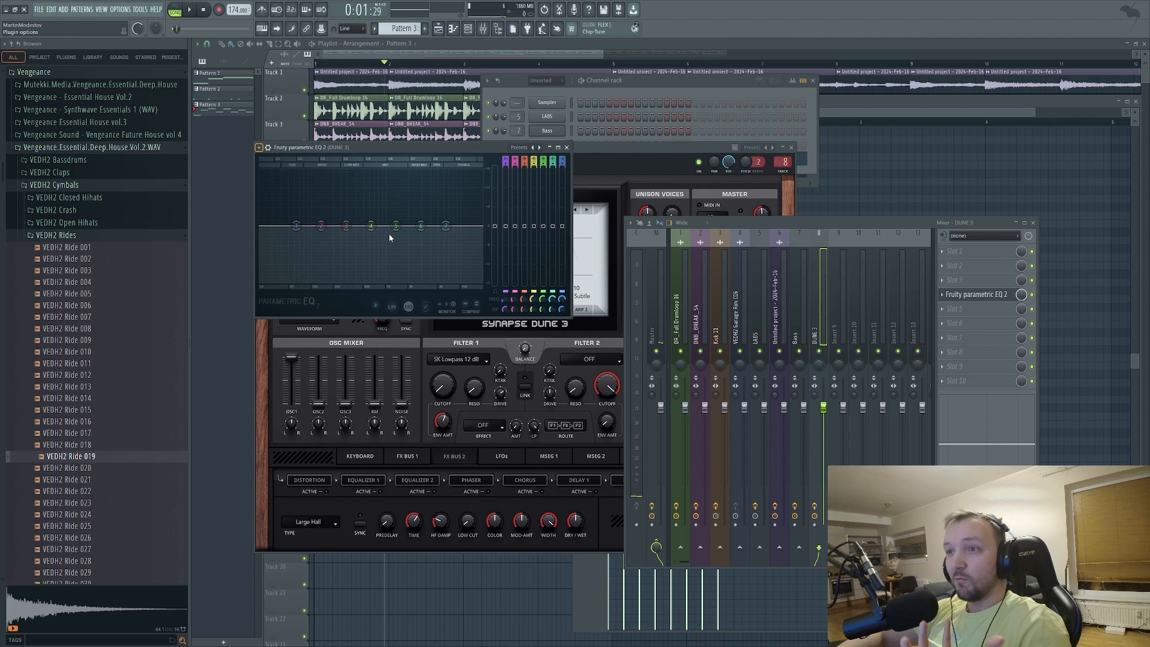
# Load a low- and high-cut preset in the Dune 3 insert's Fruity Parametric EQ 2 and raise band 1's high-pass frequency
pyautogui.click(540, 147)
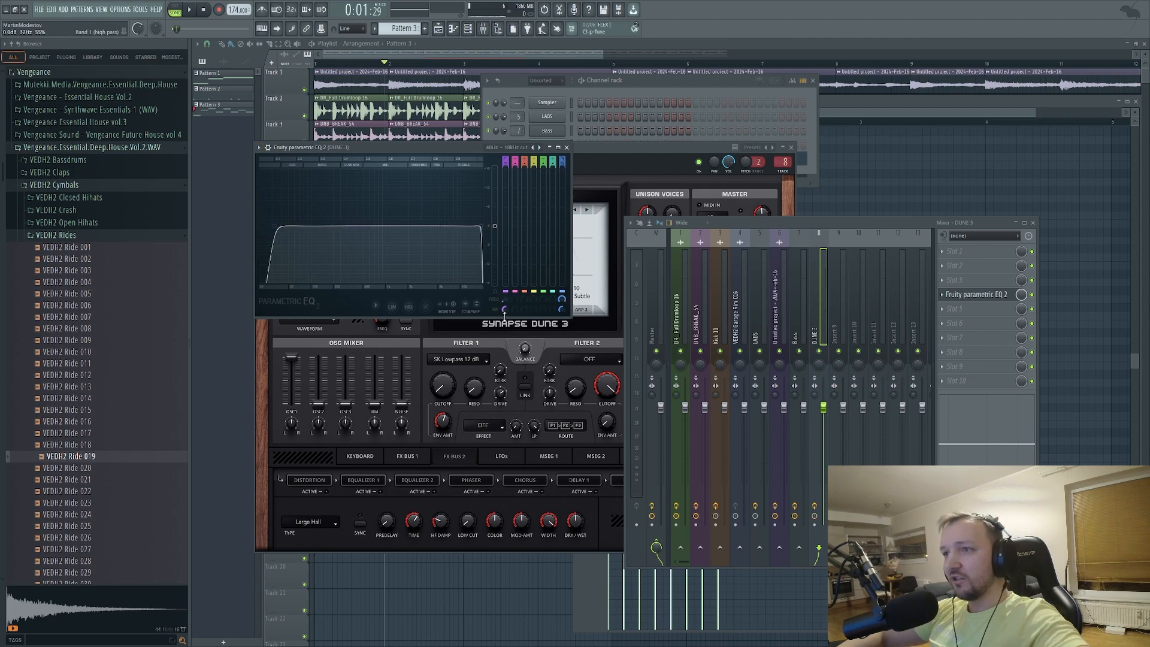
pyautogui.moveTo(505, 309); pyautogui.dragTo(506, 260)
pyautogui.press('space')
pyautogui.press('space')
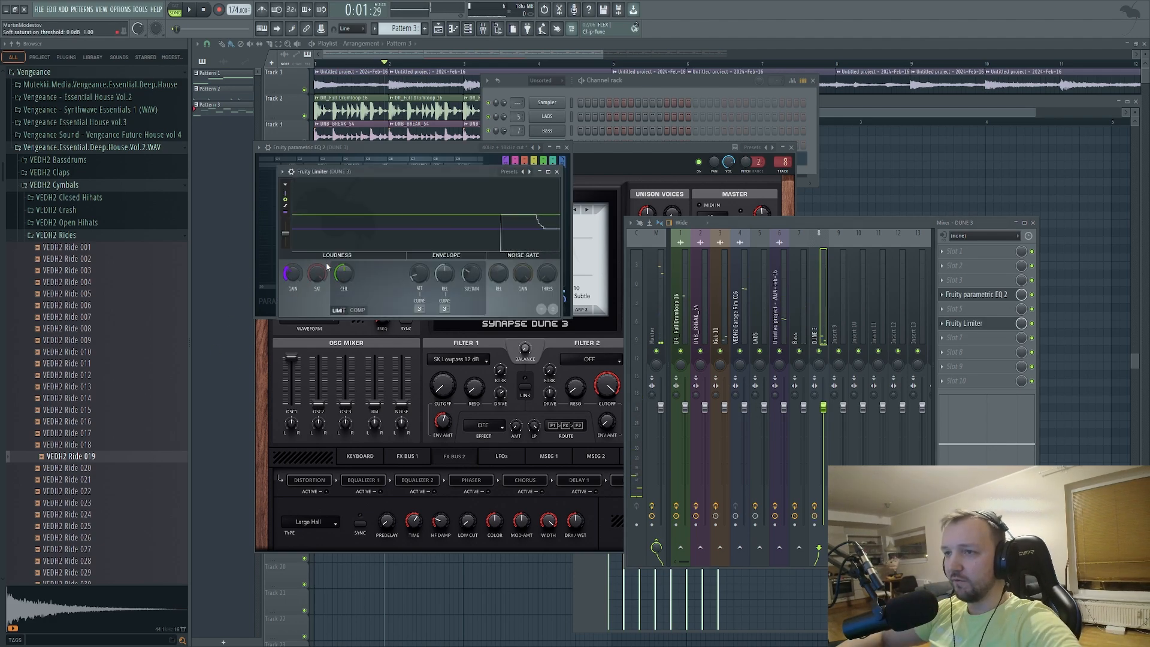
# Set Dune 3's Filter 1 to CL Lowpass 24 dB with a lower cutoff, and add Timeless 2 to the insert's slot 5
pyautogui.click(636, 167)
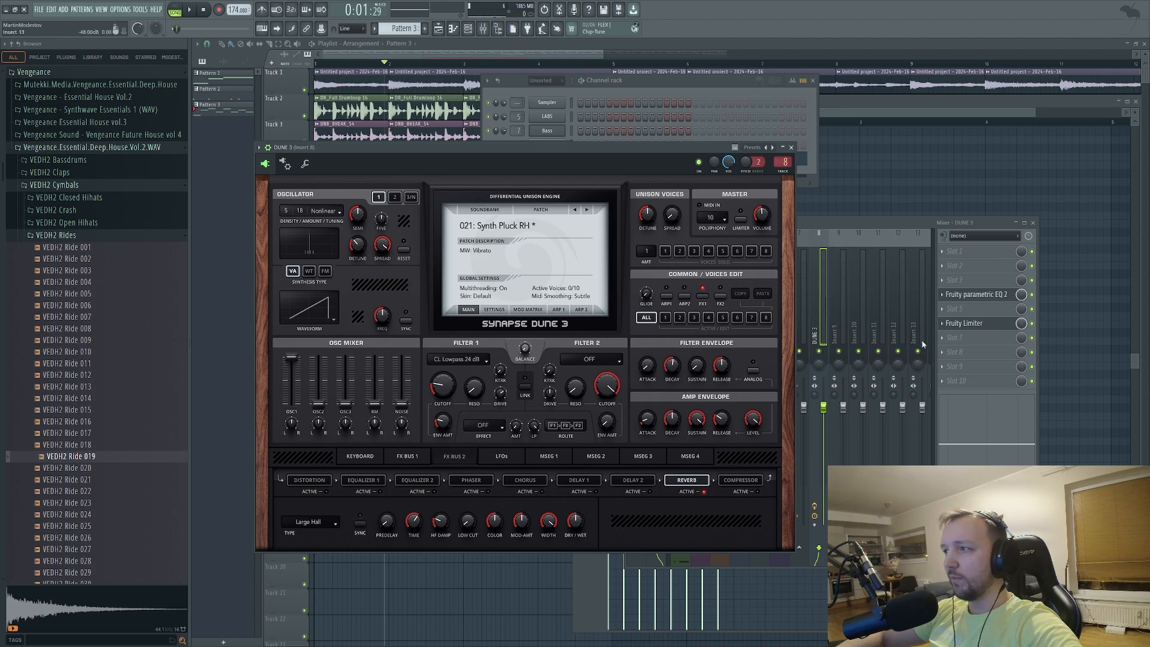
pyautogui.click(969, 309)
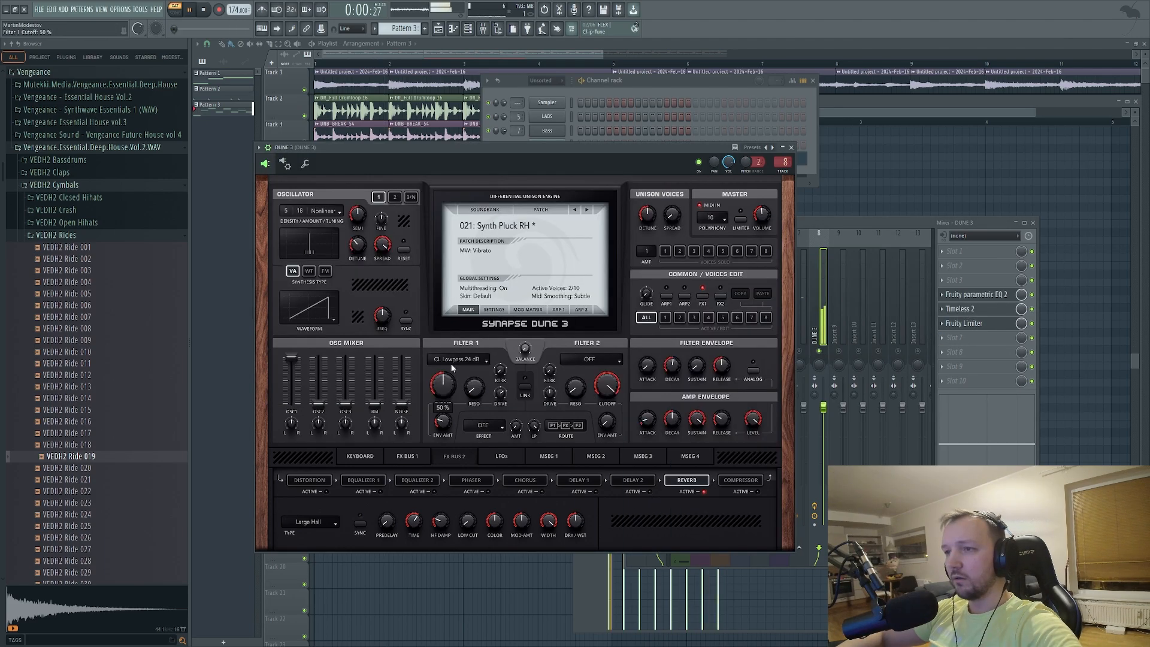
pyautogui.moveTo(451, 361); pyautogui.dragTo(452, 383)
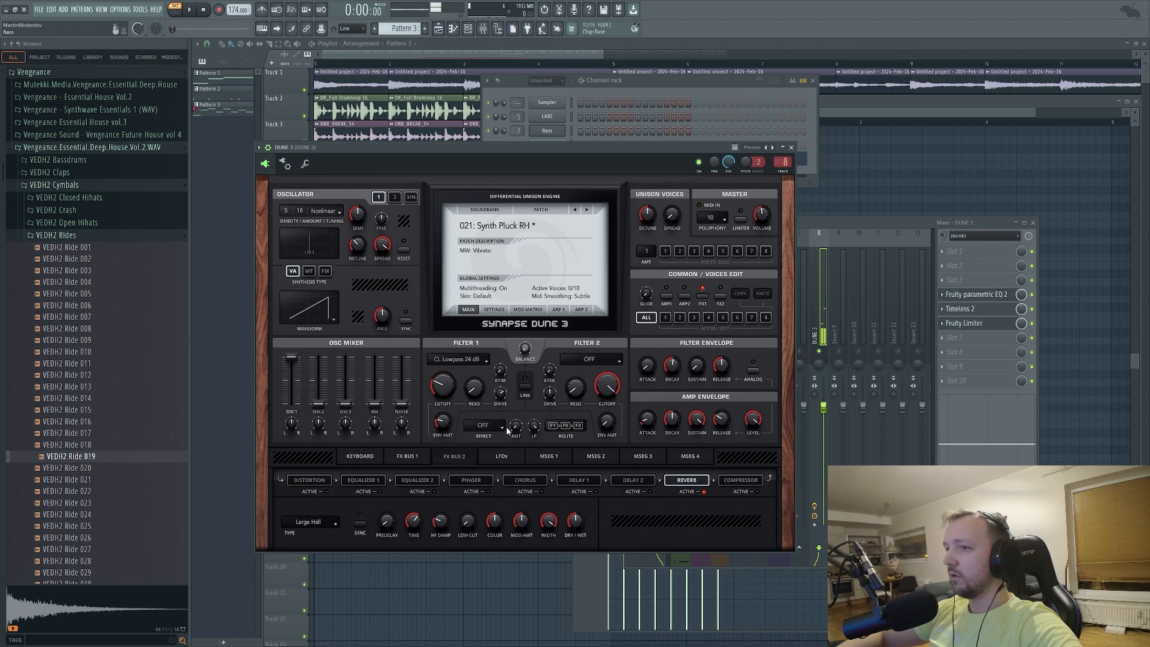
# Check the Timeless 2 delay's filters, close it, and adjust the dry/wet mix of Dune 3's Large Hall reverb
pyautogui.click(969, 309)
pyautogui.click(969, 308)
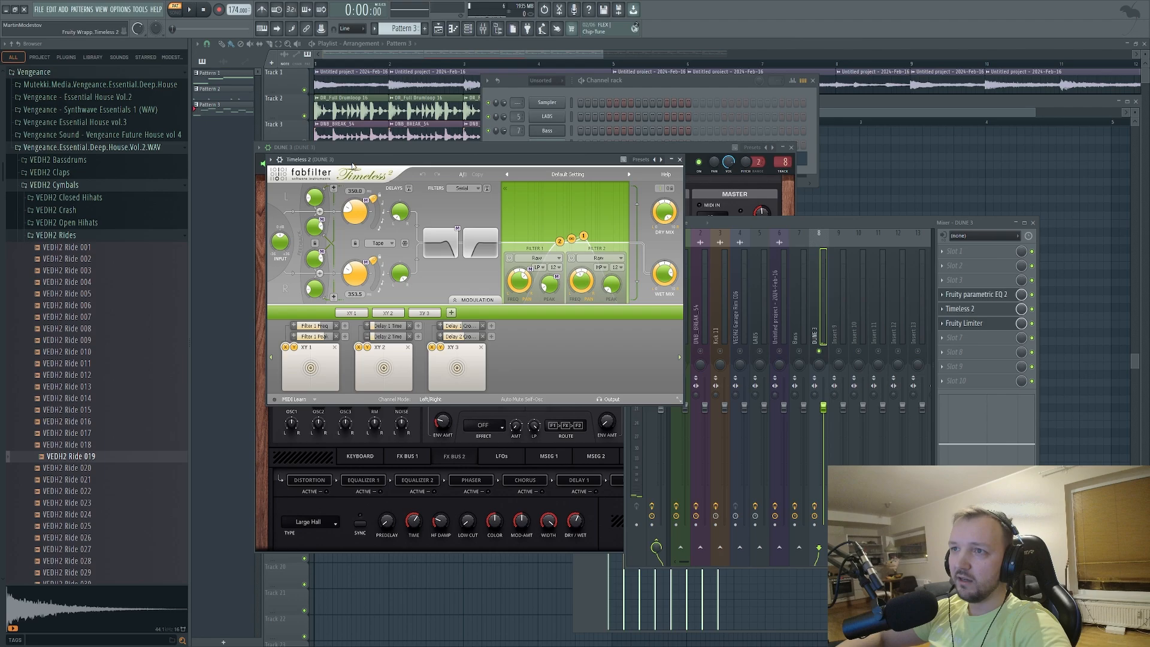
pyautogui.moveTo(352, 163); pyautogui.dragTo(405, 181)
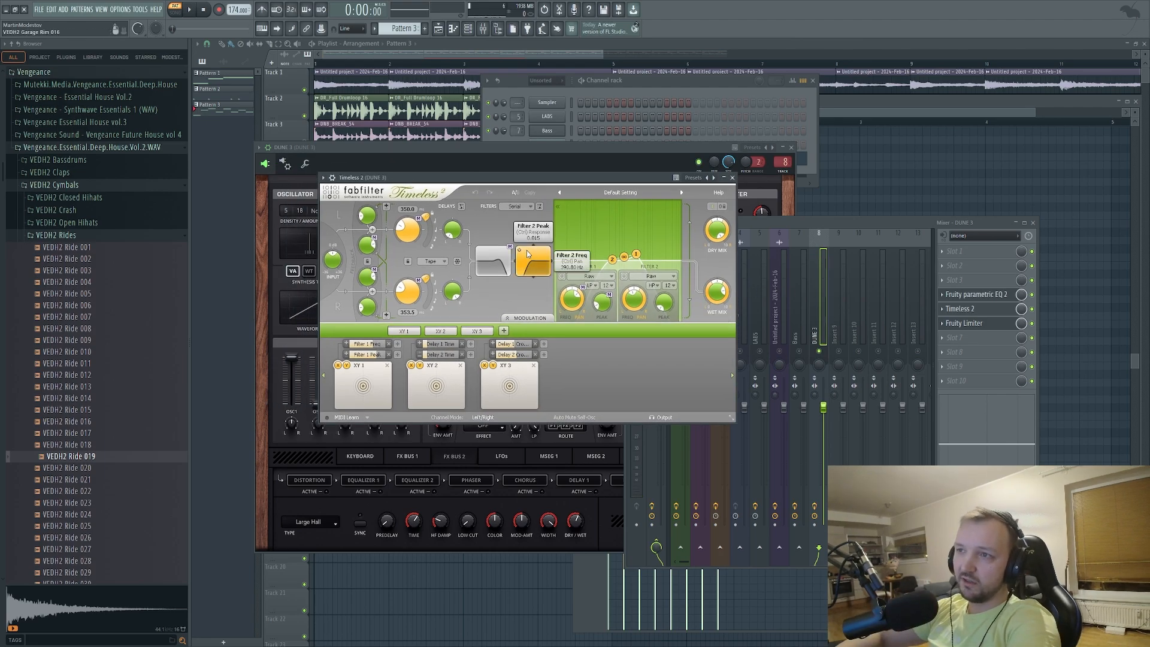
pyautogui.click(982, 310)
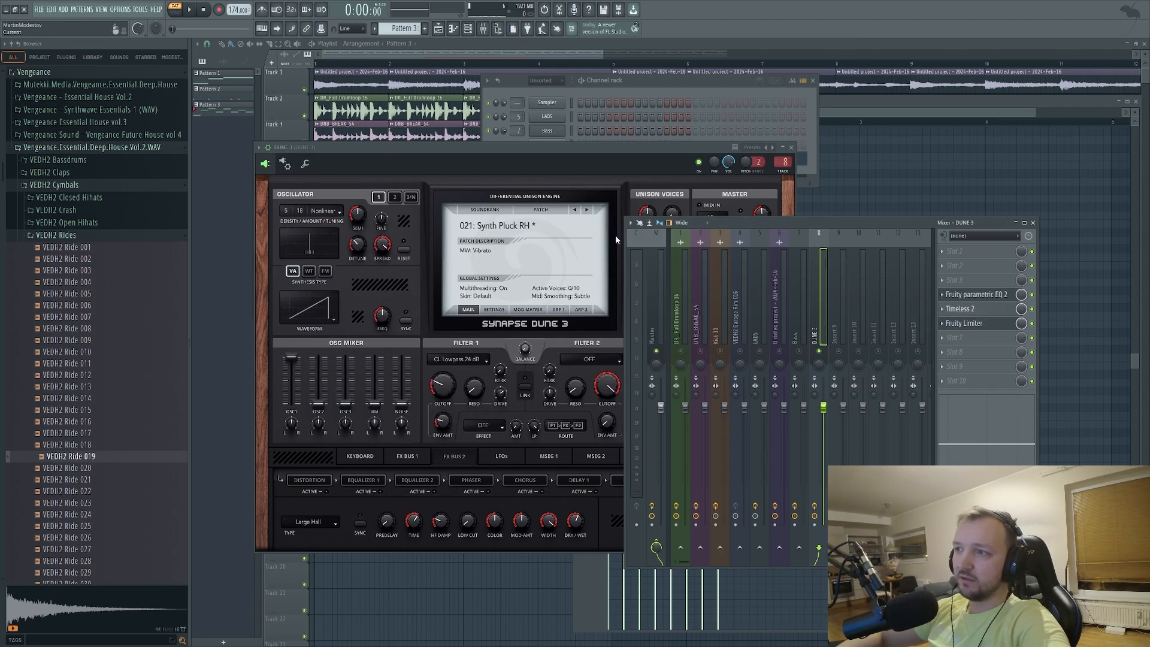
pyautogui.click(569, 148)
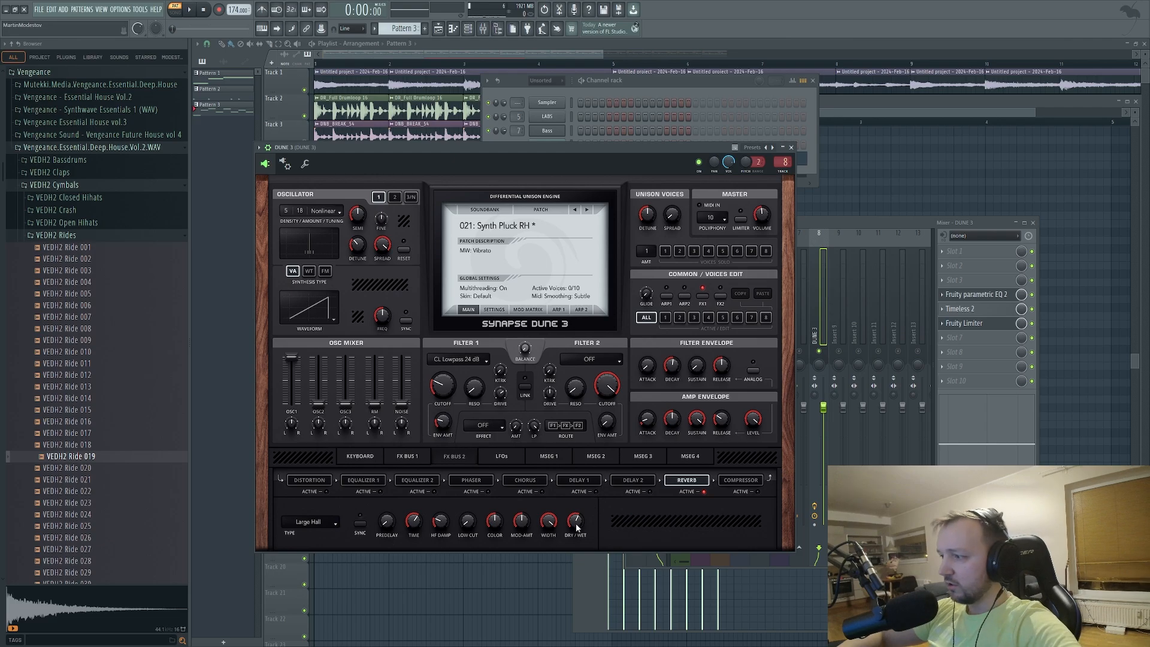
pyautogui.moveTo(573, 522); pyautogui.dragTo(577, 516)
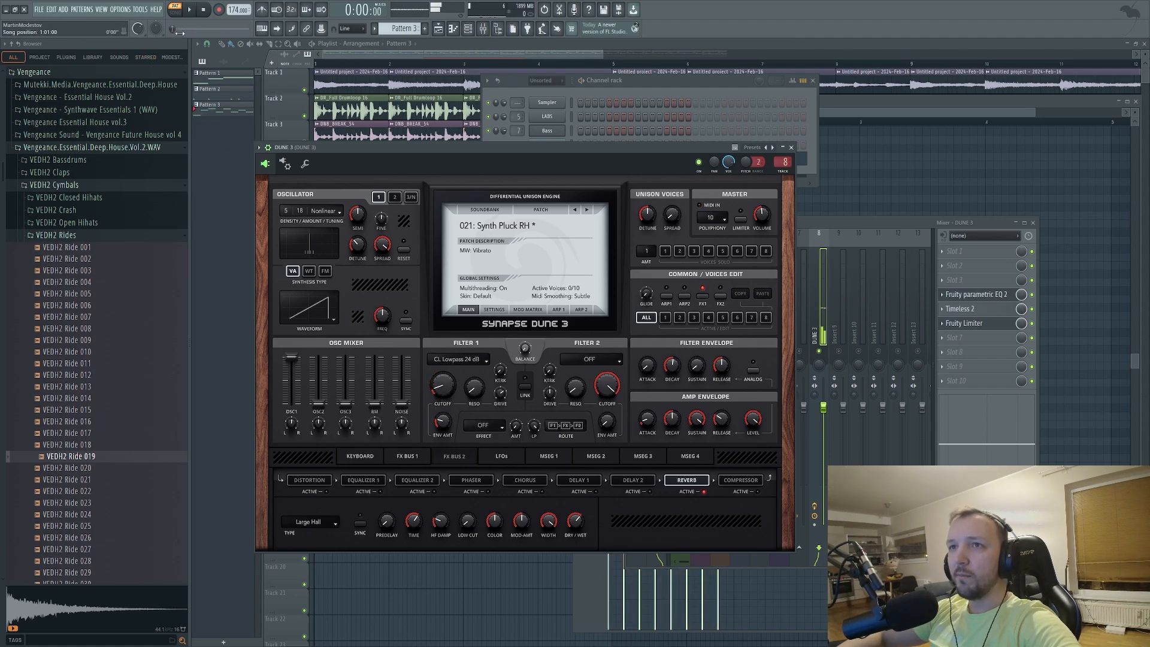
# Create an automation clip for Dune 3's Filter 1 cutoff on Track 8 and deselect the Pattern 3 clips
pyautogui.click(368, 96)
pyautogui.click(873, 42)
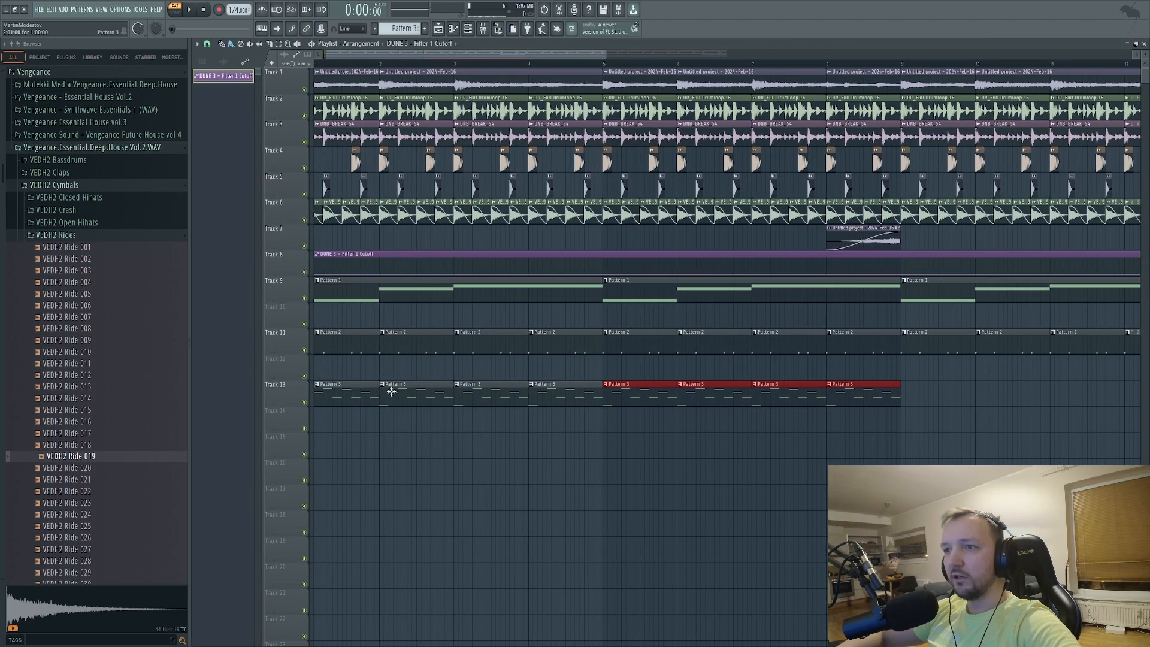
pyautogui.click(401, 467)
pyautogui.moveTo(472, 461); pyautogui.dragTo(244, 449)
pyautogui.rightClick(444, 464)
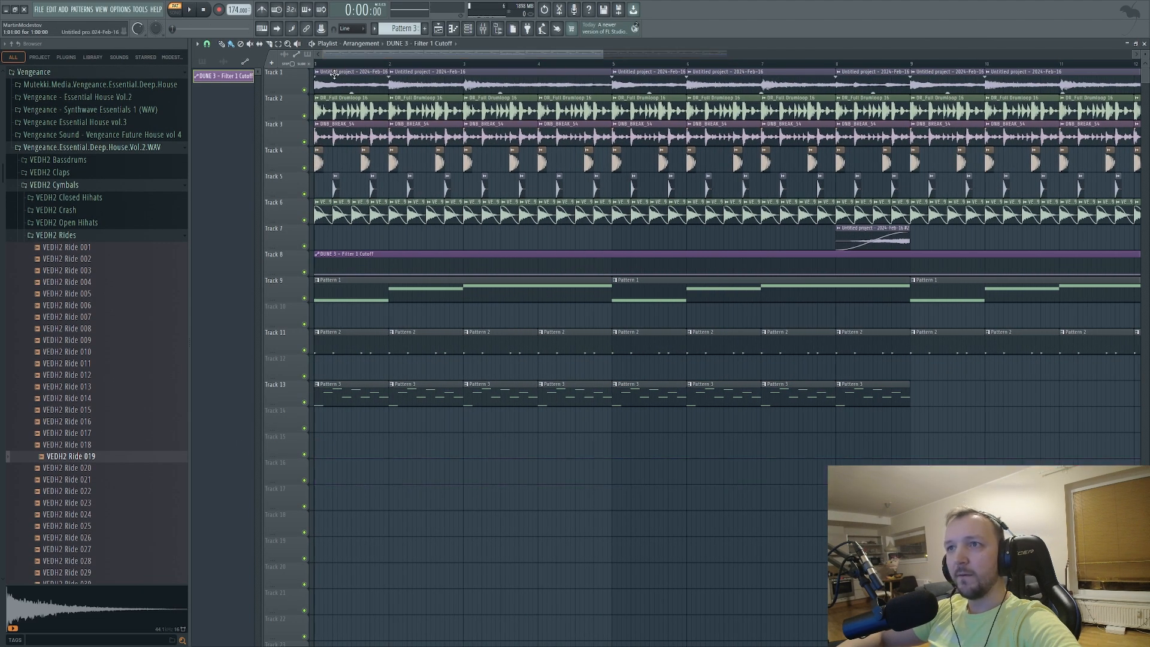
# Shape the cutoff automation on Track 8 to rise to a peak at bar 7 and fall back by bar 9
pyautogui.scroll(-3, 639, 263)
pyautogui.rightClick(672, 270)
pyautogui.moveTo(672, 270); pyautogui.dragTo(617, 264)
pyautogui.moveTo(716, 269); pyautogui.dragTo(718, 273)
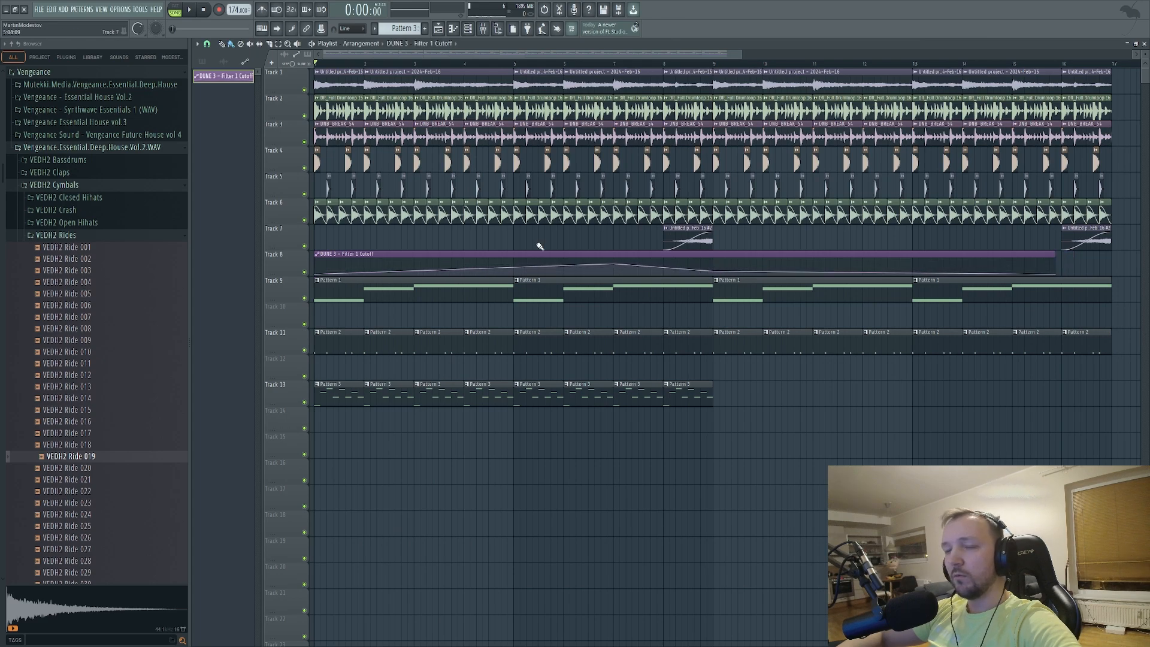
# Audition the pluck alone and with the full mix, and trim the cutoff automation clip to the first eight bars
pyautogui.press('space')
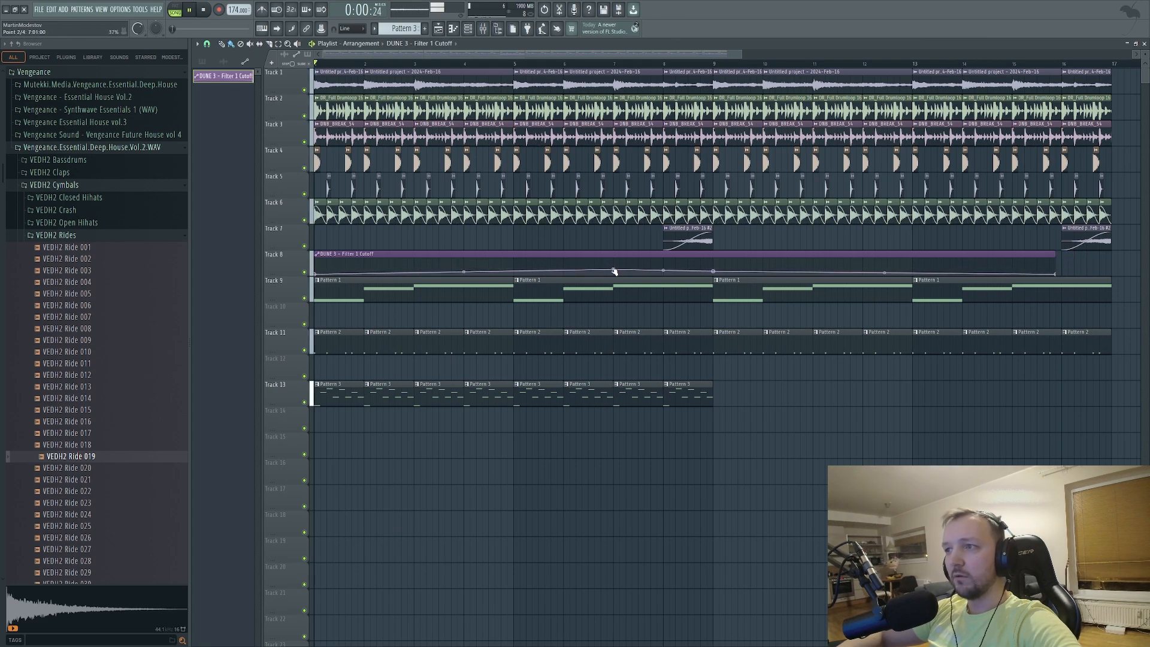
pyautogui.click(483, 28)
pyautogui.press('space')
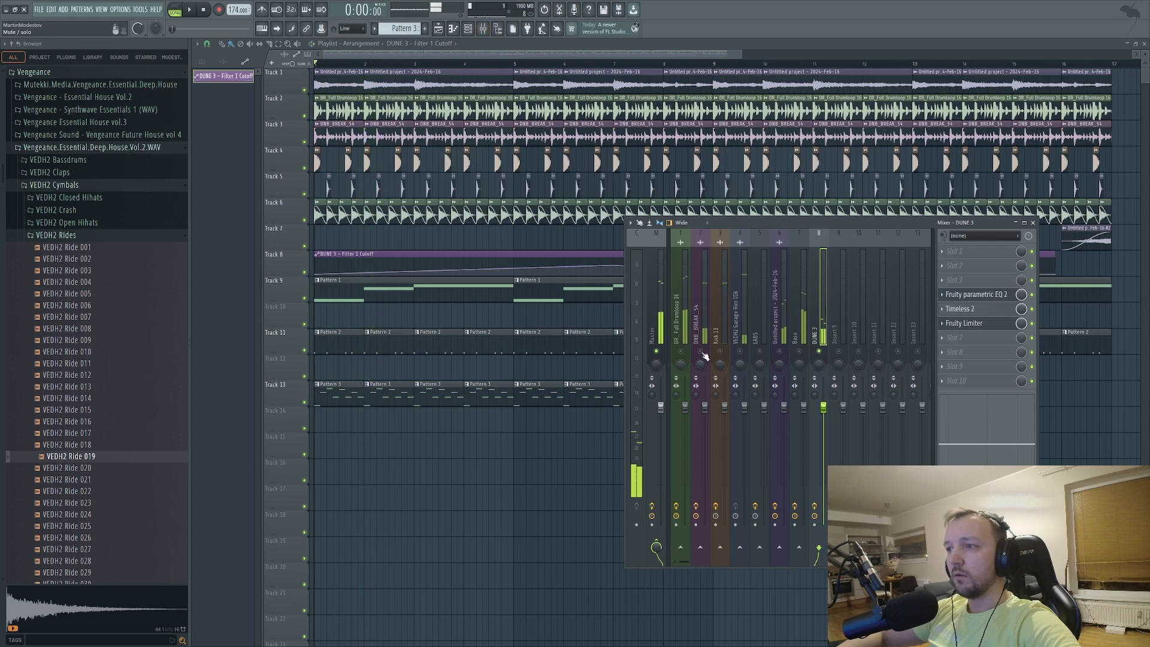
pyautogui.rightClick(681, 352)
pyautogui.rightClick(681, 352)
pyautogui.press('space')
pyautogui.press('F9')
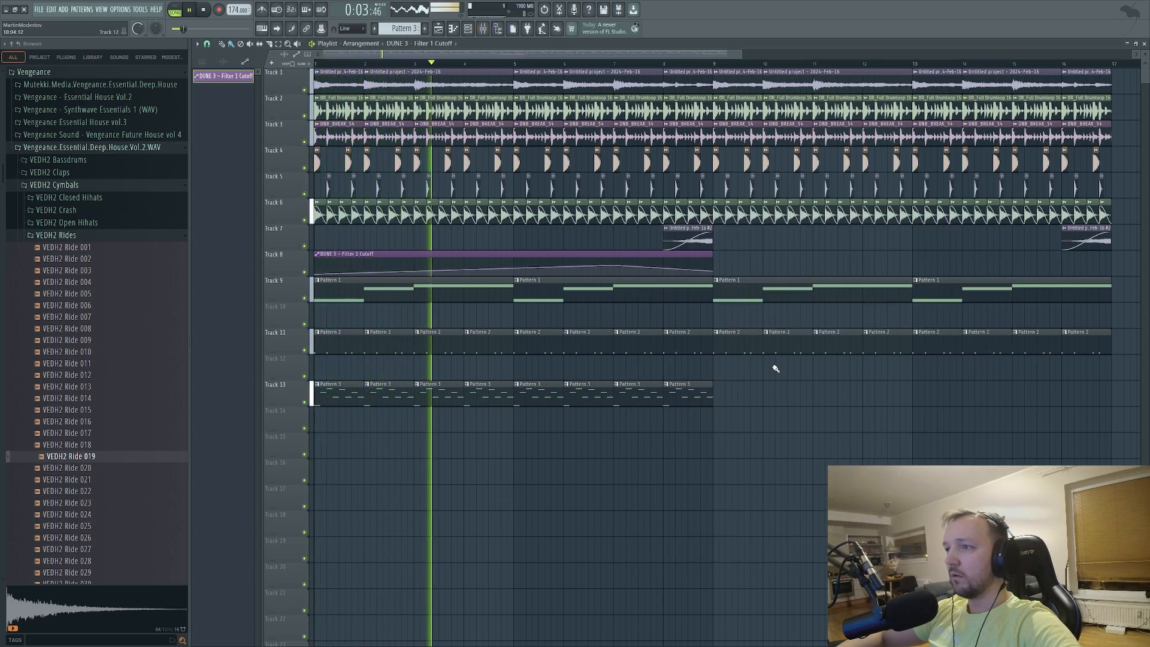
# Stop playback and isolate Tracks 9 and 11 in the playlist
pyautogui.press('space')
pyautogui.rightClick(305, 298)
pyautogui.click(304, 351)
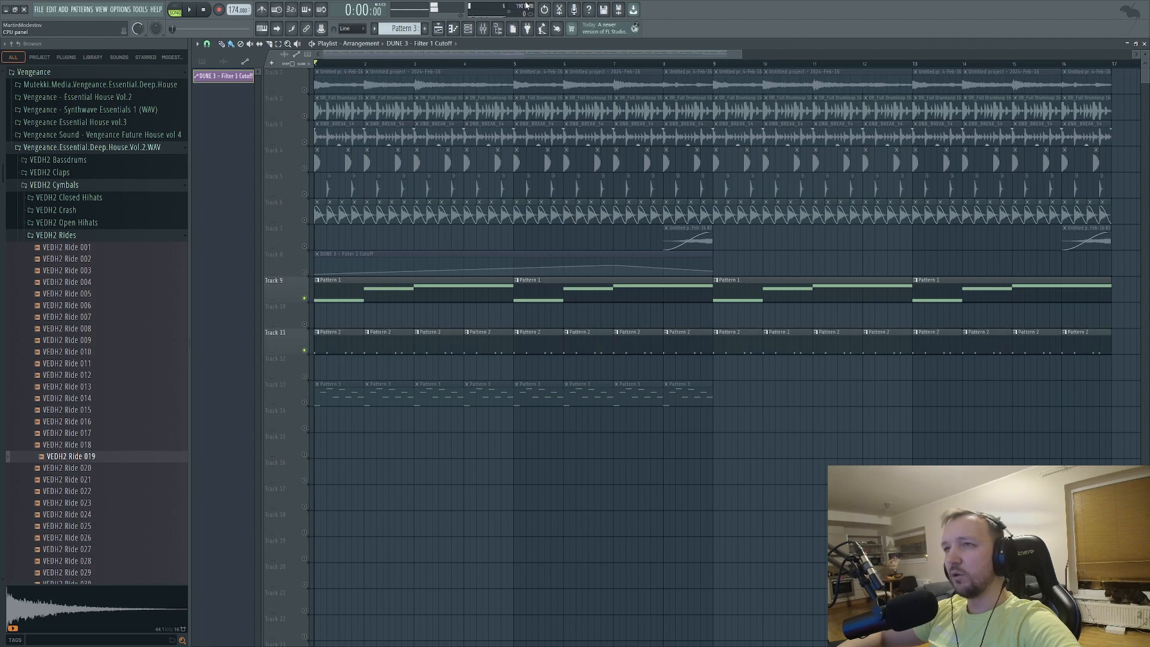
# Turn on band ducking in the Bass insert's Kickstart 2 with the frequency at 236 Hz, and close the plugin and mixer
pyautogui.click(483, 30)
pyautogui.press('space')
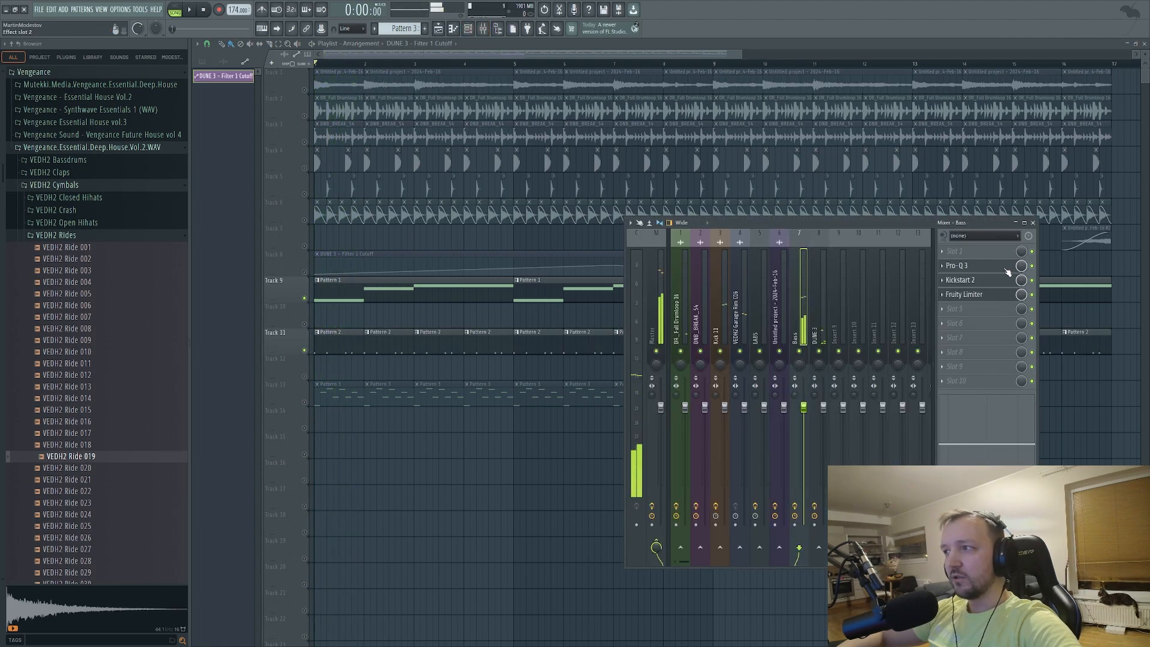
pyautogui.click(977, 280)
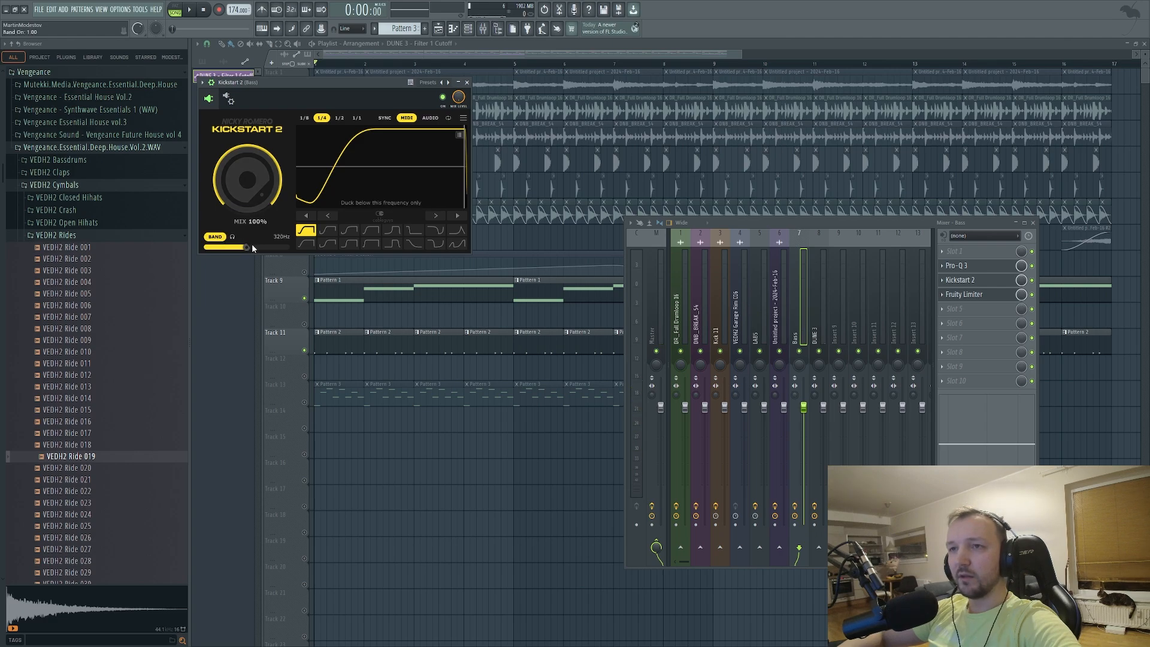
pyautogui.moveTo(249, 246); pyautogui.dragTo(243, 246)
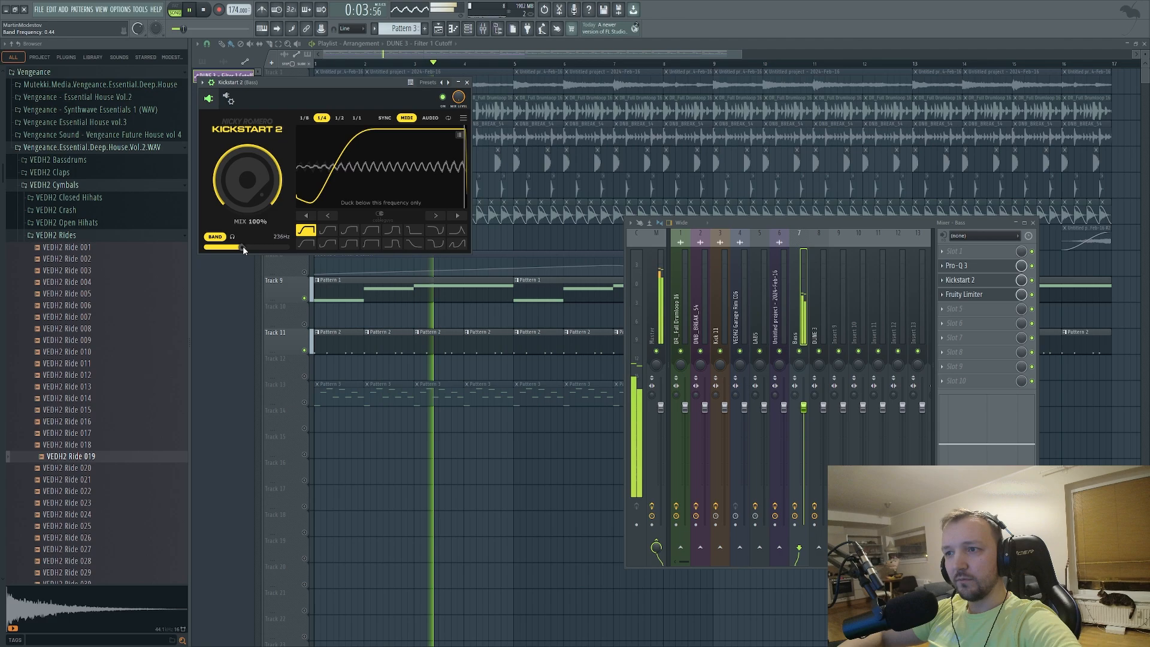
pyautogui.press('F12')
pyautogui.press('space')
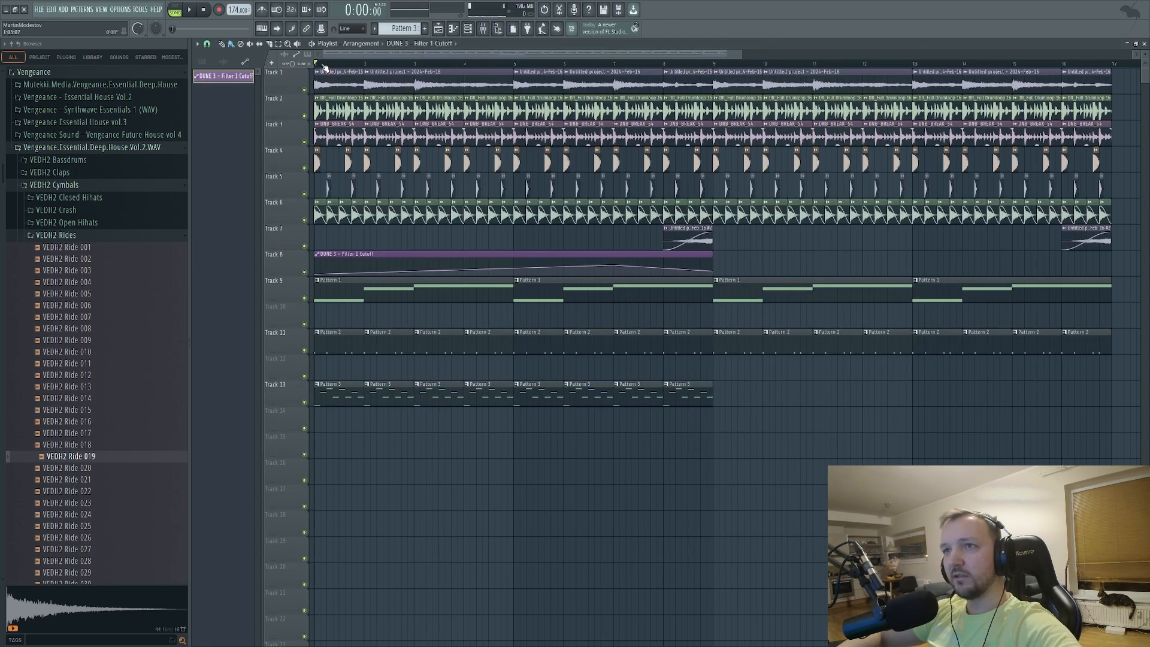
# Duplicate all eight Pattern 3 clips on Track 13 to fill bars 9 to 16 during playback
pyautogui.press('space')
pyautogui.moveTo(766, 397); pyautogui.dragTo(327, 392)
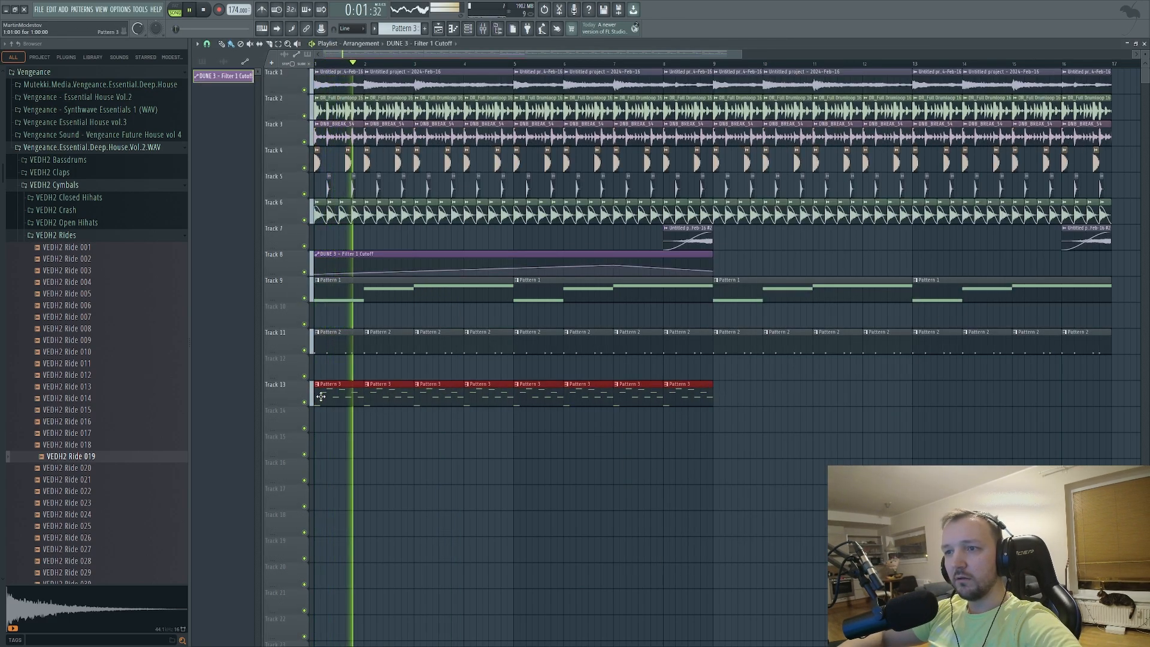
pyautogui.hotkey('ctrl', 'b')
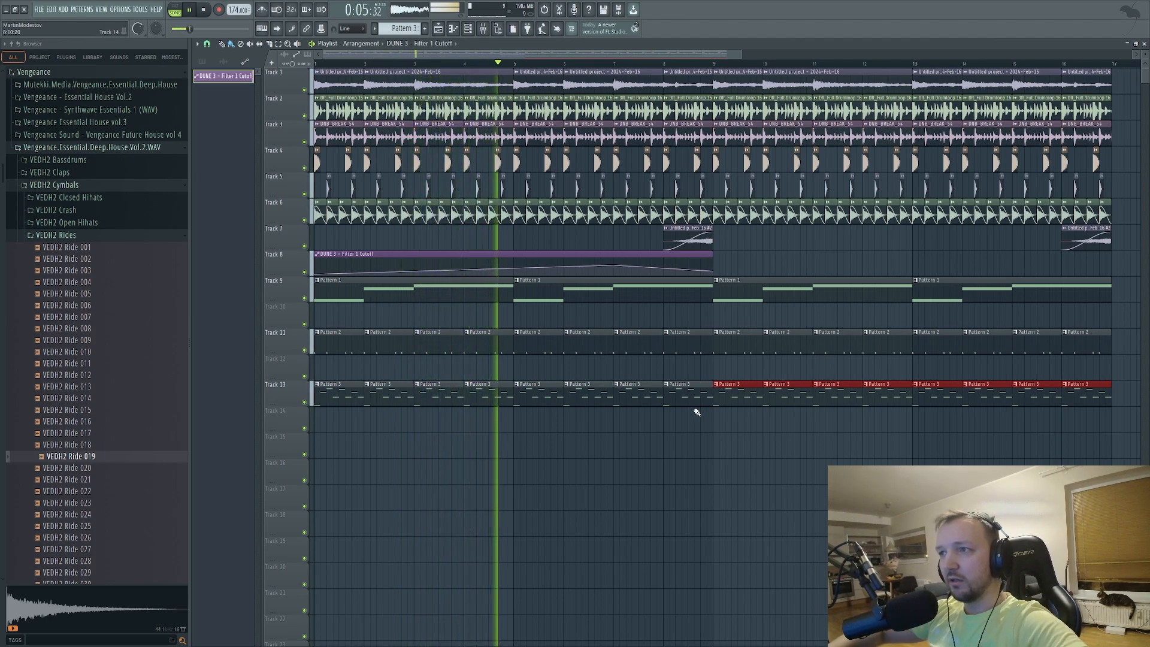
# Stretch the Filter 1 cutoff automation on Track 8 so its peak falls at bar 16
pyautogui.moveTo(615, 265); pyautogui.dragTo(1066, 269)
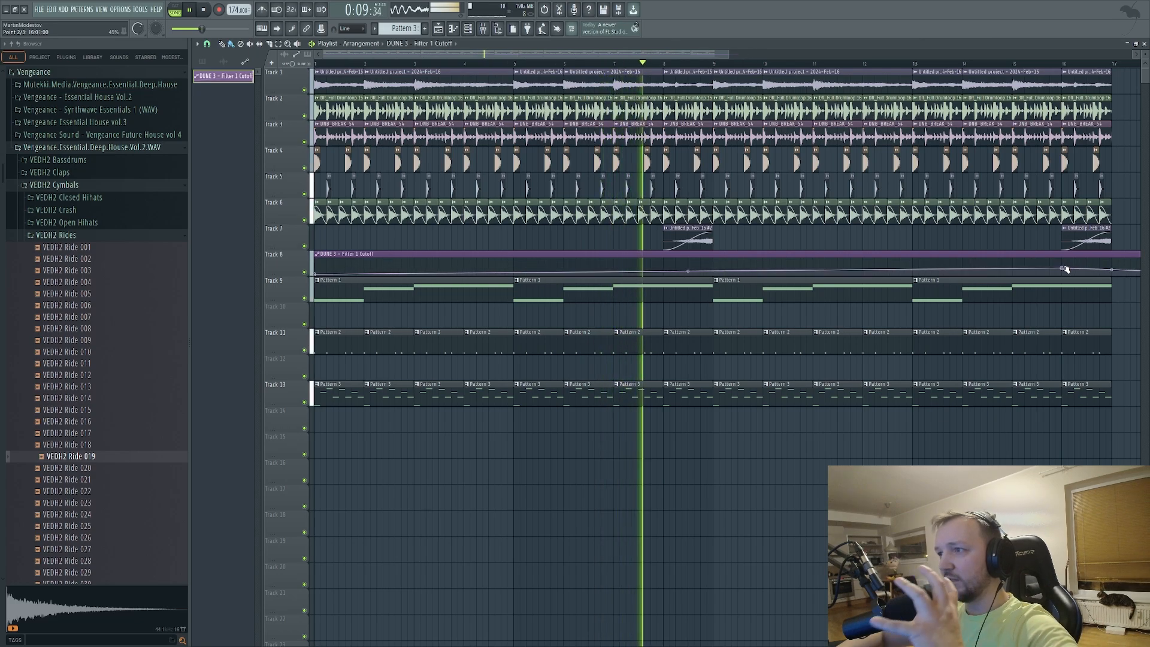
pyautogui.scroll(-3, 583, 252)
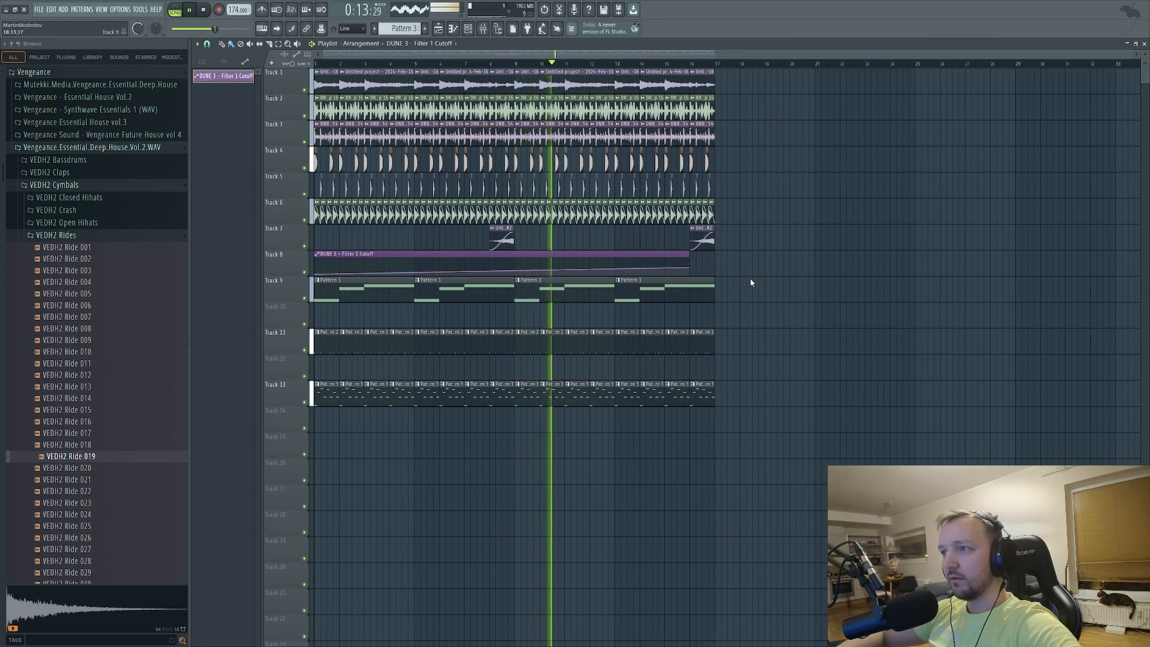
# Stop playback and open the bass notes of Pattern 2 in the piano roll
pyautogui.scroll(2, 726, 156)
pyautogui.scroll(2, 725, 155)
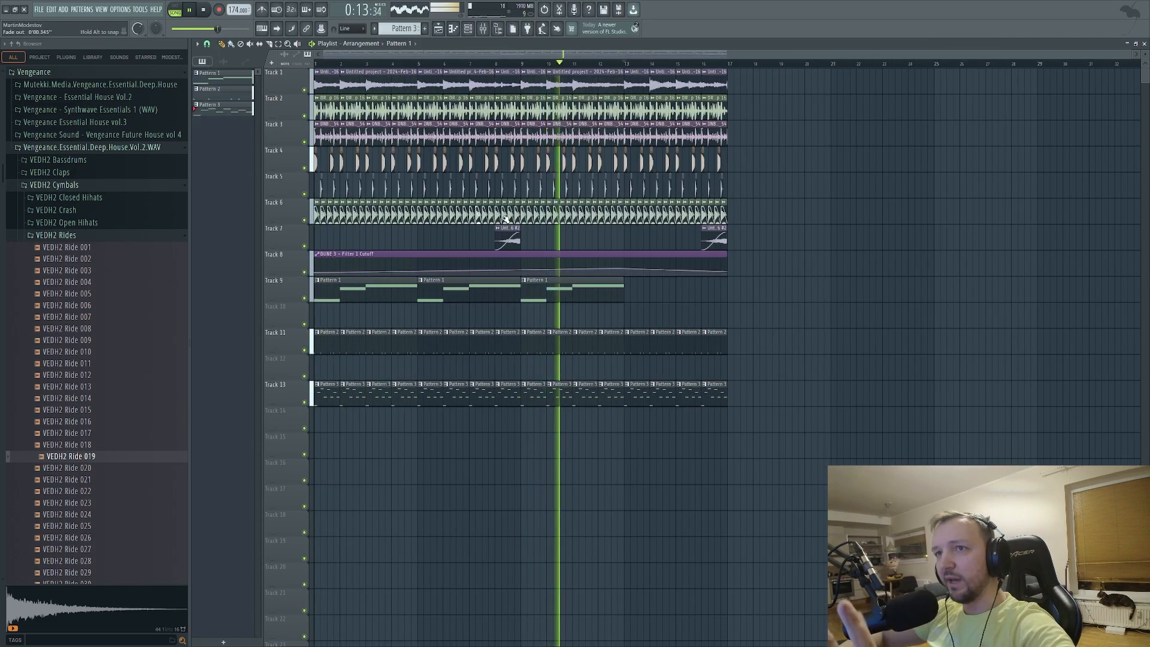
pyautogui.click(238, 109)
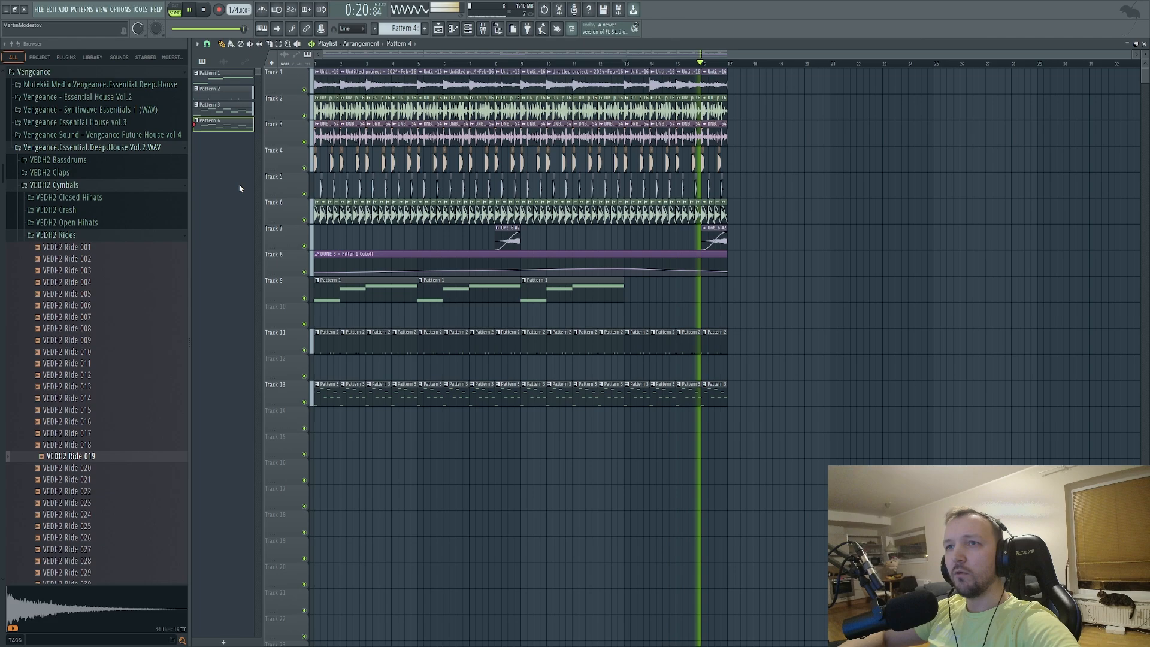
pyautogui.press('space')
pyautogui.click(237, 129)
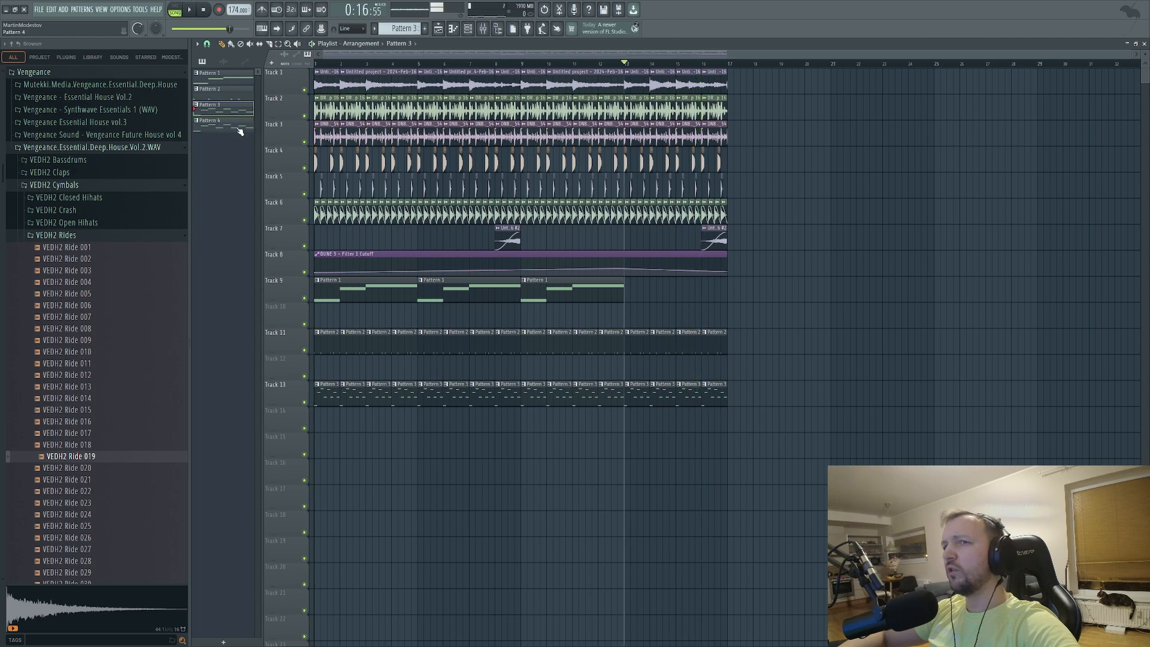
pyautogui.press('F7')
pyautogui.scroll(-2, 639, 301)
# Replace the three existing bass notes in Pattern 2 with a single one-bar D#5 note at the start
pyautogui.click(596, 273)
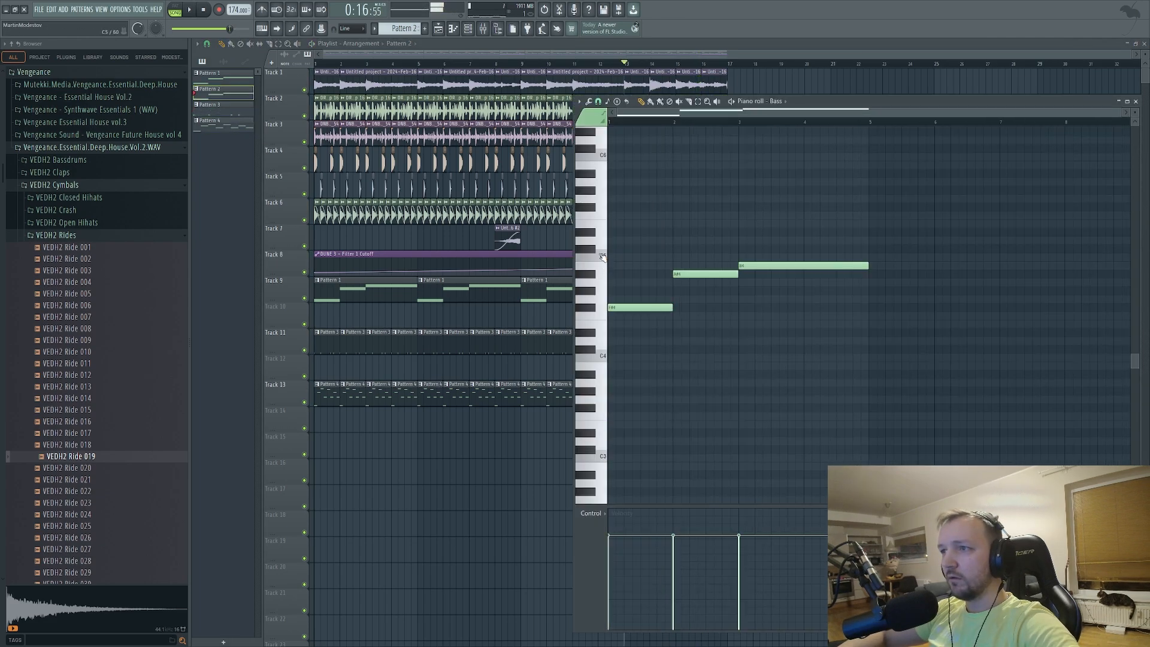
pyautogui.click(612, 232)
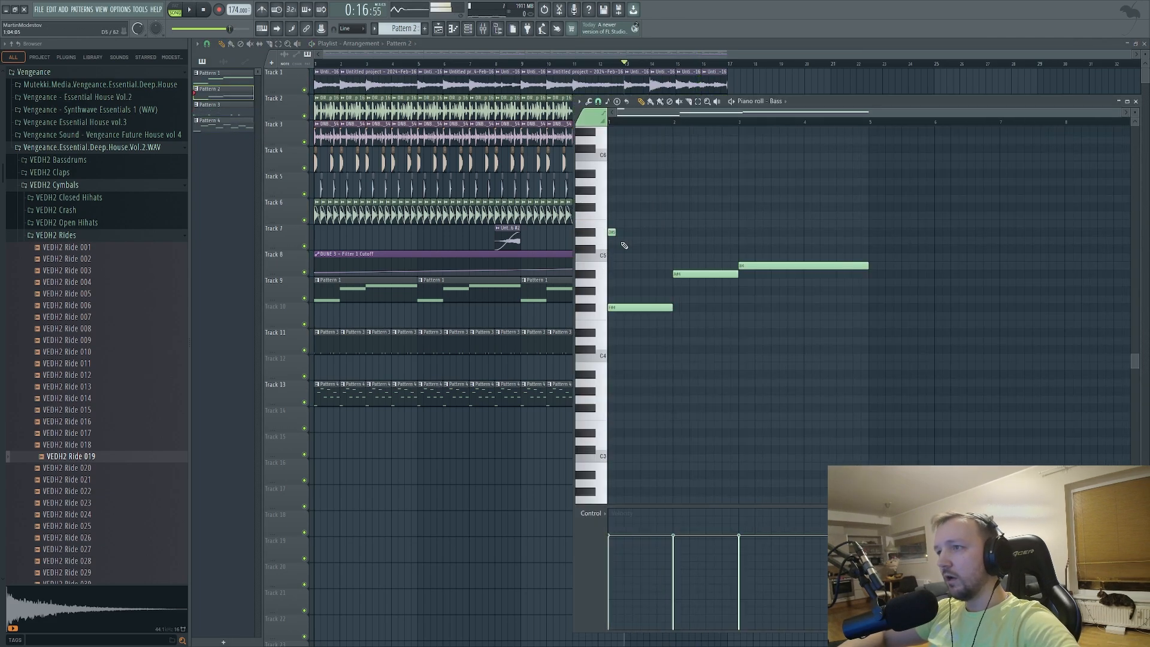
pyautogui.rightClick(657, 308)
pyautogui.rightClick(756, 266)
pyautogui.rightClick(709, 274)
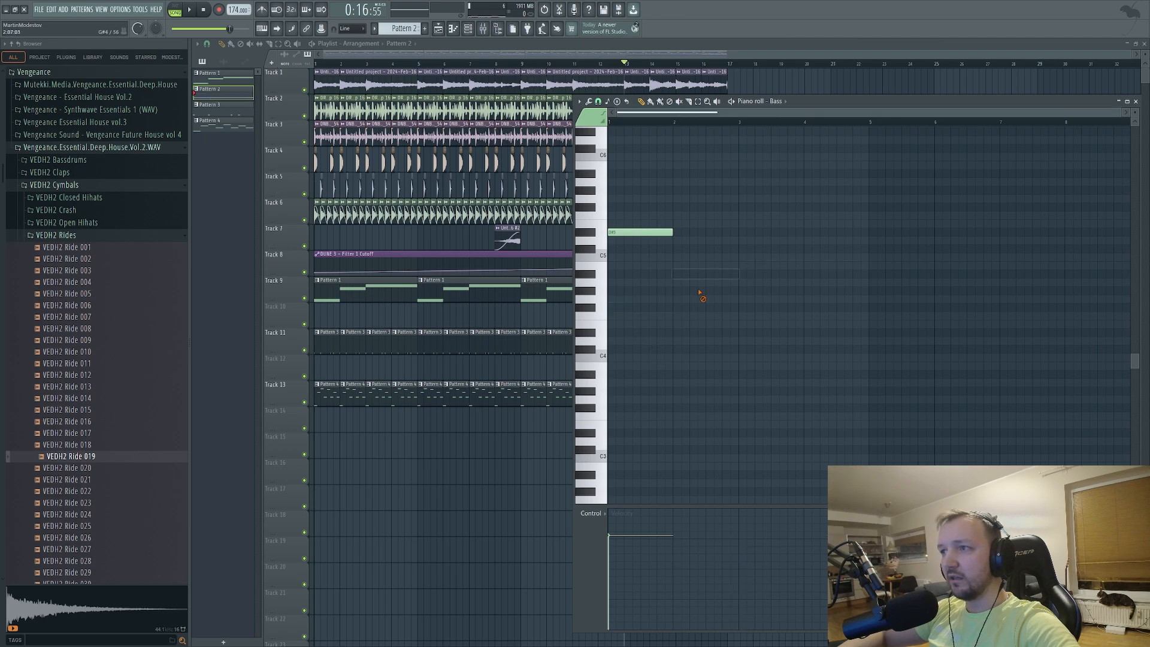
# Place Pattern 2 on Track 9 at bar 13 and listen to it in the arrangement
pyautogui.click(849, 90)
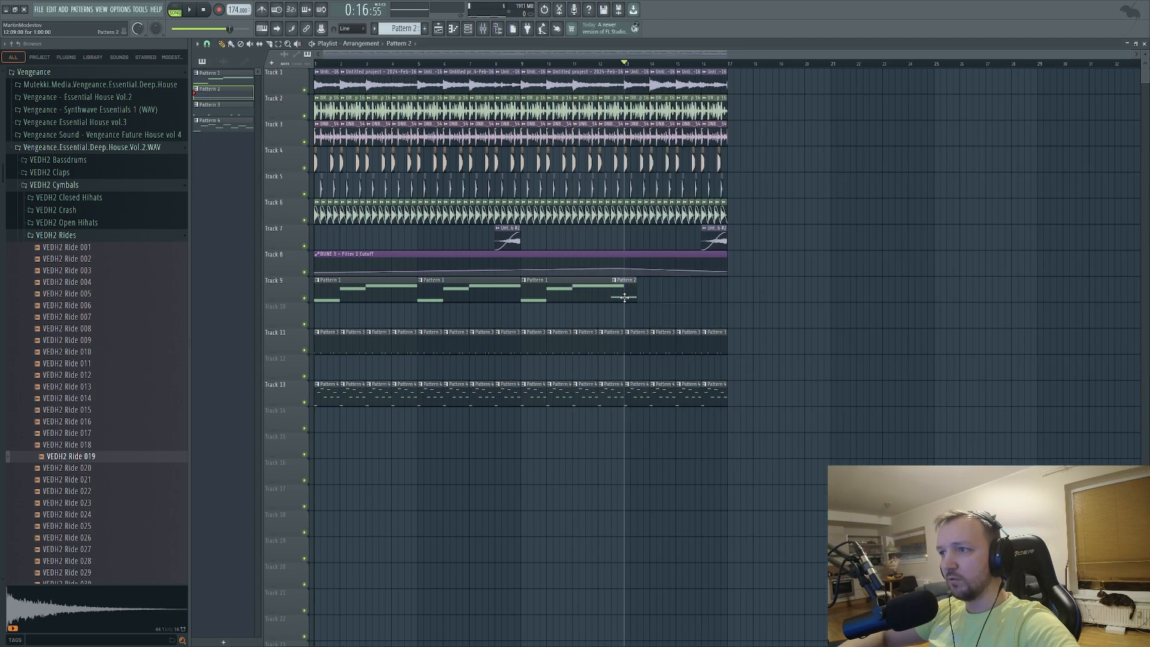
pyautogui.press('space')
pyautogui.scroll(4, 654, 303)
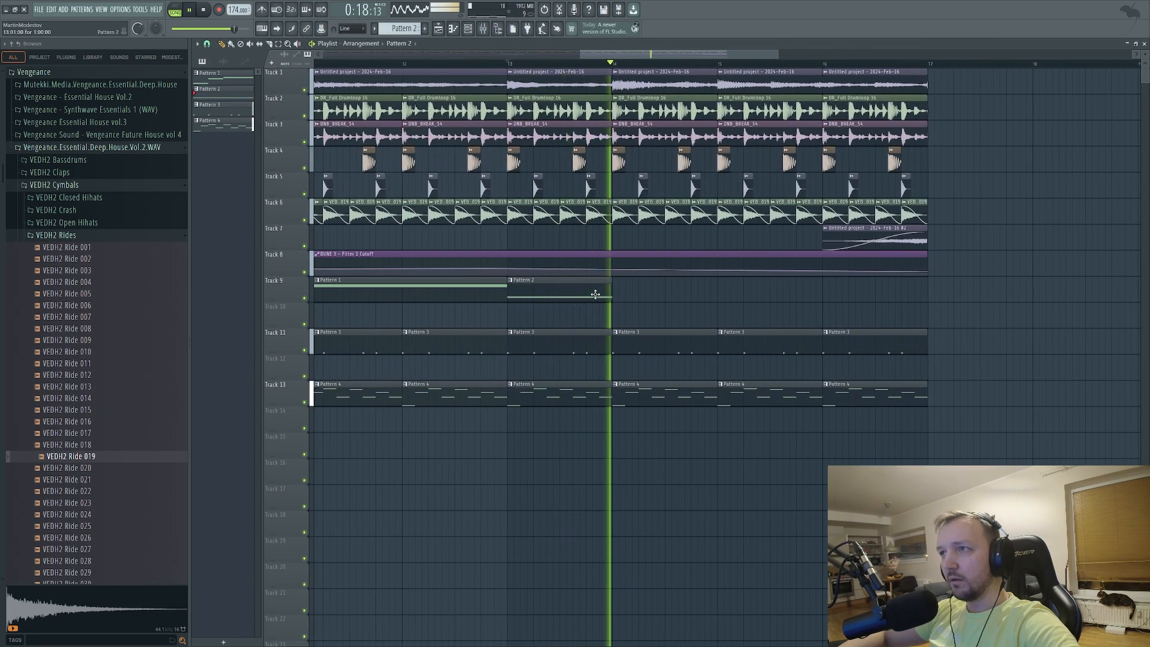
pyautogui.press('space')
# Add a one-bar B4 note in bar 2 and a two-bar C#5 note from bar 3 to Pattern 2's bass line
pyautogui.doubleClick(596, 295)
pyautogui.moveTo(672, 283)
pyautogui.mouseDown()
pyautogui.moveTo(686, 256)
pyautogui.moveTo(679, 267)
pyautogui.mouseUp()
pyautogui.press('space')
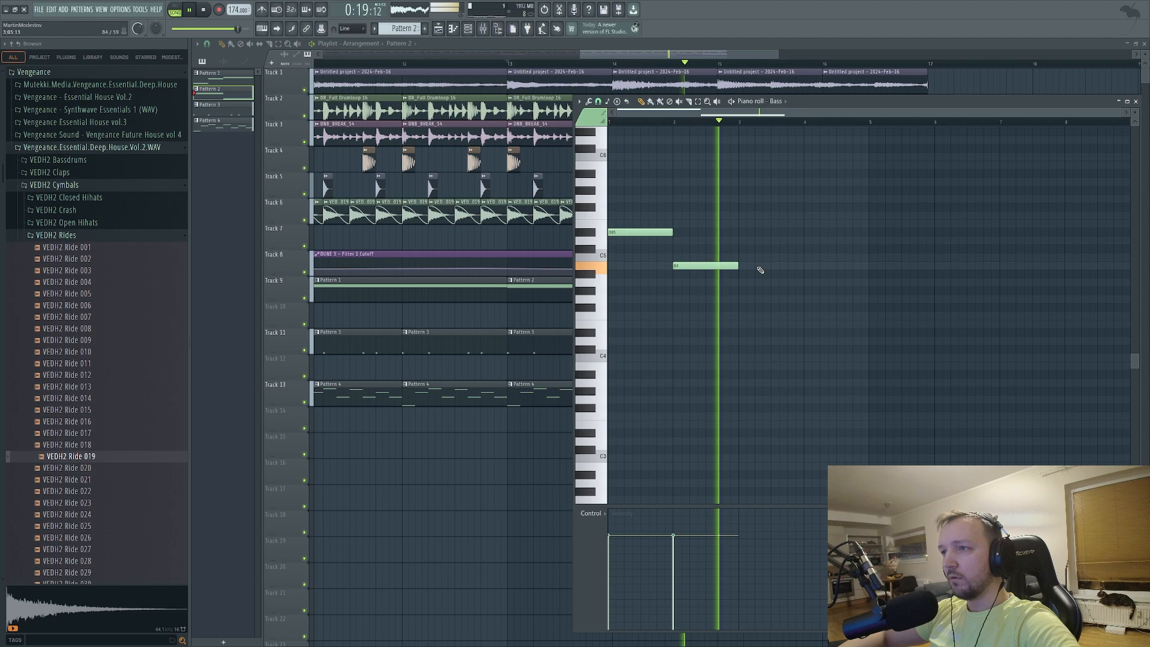
pyautogui.press('space')
pyautogui.click(745, 250)
pyautogui.press('space')
pyautogui.moveTo(802, 252); pyautogui.dragTo(867, 253)
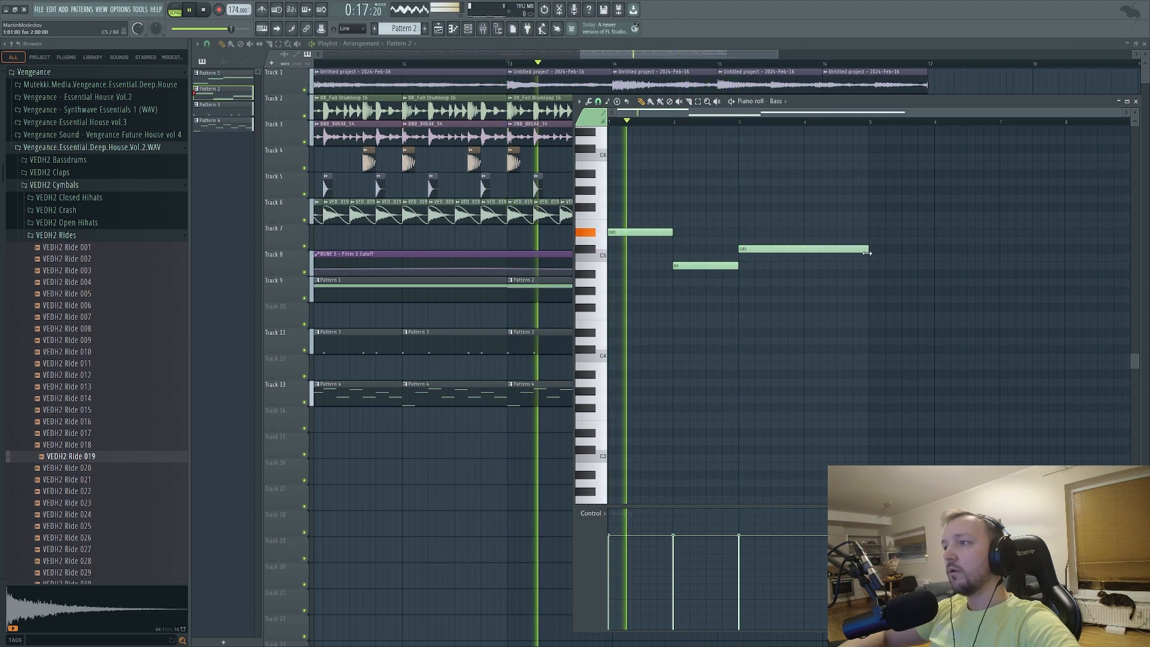
# Return to the playlist and delete the riser clip at bar 16 on Track 7
pyautogui.click(1004, 81)
pyautogui.rightClick(907, 247)
pyautogui.scroll(-4, 819, 301)
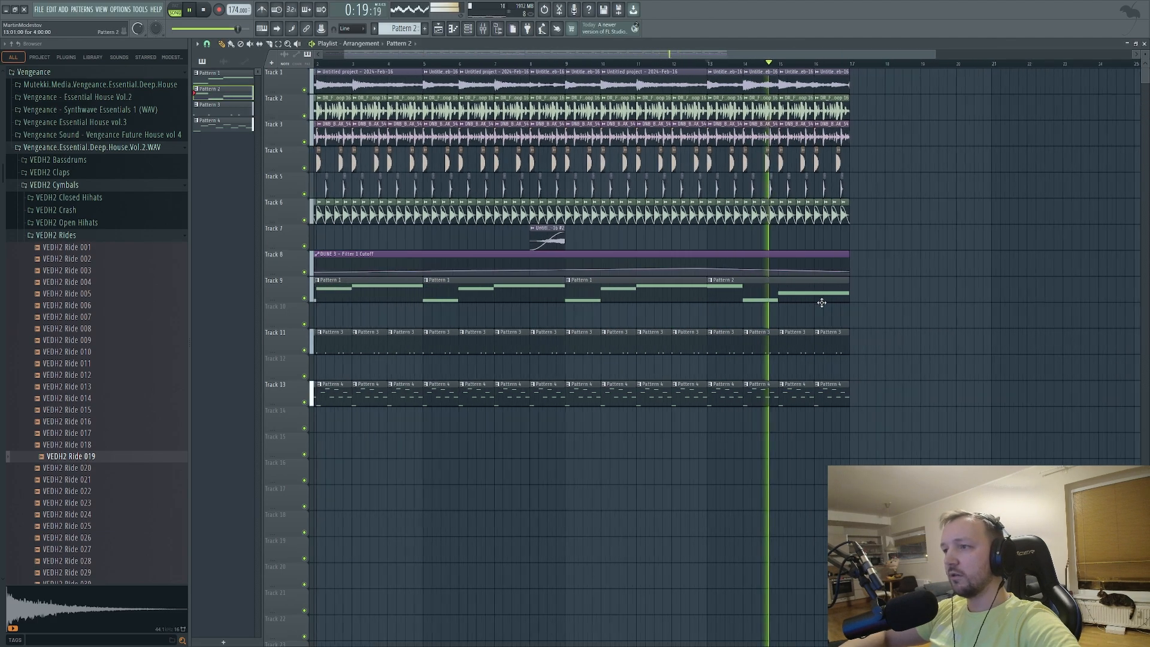
pyautogui.scroll(3, 821, 287)
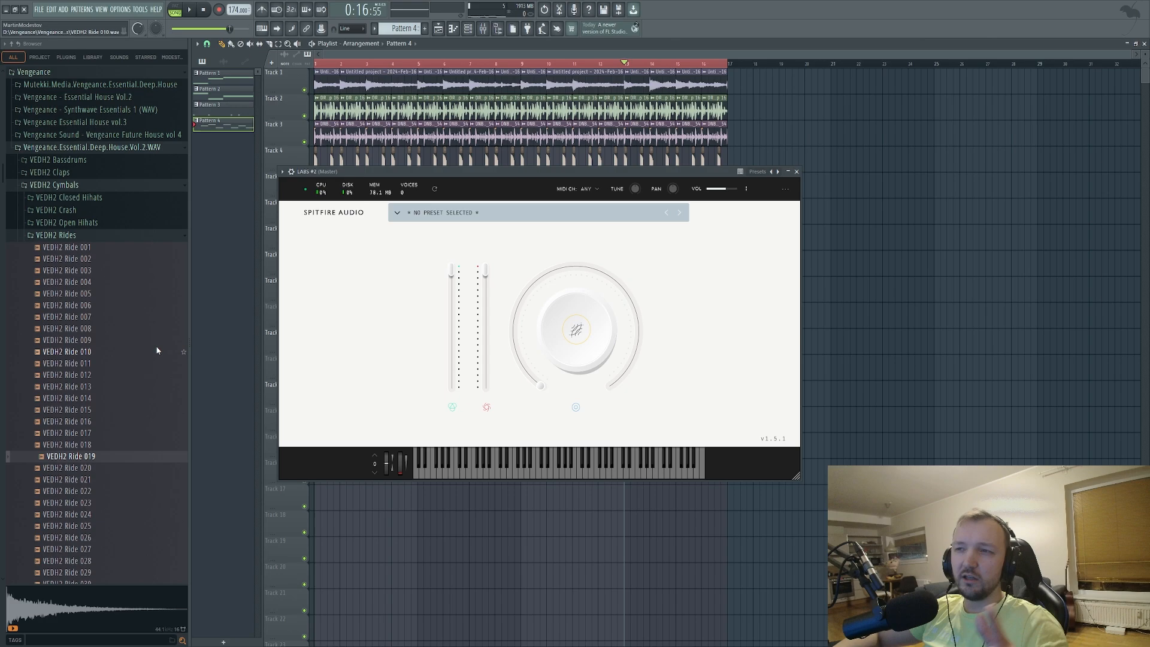
# Open the LABS #2 piano roll in a new Pattern 5 and set the instrument's global gain to 400%
pyautogui.click(483, 29)
pyautogui.click(468, 29)
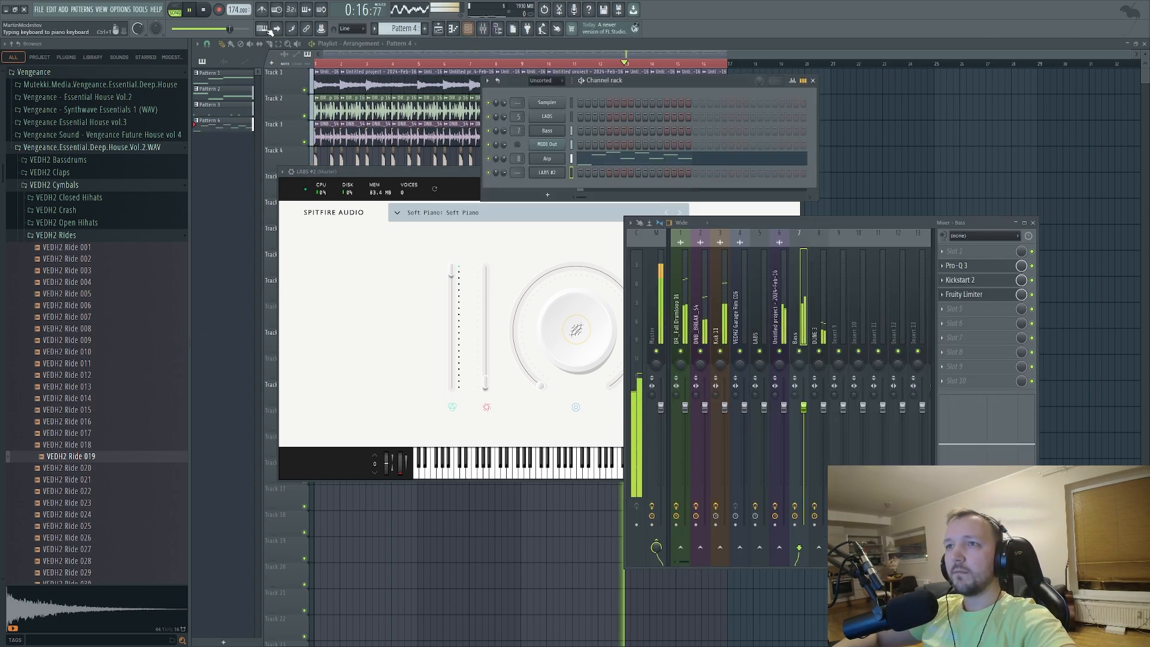
pyautogui.click(454, 28)
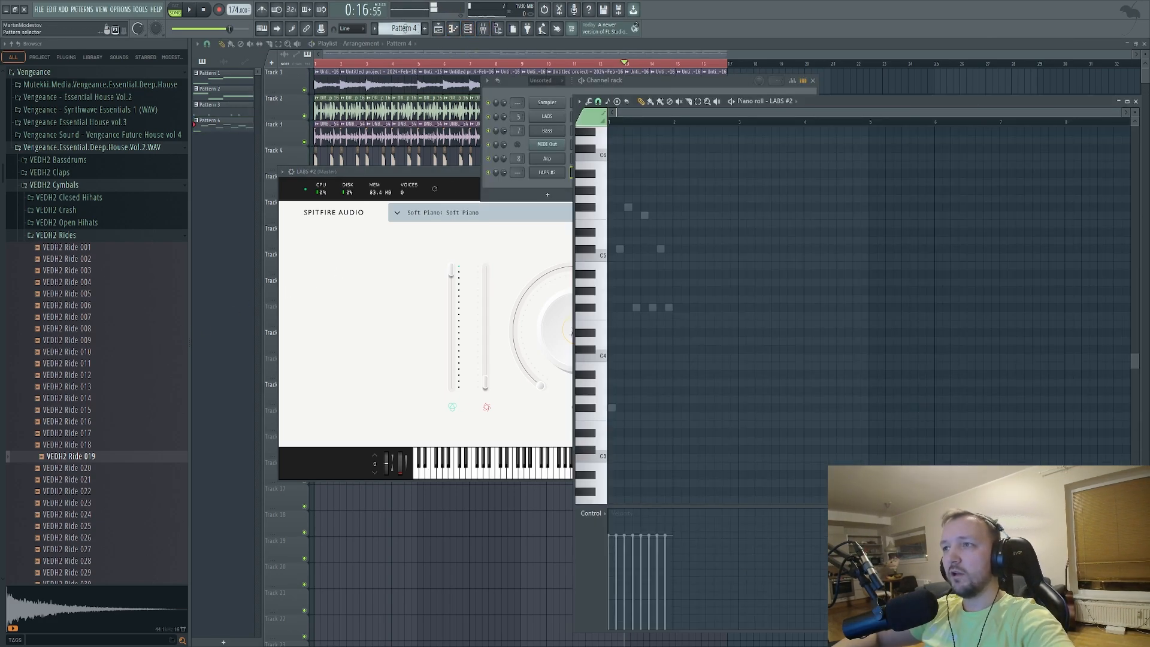
pyautogui.scroll(1, 406, 28)
pyautogui.scroll(2, 706, 328)
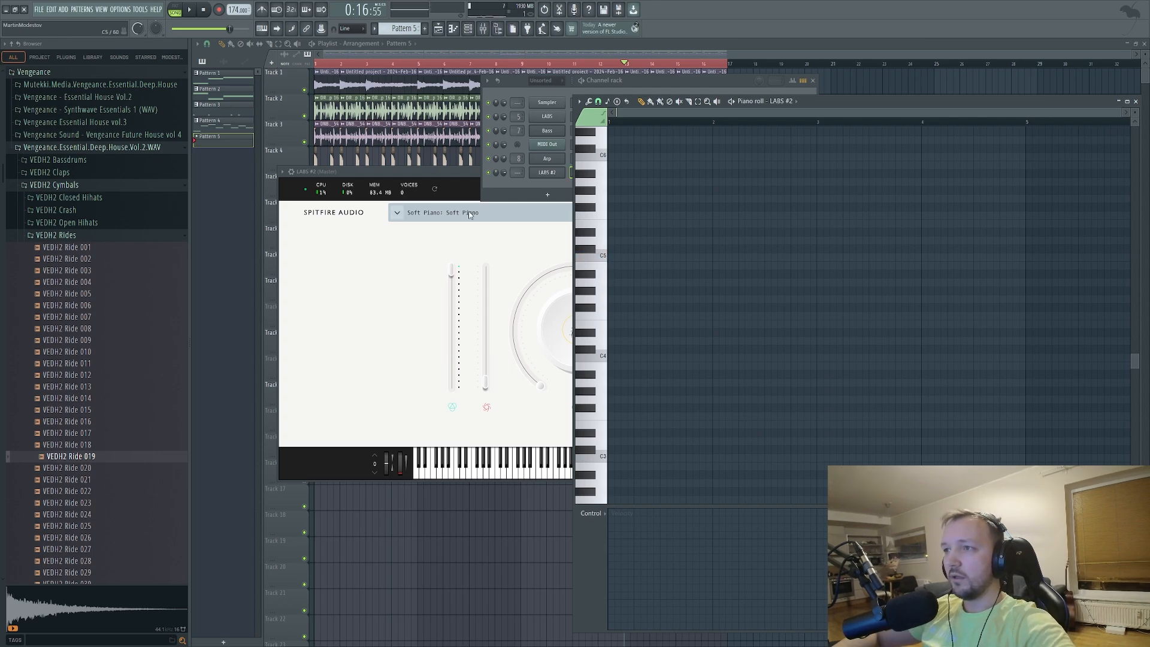
pyautogui.click(428, 179)
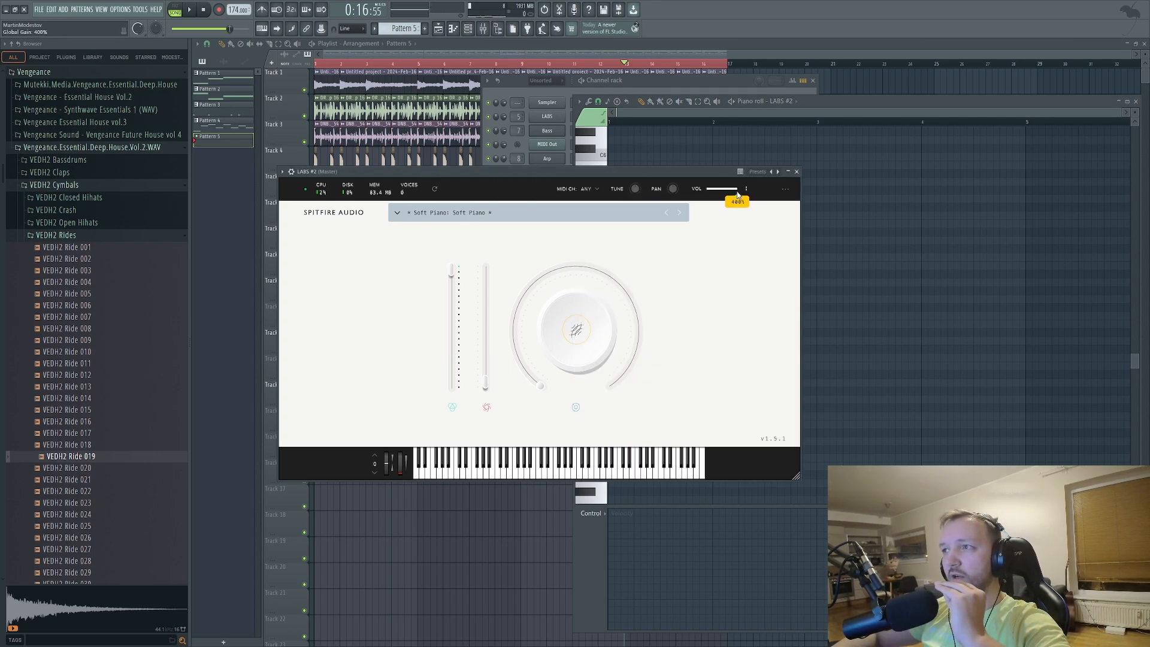
pyautogui.click(858, 248)
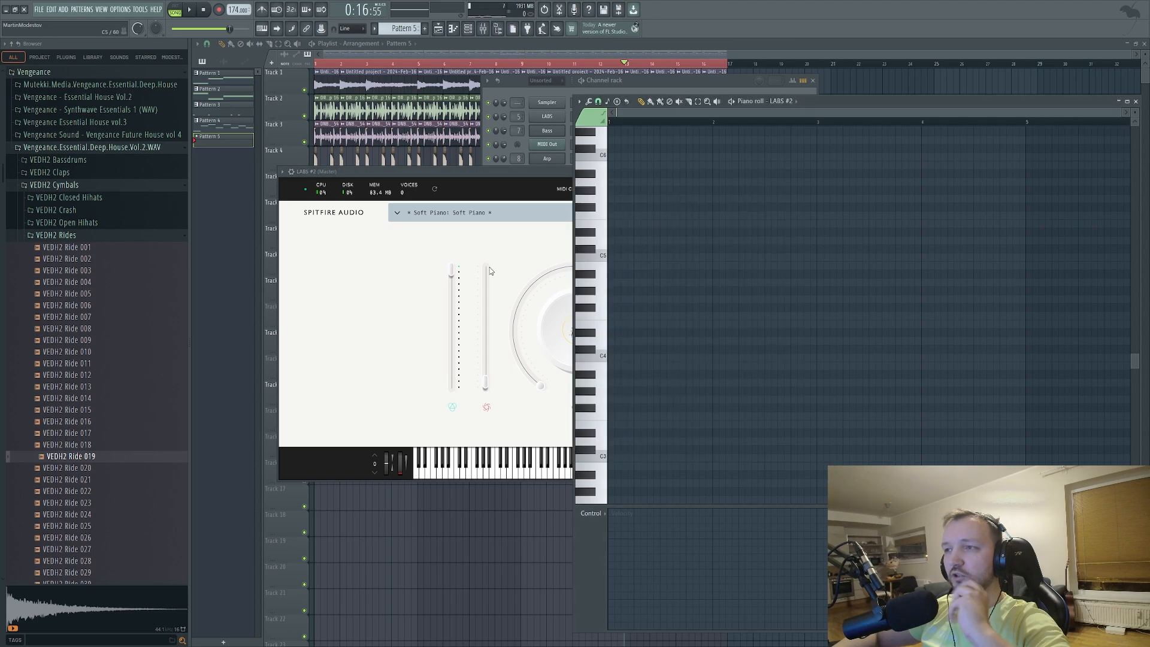
# Audition the piano against the track and draw a C#6 note about 1.7 bars long at the start of Pattern 5
pyautogui.scroll(2, 608, 236)
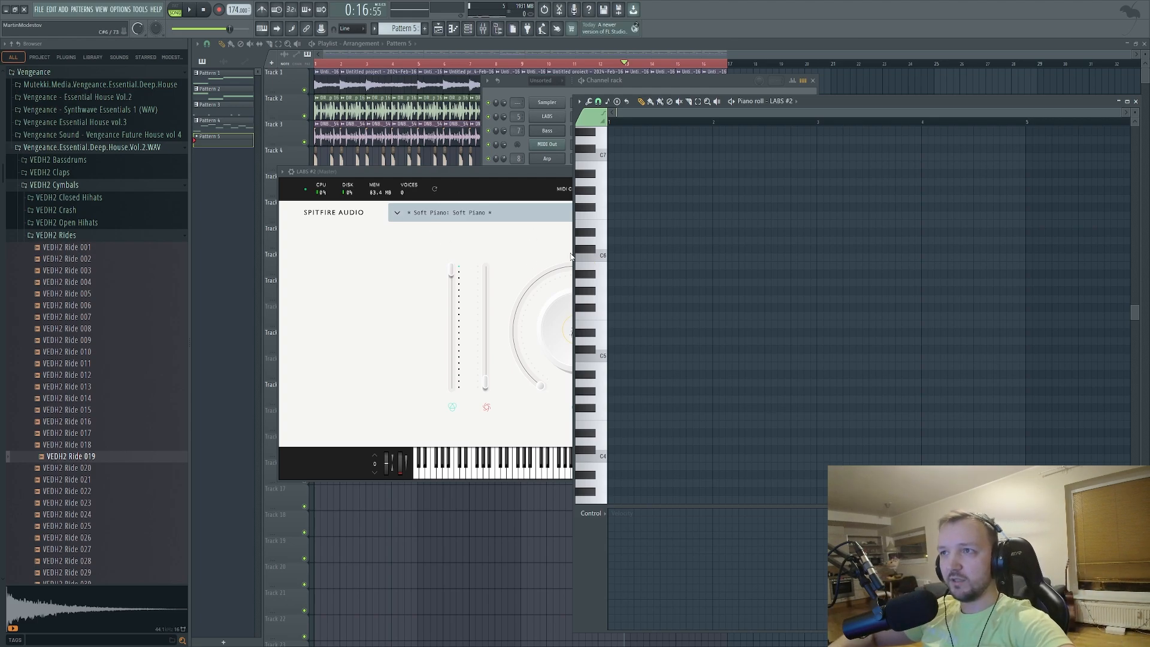
pyautogui.press('space')
pyautogui.click(603, 247)
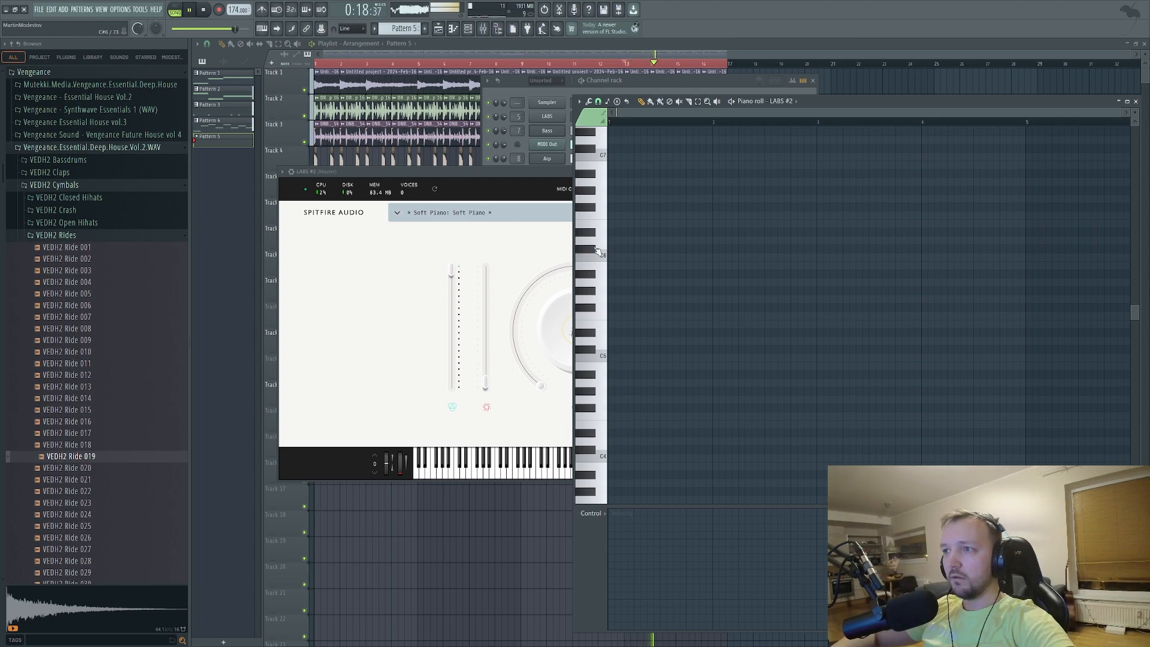
pyautogui.click(663, 250)
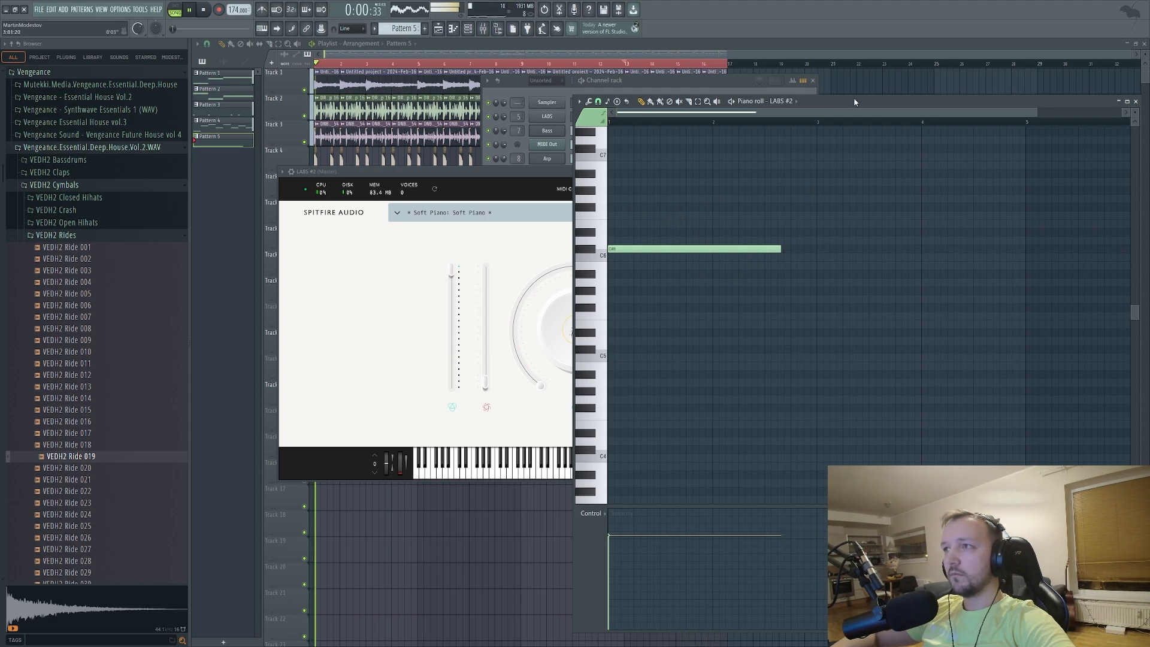
# Stop playback, place Pattern 5 on Track 15 at bar 1 and reopen its notes in the piano roll
pyautogui.press('space')
pyautogui.click(858, 45)
pyautogui.moveTo(387, 445); pyautogui.dragTo(243, 451)
pyautogui.doubleClick(343, 453)
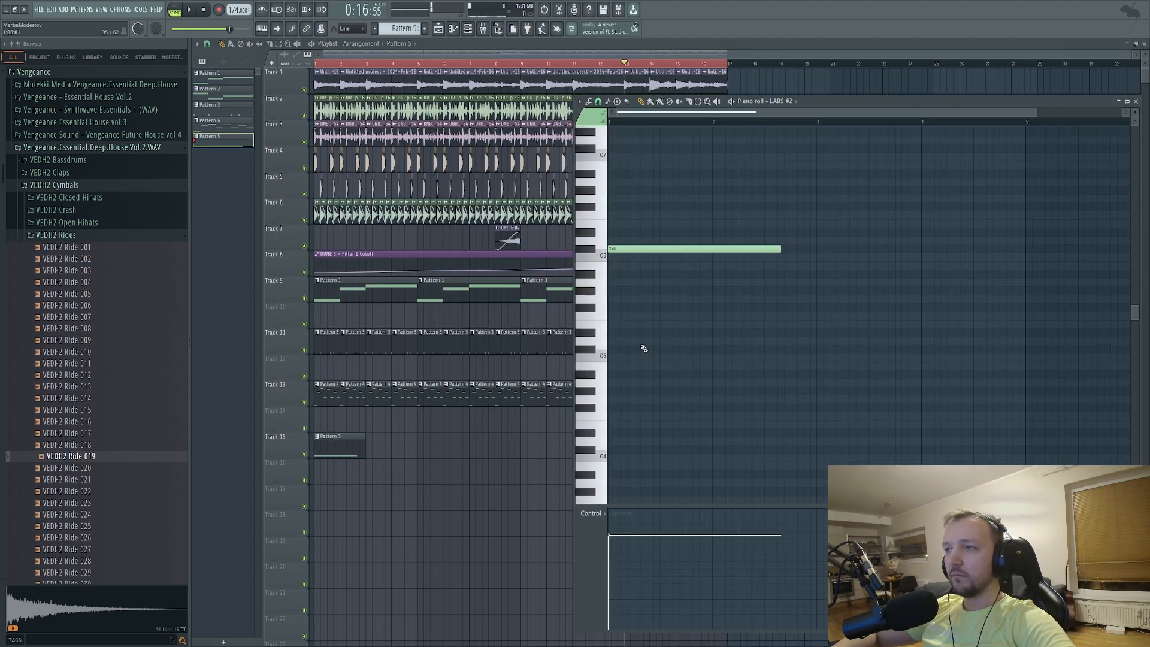
# Play the arrangement from bar 1 with the LABS #2 notes open to check the melody's timing
pyautogui.press('space')
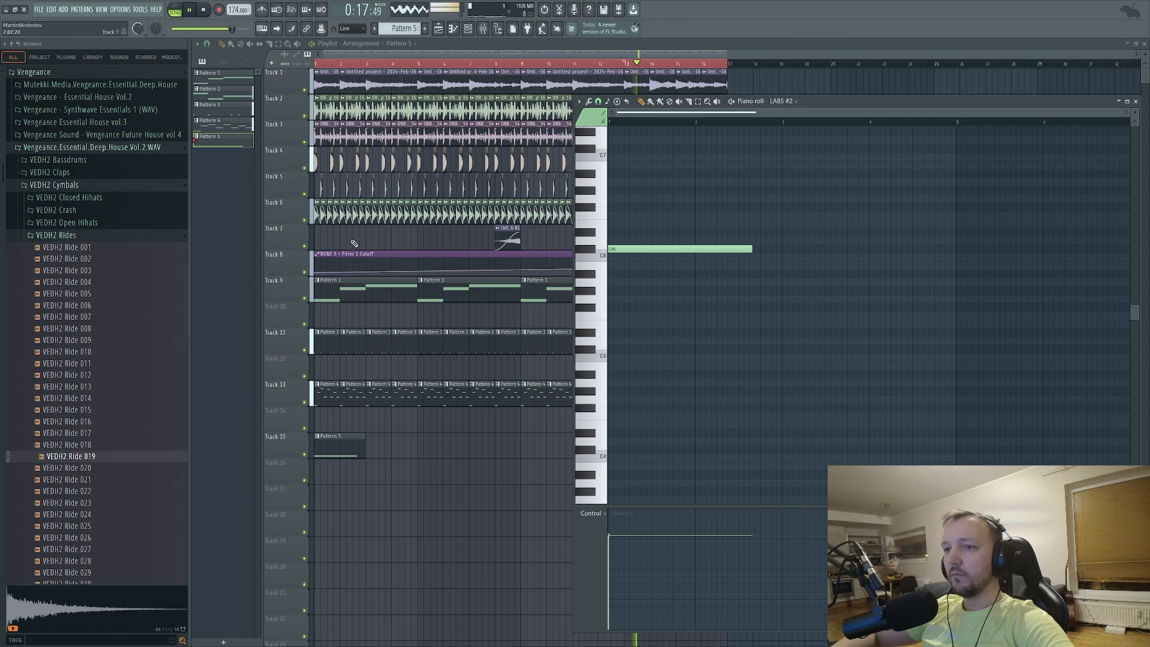
pyautogui.click(315, 64)
pyautogui.click(468, 29)
pyautogui.click(675, 175)
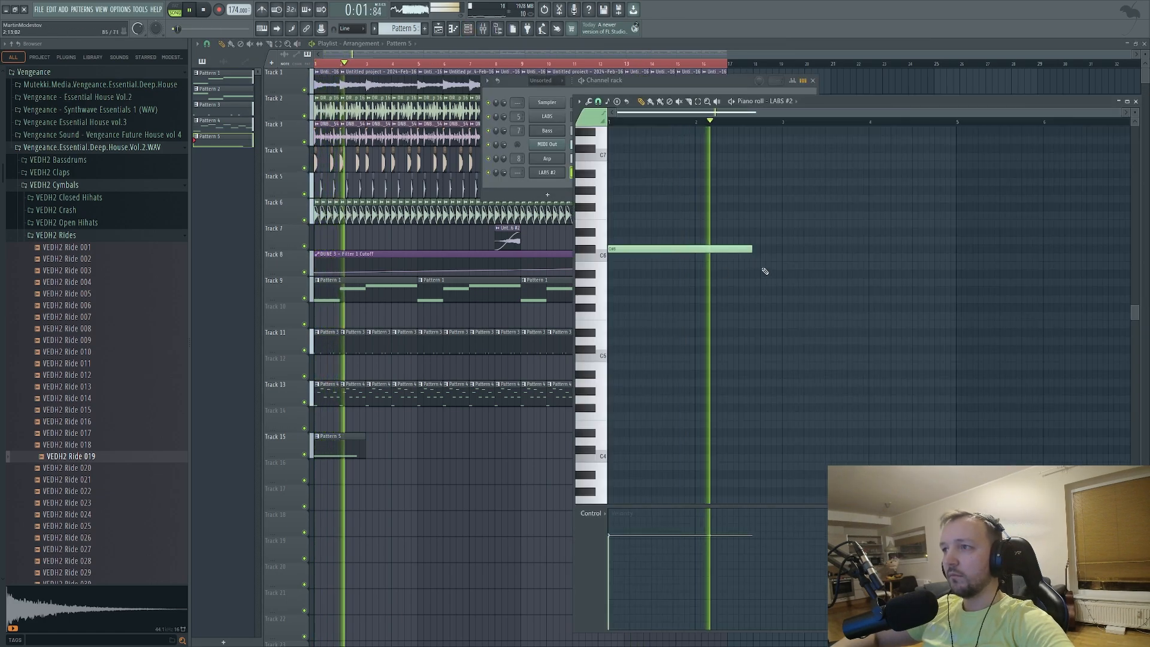
pyautogui.press('space')
pyautogui.press('space')
# Shorten the C#6 note to about half a bar and add a half-bar G#5 note from beat 3 of bar 1
pyautogui.moveTo(638, 256); pyautogui.dragTo(650, 288)
pyautogui.press('space')
pyautogui.press('space')
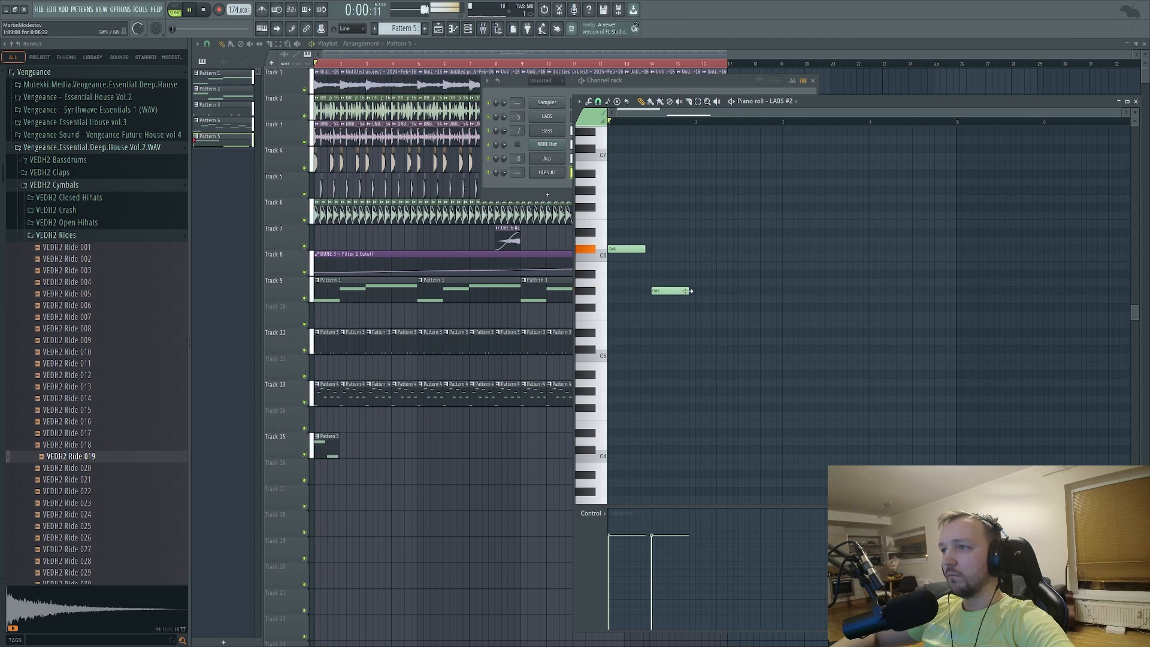
# Add half-bar A#5 and F#5 notes after the G#5, starting the A#5 on beat 2 of bar 2
pyautogui.click(737, 283)
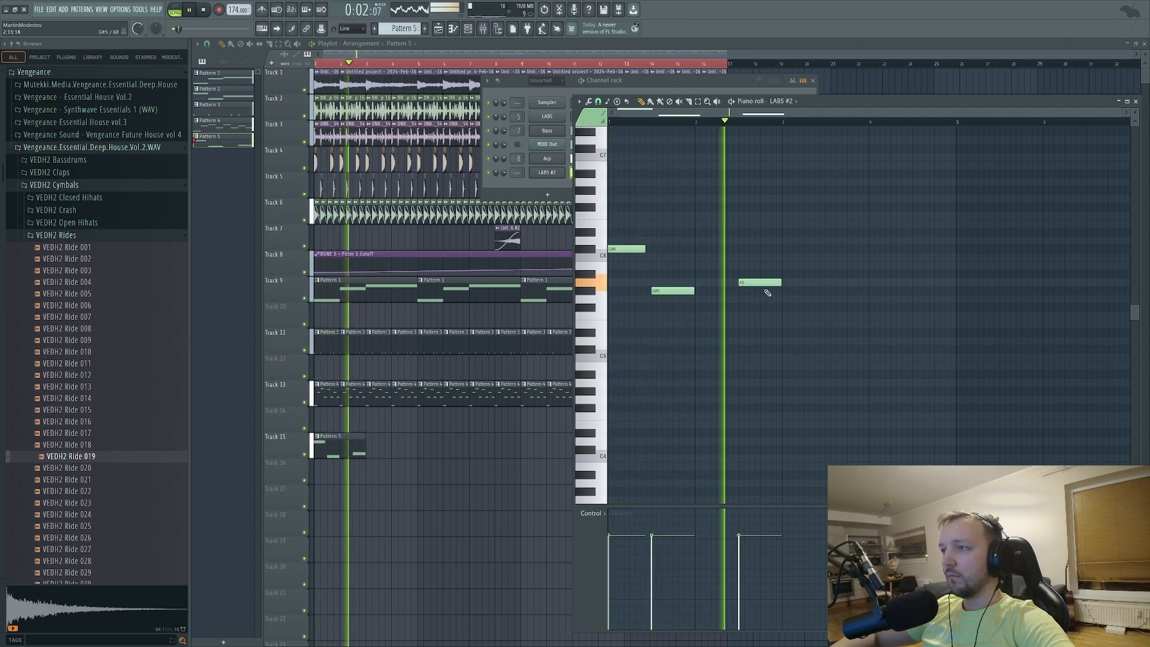
pyautogui.moveTo(737, 283); pyautogui.dragTo(737, 273)
pyautogui.press('space')
pyautogui.press('space')
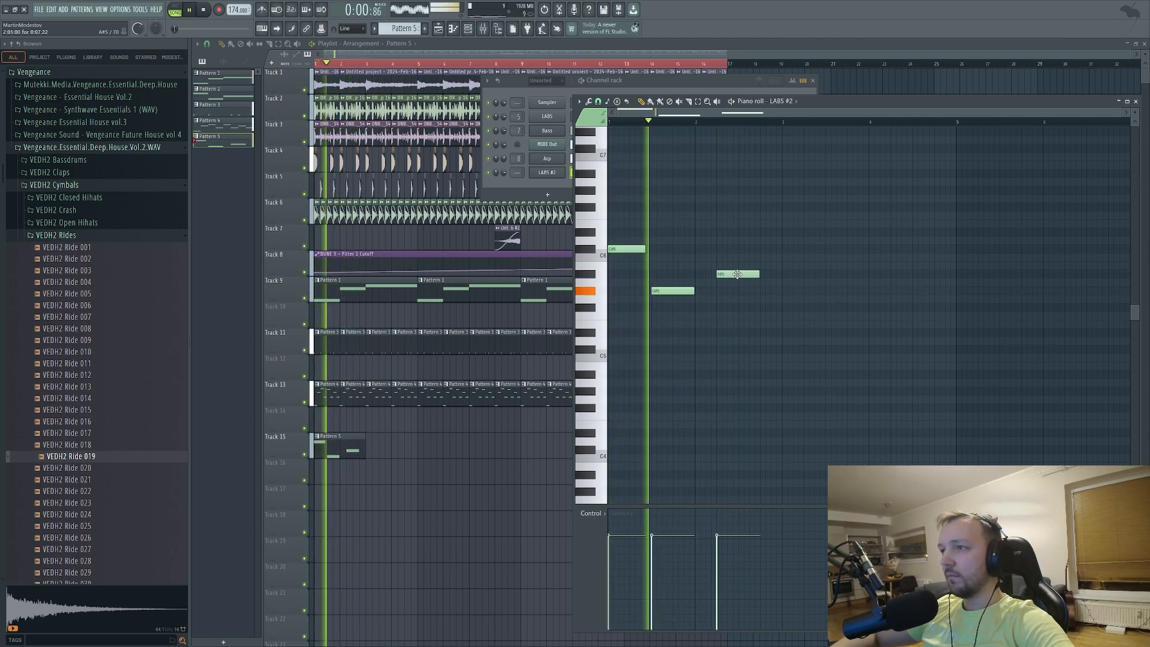
pyautogui.click(779, 307)
pyautogui.press('space')
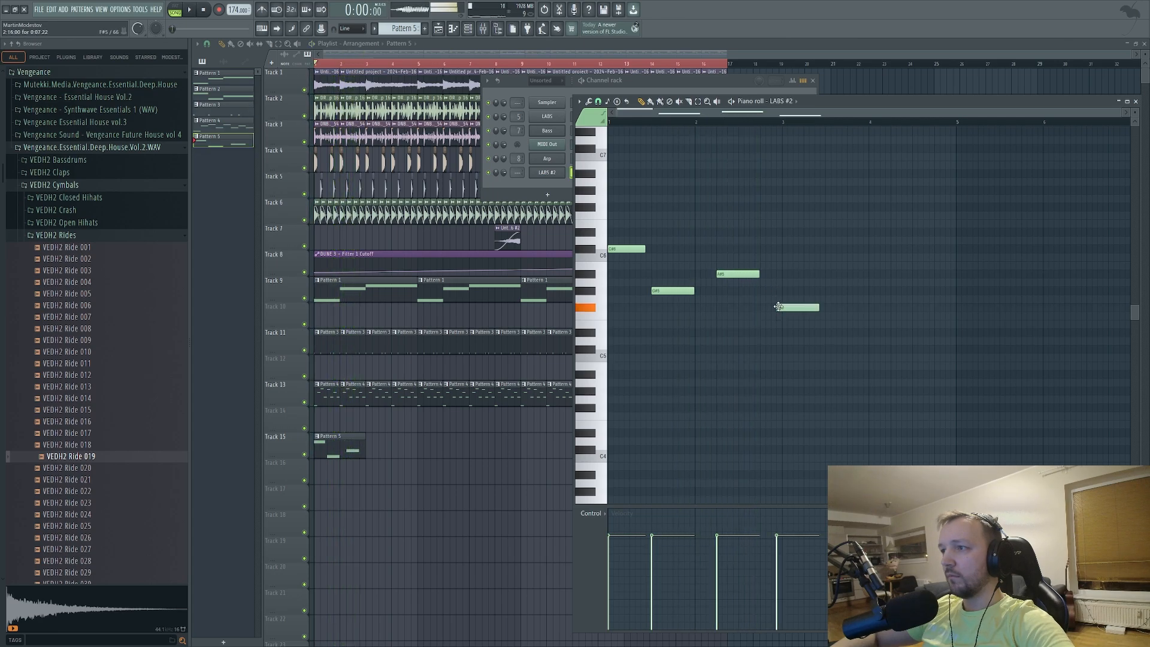
# Duplicate all four melody notes one octave higher and play the result
pyautogui.moveTo(861, 201); pyautogui.dragTo(609, 308)
pyautogui.moveTo(623, 249); pyautogui.dragTo(623, 348)
pyautogui.hotkey('ctrl', 'a')
pyautogui.hotkey('ctrl', 'Up')
pyautogui.press('space')
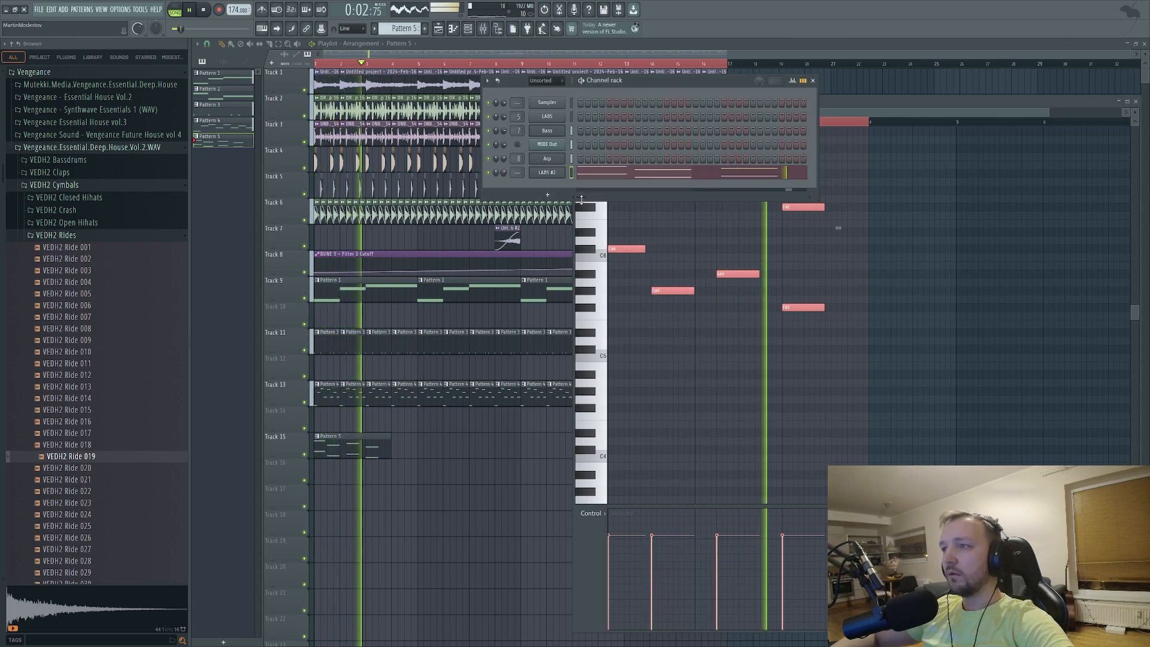
# Stop playback and extend both F# notes to near the end of bar 4
pyautogui.click(860, 214)
pyautogui.moveTo(860, 214); pyautogui.dragTo(944, 312)
pyautogui.press('space')
pyautogui.scroll(-2, 643, 181)
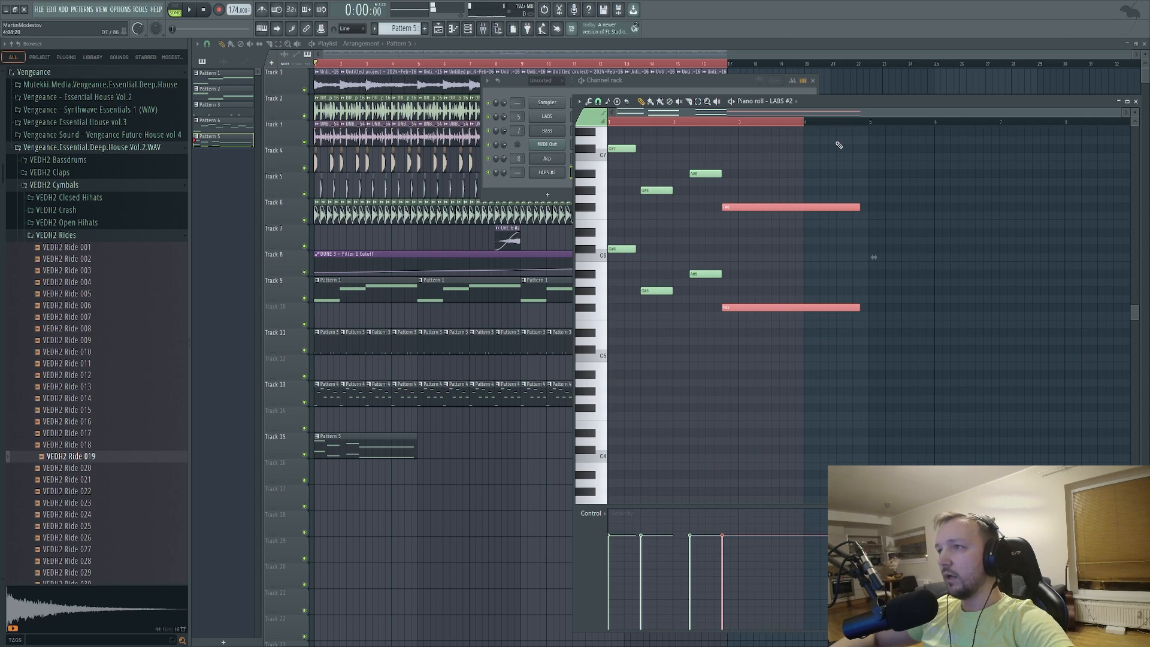
# Rewrite the melody with octave-doubled C#, F and F# notes in bars 1 to 3 and G#6, A#6 and C#7 in bars 5 to 7
pyautogui.click(860, 124)
pyautogui.moveTo(693, 146); pyautogui.dragTo(812, 367)
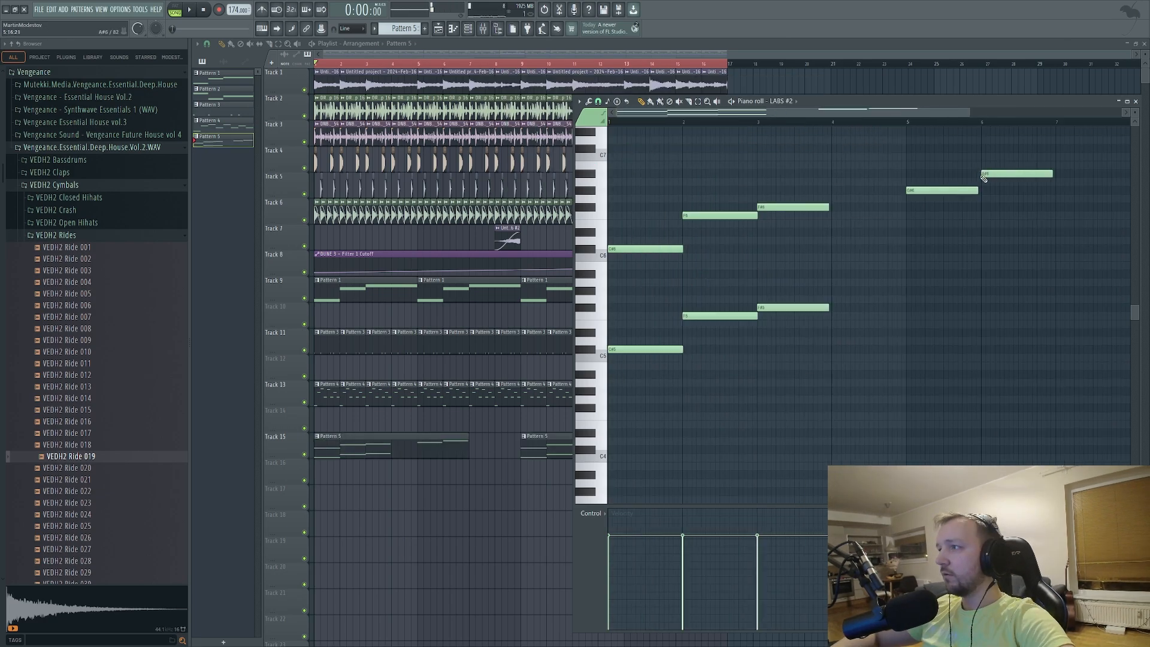
pyautogui.scroll(-2, 984, 178)
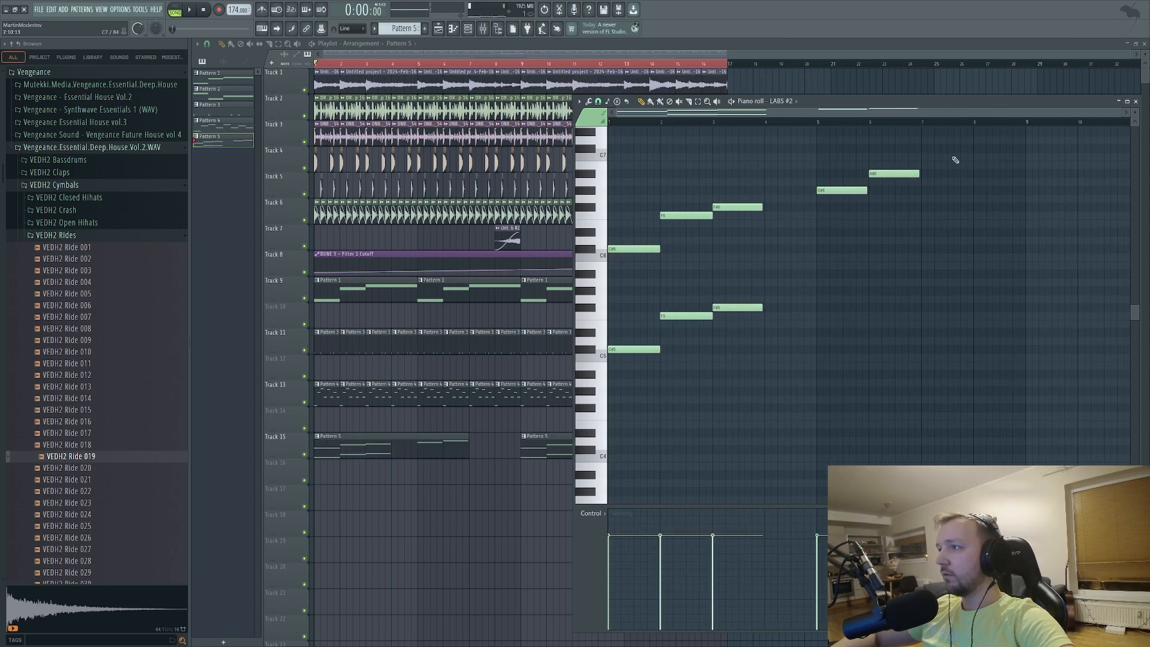
pyautogui.moveTo(943, 157); pyautogui.dragTo(942, 145)
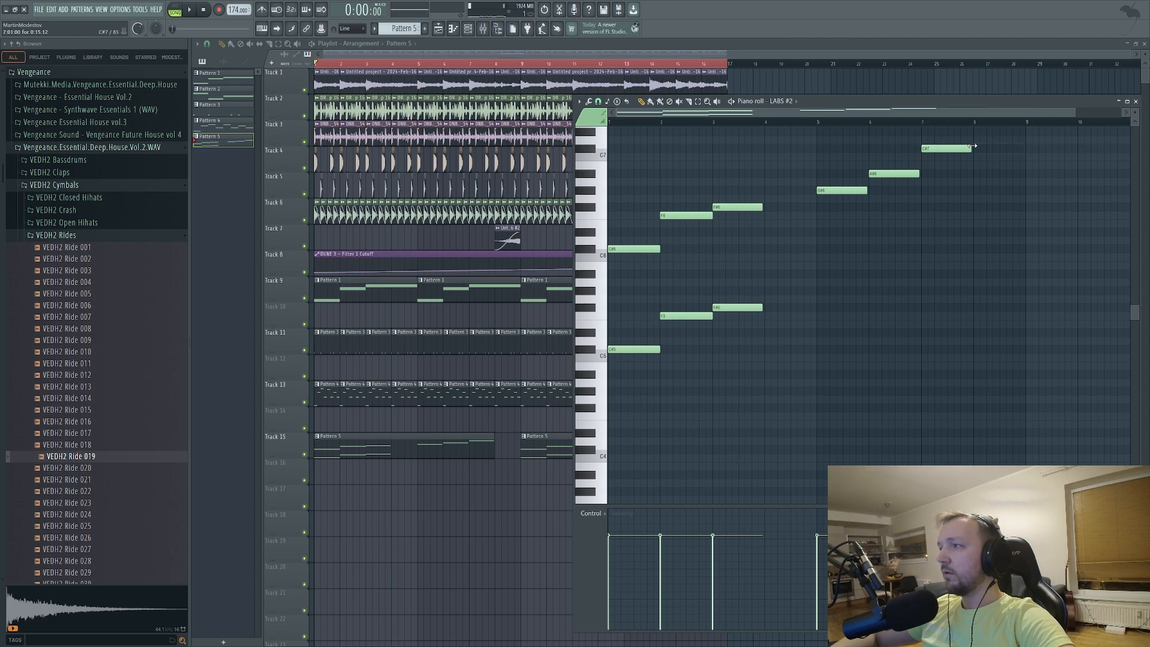
# Duplicate the G#6, A#6 and two-bar C#7 notes one octave lower and close the piano roll
pyautogui.moveTo(1017, 150); pyautogui.dragTo(818, 209)
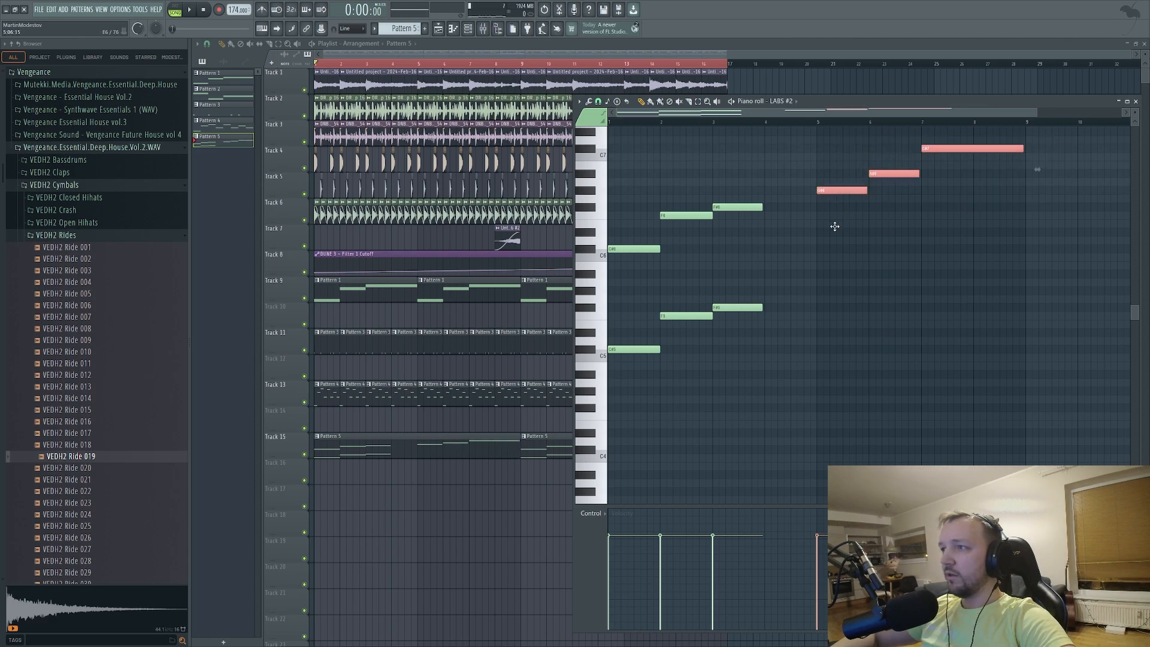
pyautogui.hotkey('ctrl', 'c')
pyautogui.hotkey('ctrl', 'v')
pyautogui.hotkey('ctrl', 'Down')
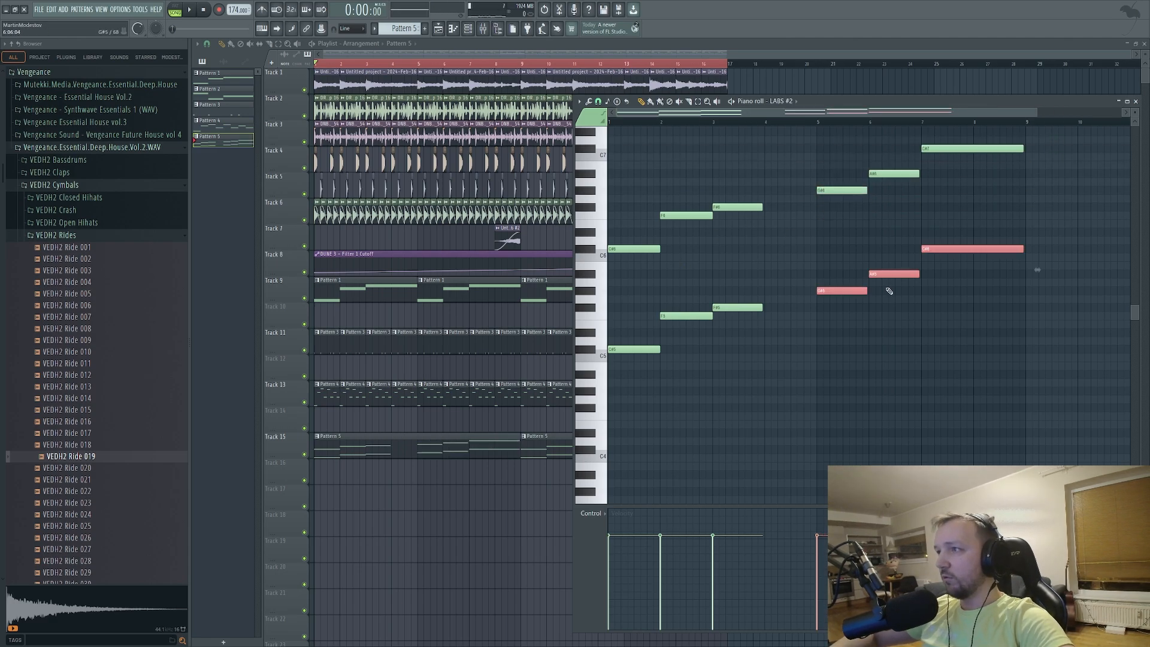
pyautogui.press('F7')
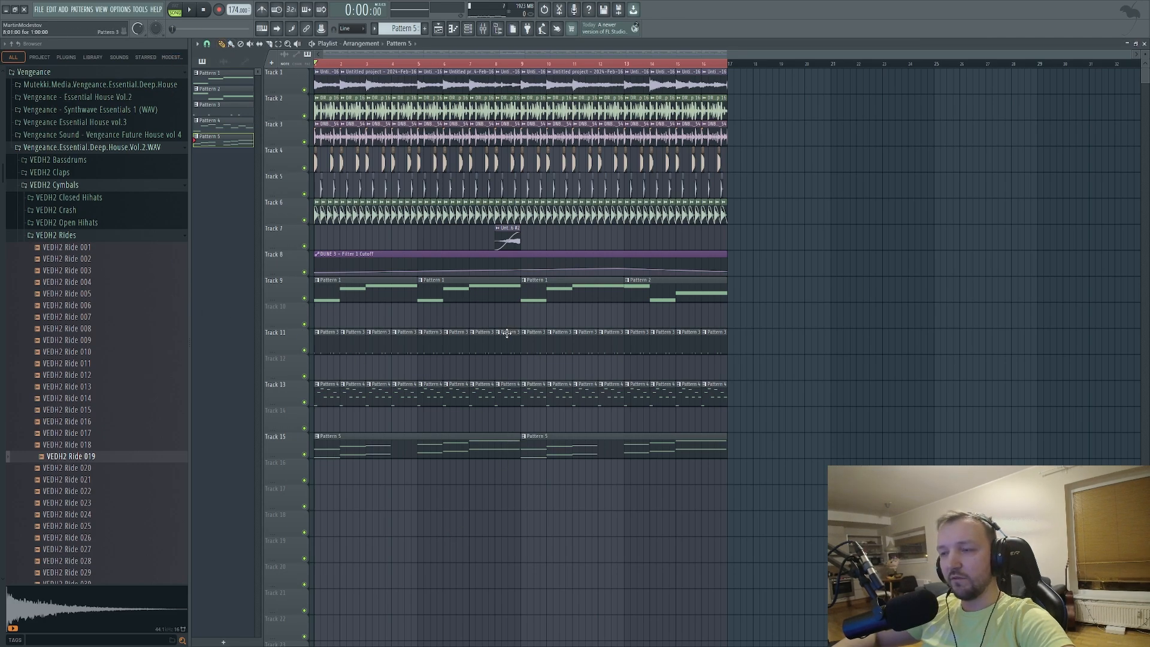
# Shorten the first Pattern 5 clip on Track 15 to end late in bar 4 and raise all its notes' velocities to maximum
pyautogui.moveTo(517, 433); pyautogui.dragTo(436, 451)
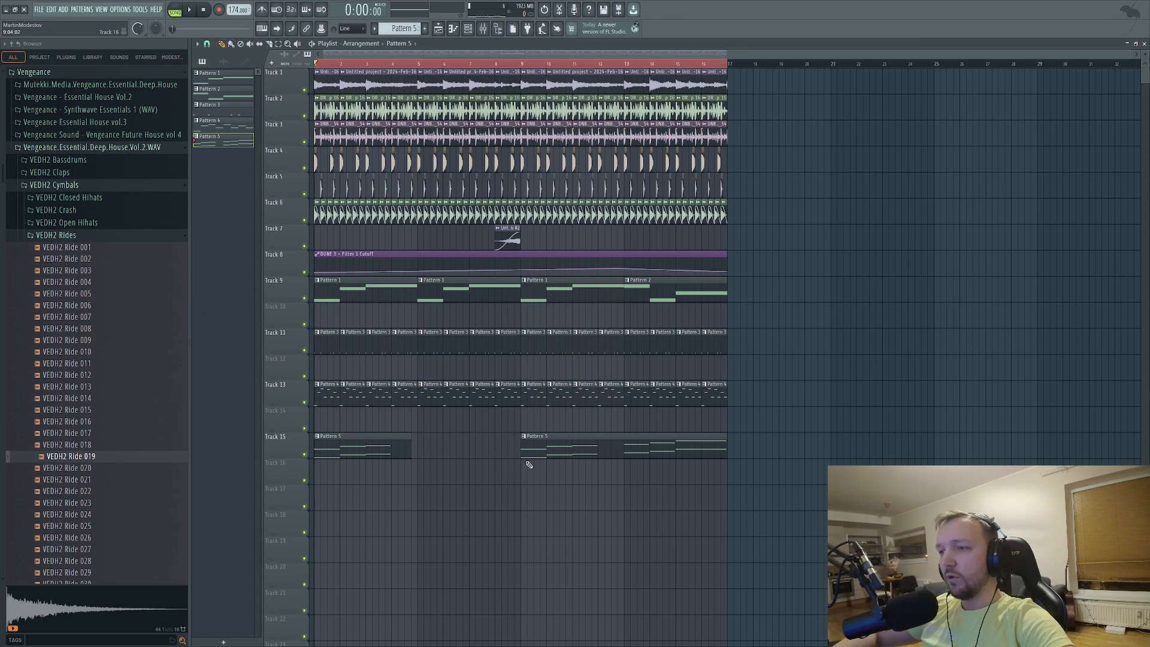
pyautogui.press('F7')
pyautogui.press('F6')
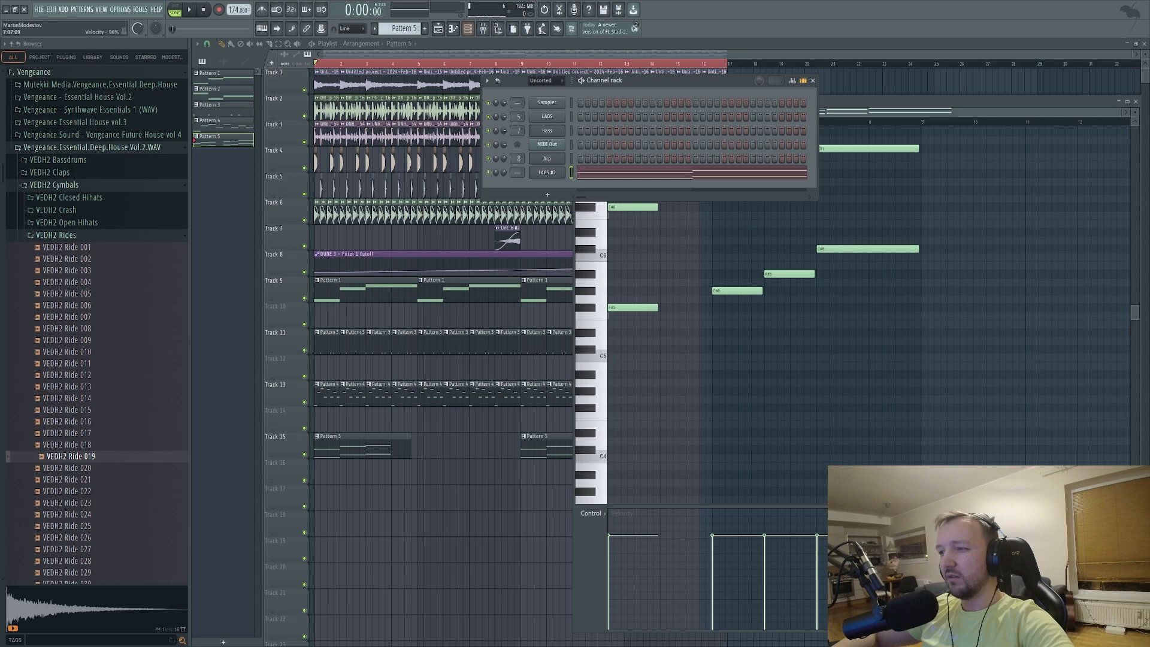
pyautogui.hotkey('ctrl', 'a')
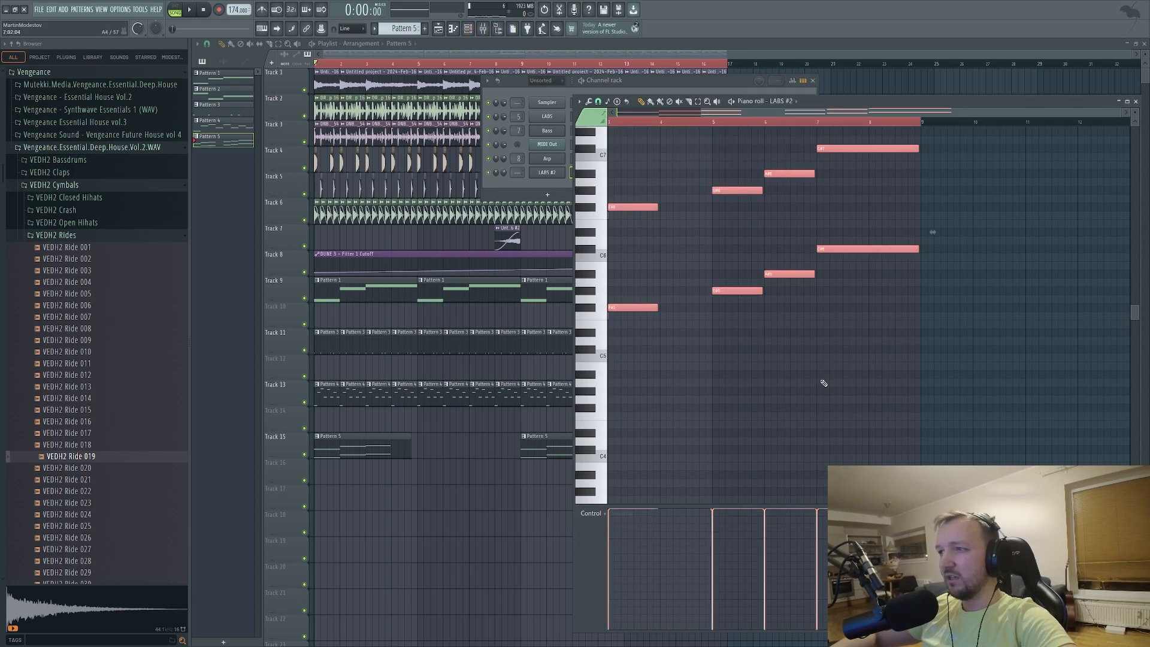
# Play the melody and route the LABS #2 soft piano to its own mixer insert 9
pyautogui.click(189, 9)
pyautogui.click(538, 173)
pyautogui.press('F9')
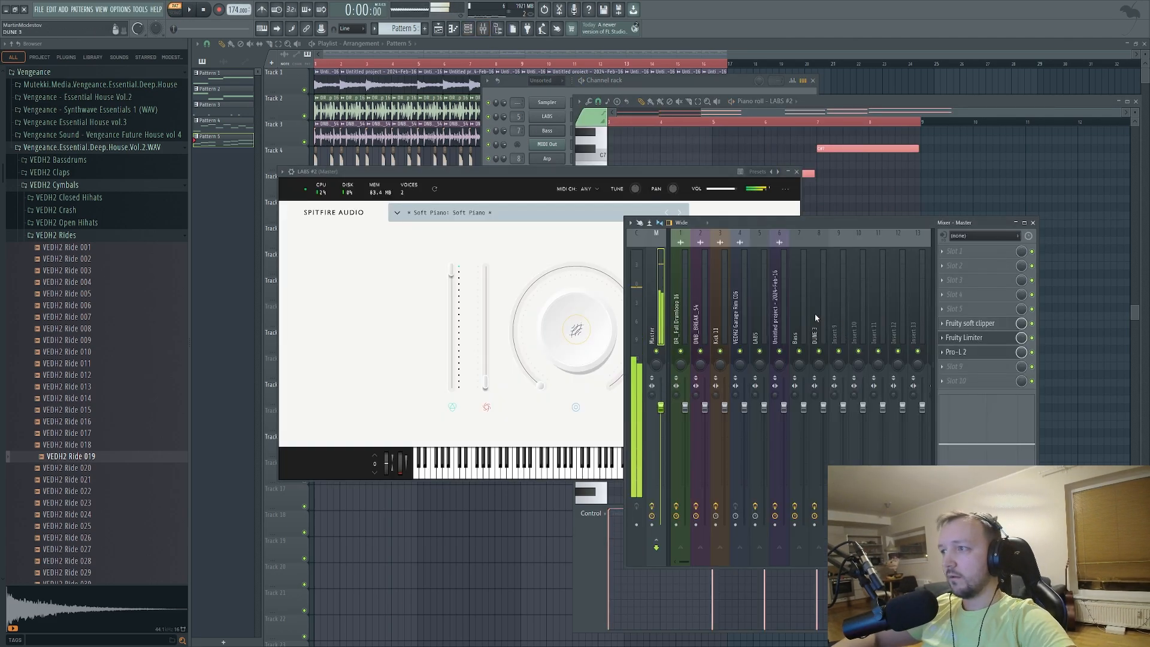
pyautogui.press('space')
pyautogui.hotkey('ctrl', 'l')
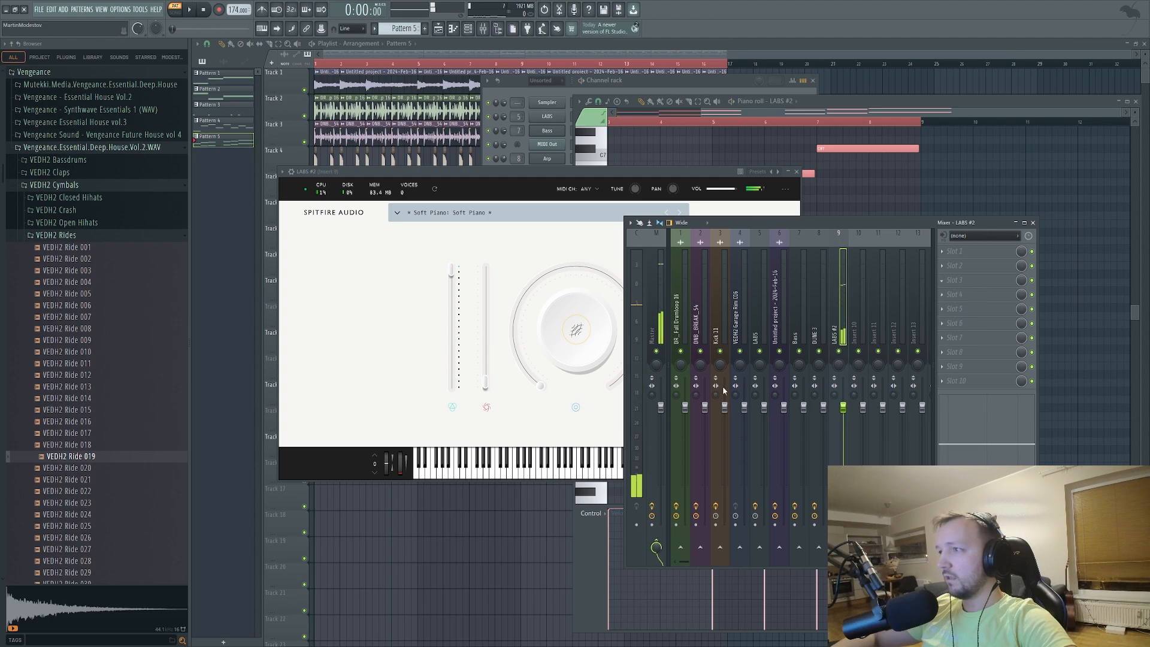
# Add Fruity parametric EQ 2 to the LABS #2 insert, cutting the lows and boosting the highs
pyautogui.click(742, 481)
pyautogui.press('space')
pyautogui.moveTo(308, 238); pyautogui.dragTo(382, 292)
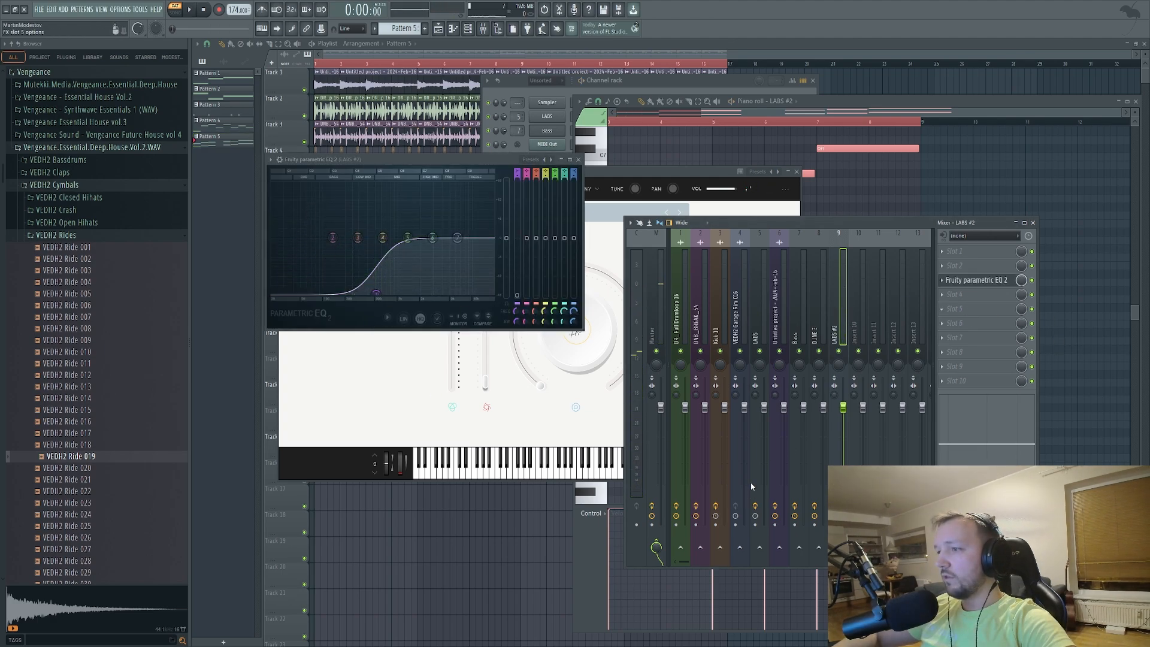
pyautogui.moveTo(433, 238); pyautogui.dragTo(468, 207)
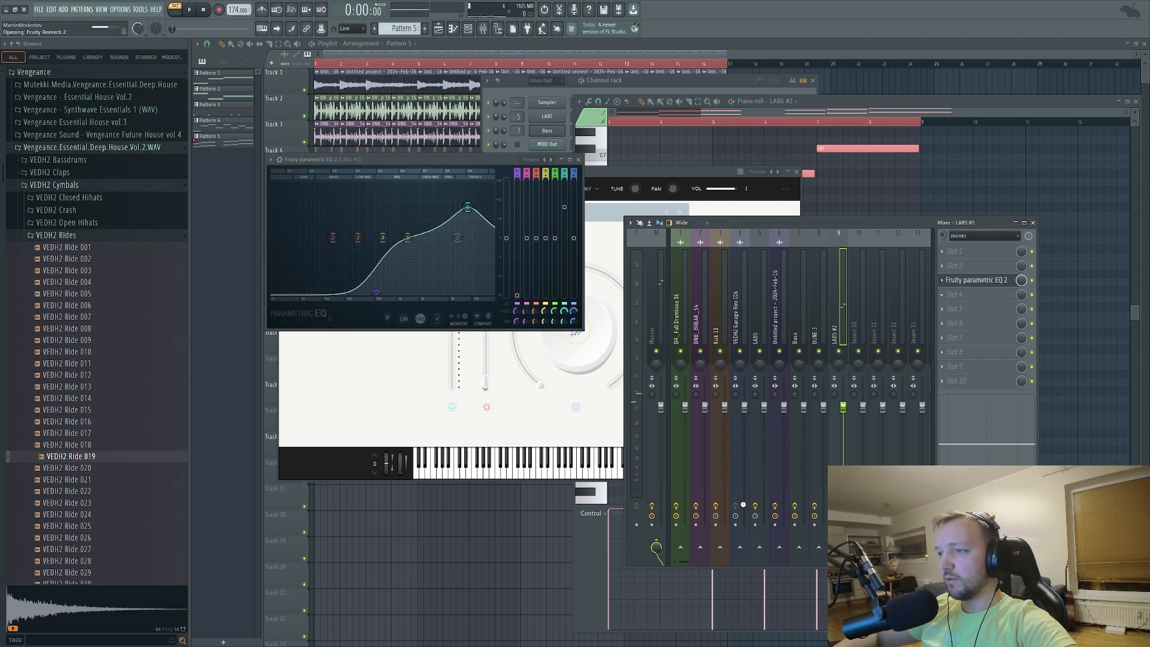
# Add Fruity Reeverb 2 and Fruity Limiter after the EQ on the LABS #2 insert and return to the playlist
pyautogui.press('space')
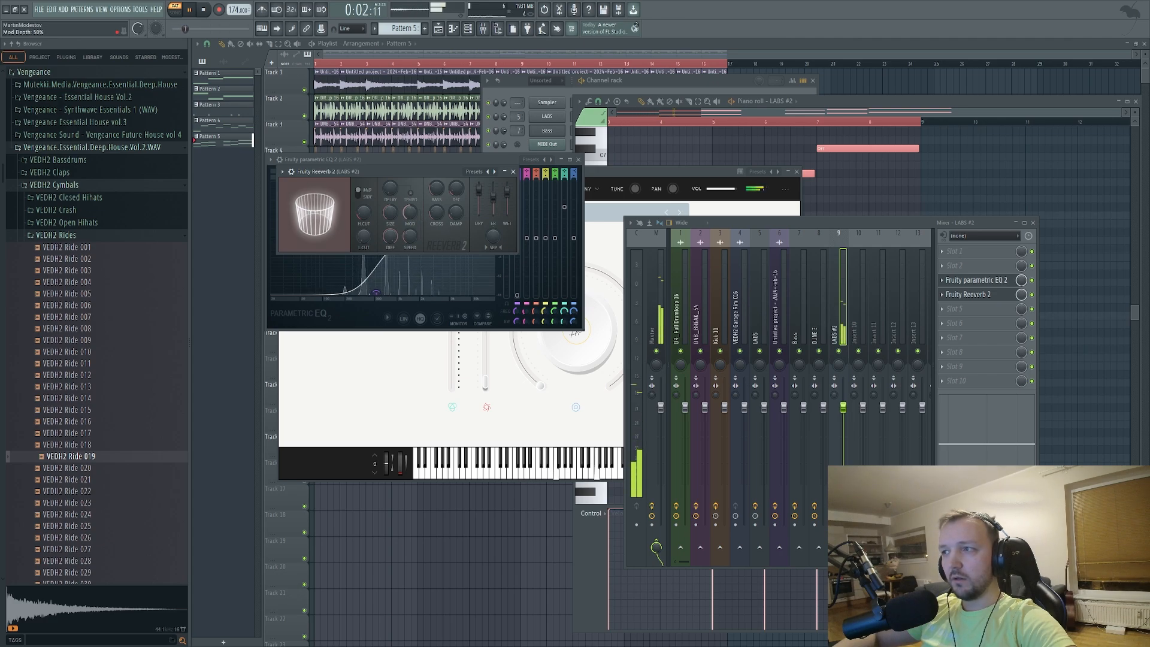
pyautogui.click(974, 311)
pyautogui.click(763, 409)
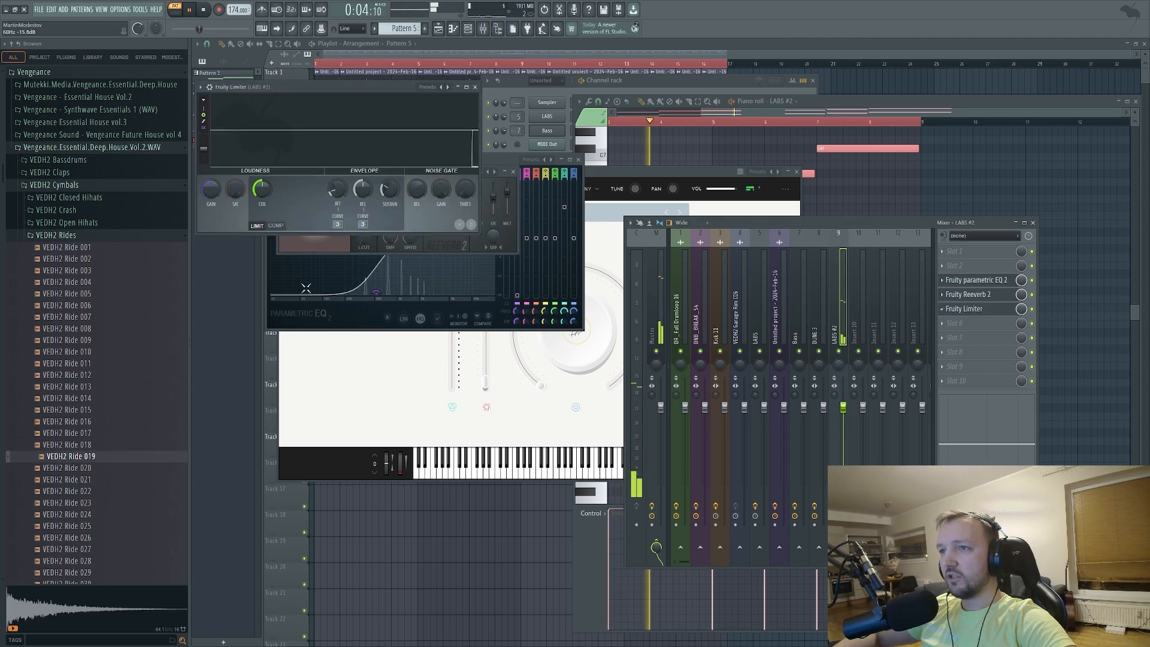
pyautogui.rightClick(442, 526)
pyautogui.press('space')
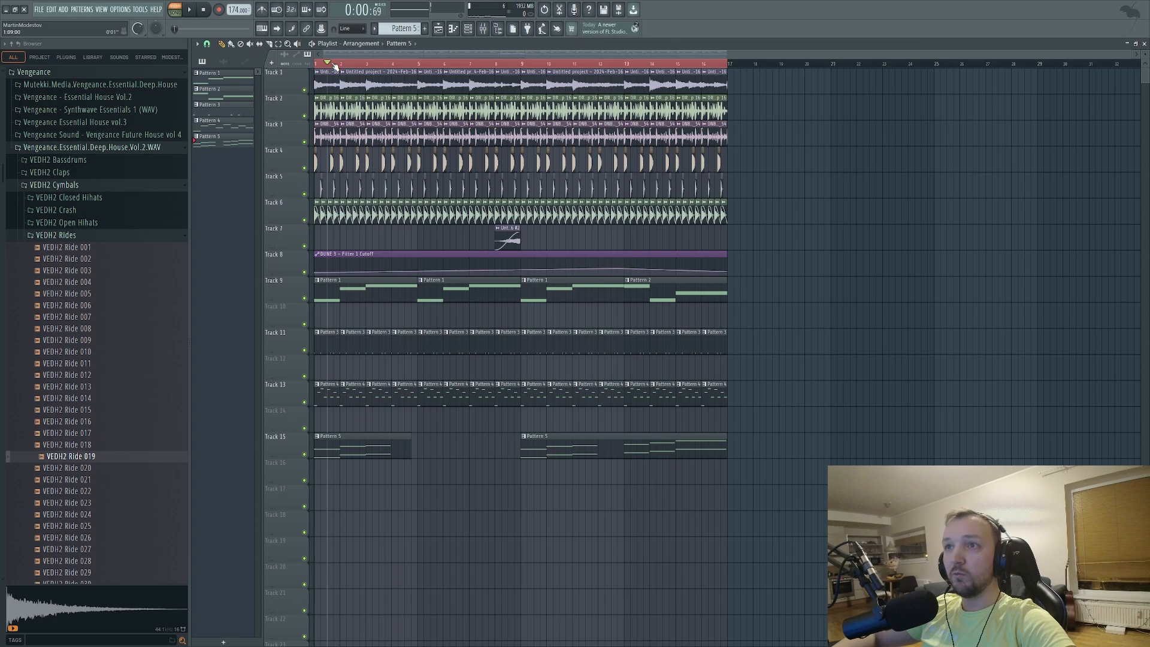
# Play the full arrangement and lower the Fruity Limiter ceiling on the LABS #2 insert
pyautogui.press('space')
pyautogui.press('space')
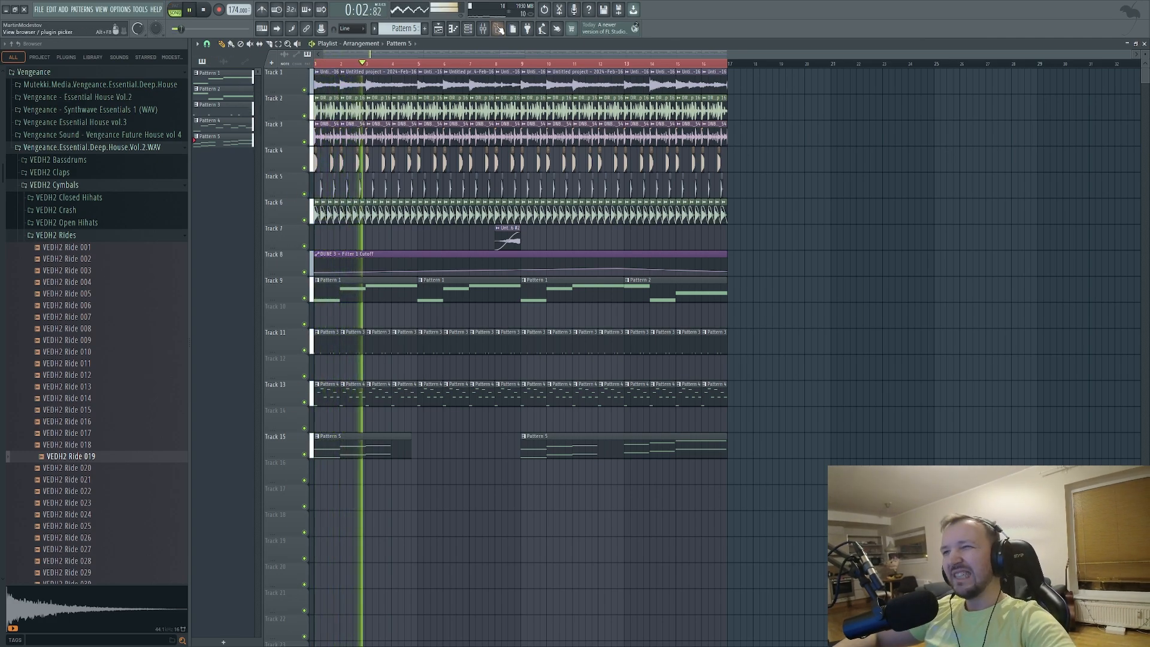
pyautogui.press('F9')
pyautogui.click(965, 311)
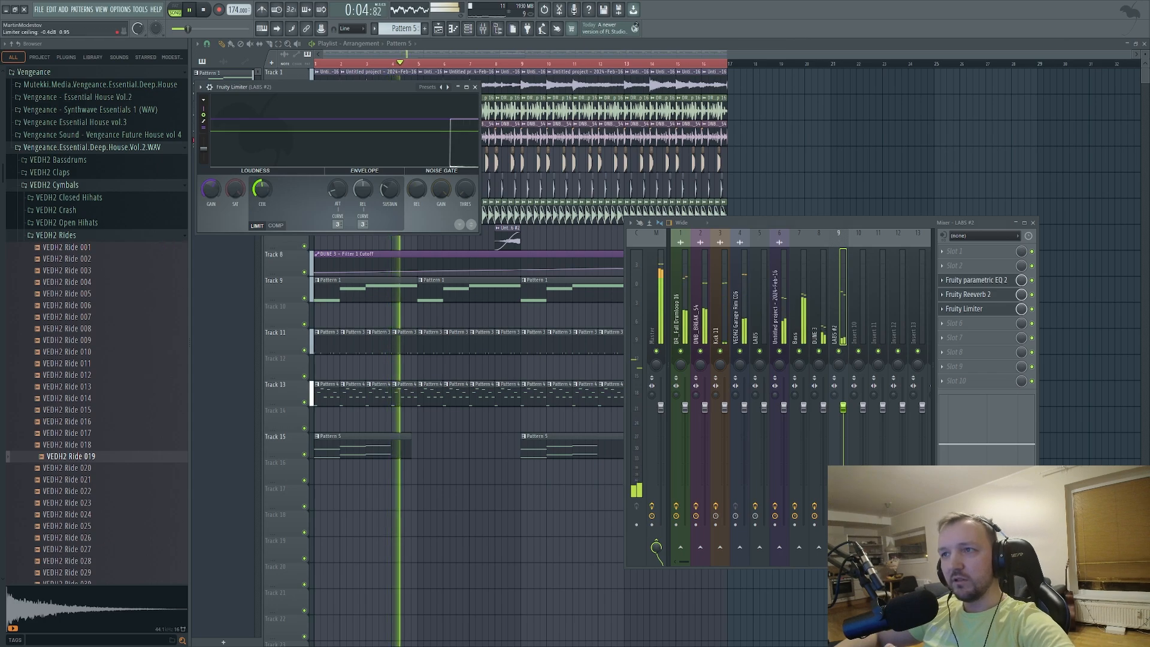
pyautogui.moveTo(261, 189); pyautogui.dragTo(262, 192)
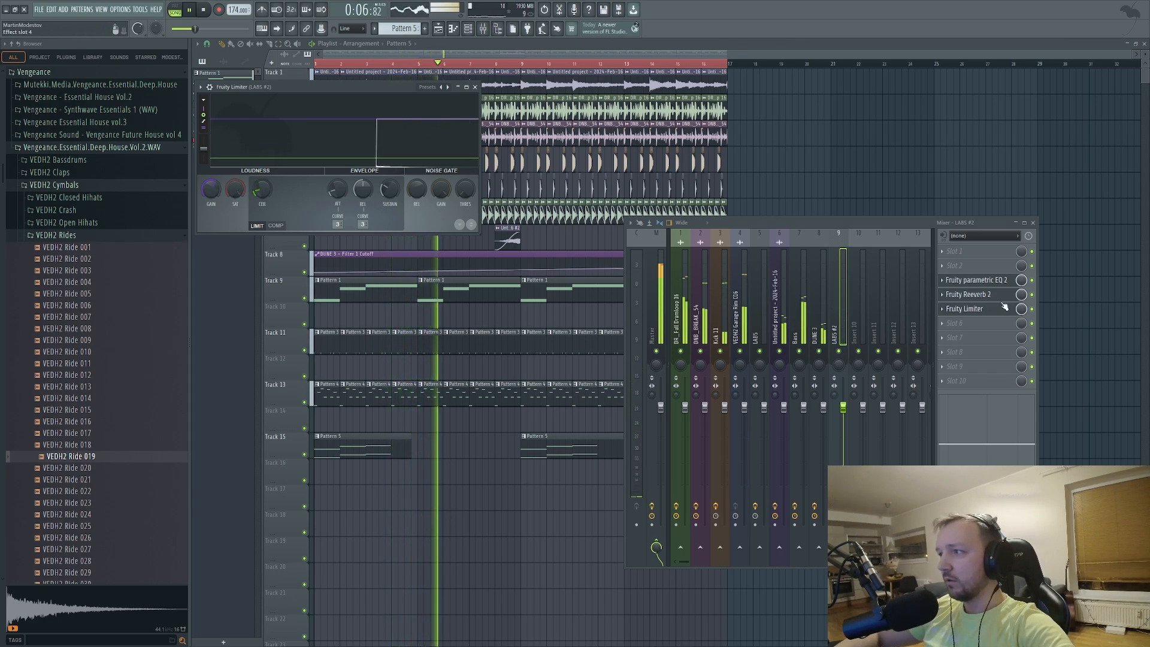
# Move Fruity Limiter ahead of the EQ and reverb on the LABS #2 insert and readjust its ceiling
pyautogui.moveTo(1003, 307); pyautogui.dragTo(987, 282)
pyautogui.moveTo(261, 189); pyautogui.dragTo(261, 185)
# Adjust the LABS #2 reverb's early reflection level to 72% and listen to the arrangement from the start
pyautogui.click(966, 308)
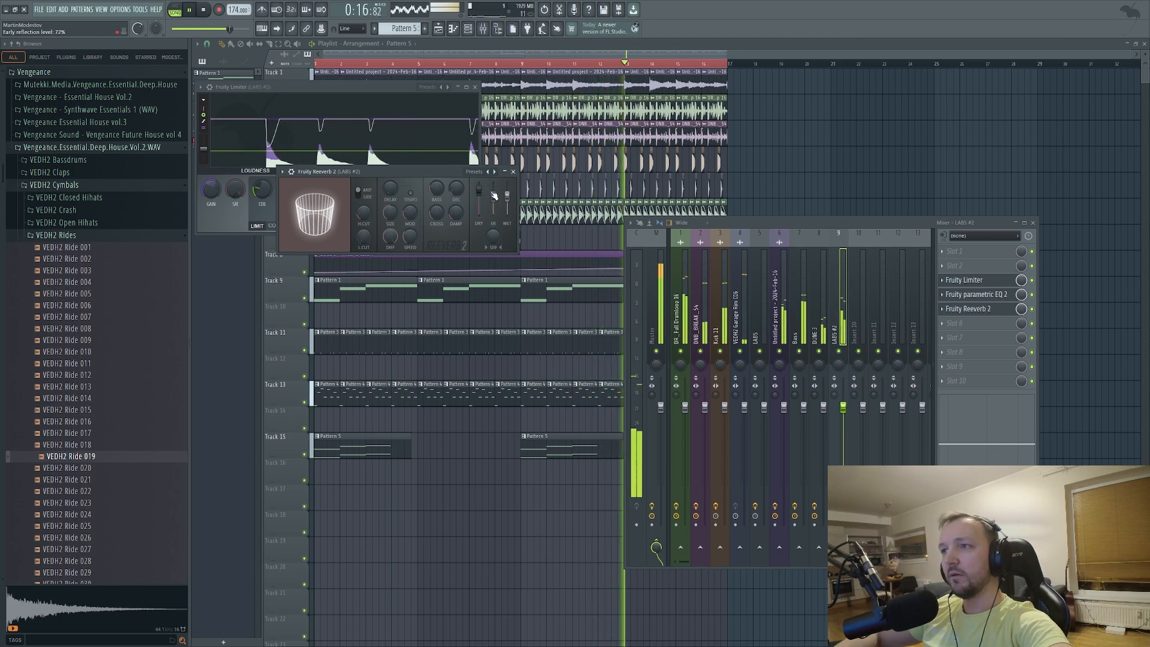
pyautogui.rightClick(888, 176)
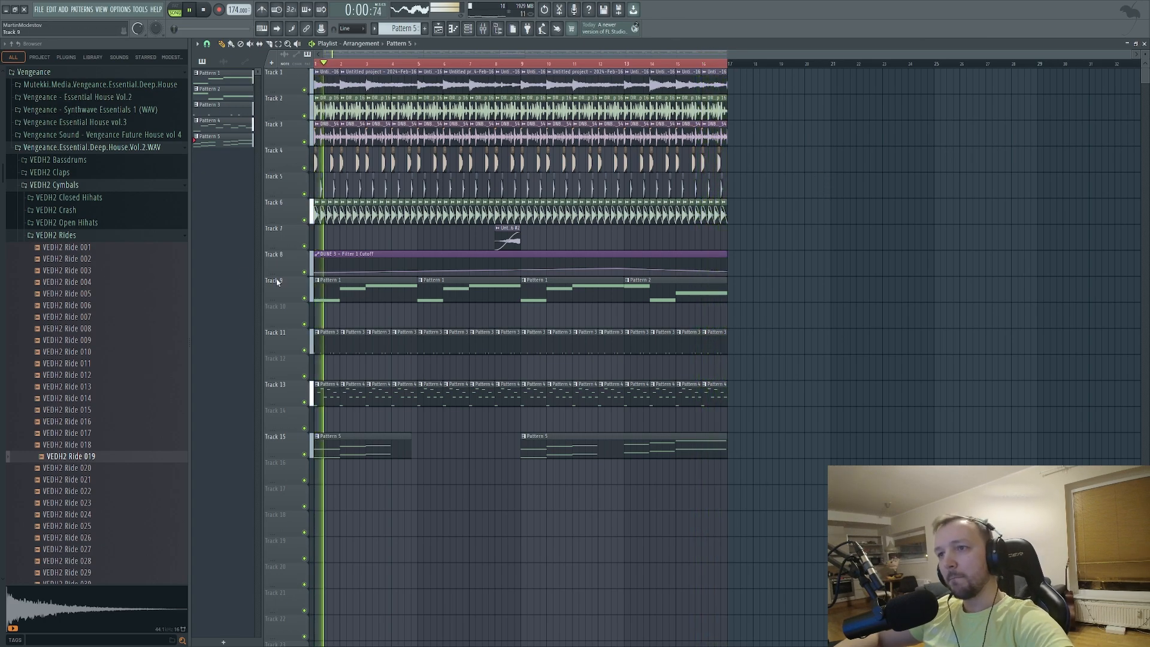
pyautogui.press('space')
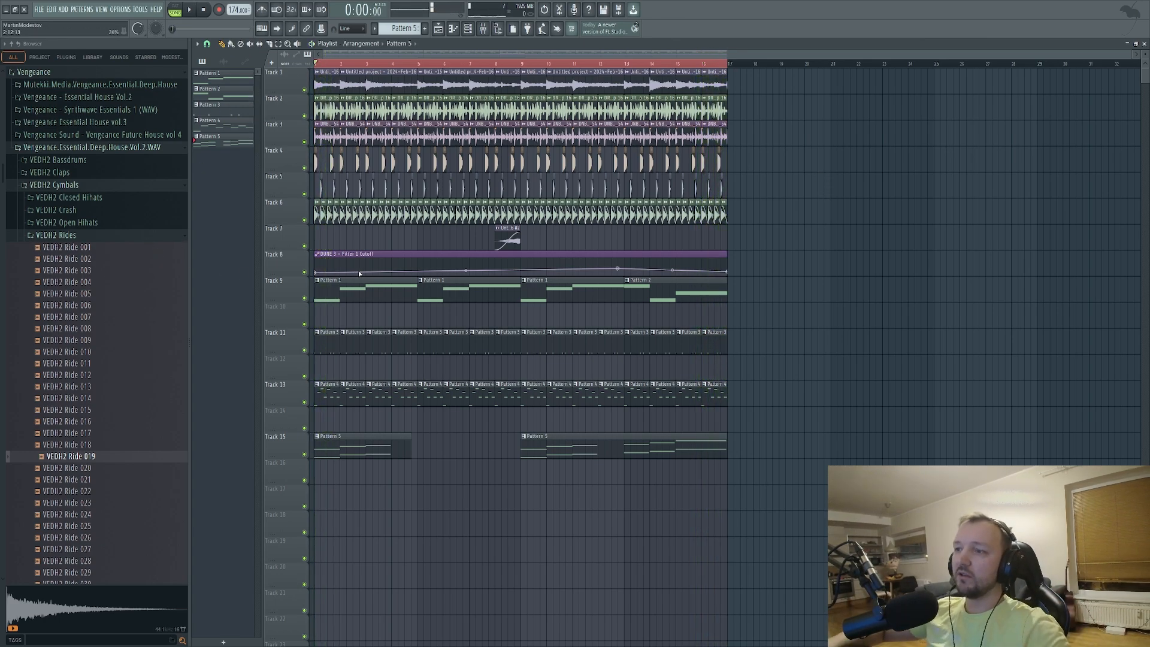